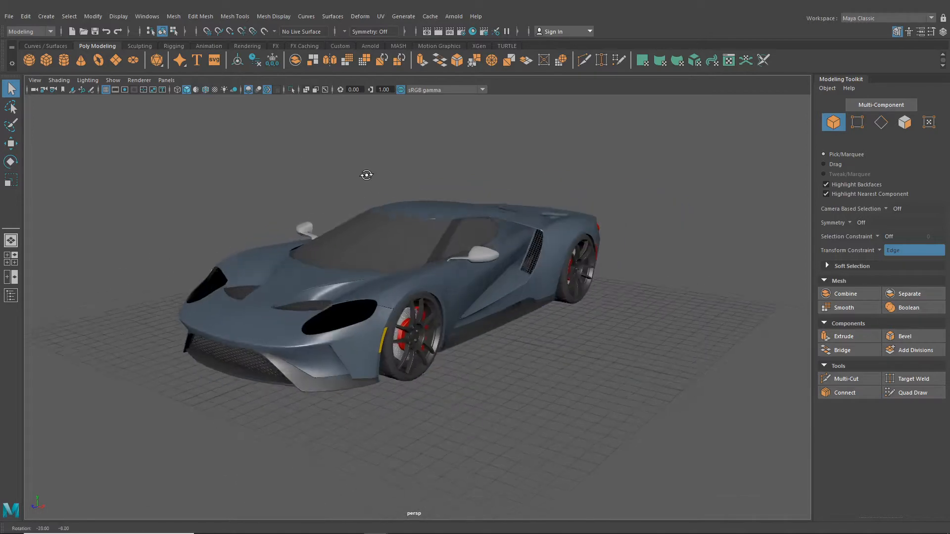
Examine the car model's exterior from the front and headlights round to the taillights, rear bumper and roof
{"action": "scroll", "coordinate": [365, 193], "scroll_direction": "up", "scroll_amount": 5}
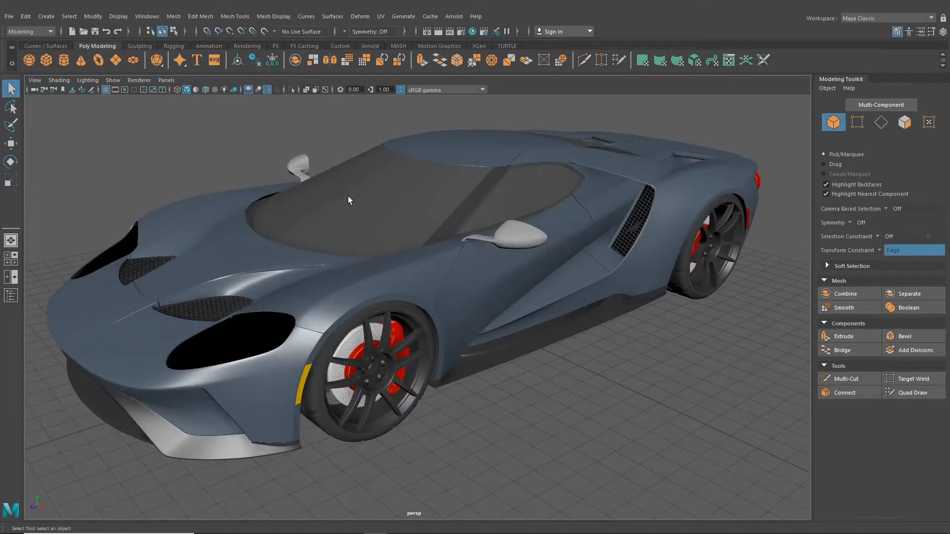
{"action": "left_click_drag", "start_coordinate": [347, 198], "coordinate": [402, 277], "text": "alt"}
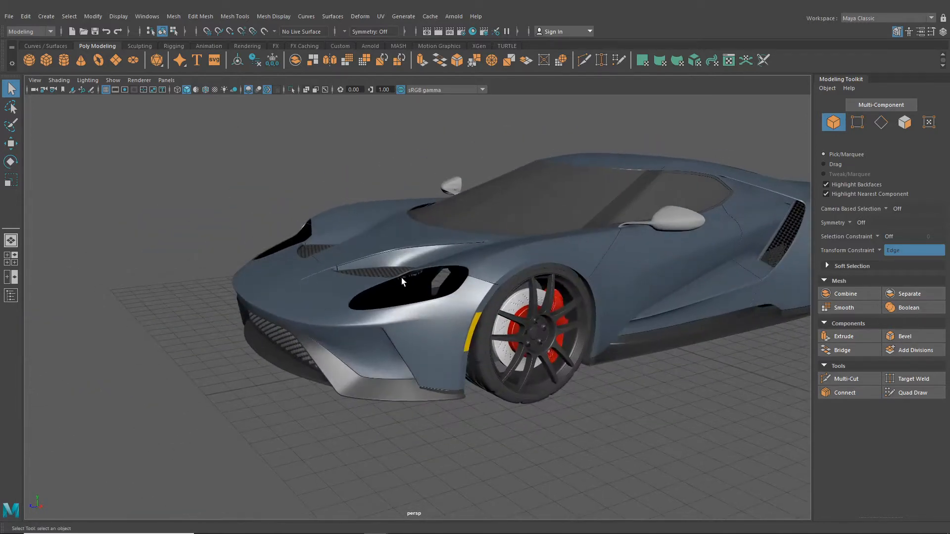
{"action": "left_click_drag", "start_coordinate": [492, 270], "coordinate": [503, 286], "text": "alt"}
{"action": "middle_click_drag", "start_coordinate": [503, 286], "coordinate": [355, 233], "text": "alt"}
{"action": "scroll", "coordinate": [356, 233], "scroll_direction": "up", "scroll_amount": 6}
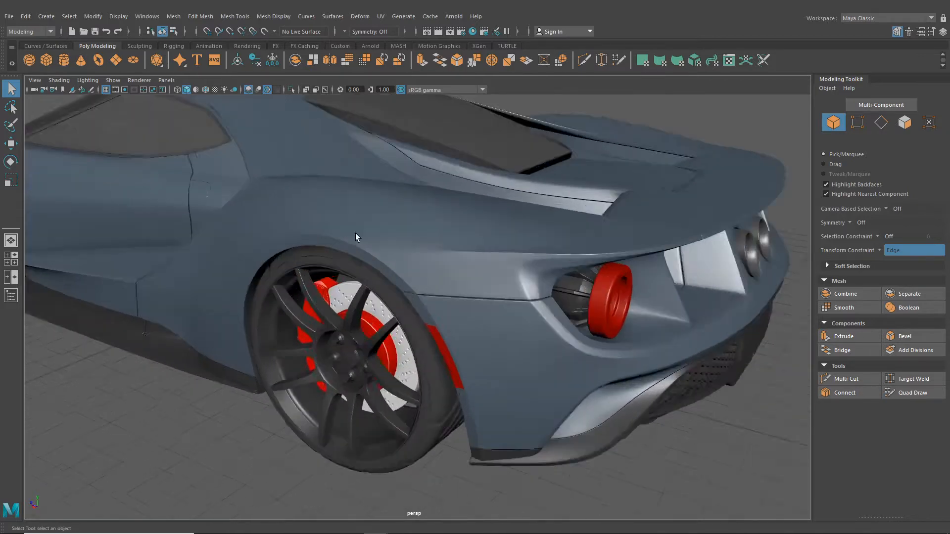
{"action": "scroll", "coordinate": [681, 281], "scroll_direction": "down", "scroll_amount": 6}
{"action": "left_click_drag", "start_coordinate": [634, 291], "coordinate": [519, 306], "text": "alt"}
{"action": "scroll", "coordinate": [455, 313], "scroll_direction": "up", "scroll_amount": 5}
{"action": "left_click_drag", "start_coordinate": [455, 314], "coordinate": [500, 317], "text": "alt"}
{"action": "middle_click_drag", "start_coordinate": [500, 316], "coordinate": [544, 331], "text": "alt"}
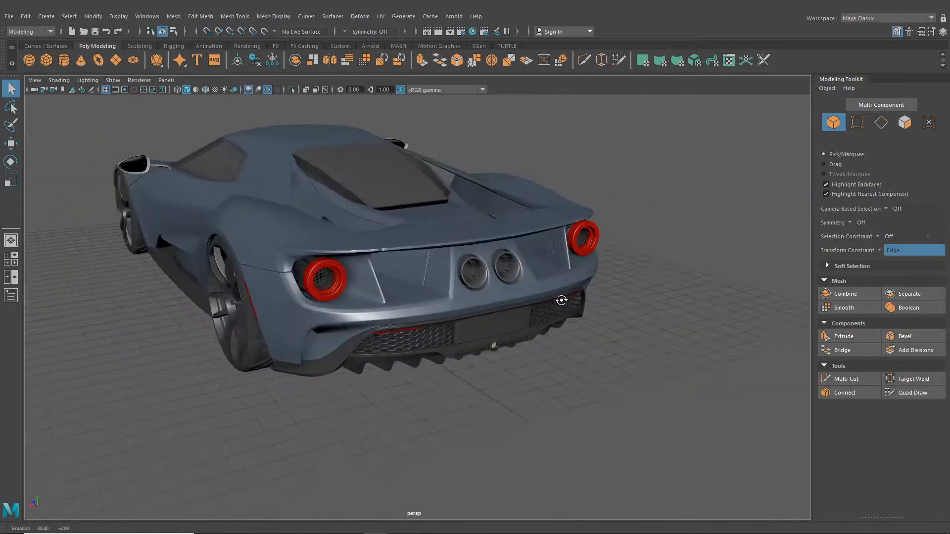
{"action": "scroll", "coordinate": [514, 347], "scroll_direction": "up", "scroll_amount": 5}
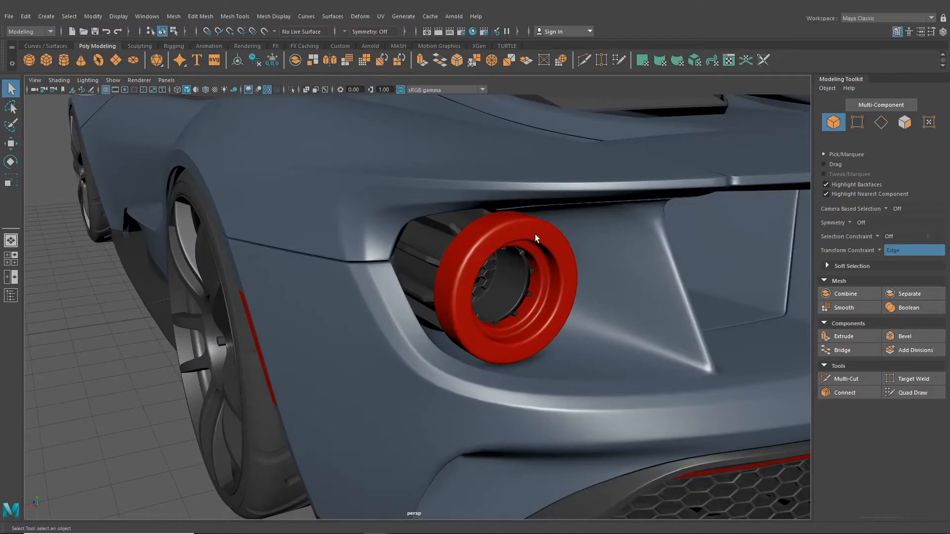
{"action": "scroll", "coordinate": [496, 318], "scroll_direction": "down", "scroll_amount": 8}
{"action": "left_click_drag", "start_coordinate": [458, 306], "coordinate": [481, 319], "text": "alt"}
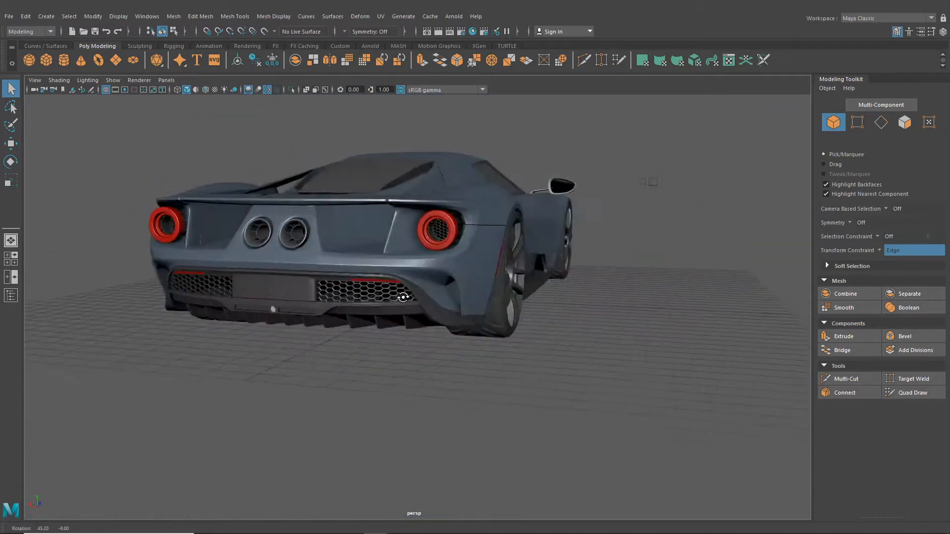
{"action": "middle_click_drag", "start_coordinate": [482, 319], "coordinate": [485, 343], "text": "alt"}
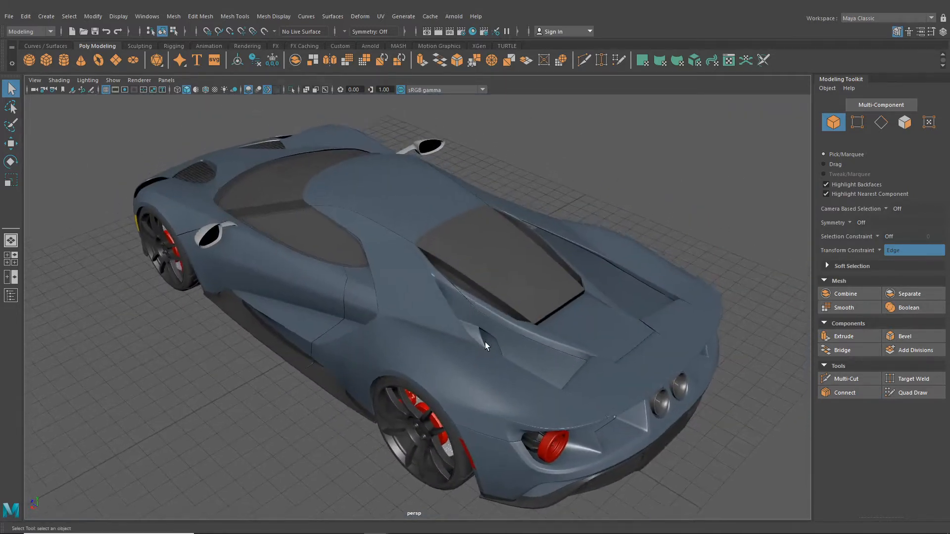
{"action": "scroll", "coordinate": [484, 342], "scroll_direction": "up", "scroll_amount": 5}
{"action": "left_click_drag", "start_coordinate": [489, 264], "coordinate": [443, 303], "text": "alt"}
Select the side mirror and examine it and the surrounding bodywork from above, the front and the rear
{"action": "left_click", "coordinate": [350, 260]}
{"action": "scroll", "coordinate": [416, 302], "scroll_direction": "down", "scroll_amount": 5}
{"action": "left_click_drag", "start_coordinate": [267, 323], "coordinate": [339, 311], "text": "alt"}
{"action": "left_click_drag", "start_coordinate": [331, 252], "coordinate": [304, 280], "text": "alt"}
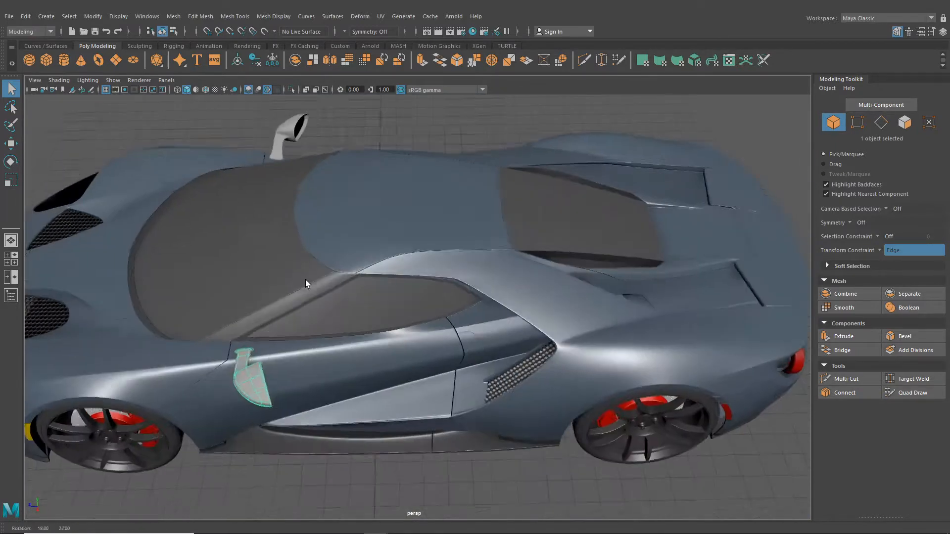
{"action": "middle_click_drag", "start_coordinate": [304, 280], "coordinate": [441, 256], "text": "alt"}
{"action": "scroll", "coordinate": [441, 262], "scroll_direction": "up", "scroll_amount": 5}
{"action": "left_click_drag", "start_coordinate": [441, 275], "coordinate": [407, 288], "text": "alt"}
{"action": "scroll", "coordinate": [390, 376], "scroll_direction": "down", "scroll_amount": 5}
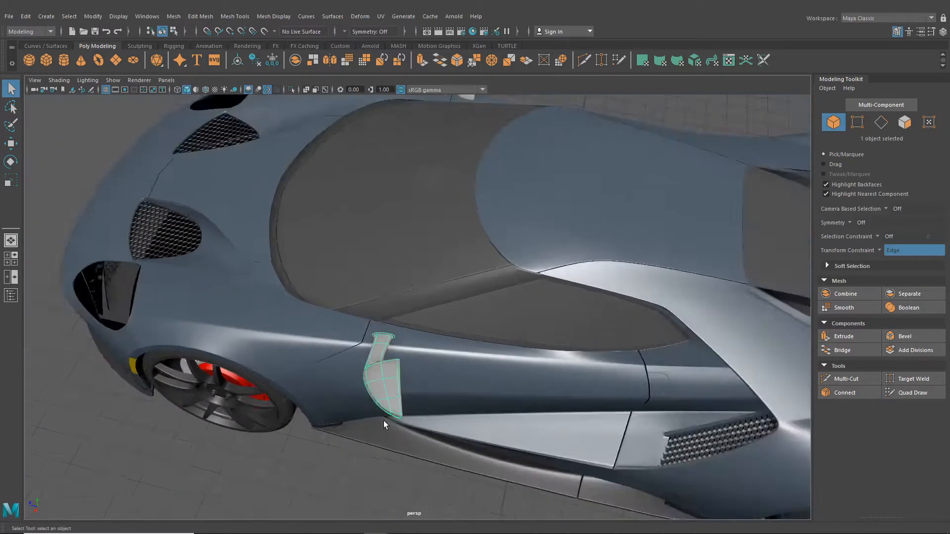
{"action": "left_click_drag", "start_coordinate": [384, 421], "coordinate": [512, 353], "text": "alt"}
{"action": "middle_click_drag", "start_coordinate": [517, 352], "coordinate": [389, 434], "text": "alt"}
{"action": "scroll", "coordinate": [455, 280], "scroll_direction": "up", "scroll_amount": 4}
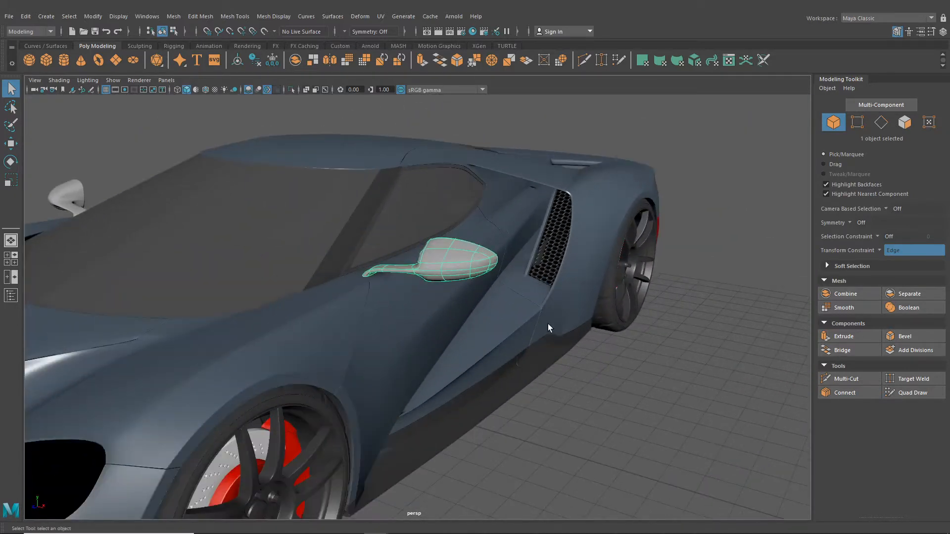
{"action": "left_click_drag", "start_coordinate": [548, 324], "coordinate": [417, 384], "text": "alt"}
{"action": "scroll", "coordinate": [430, 380], "scroll_direction": "down", "scroll_amount": 3}
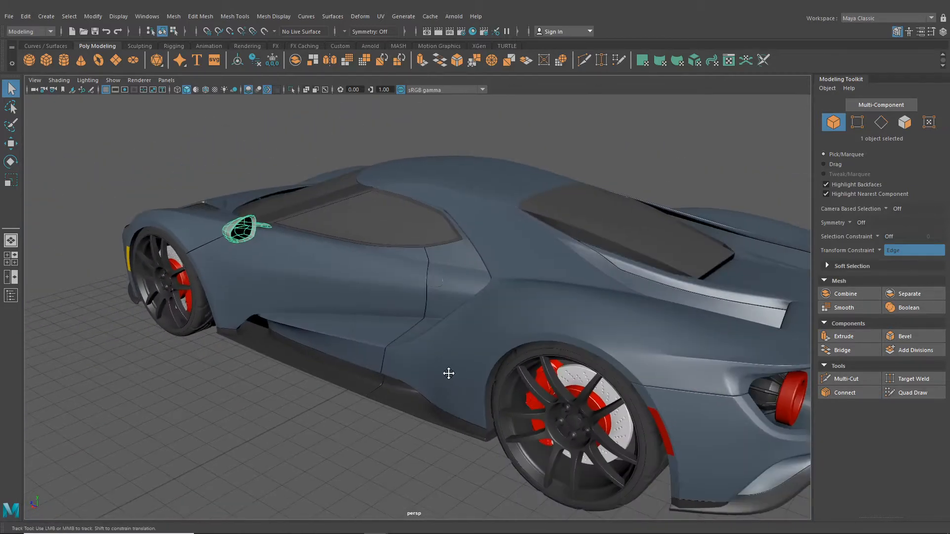
{"action": "middle_click_drag", "start_coordinate": [447, 373], "coordinate": [374, 335], "text": "alt"}
{"action": "scroll", "coordinate": [436, 331], "scroll_direction": "up", "scroll_amount": 2}
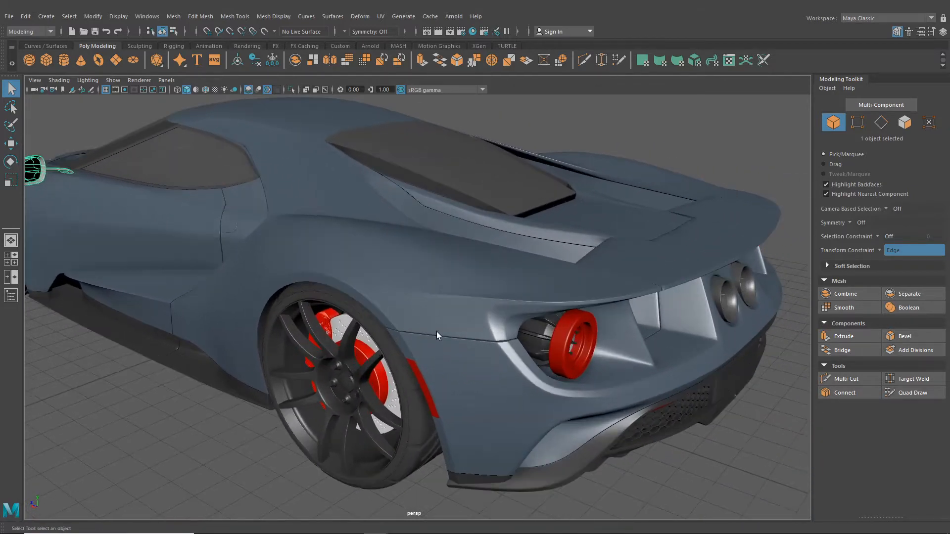
Clear the selection and examine the rear wheel arch, door panels, side window and taillight area
{"action": "left_click", "coordinate": [488, 319]}
{"action": "left_click_drag", "start_coordinate": [490, 320], "coordinate": [483, 441], "text": "alt"}
{"action": "left_click", "coordinate": [508, 486]}
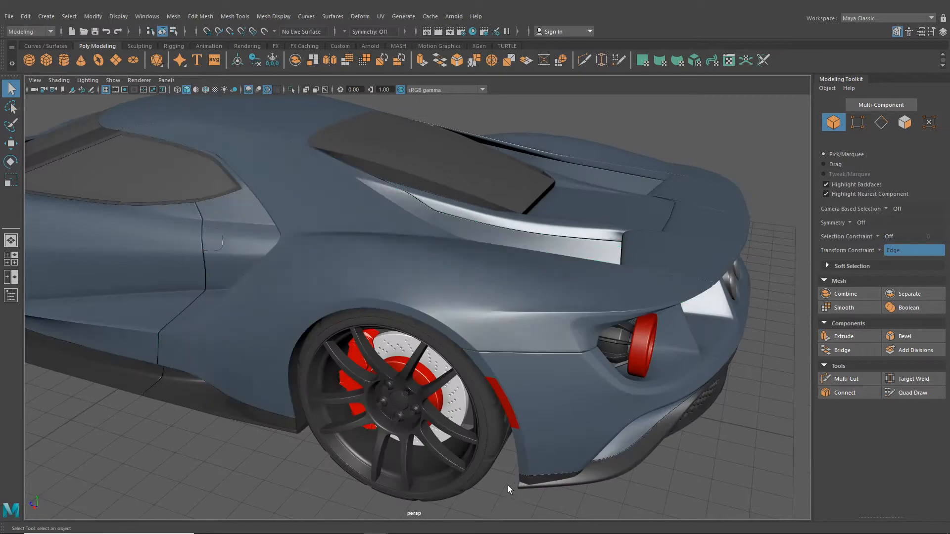
{"action": "right_click_drag", "start_coordinate": [507, 485], "coordinate": [446, 421], "text": "alt"}
{"action": "middle_click_drag", "start_coordinate": [445, 421], "coordinate": [618, 488], "text": "alt"}
{"action": "left_click_drag", "start_coordinate": [386, 380], "coordinate": [455, 410], "text": "alt"}
{"action": "right_click_drag", "start_coordinate": [455, 411], "coordinate": [481, 414], "text": "alt"}
{"action": "scroll", "coordinate": [481, 414], "scroll_direction": "up", "scroll_amount": 3}
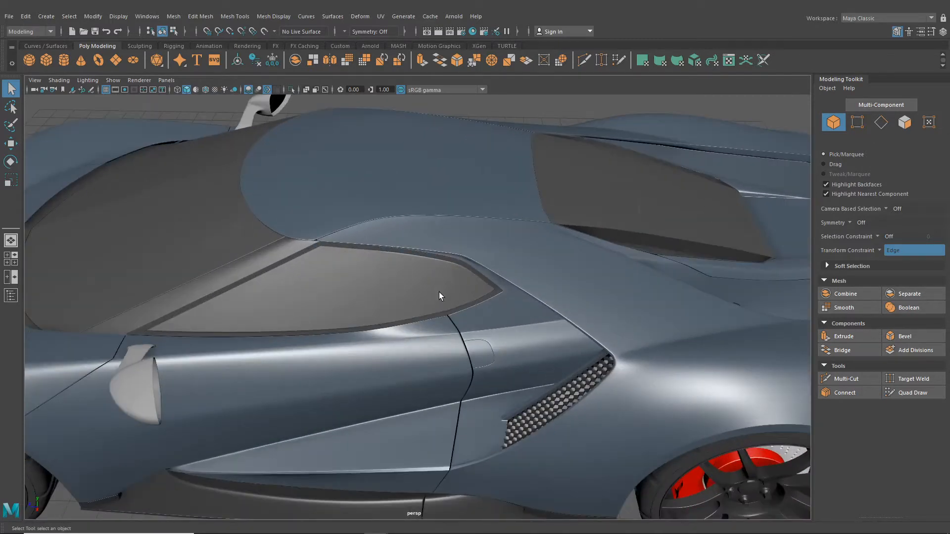
{"action": "scroll", "coordinate": [508, 322], "scroll_direction": "down", "scroll_amount": 3}
{"action": "middle_click_drag", "start_coordinate": [508, 322], "coordinate": [428, 279], "text": "alt"}
{"action": "left_click_drag", "start_coordinate": [428, 279], "coordinate": [355, 275], "text": "alt"}
{"action": "middle_click_drag", "start_coordinate": [355, 274], "coordinate": [310, 236], "text": "alt"}
{"action": "scroll", "coordinate": [310, 236], "scroll_direction": "up", "scroll_amount": 3}
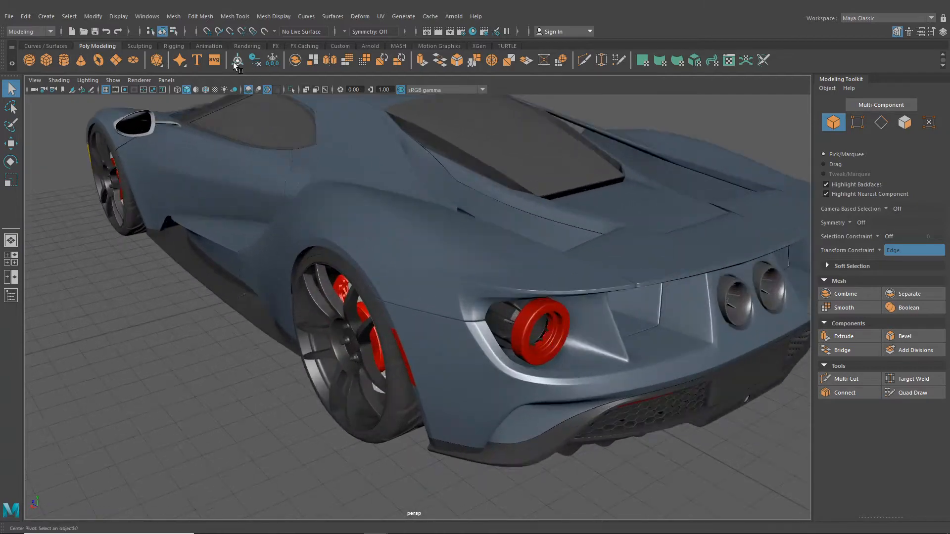
Turn on wireframe on shaded and examine the mesh flow around the taillight opening
{"action": "left_click", "coordinate": [206, 89]}
{"action": "mouse_move", "coordinate": [277, 188]}
{"action": "left_mouse_down", "text": "alt"}
{"action": "mouse_move", "coordinate": [441, 275]}
{"action": "mouse_move", "coordinate": [542, 308]}
{"action": "mouse_move", "coordinate": [377, 318]}
{"action": "mouse_move", "coordinate": [402, 315]}
{"action": "left_mouse_up", "text": "alt"}
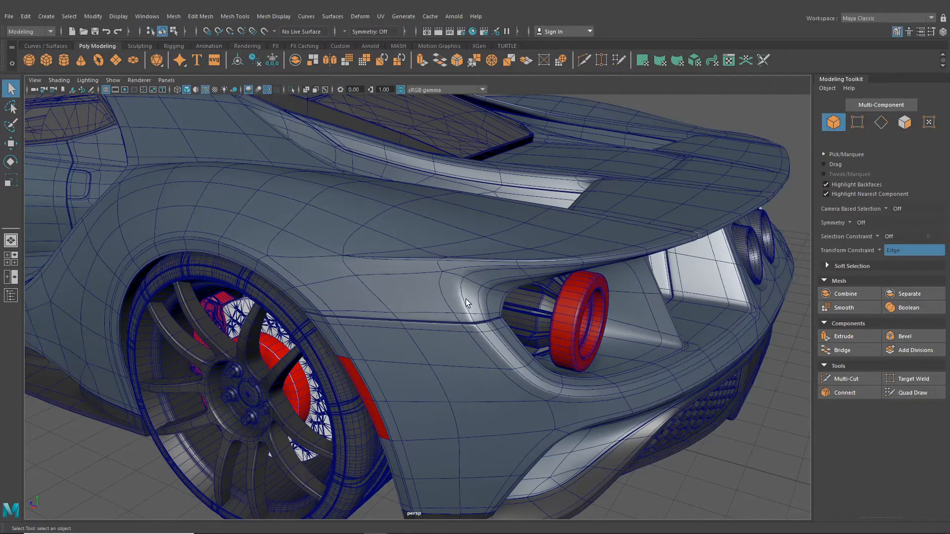
{"action": "scroll", "coordinate": [460, 277], "scroll_direction": "up", "scroll_amount": 5}
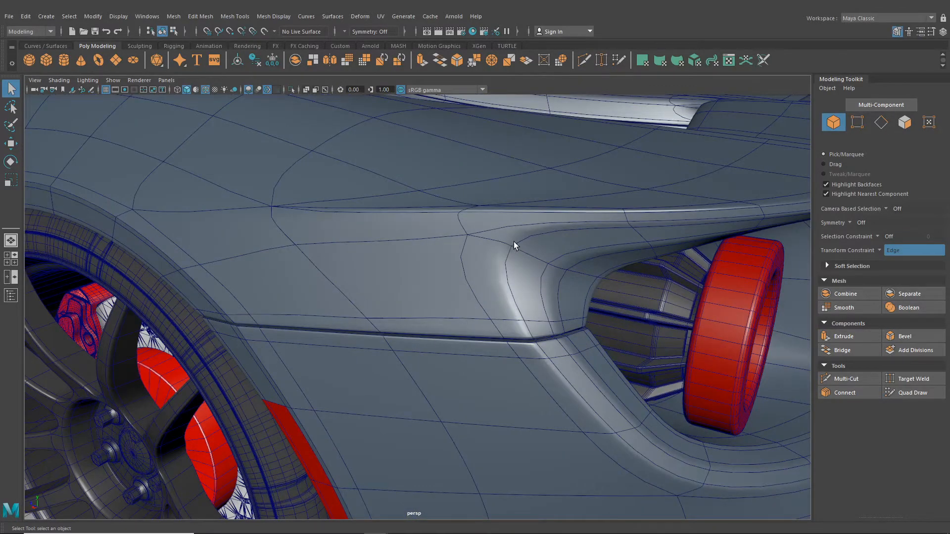
{"action": "left_click_drag", "start_coordinate": [513, 241], "coordinate": [474, 272], "text": "alt"}
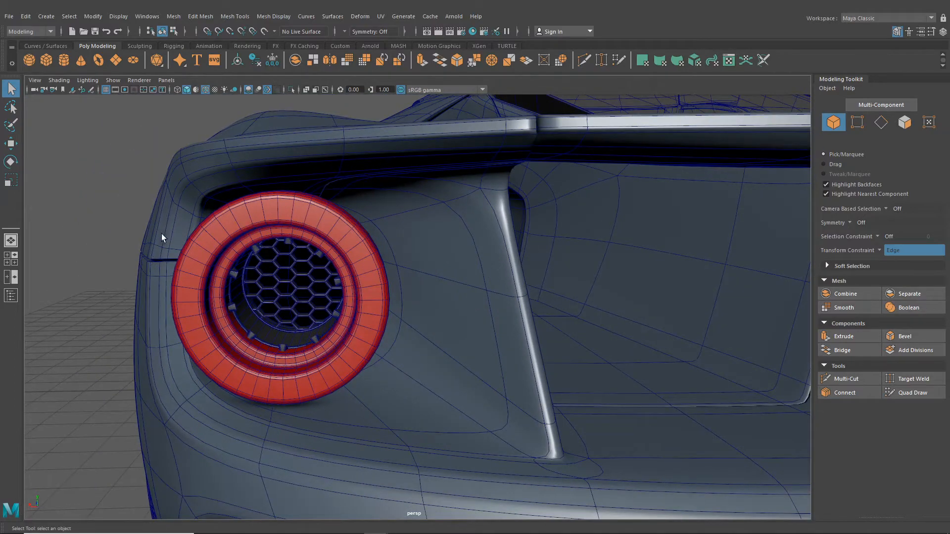
Select the rear fender mesh above the wheel arch and show it without smooth preview
{"action": "left_click_drag", "start_coordinate": [161, 237], "coordinate": [373, 280], "text": "alt"}
{"action": "left_click", "coordinate": [373, 280]}
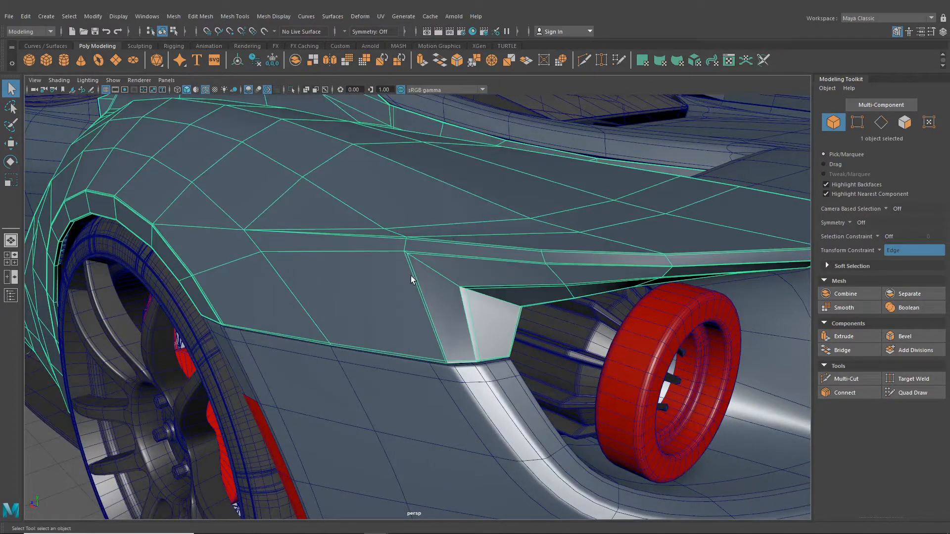
{"action": "scroll", "coordinate": [411, 276], "scroll_direction": "up", "scroll_amount": 2}
{"action": "scroll", "coordinate": [408, 275], "scroll_direction": "down", "scroll_amount": 1}
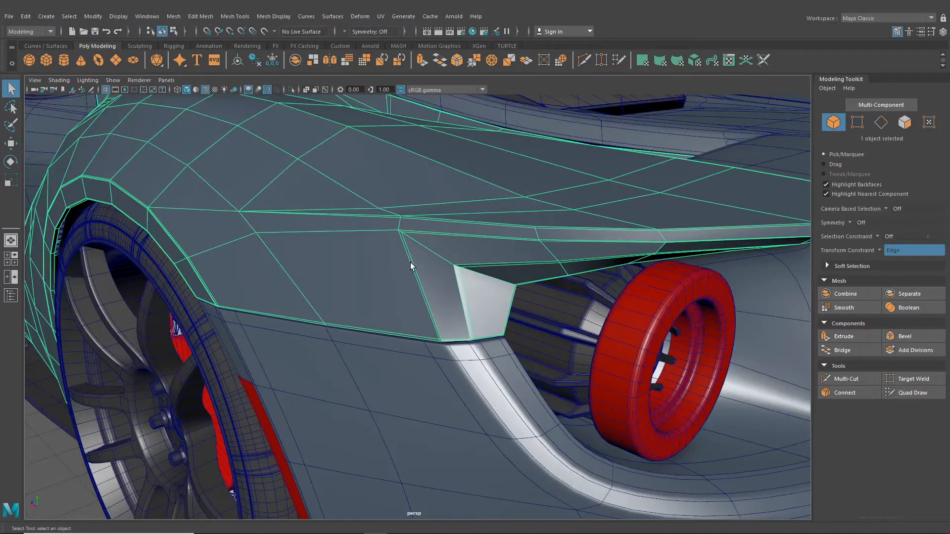
Try inserting a vertex with Multi-Cut on the fender edge between the wheel arch and the taillight, then delete it
{"action": "left_click", "coordinate": [582, 61]}
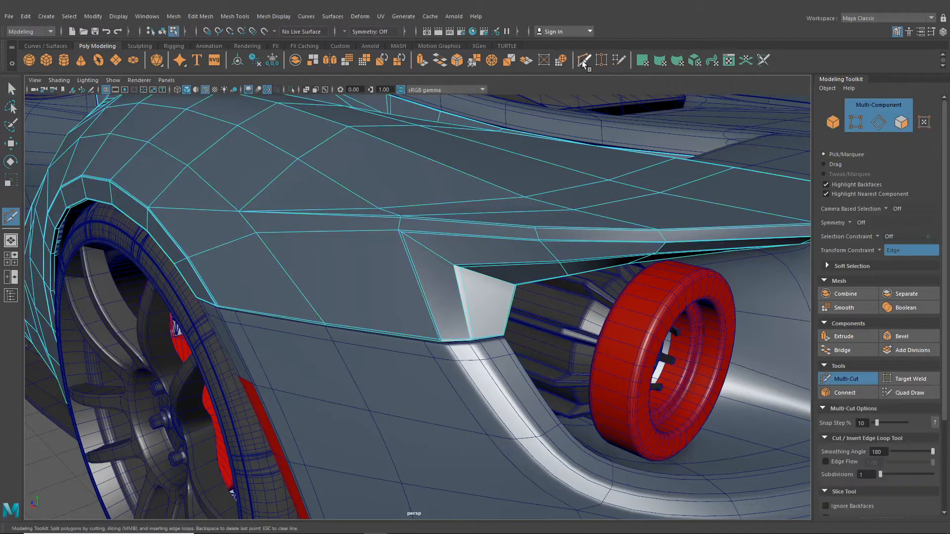
{"action": "left_click_drag", "start_coordinate": [425, 203], "coordinate": [348, 283], "text": "alt"}
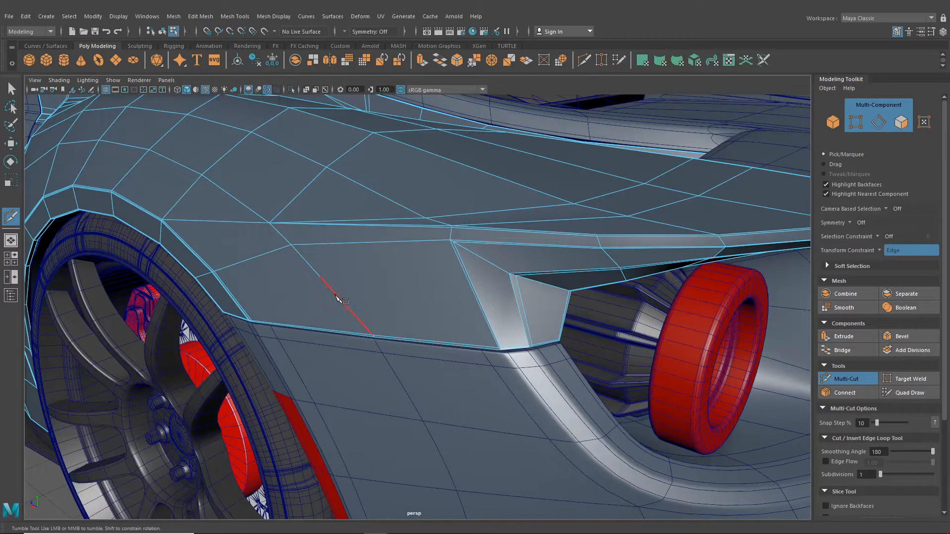
{"action": "key", "text": "q"}
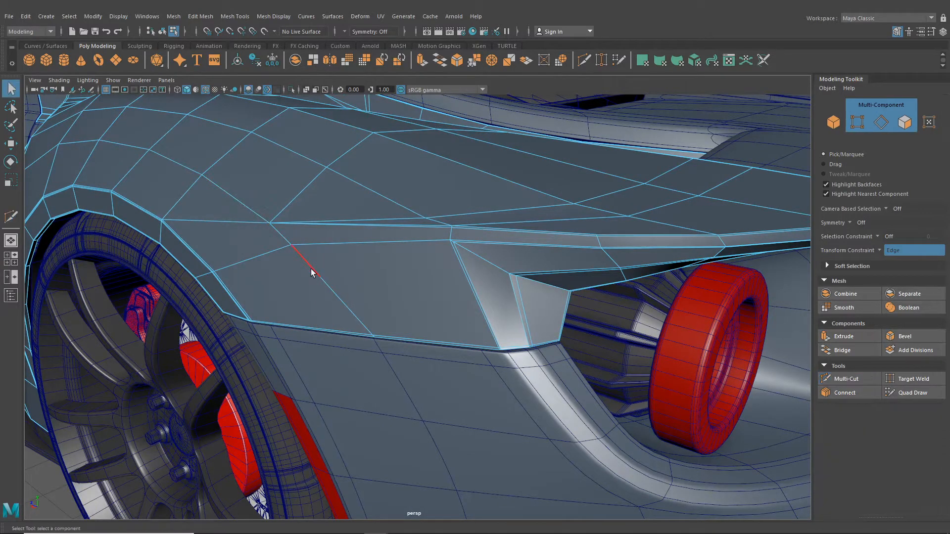
{"action": "right_click_drag", "start_coordinate": [319, 251], "coordinate": [269, 259]}
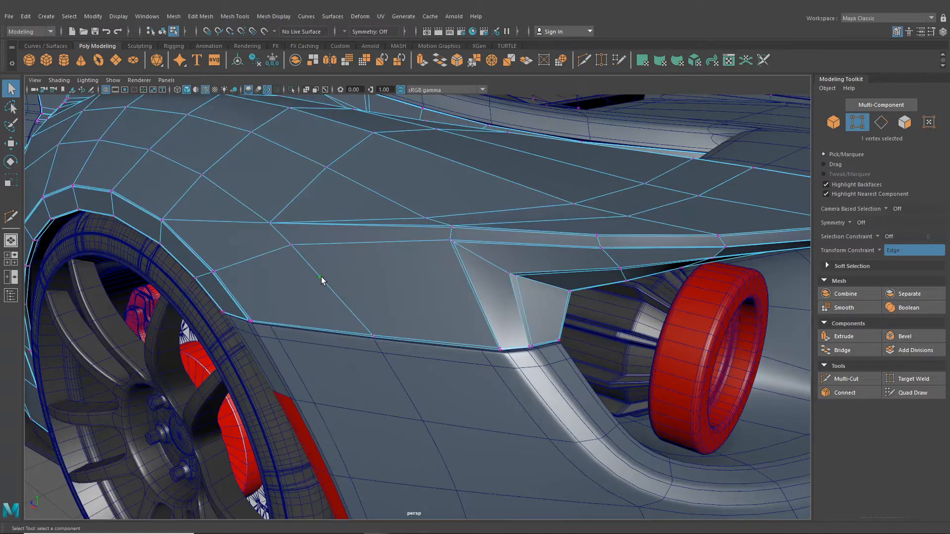
{"action": "key", "text": "ctrl+shift+x"}
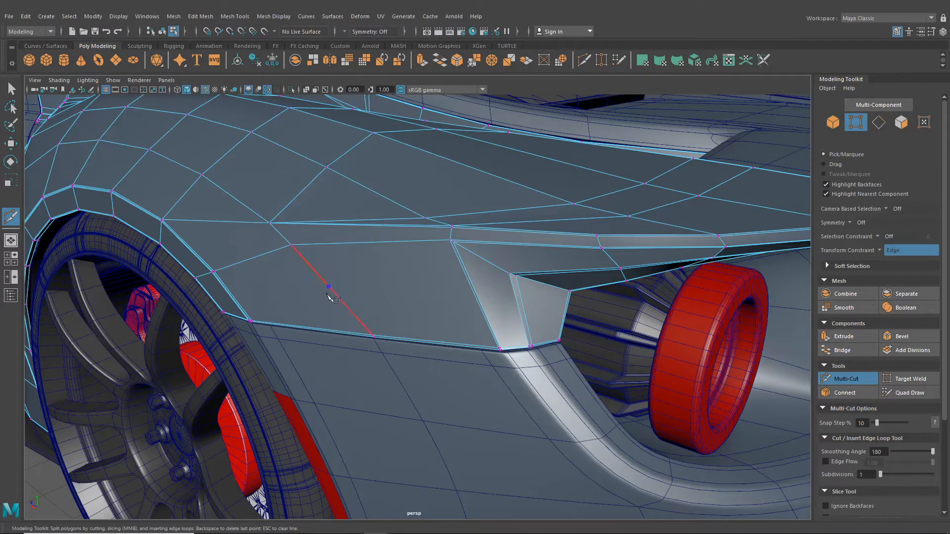
{"action": "left_click", "coordinate": [327, 295]}
{"action": "left_click", "coordinate": [11, 88]}
Examine the fender's unsmoothed topology around the corner of the taillight opening
{"action": "left_click_drag", "start_coordinate": [344, 216], "coordinate": [289, 220], "text": "alt"}
{"action": "middle_click_drag", "start_coordinate": [289, 220], "coordinate": [351, 260], "text": "alt"}
{"action": "scroll", "coordinate": [351, 260], "scroll_direction": "up", "scroll_amount": 3}
{"action": "left_click_drag", "start_coordinate": [351, 260], "coordinate": [340, 223], "text": "alt"}
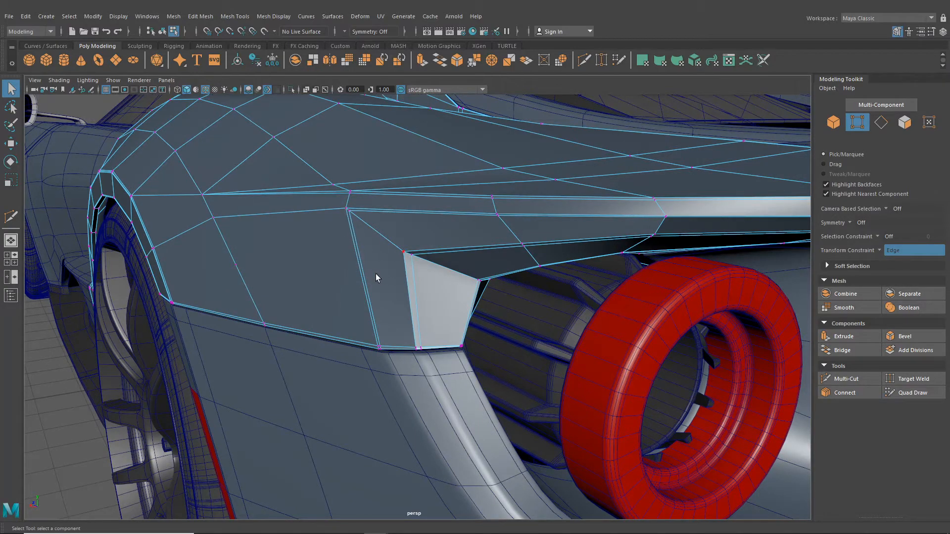
{"action": "left_click_drag", "start_coordinate": [379, 275], "coordinate": [415, 283], "text": "alt"}
{"action": "middle_click_drag", "start_coordinate": [438, 286], "coordinate": [339, 273], "text": "alt"}
{"action": "left_click_drag", "start_coordinate": [340, 272], "coordinate": [281, 261], "text": "alt"}
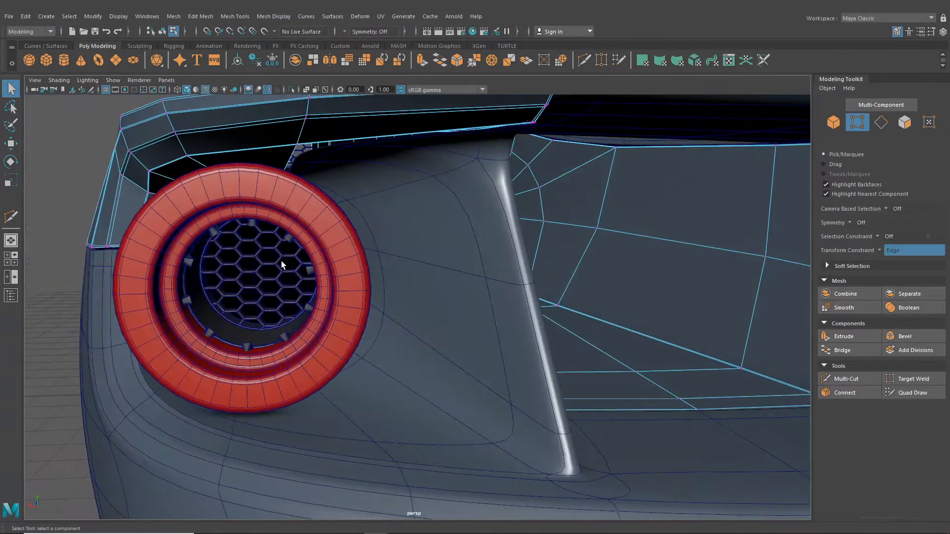
{"action": "middle_click_drag", "start_coordinate": [281, 261], "coordinate": [437, 332], "text": "alt"}
Select the fender crease vertices around the taillight corner for moving, dropping unwanted vertices from the selection
{"action": "right_click_drag", "start_coordinate": [329, 230], "coordinate": [290, 222]}
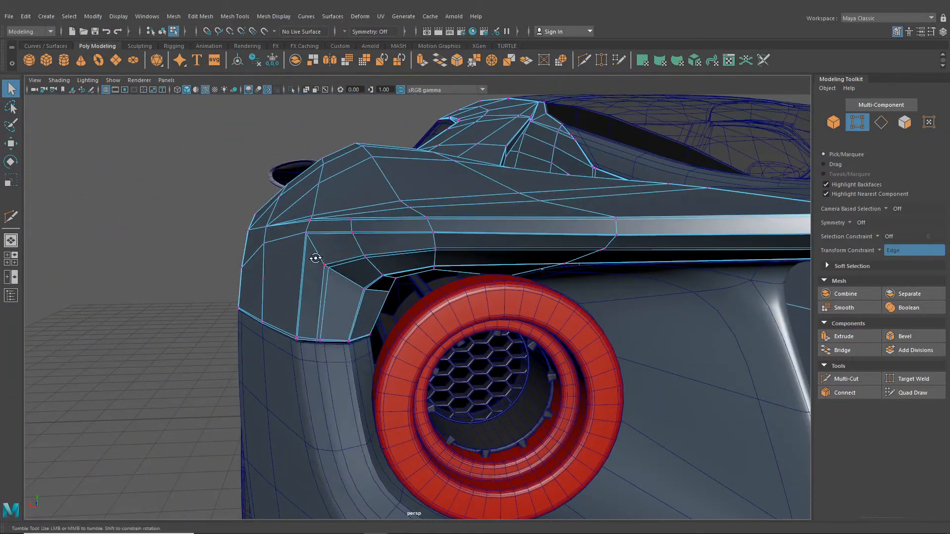
{"action": "left_click_drag", "start_coordinate": [315, 258], "coordinate": [472, 287], "text": "alt"}
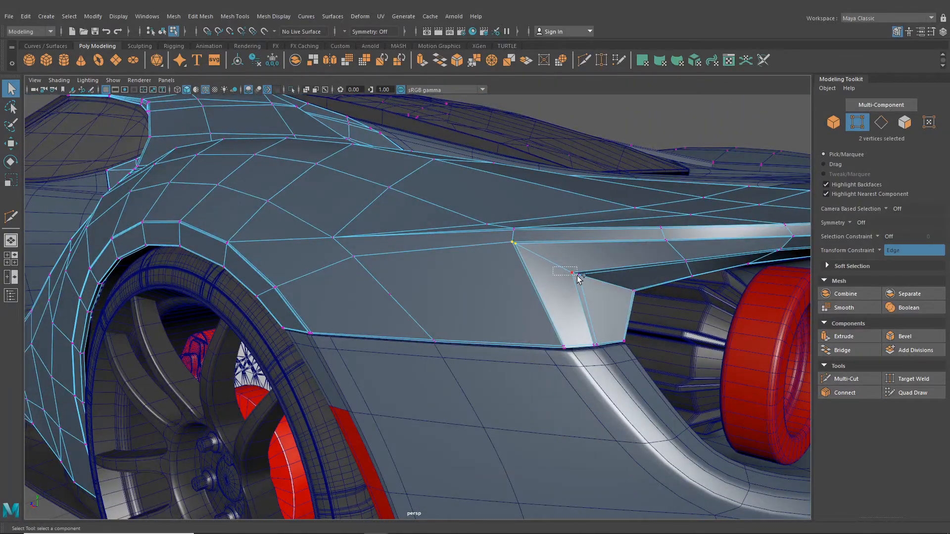
{"action": "left_click_drag", "start_coordinate": [667, 318], "coordinate": [667, 319], "text": "shift"}
{"action": "left_click_drag", "start_coordinate": [665, 317], "coordinate": [546, 308], "text": "alt"}
{"action": "left_click", "coordinate": [8, 148]}
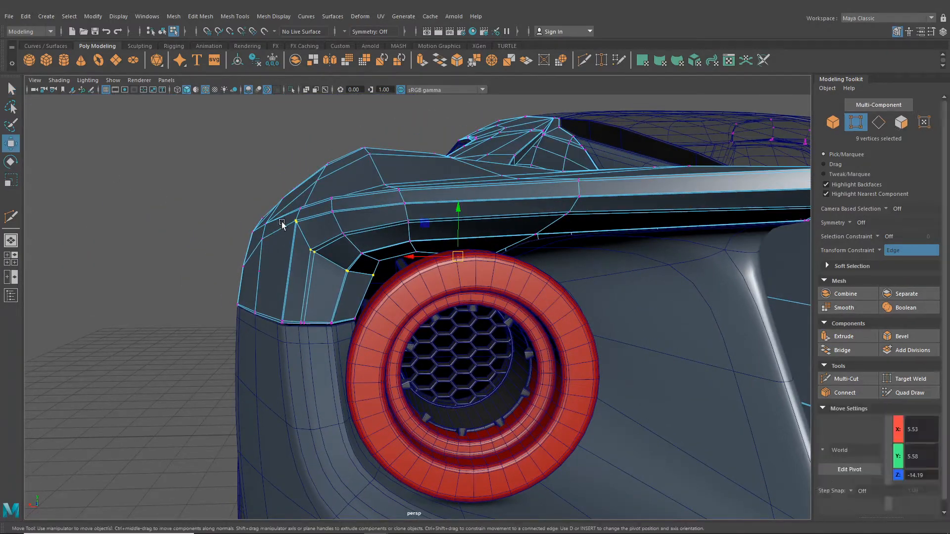
{"action": "left_click_drag", "start_coordinate": [282, 224], "coordinate": [375, 253], "text": "alt"}
{"action": "scroll", "coordinate": [375, 253], "scroll_direction": "down", "scroll_amount": 5}
{"action": "left_click_drag", "start_coordinate": [627, 419], "coordinate": [391, 213], "text": "ctrl"}
{"action": "middle_click_drag", "start_coordinate": [391, 215], "coordinate": [449, 261], "text": "alt"}
{"action": "scroll", "coordinate": [449, 261], "scroll_direction": "up", "scroll_amount": 4}
{"action": "left_click_drag", "start_coordinate": [450, 261], "coordinate": [437, 264], "text": "alt"}
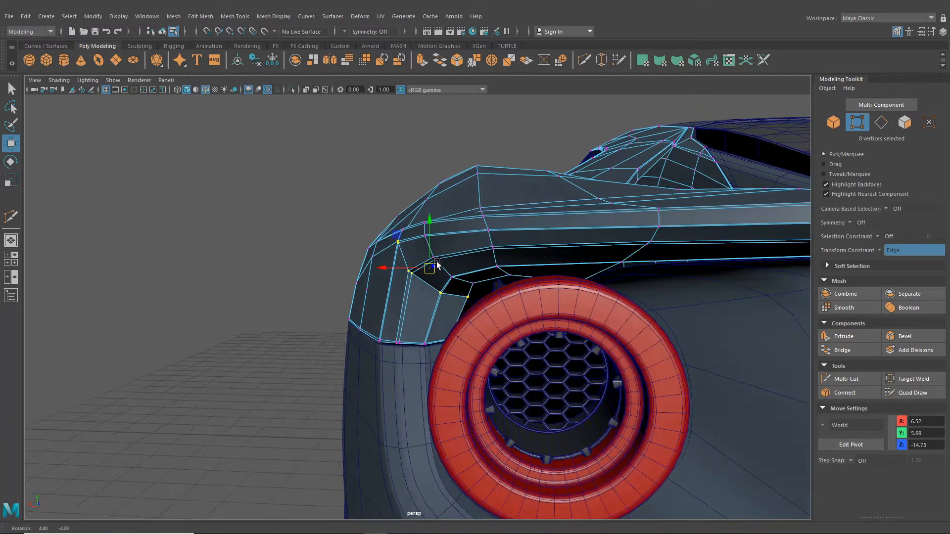
Turn off the Edge transform constraint and nudge the selected taillight corner vertices outward along X
{"action": "left_click", "coordinate": [893, 251]}
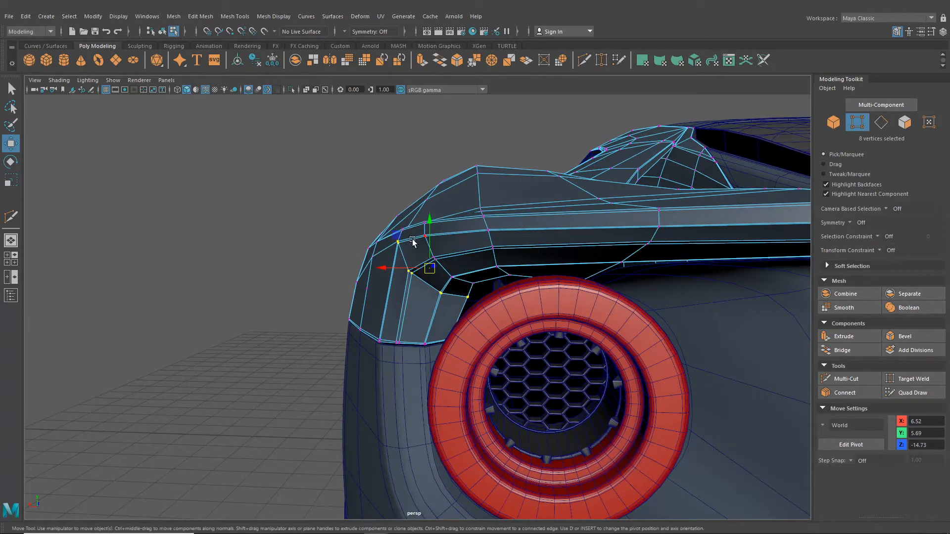
{"action": "scroll", "coordinate": [410, 244], "scroll_direction": "up", "scroll_amount": 3}
{"action": "left_click_drag", "start_coordinate": [384, 265], "coordinate": [382, 266]}
Adjust the corner vertex selection and shift it along X with the fender in smooth preview
{"action": "left_click_drag", "start_coordinate": [391, 266], "coordinate": [494, 277], "text": "alt"}
{"action": "scroll", "coordinate": [473, 251], "scroll_direction": "down", "scroll_amount": 3}
{"action": "scroll", "coordinate": [247, 173], "scroll_direction": "down", "scroll_amount": 2}
{"action": "left_click_drag", "start_coordinate": [233, 149], "coordinate": [422, 267], "text": "ctrl"}
{"action": "key", "text": "3"}
{"action": "left_click_drag", "start_coordinate": [428, 211], "coordinate": [405, 260]}
Move a single vertex on the fender's outer side along X to about 7.29
{"action": "left_click_drag", "start_coordinate": [374, 342], "coordinate": [391, 301], "text": "alt"}
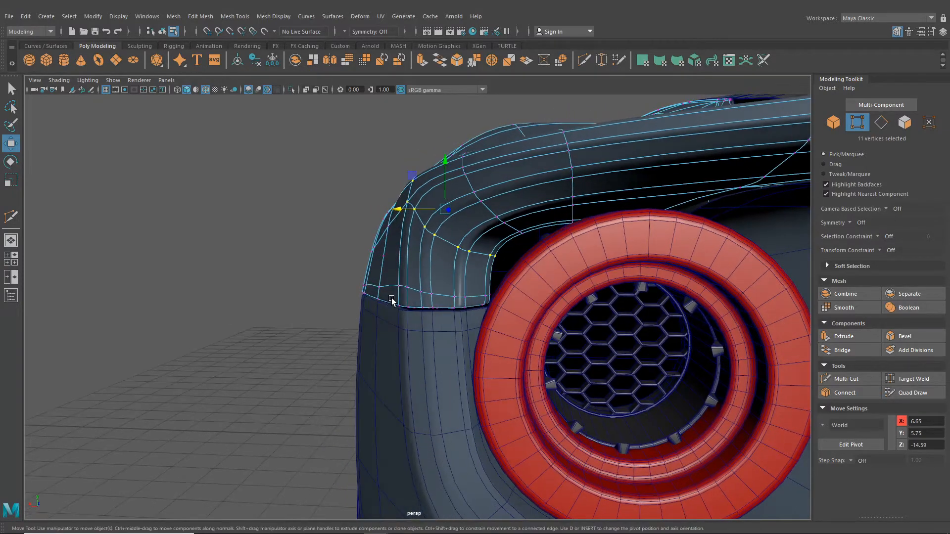
{"action": "left_click_drag", "start_coordinate": [479, 239], "coordinate": [477, 281], "text": "alt"}
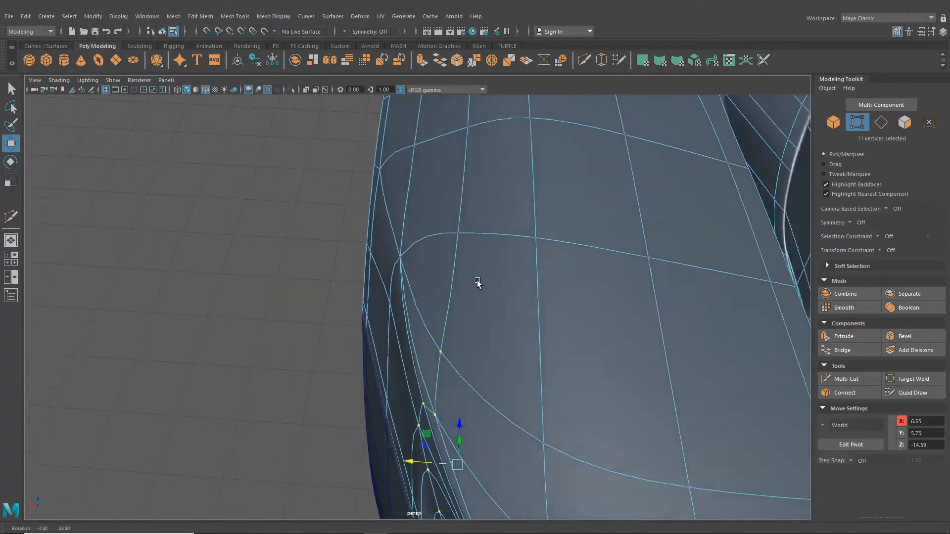
{"action": "left_click_drag", "start_coordinate": [369, 285], "coordinate": [366, 286]}
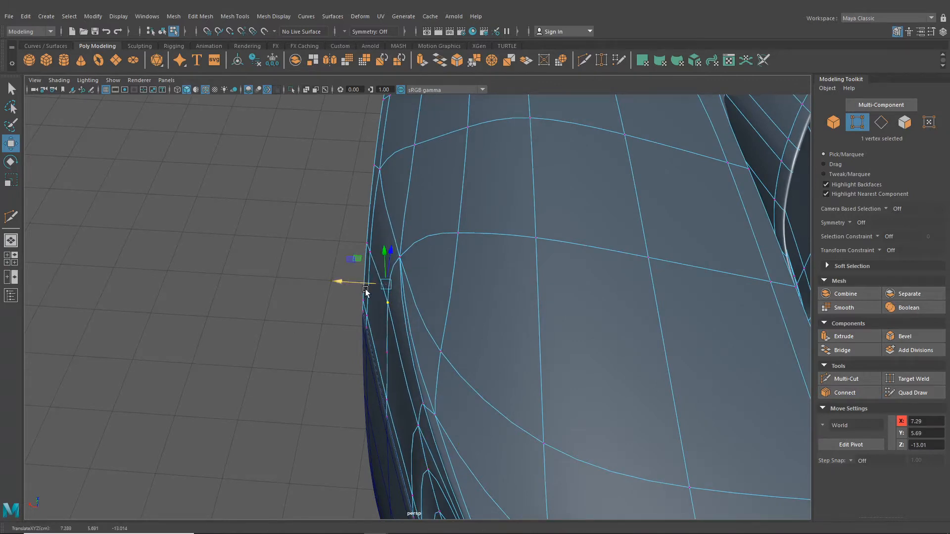
Move the neighbouring crease vertex just above the last one on the fender's outer side along X to about 7.29
{"action": "left_click_drag", "start_coordinate": [390, 294], "coordinate": [397, 296], "text": "alt"}
{"action": "key", "text": "1"}
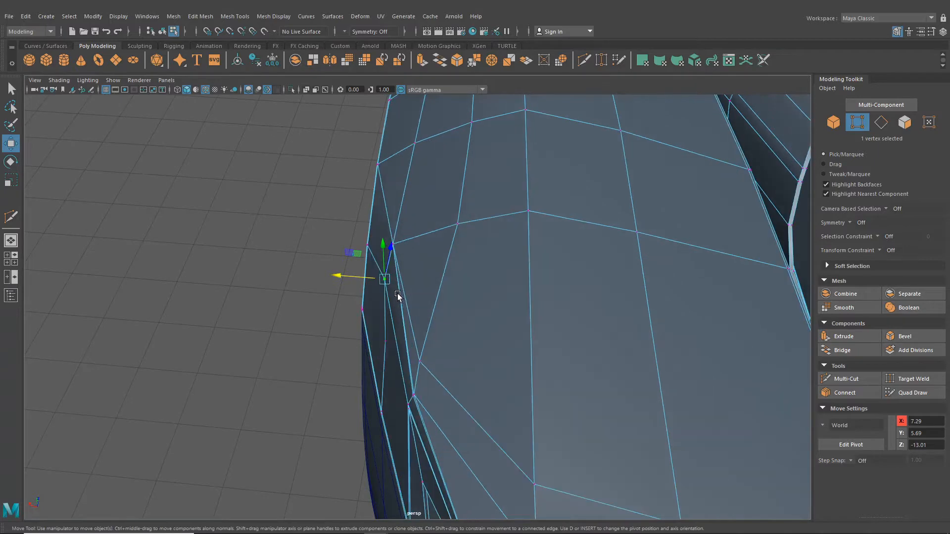
{"action": "scroll", "coordinate": [408, 295], "scroll_direction": "down", "scroll_amount": 5}
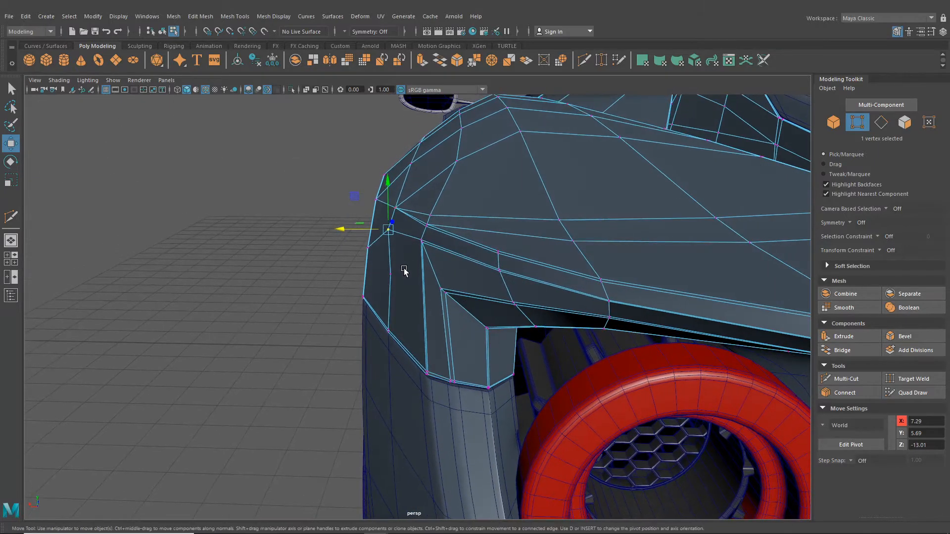
{"action": "left_click_drag", "start_coordinate": [364, 210], "coordinate": [363, 210]}
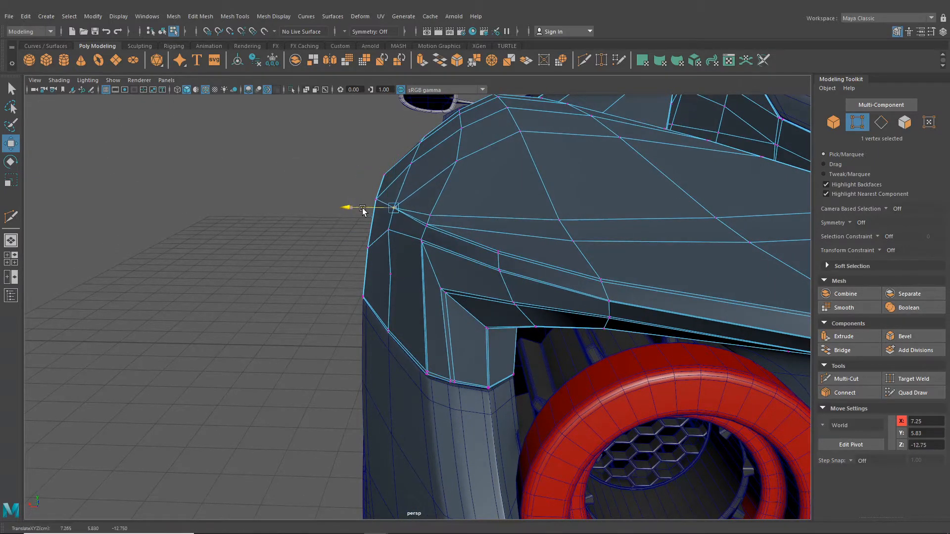
{"action": "left_click_drag", "start_coordinate": [379, 251], "coordinate": [399, 291], "text": "alt"}
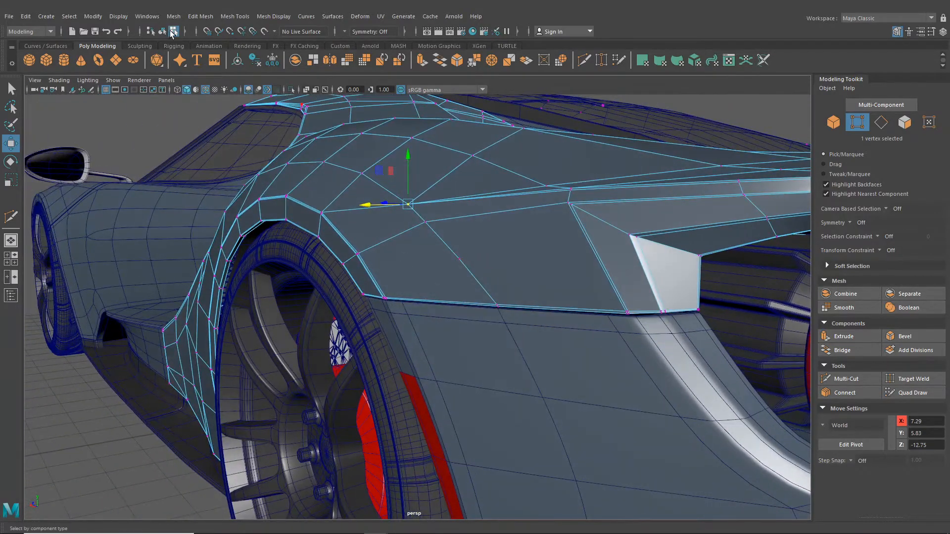
Return to object mode, turn off the wireframe overlay and inspect the smooth fender shape around the taillight
{"action": "left_click", "coordinate": [163, 31]}
{"action": "left_click_drag", "start_coordinate": [159, 251], "coordinate": [295, 145], "text": "alt"}
{"action": "left_click", "coordinate": [205, 90]}
{"action": "mouse_move", "coordinate": [308, 225]}
{"action": "left_mouse_down", "text": "alt"}
{"action": "mouse_move", "coordinate": [293, 211]}
{"action": "mouse_move", "coordinate": [316, 228]}
{"action": "left_mouse_up", "text": "alt"}
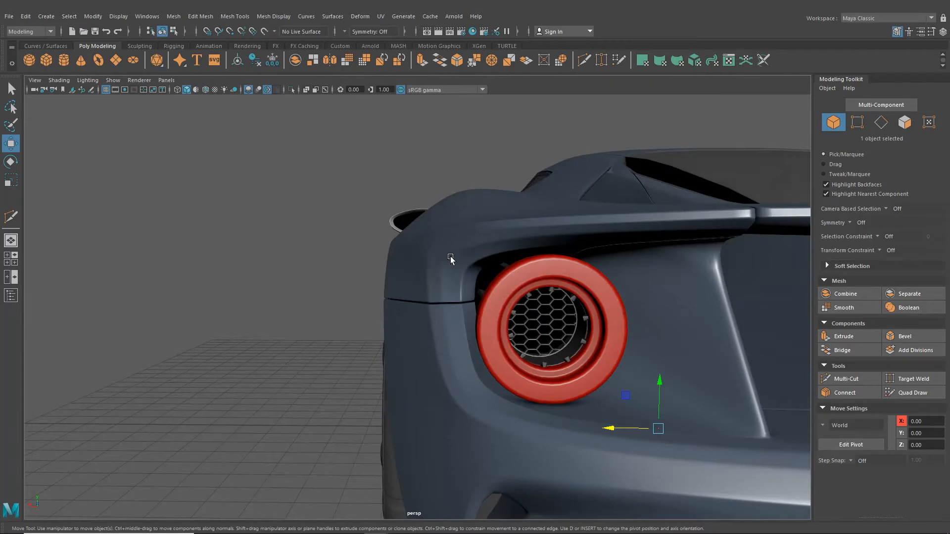
{"action": "left_click_drag", "start_coordinate": [450, 258], "coordinate": [527, 318], "text": "alt"}
Insert an edge loop across the fender's taillight recess corner, near the upper end of the corner edges, and leave the tool
{"action": "left_click", "coordinate": [487, 292]}
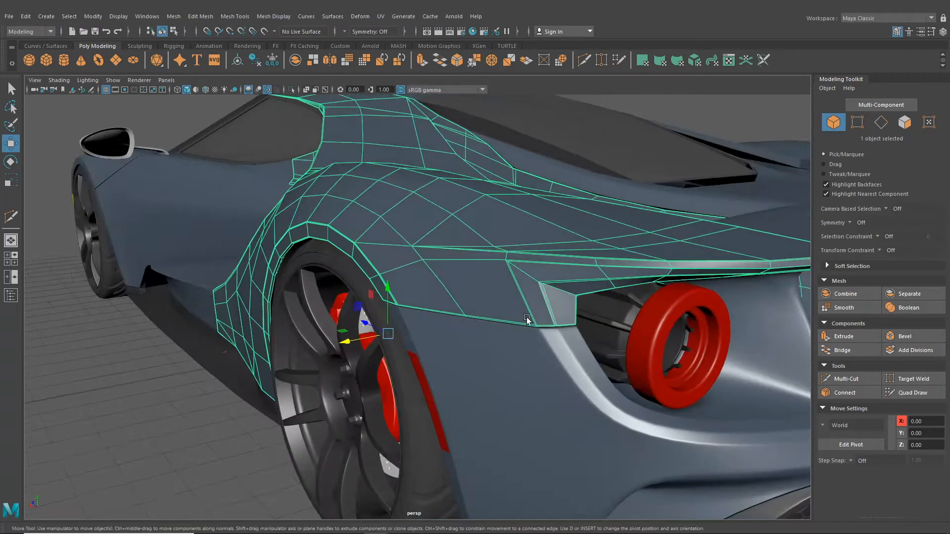
{"action": "left_click", "coordinate": [235, 17]}
{"action": "left_click", "coordinate": [248, 90]}
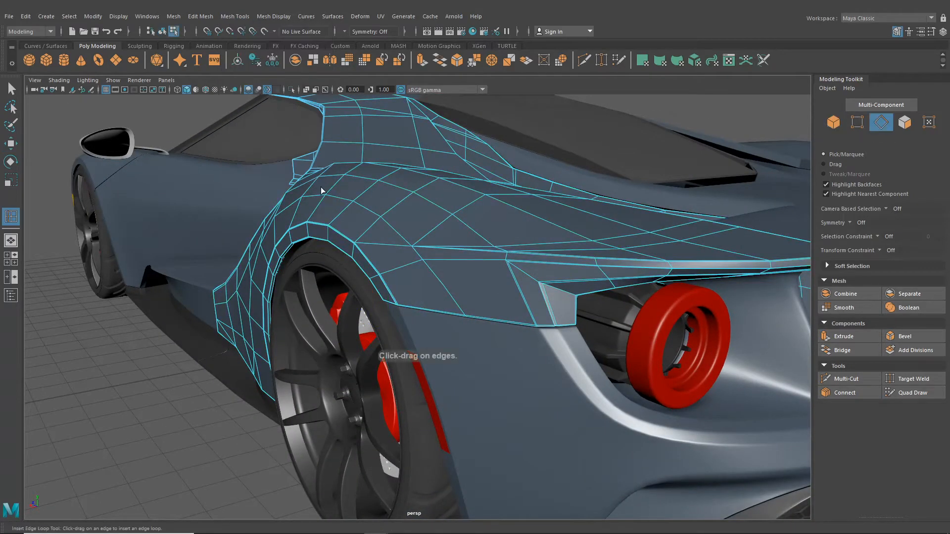
{"action": "key", "text": "2"}
{"action": "left_click_drag", "start_coordinate": [497, 263], "coordinate": [470, 275], "text": "alt"}
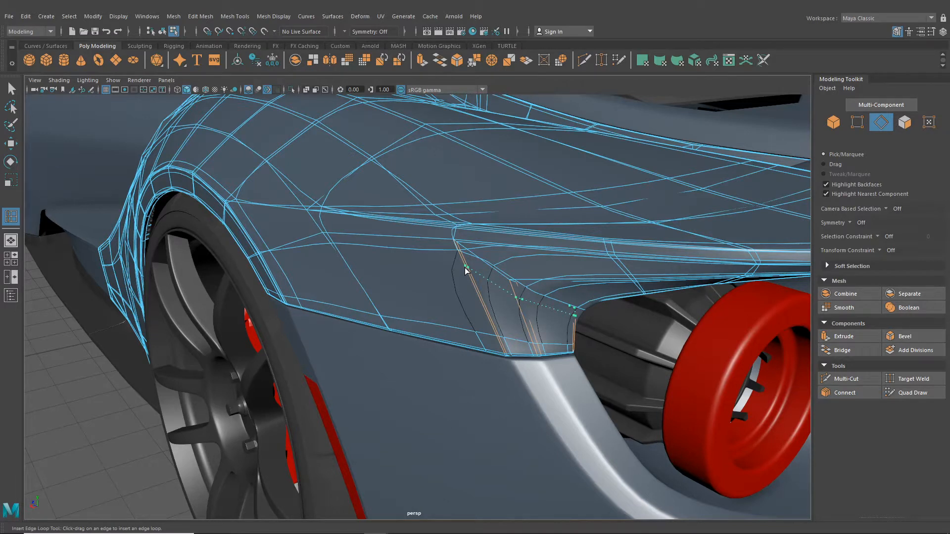
{"action": "left_click", "coordinate": [465, 269]}
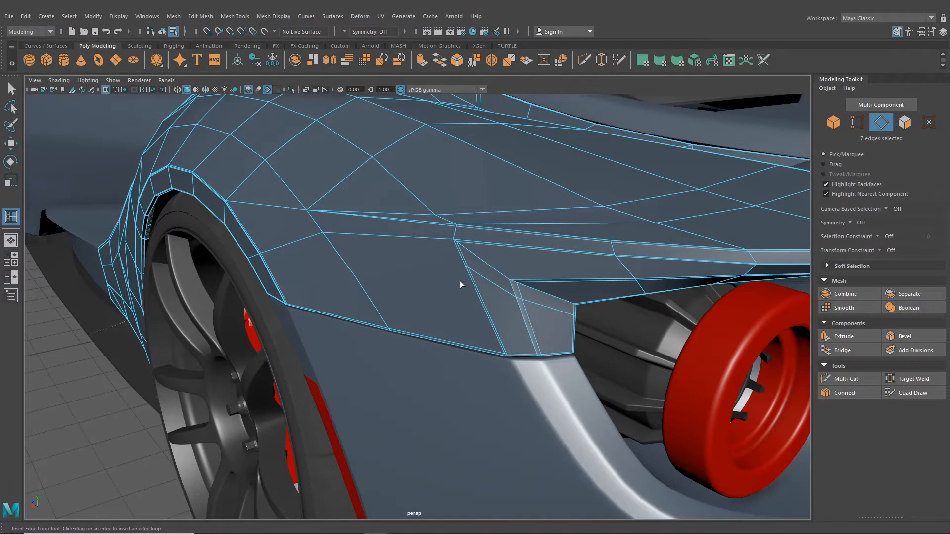
{"action": "key", "text": "3"}
{"action": "key", "text": "q"}
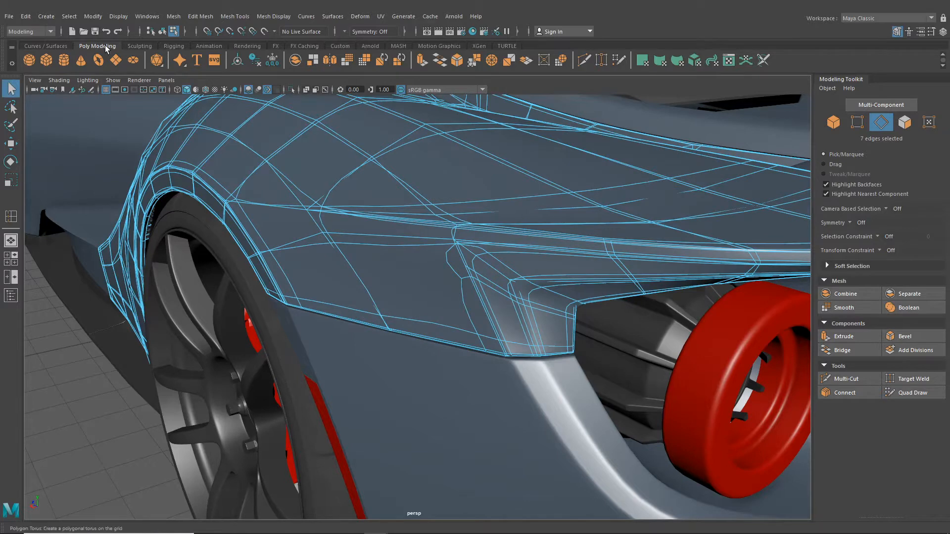
Inspect the smoothed taillight corner in object mode and return to edge editing on the fender
{"action": "left_click", "coordinate": [161, 31]}
{"action": "left_click", "coordinate": [77, 379]}
{"action": "left_click_drag", "start_coordinate": [273, 301], "coordinate": [480, 287], "text": "alt"}
{"action": "left_click", "coordinate": [493, 283]}
{"action": "right_click_drag", "start_coordinate": [480, 287], "coordinate": [476, 232]}
Set the transform constraint to Edge and slide the new corner edge loop down to about Y 5.41
{"action": "left_click", "coordinate": [887, 250]}
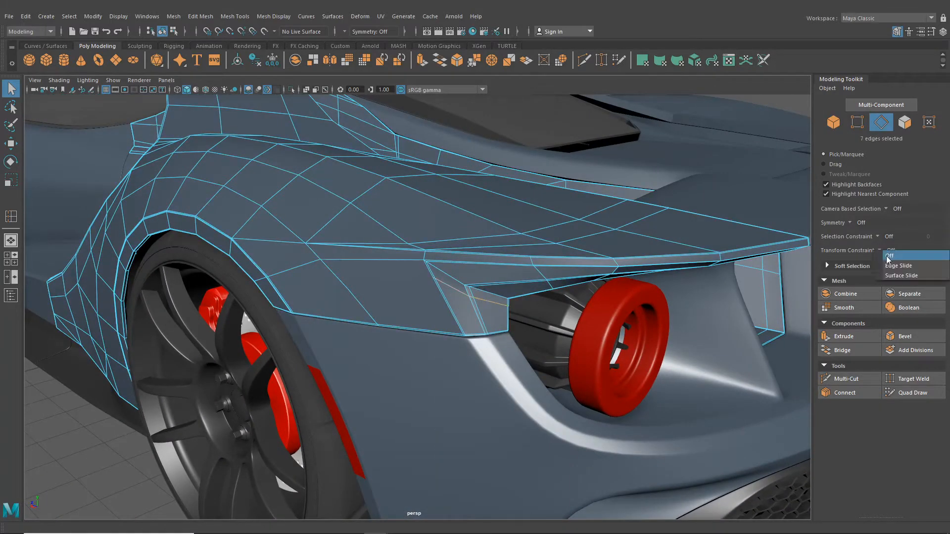
{"action": "left_click", "coordinate": [839, 258]}
{"action": "left_click", "coordinate": [11, 144]}
{"action": "right_click_drag", "start_coordinate": [435, 238], "coordinate": [520, 236], "text": "alt"}
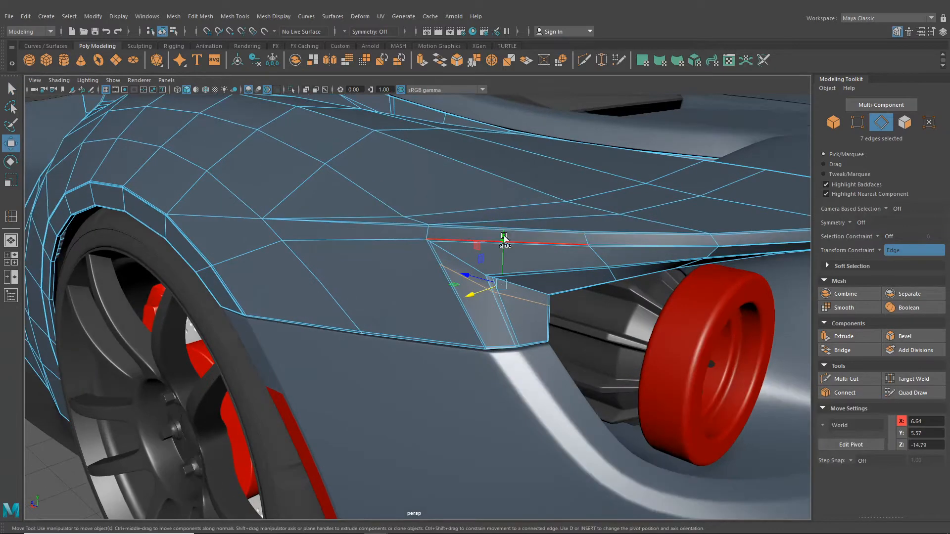
{"action": "left_click_drag", "start_coordinate": [504, 234], "coordinate": [564, 237]}
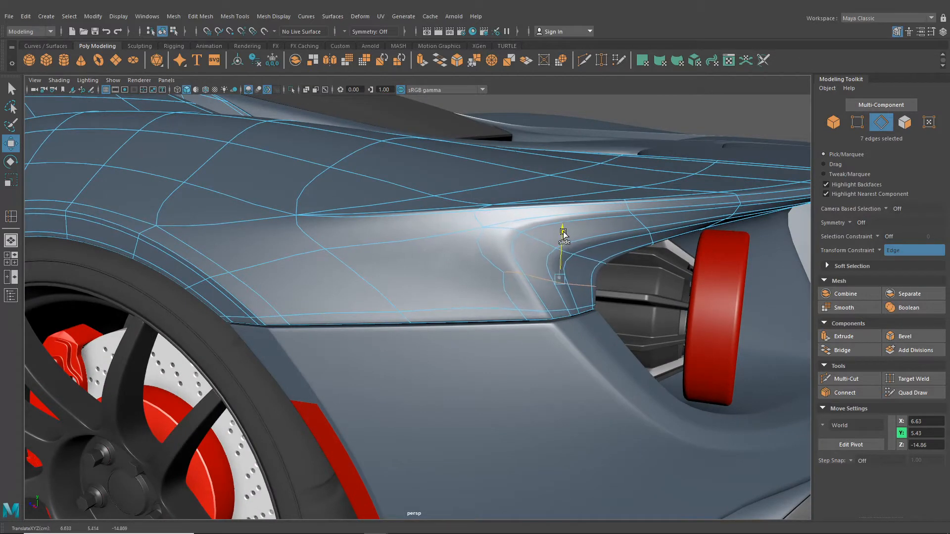
{"action": "key", "text": "1"}
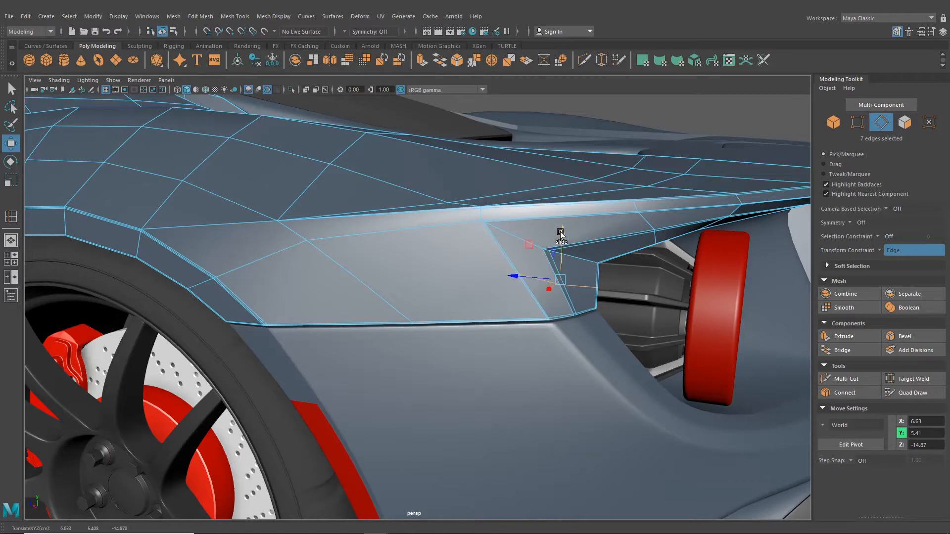
{"action": "key", "text": "3"}
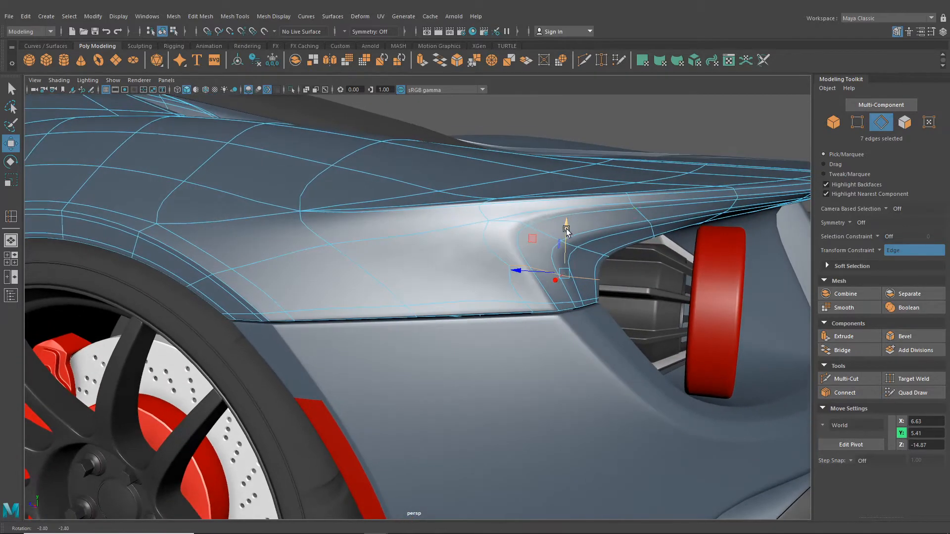
{"action": "left_click_drag", "start_coordinate": [522, 239], "coordinate": [432, 236], "text": "alt"}
Select four vertices on the outer part of the new loop and, with the transform constraint off, move them along X to about 6.84
{"action": "key", "text": "1"}
{"action": "left_click_drag", "start_coordinate": [203, 222], "coordinate": [344, 235], "text": "alt"}
{"action": "right_click_drag", "start_coordinate": [342, 229], "coordinate": [306, 226]}
{"action": "left_click_drag", "start_coordinate": [305, 225], "coordinate": [345, 273], "text": "alt"}
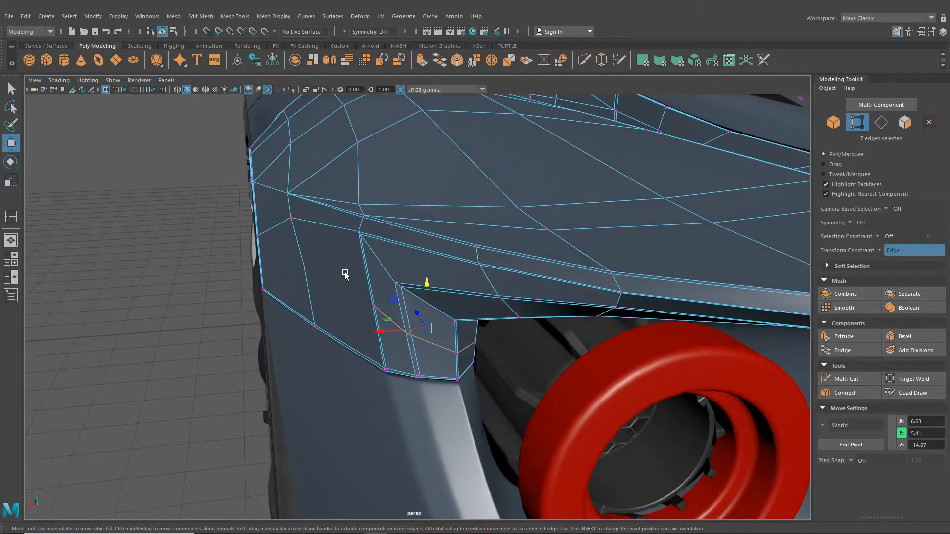
{"action": "left_click_drag", "start_coordinate": [394, 321], "coordinate": [394, 321]}
{"action": "left_click_drag", "start_coordinate": [394, 323], "coordinate": [374, 338], "text": "alt"}
{"action": "key", "text": "3"}
{"action": "key", "text": "1"}
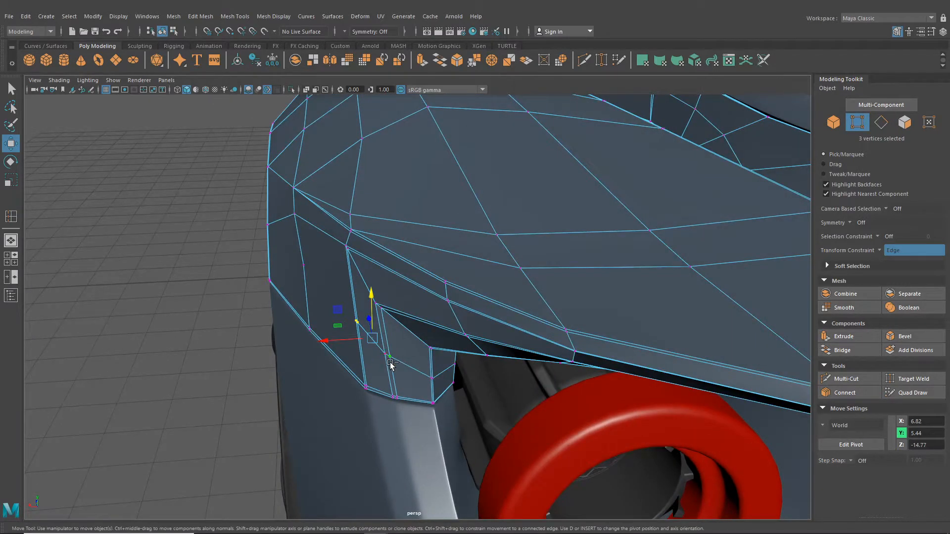
{"action": "left_click", "coordinate": [381, 354], "text": "shift"}
{"action": "left_click_drag", "start_coordinate": [404, 370], "coordinate": [388, 322], "text": "alt"}
{"action": "key", "text": "3"}
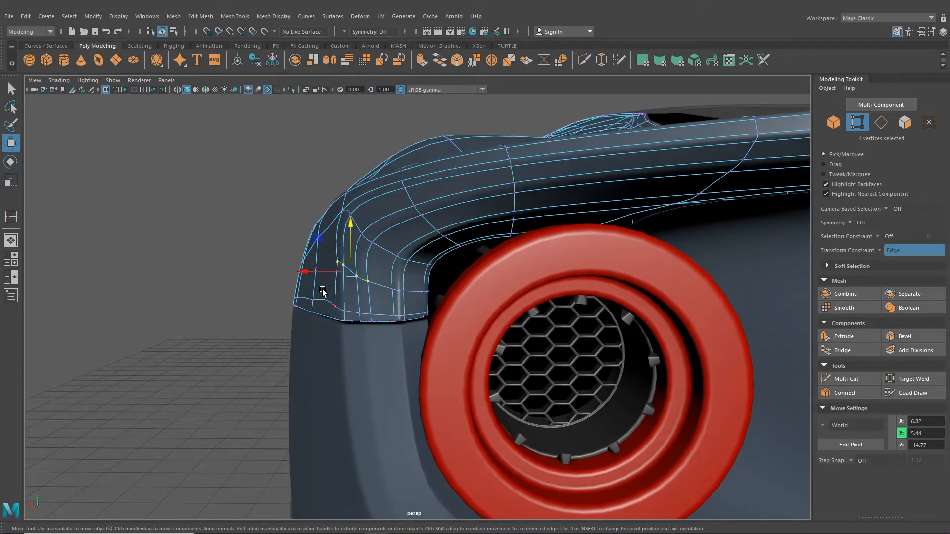
{"action": "left_click_drag", "start_coordinate": [312, 272], "coordinate": [310, 271]}
Inspect the smoothed fender around the taillight in object mode from the rear and the side
{"action": "left_click", "coordinate": [172, 30]}
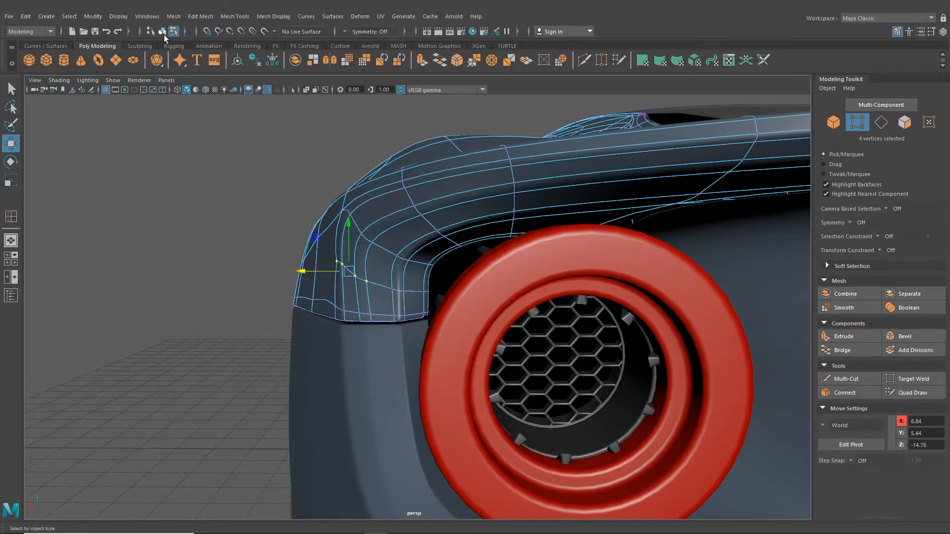
{"action": "left_click", "coordinate": [163, 32]}
{"action": "left_click", "coordinate": [297, 228]}
{"action": "scroll", "coordinate": [297, 229], "scroll_direction": "down", "scroll_amount": 5}
{"action": "left_click_drag", "start_coordinate": [298, 228], "coordinate": [386, 232], "text": "alt"}
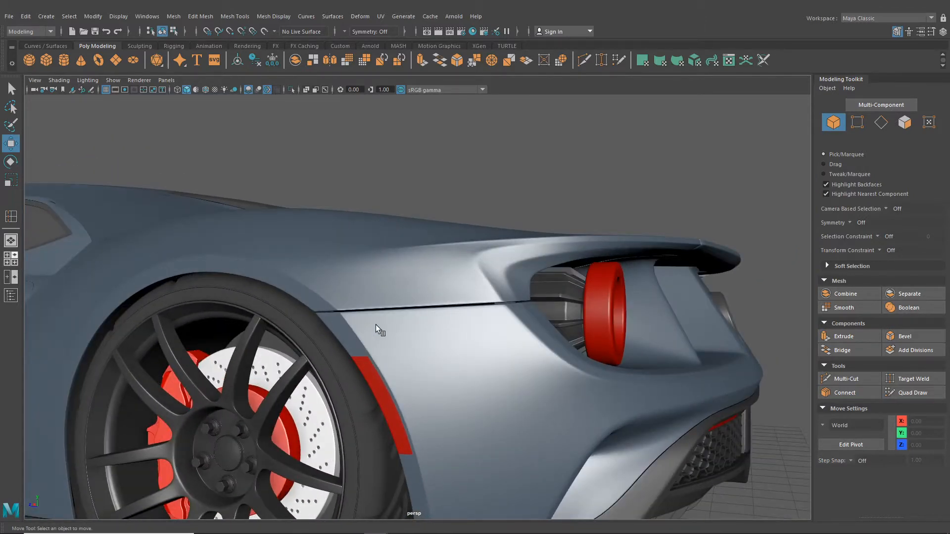
Switch to the side view, turn off X-Ray shading and frame the car's rear end
{"action": "key", "text": "space"}
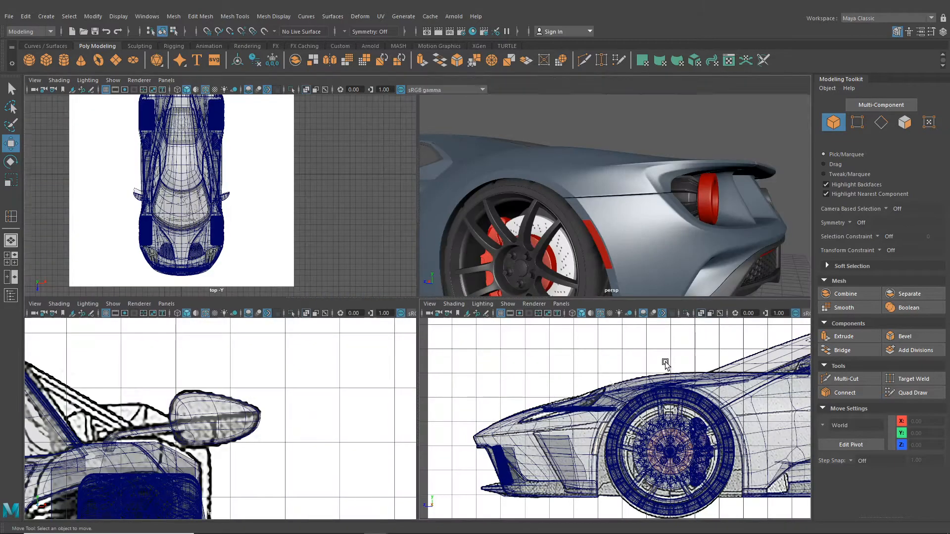
{"action": "key", "text": "space"}
{"action": "left_click", "coordinate": [59, 80]}
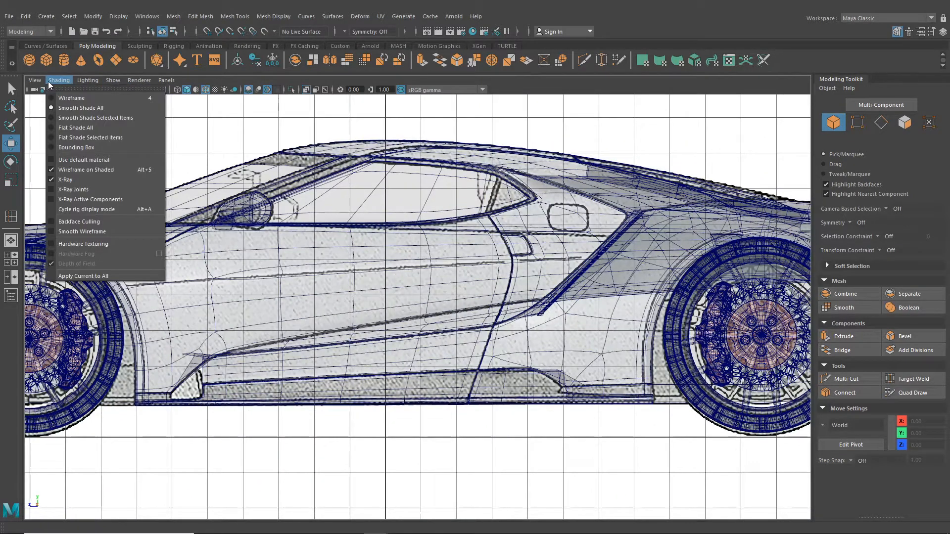
{"action": "left_click", "coordinate": [71, 179]}
{"action": "middle_click_drag", "start_coordinate": [542, 345], "coordinate": [384, 357], "text": "alt"}
{"action": "scroll", "coordinate": [386, 348], "scroll_direction": "up", "scroll_amount": 6}
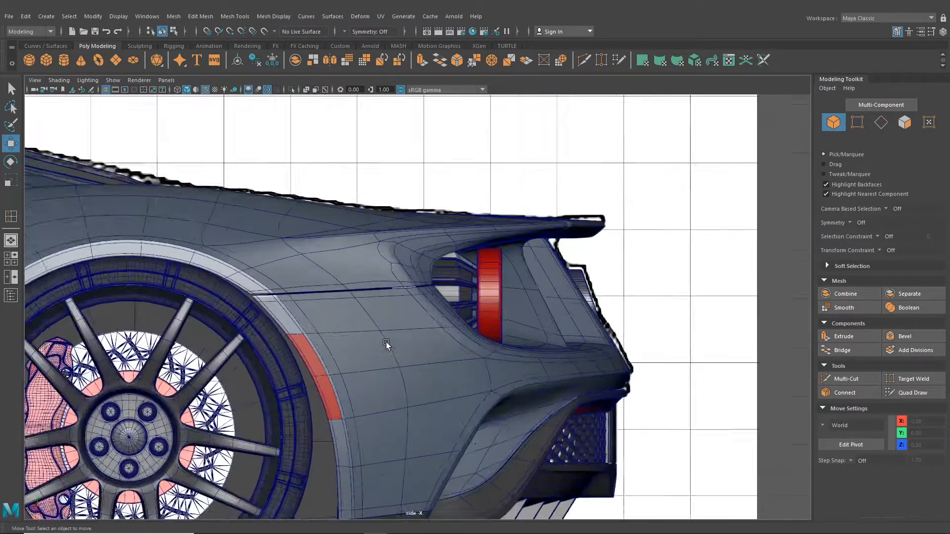
Select the six new loop vertices around the taillight opening's corner, dropping stray vertices from the selection
{"action": "mouse_move", "coordinate": [396, 262]}
{"action": "middle_mouse_down", "text": "alt"}
{"action": "mouse_move", "coordinate": [426, 331]}
{"action": "mouse_move", "coordinate": [445, 293]}
{"action": "middle_mouse_up", "text": "alt"}
{"action": "scroll", "coordinate": [434, 339], "scroll_direction": "up", "scroll_amount": 5}
{"action": "left_click", "coordinate": [445, 292]}
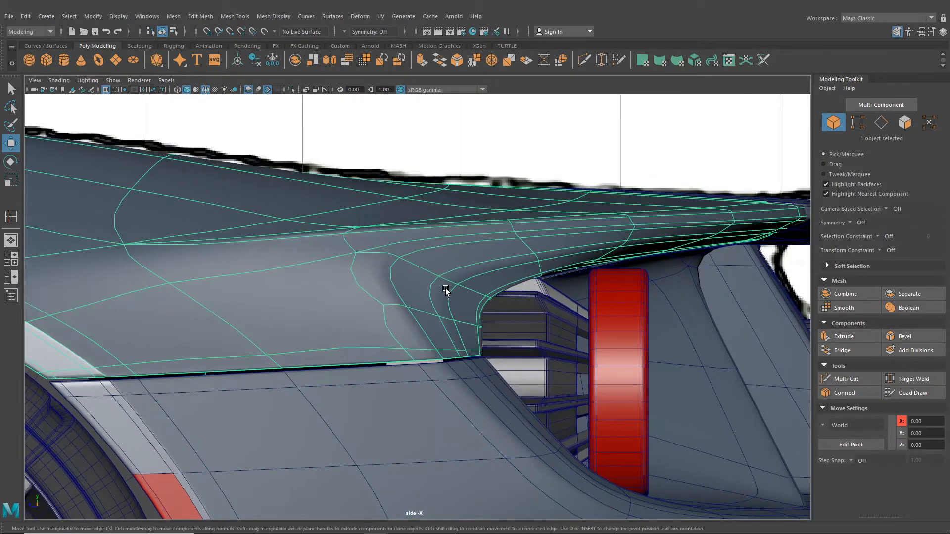
{"action": "right_click_drag", "start_coordinate": [455, 276], "coordinate": [423, 313]}
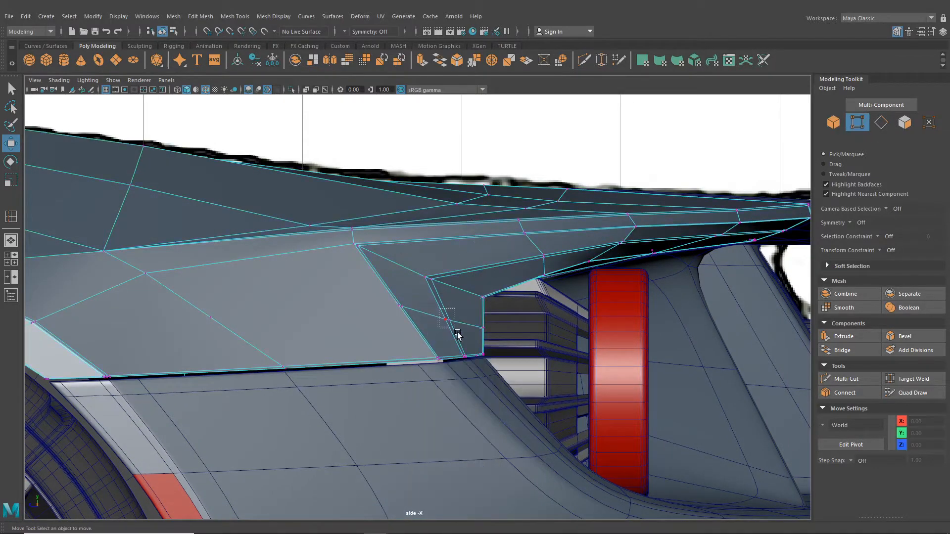
{"action": "left_click_drag", "start_coordinate": [457, 334], "coordinate": [458, 335]}
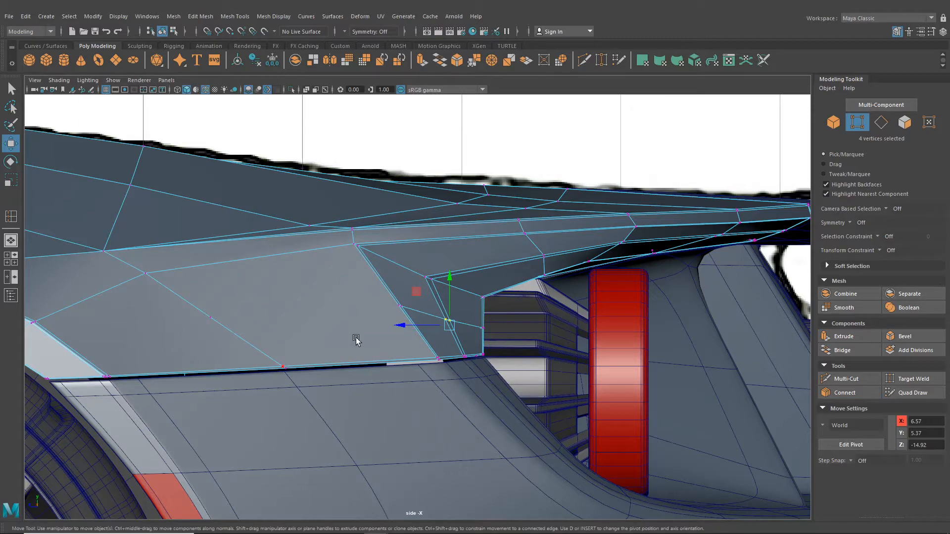
{"action": "left_click", "coordinate": [10, 241]}
{"action": "left_click_drag", "start_coordinate": [426, 321], "coordinate": [333, 341], "text": "alt"}
{"action": "left_click_drag", "start_coordinate": [438, 338], "coordinate": [466, 178]}
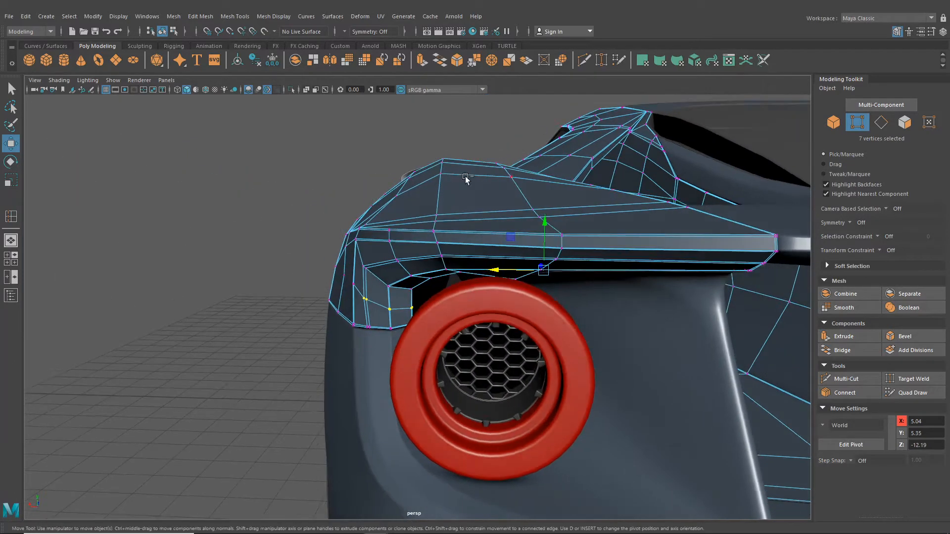
{"action": "right_click_drag", "start_coordinate": [468, 216], "coordinate": [465, 250], "text": "alt"}
{"action": "left_click_drag", "start_coordinate": [465, 250], "coordinate": [514, 282], "text": "alt"}
{"action": "left_click_drag", "start_coordinate": [422, 147], "coordinate": [447, 319], "text": "ctrl"}
Move the selected corner vertices along Z to about -14.93 in the side view, with the fender in smooth preview
{"action": "left_click", "coordinate": [11, 259]}
{"action": "key", "text": "space"}
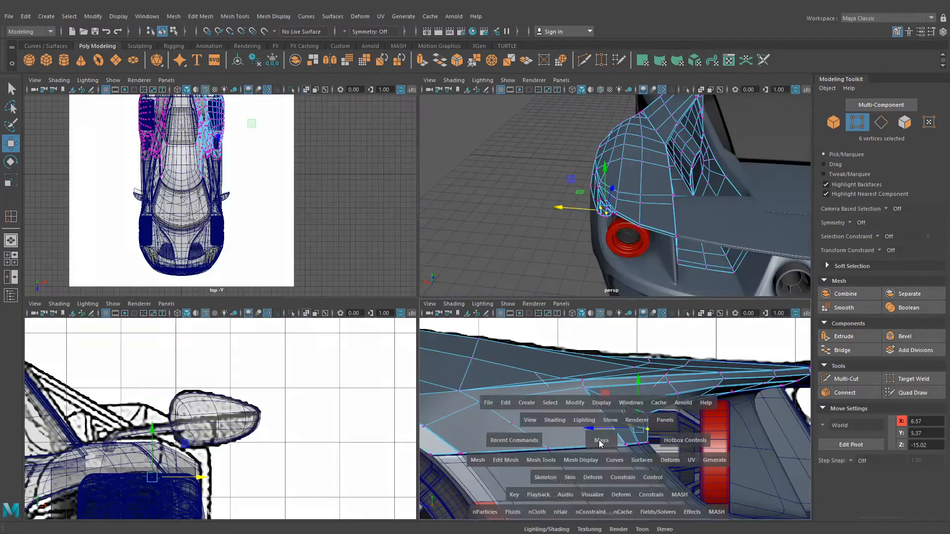
{"action": "left_click_drag", "start_coordinate": [425, 331], "coordinate": [415, 330]}
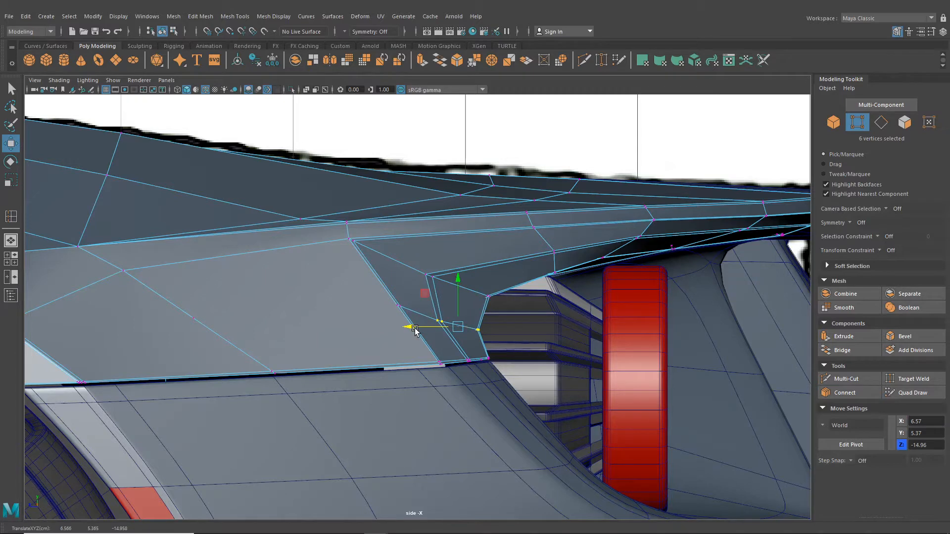
{"action": "key", "text": "3"}
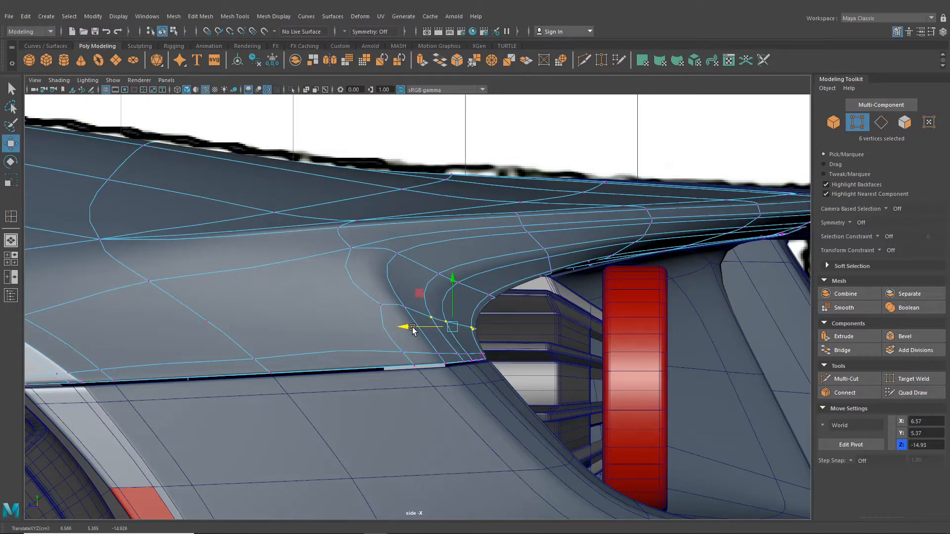
Inspect the reshaped taillight corner against the lower rear panel in object mode from several angles
{"action": "key", "text": "F8"}
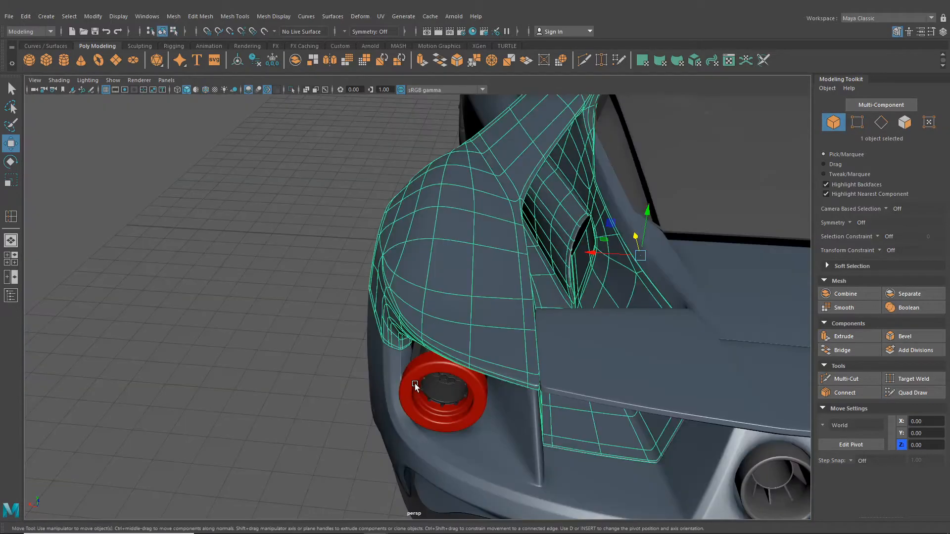
{"action": "left_click_drag", "start_coordinate": [277, 277], "coordinate": [401, 388], "text": "alt"}
{"action": "left_click", "coordinate": [401, 388]}
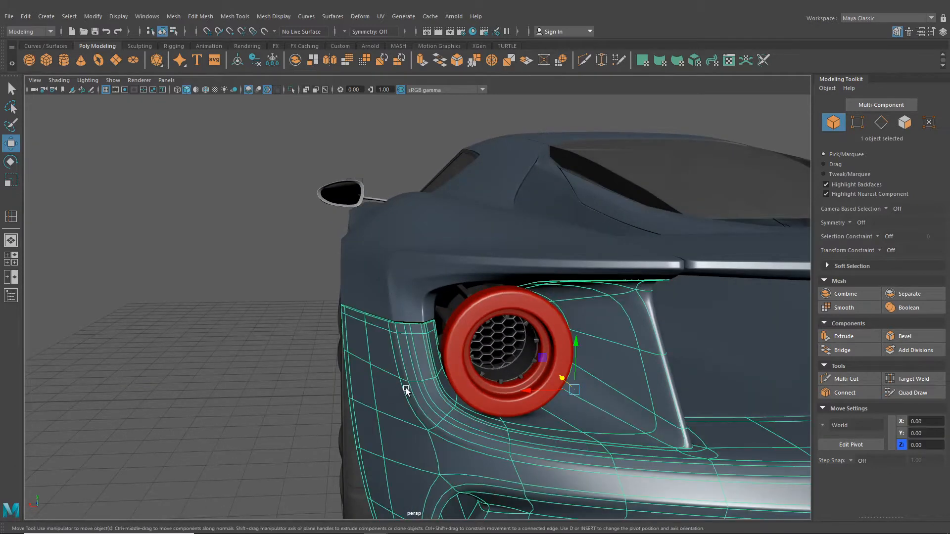
{"action": "left_click", "coordinate": [199, 337]}
{"action": "left_click_drag", "start_coordinate": [199, 337], "coordinate": [352, 357], "text": "alt"}
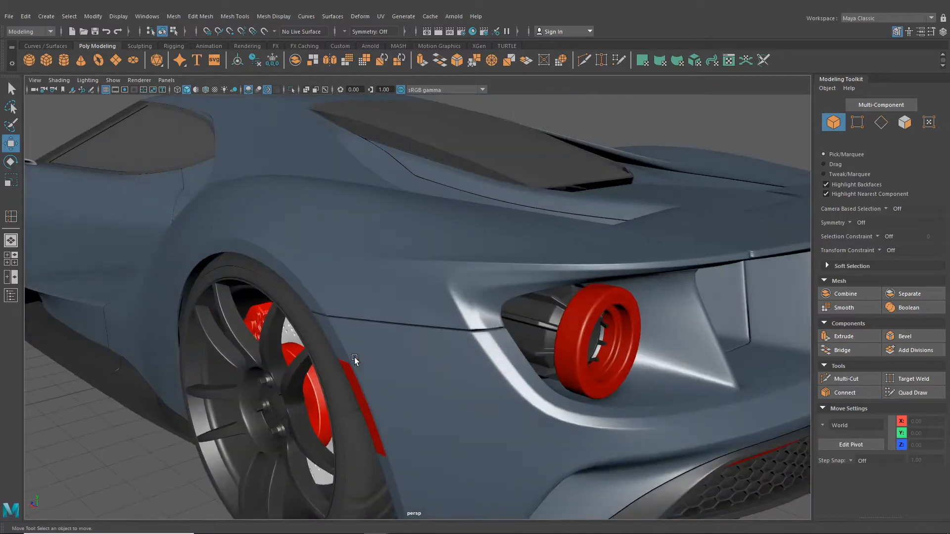
Cut a new edge on the unsmoothed rear fender, from the crease vertex beside the taillight to the vertex on the lower border
{"action": "left_click", "coordinate": [391, 303]}
{"action": "scroll", "coordinate": [389, 292], "scroll_direction": "up", "scroll_amount": 5}
{"action": "right_click_drag", "start_coordinate": [388, 282], "coordinate": [338, 292]}
{"action": "left_click", "coordinate": [338, 293]}
{"action": "key", "text": "Delete"}
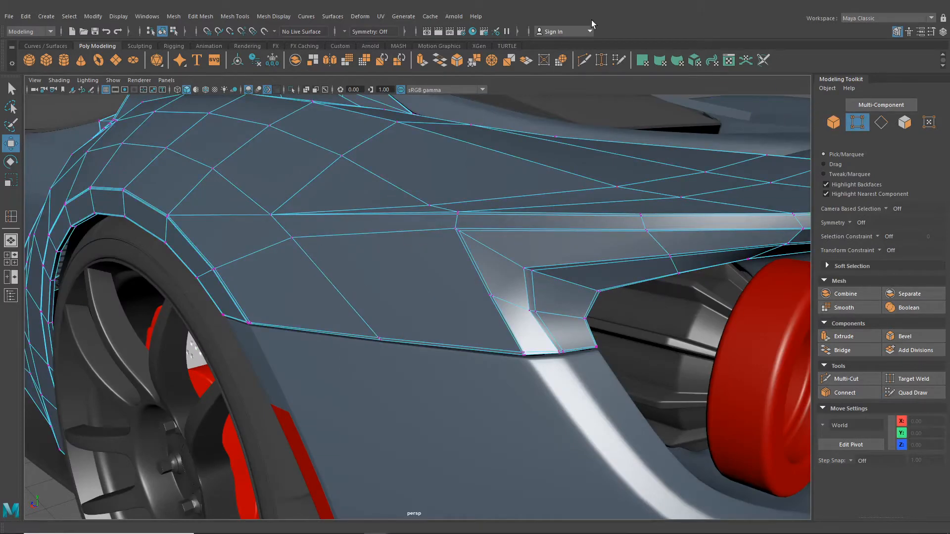
{"action": "left_click", "coordinate": [584, 60]}
{"action": "scroll", "coordinate": [527, 280], "scroll_direction": "up", "scroll_amount": 3}
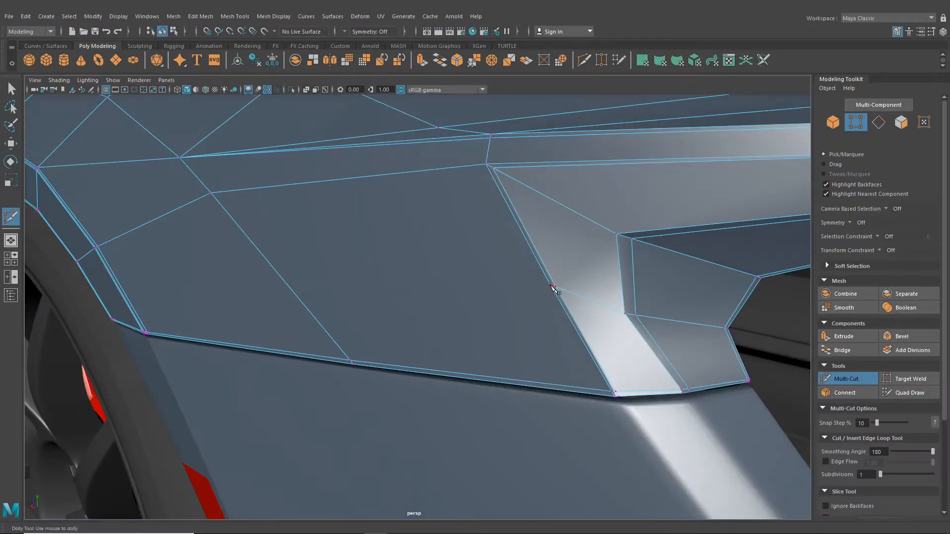
{"action": "left_click", "coordinate": [550, 285]}
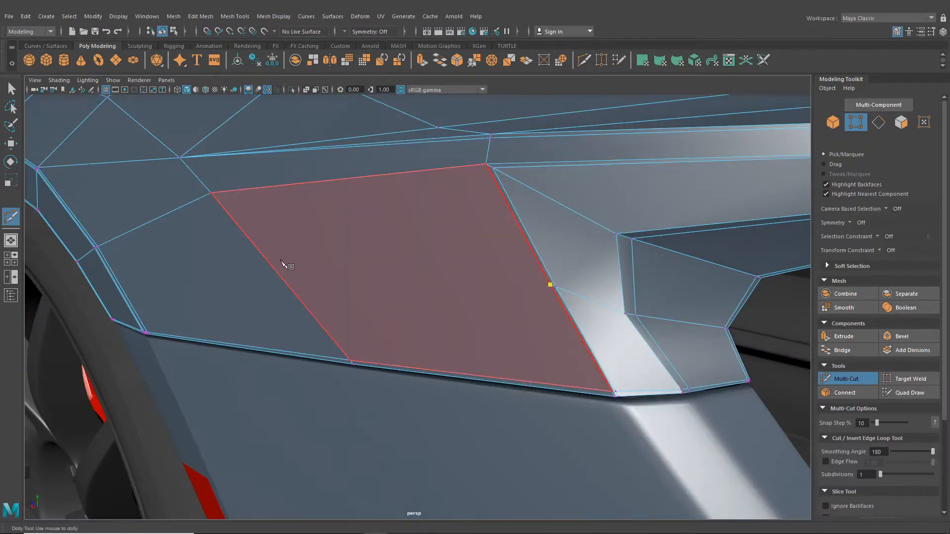
{"action": "left_click", "coordinate": [211, 194]}
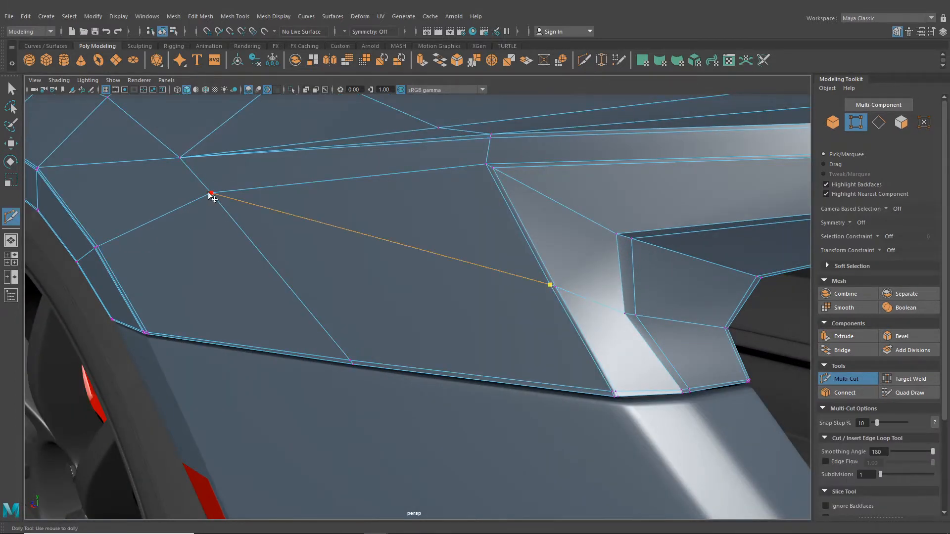
{"action": "left_click", "coordinate": [350, 361]}
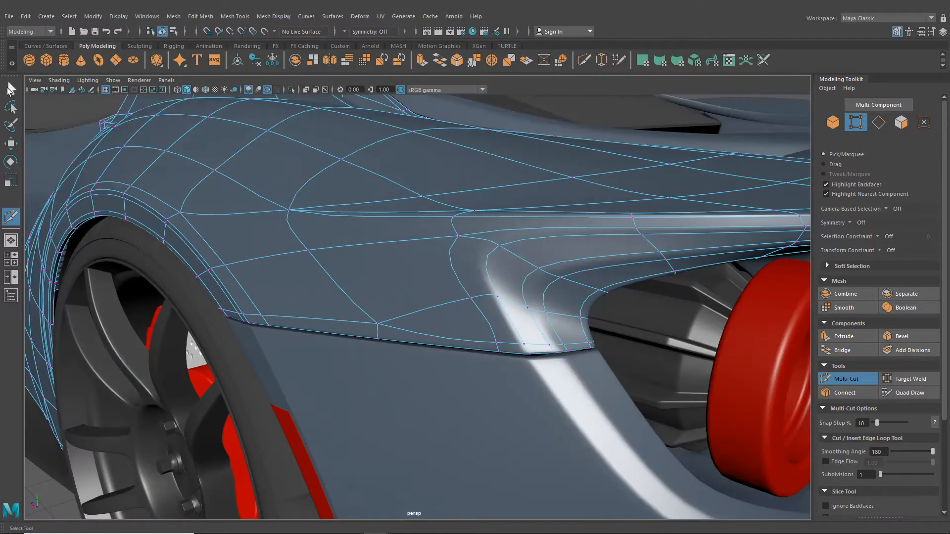
Return to object mode, deselect the fender and inspect the smoothed rear end from the side and from behind
{"action": "left_click", "coordinate": [8, 86]}
{"action": "left_click", "coordinate": [174, 31]}
{"action": "left_click", "coordinate": [163, 32]}
{"action": "scroll", "coordinate": [278, 301], "scroll_direction": "down", "scroll_amount": 5}
{"action": "left_click_drag", "start_coordinate": [277, 300], "coordinate": [181, 360], "text": "alt"}
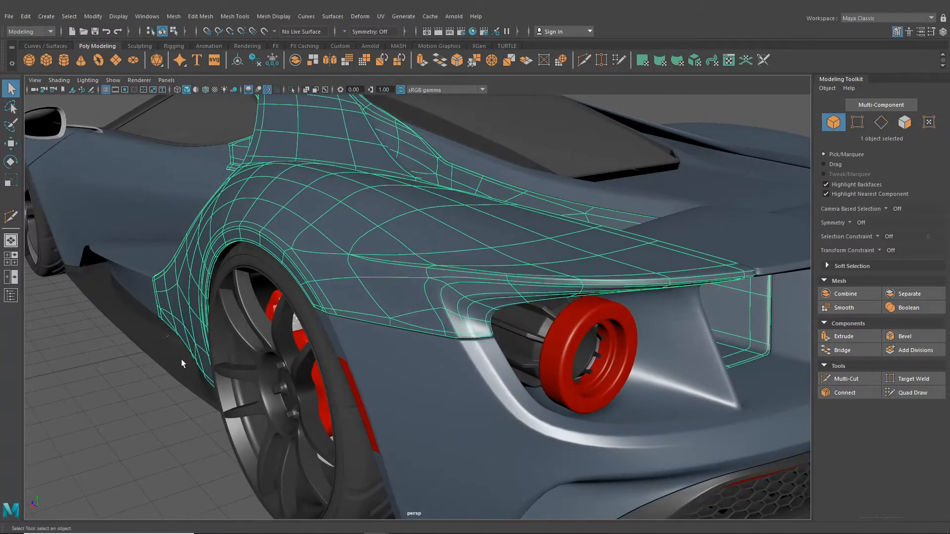
{"action": "left_click", "coordinate": [144, 403]}
{"action": "left_click_drag", "start_coordinate": [322, 341], "coordinate": [411, 326], "text": "alt"}
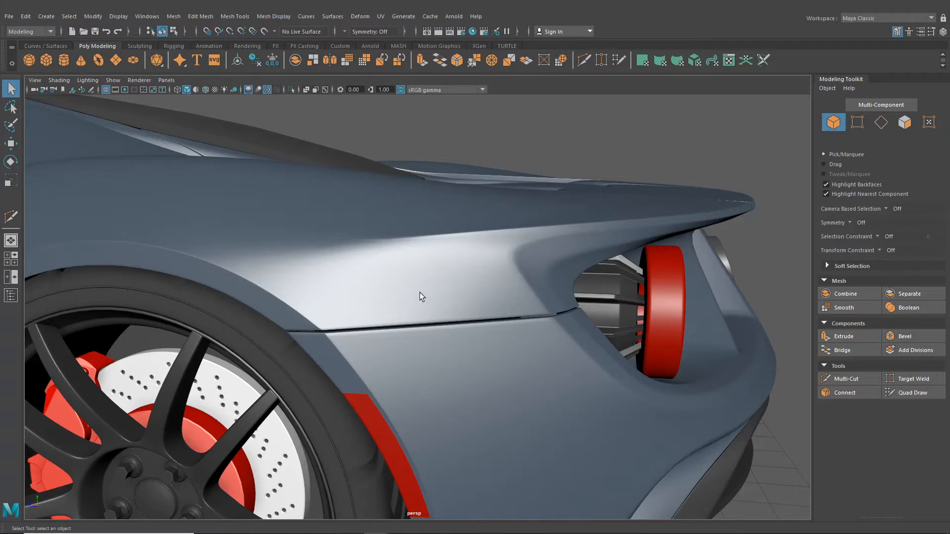
{"action": "scroll", "coordinate": [428, 271], "scroll_direction": "down", "scroll_amount": 5}
{"action": "left_click_drag", "start_coordinate": [457, 268], "coordinate": [472, 320], "text": "alt"}
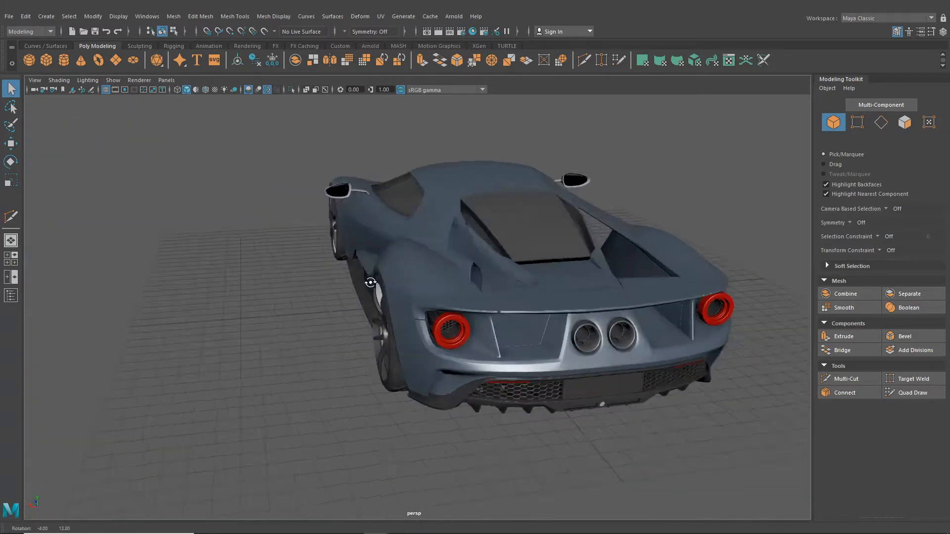
Select the side mirror, show it unsmoothed and frame it over the blueprint in the front view of the four-view layout
{"action": "middle_click_drag", "start_coordinate": [427, 329], "coordinate": [591, 301], "text": "alt"}
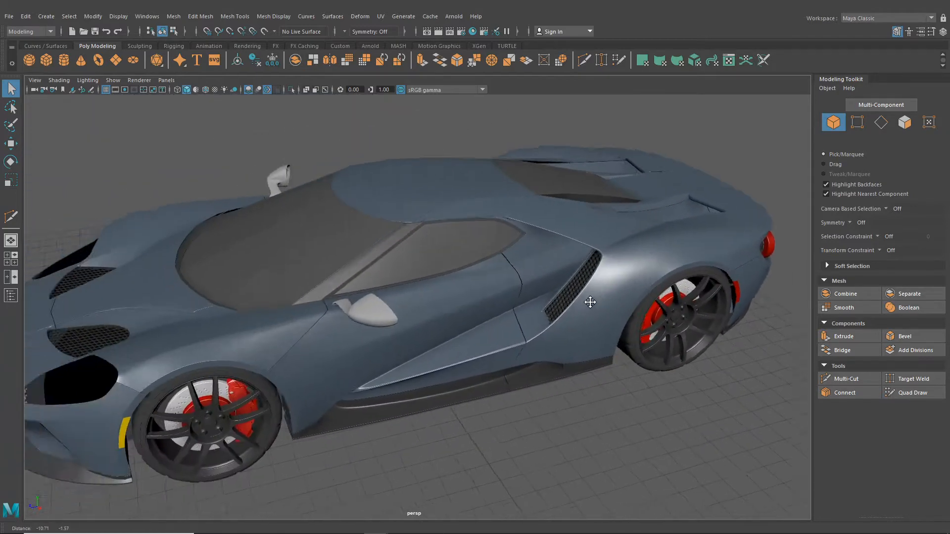
{"action": "scroll", "coordinate": [534, 341], "scroll_direction": "up", "scroll_amount": 4}
{"action": "left_click_drag", "start_coordinate": [499, 323], "coordinate": [413, 319], "text": "alt"}
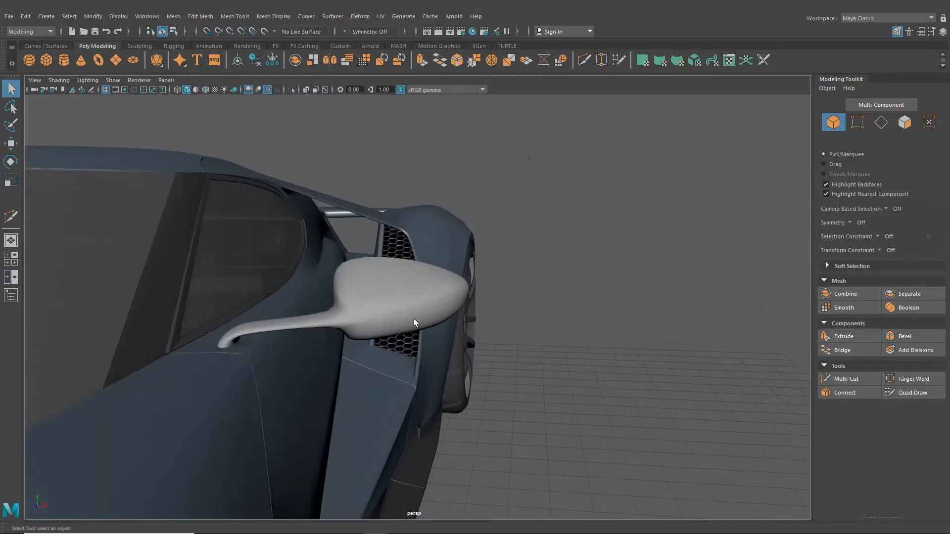
{"action": "left_click", "coordinate": [411, 318]}
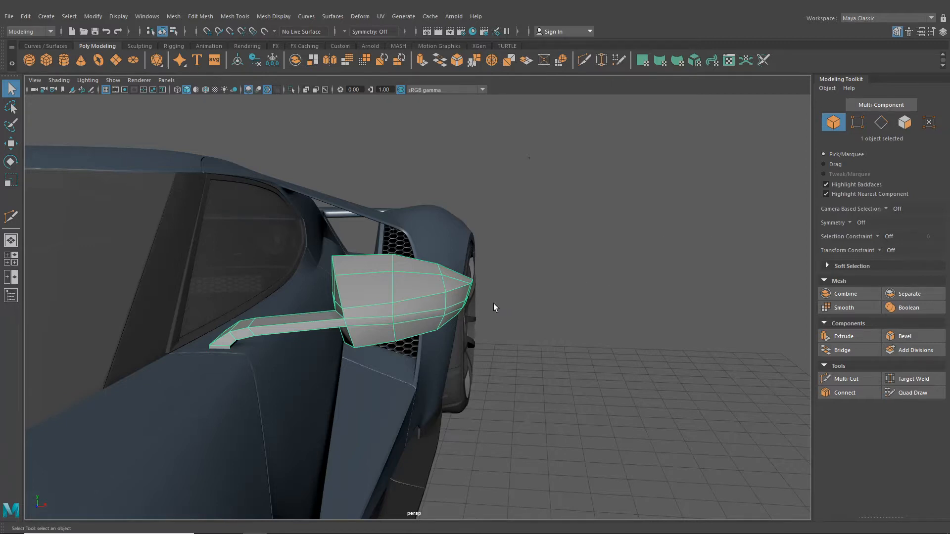
{"action": "mouse_move", "coordinate": [494, 307]}
{"action": "left_mouse_down", "text": "alt"}
{"action": "mouse_move", "coordinate": [467, 293]}
{"action": "mouse_move", "coordinate": [480, 297]}
{"action": "left_mouse_up", "text": "alt"}
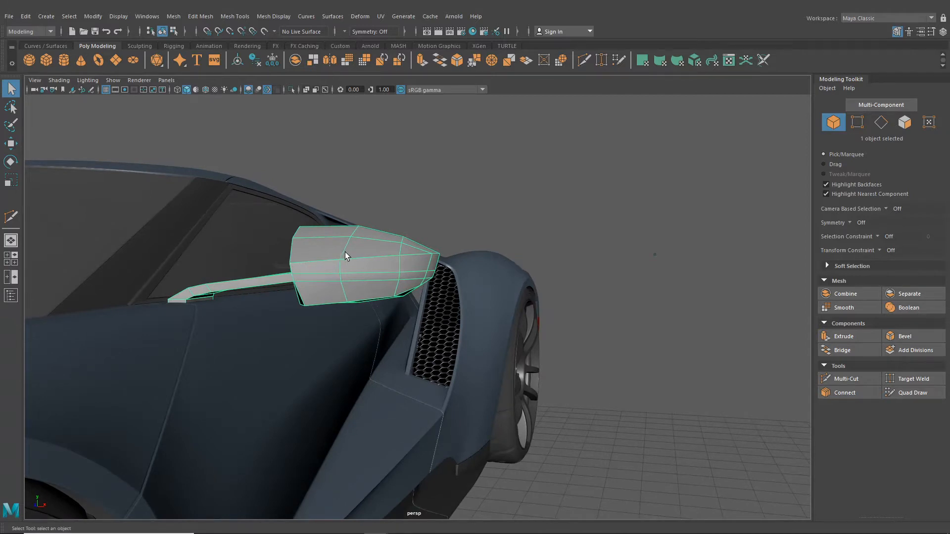
{"action": "left_click_drag", "start_coordinate": [347, 257], "coordinate": [354, 267], "text": "alt"}
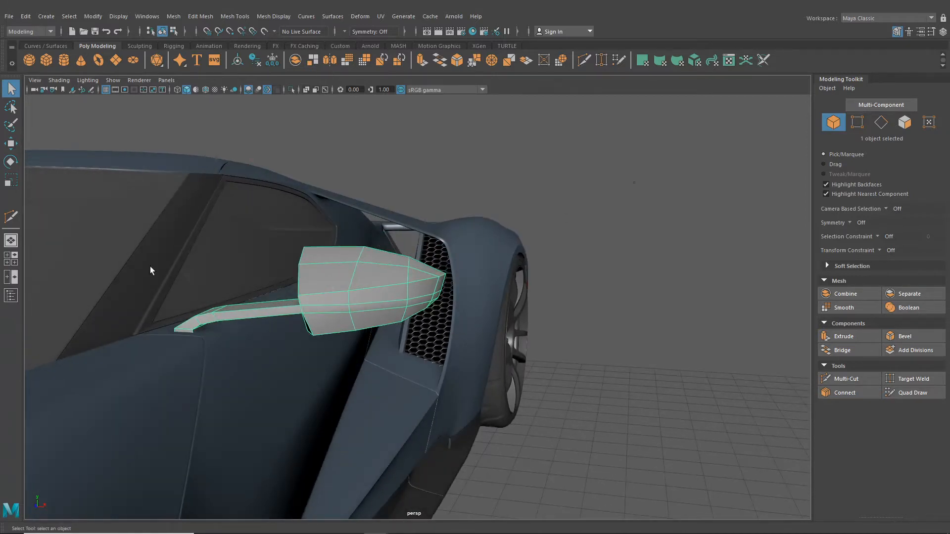
{"action": "left_click", "coordinate": [11, 258]}
{"action": "scroll", "coordinate": [253, 399], "scroll_direction": "up", "scroll_amount": 5}
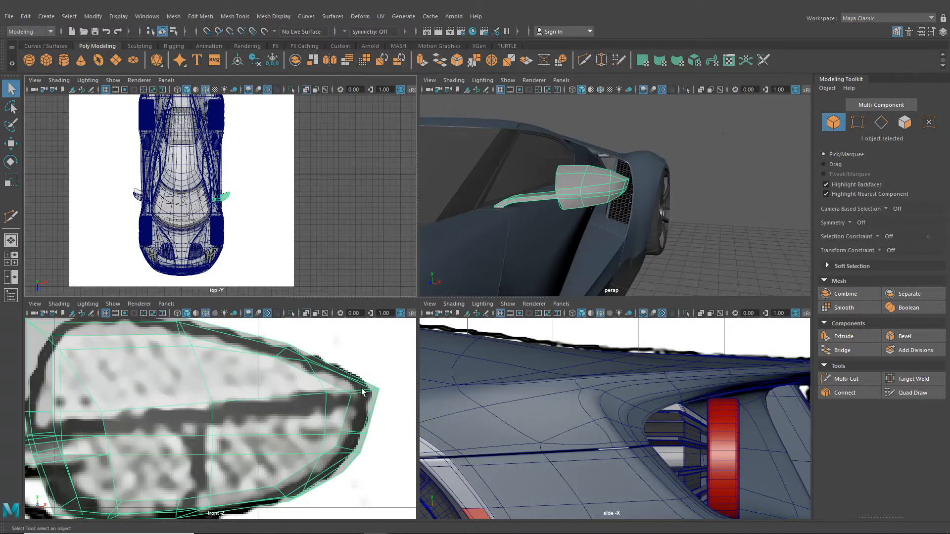
{"action": "middle_click_drag", "start_coordinate": [214, 407], "coordinate": [245, 402], "text": "alt"}
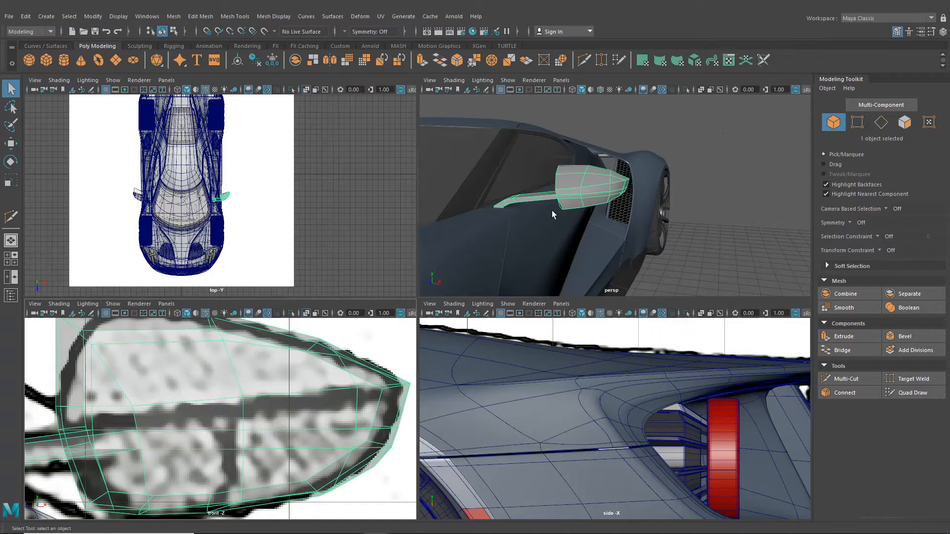
Switch the side mirror to vertex editing and lower the five inner split-line vertices to Y 6.43 in the front view
{"action": "right_click", "coordinate": [582, 193]}
{"action": "left_click", "coordinate": [566, 194]}
{"action": "left_click_drag", "start_coordinate": [711, 225], "coordinate": [722, 226], "text": "alt"}
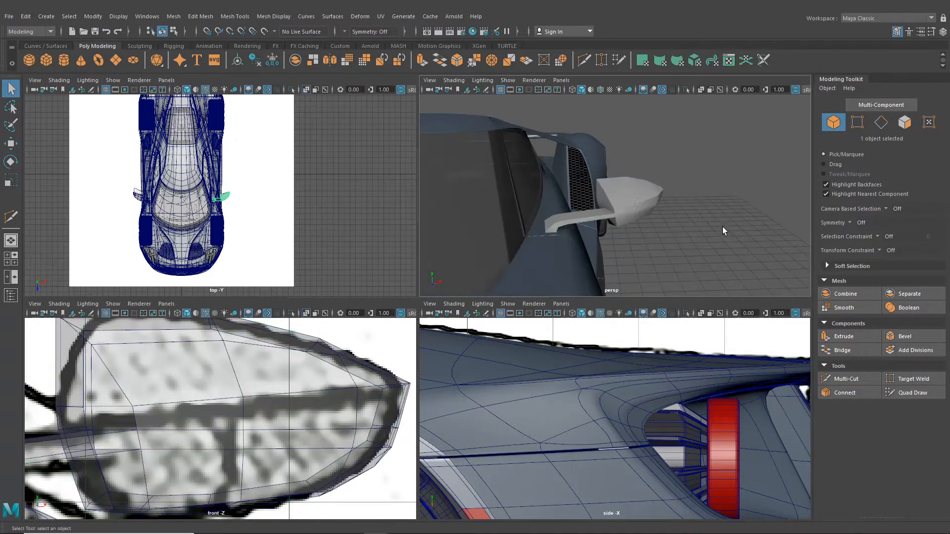
{"action": "right_click", "coordinate": [631, 194]}
{"action": "right_click_drag", "start_coordinate": [620, 193], "coordinate": [586, 193]}
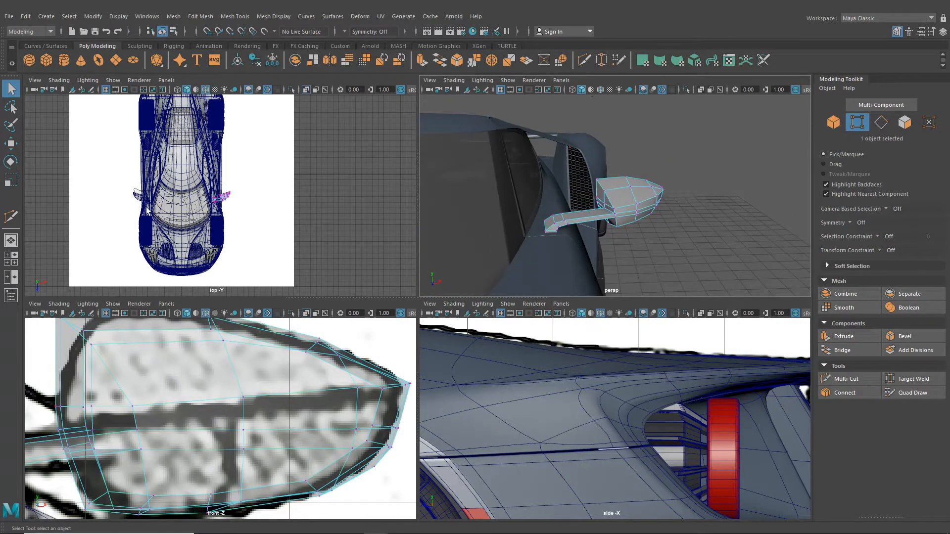
{"action": "left_click", "coordinate": [10, 144]}
{"action": "middle_click_drag", "start_coordinate": [137, 406], "coordinate": [205, 408], "text": "alt"}
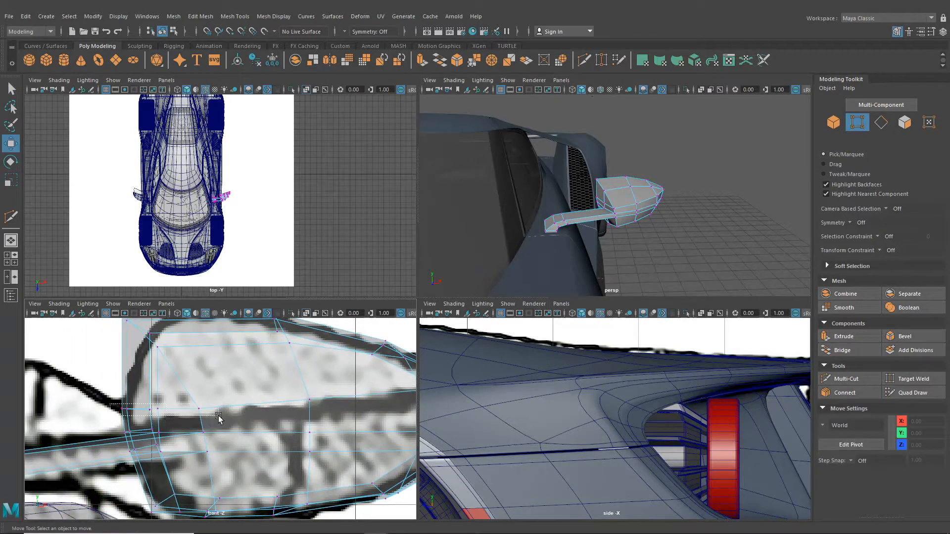
{"action": "left_click_drag", "start_coordinate": [218, 418], "coordinate": [216, 417]}
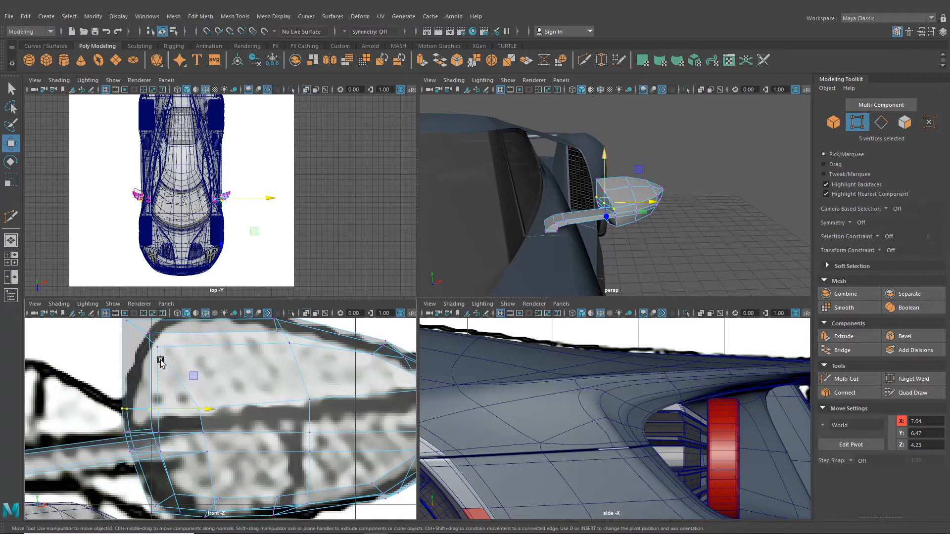
{"action": "left_click_drag", "start_coordinate": [161, 367], "coordinate": [164, 374]}
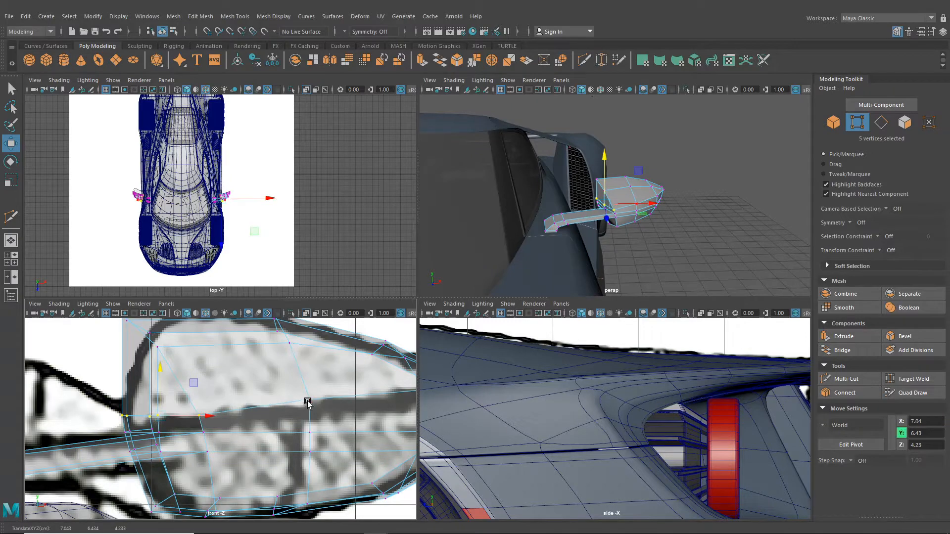
Lower the mirror's middle split-line vertex to Y 6.48 and the outer tip vertices to Y 6.52, following the blueprint
{"action": "left_click", "coordinate": [308, 402]}
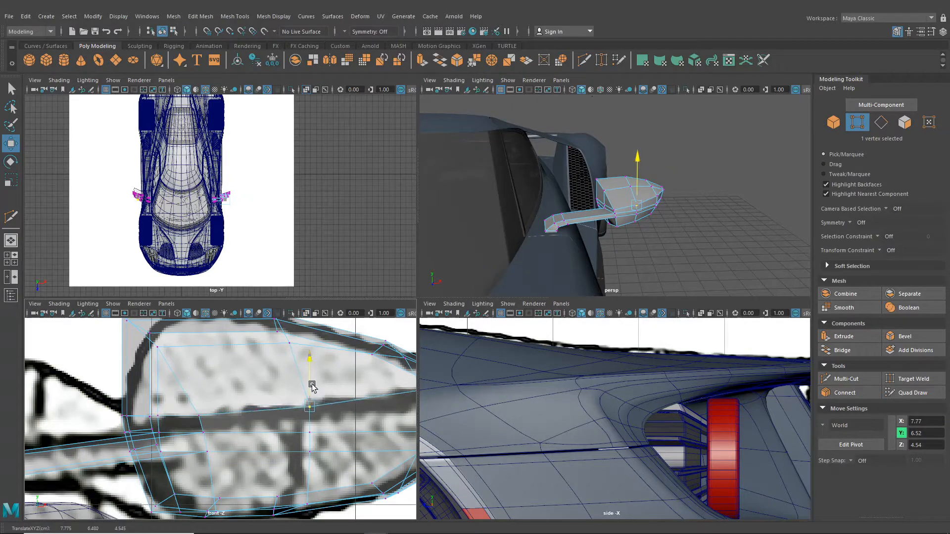
{"action": "left_click_drag", "start_coordinate": [312, 384], "coordinate": [312, 385]}
{"action": "middle_click_drag", "start_coordinate": [313, 388], "coordinate": [193, 386], "text": "alt"}
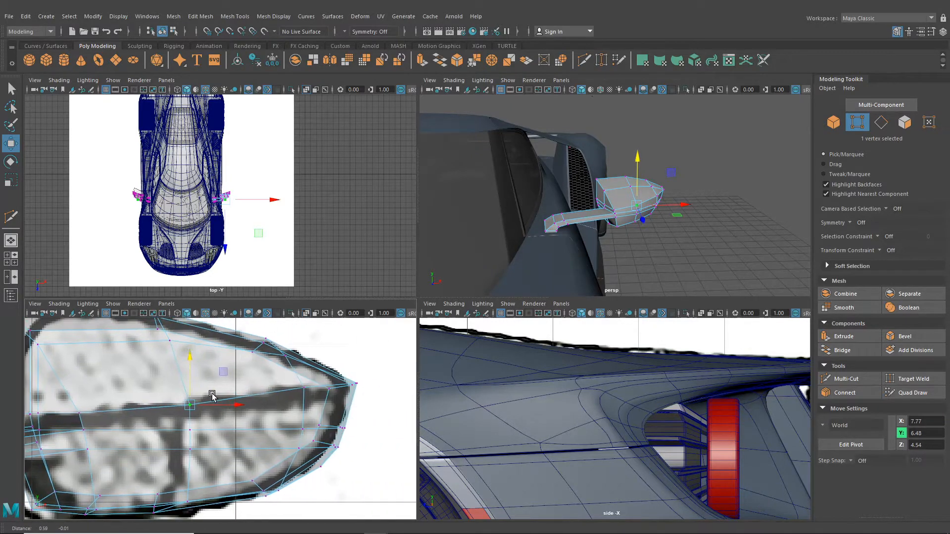
{"action": "left_click", "coordinate": [304, 389]}
{"action": "left_click_drag", "start_coordinate": [304, 365], "coordinate": [306, 373]}
{"action": "left_click_drag", "start_coordinate": [379, 404], "coordinate": [346, 368]}
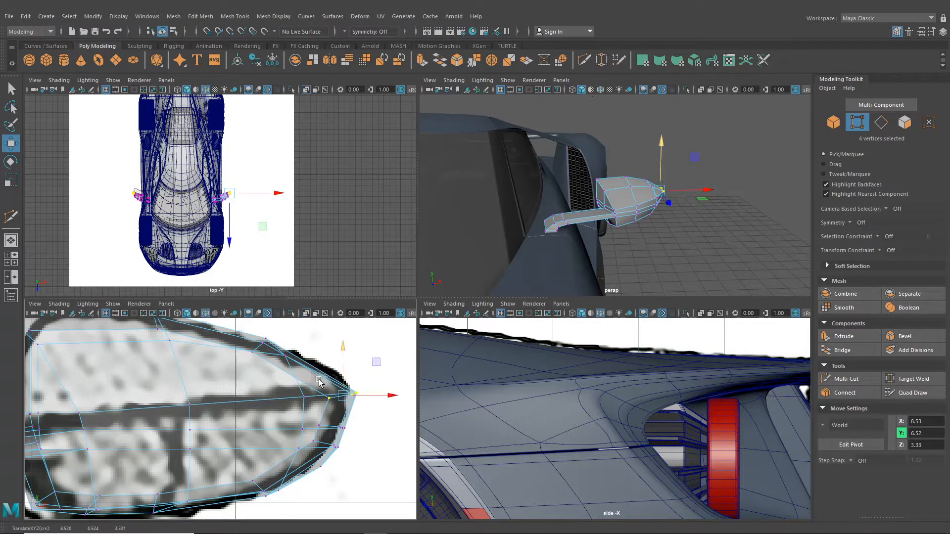
Move the vertex pairs just below the mirror's split line, placing the middle pair at Y 6.35 and the outer pair at about Y 6.39
{"action": "middle_click_drag", "start_coordinate": [256, 430], "coordinate": [312, 401], "text": "alt"}
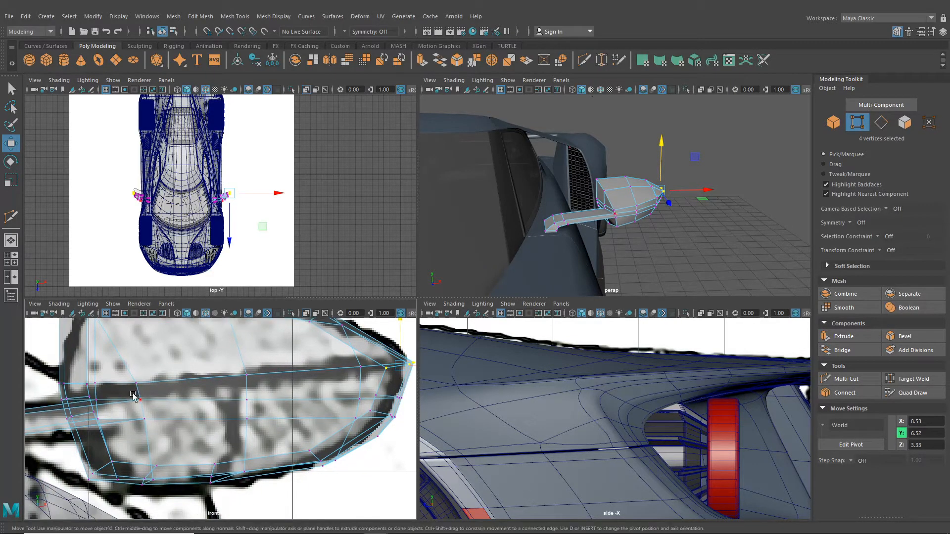
{"action": "left_click_drag", "start_coordinate": [267, 427], "coordinate": [268, 428]}
{"action": "left_click_drag", "start_coordinate": [249, 377], "coordinate": [249, 371]}
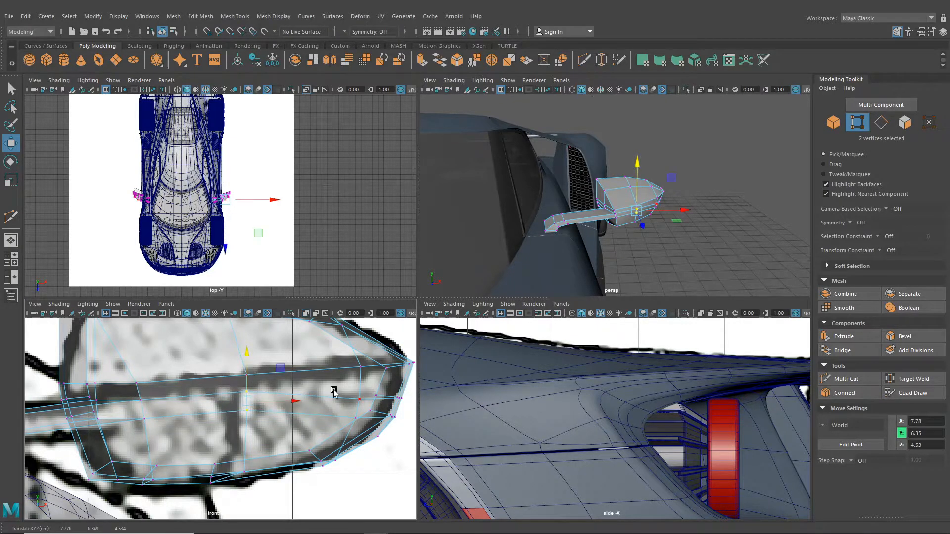
{"action": "left_click_drag", "start_coordinate": [356, 424], "coordinate": [361, 366]}
{"action": "middle_click_drag", "start_coordinate": [361, 378], "coordinate": [300, 382], "text": "alt"}
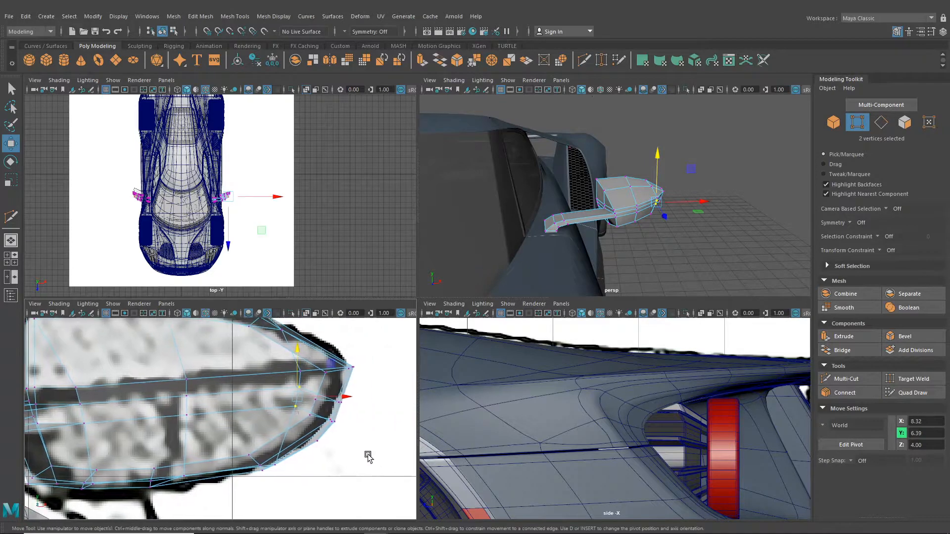
{"action": "left_click_drag", "start_coordinate": [304, 384], "coordinate": [304, 384]}
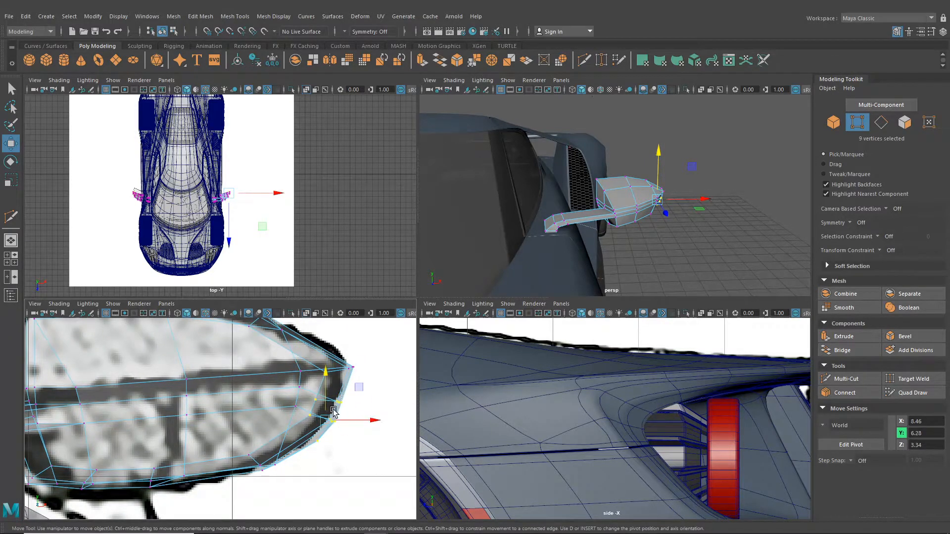
Reposition the vertices around the mirror's outer tip along the blueprint outline, placing the lower corner vertex at X 8.40, Y 6.18
{"action": "left_click_drag", "start_coordinate": [298, 430], "coordinate": [334, 402]}
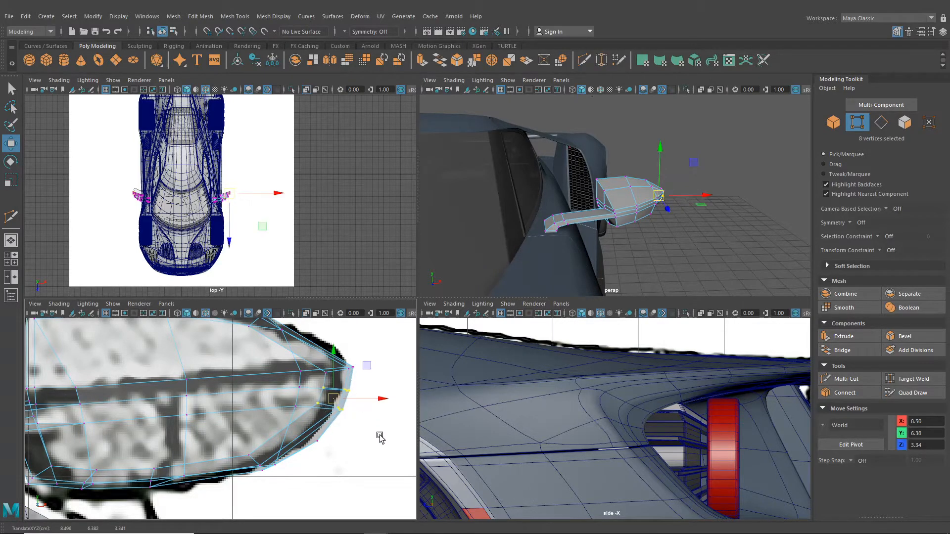
{"action": "left_click_drag", "start_coordinate": [381, 435], "coordinate": [348, 399]}
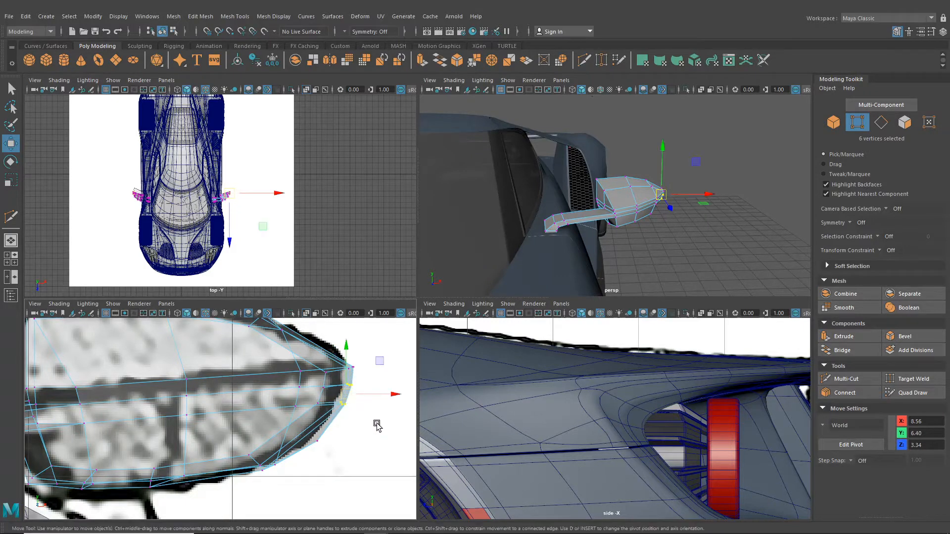
{"action": "left_click_drag", "start_coordinate": [313, 355], "coordinate": [315, 351]}
{"action": "left_click_drag", "start_coordinate": [377, 384], "coordinate": [370, 384]}
{"action": "middle_click_drag", "start_coordinate": [342, 379], "coordinate": [356, 358], "text": "alt"}
{"action": "left_click", "coordinate": [326, 419]}
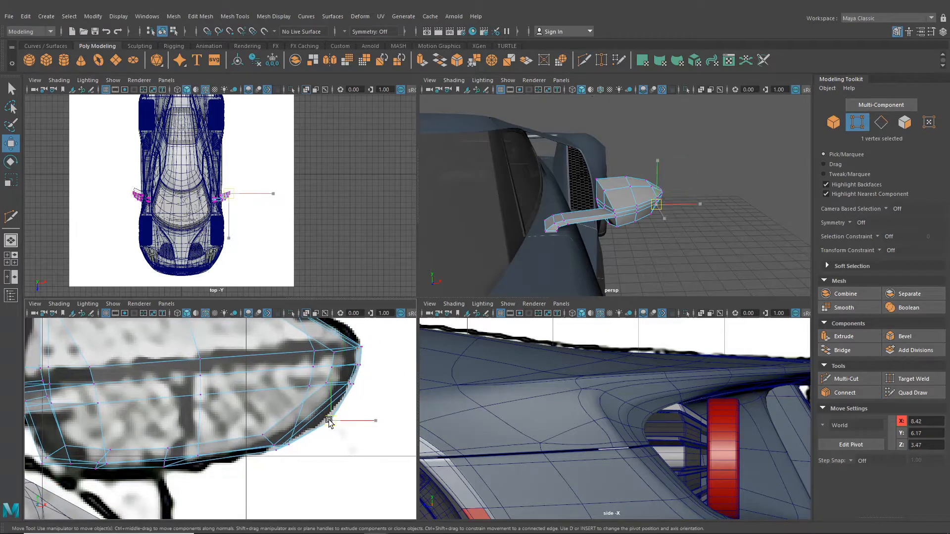
{"action": "left_click_drag", "start_coordinate": [327, 419], "coordinate": [327, 420]}
Set the transform constraint to Edge Slide and slide the mirror's middle split-line vertex inward along its edge
{"action": "middle_click_drag", "start_coordinate": [305, 437], "coordinate": [373, 424], "text": "alt"}
{"action": "middle_click_drag", "start_coordinate": [265, 414], "coordinate": [268, 475], "text": "alt"}
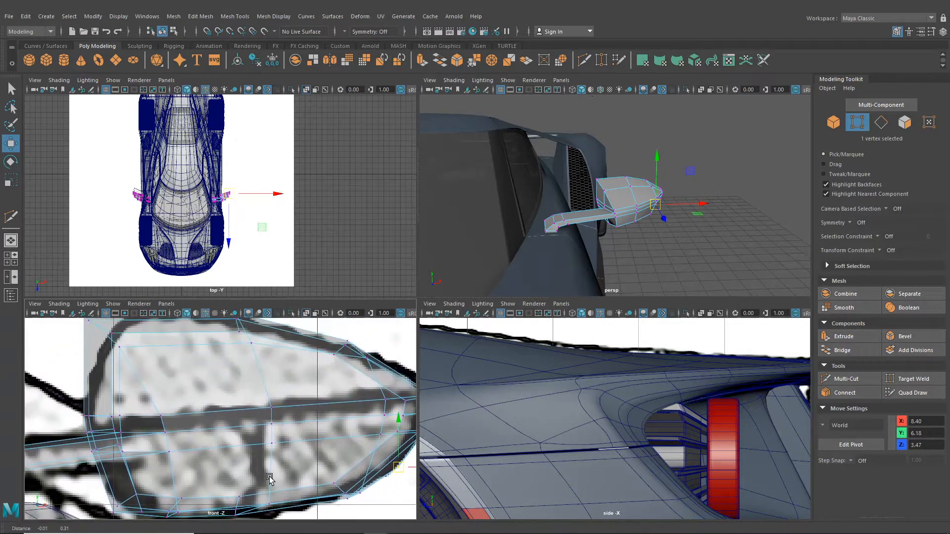
{"action": "middle_click_drag", "start_coordinate": [254, 426], "coordinate": [252, 410], "text": "alt"}
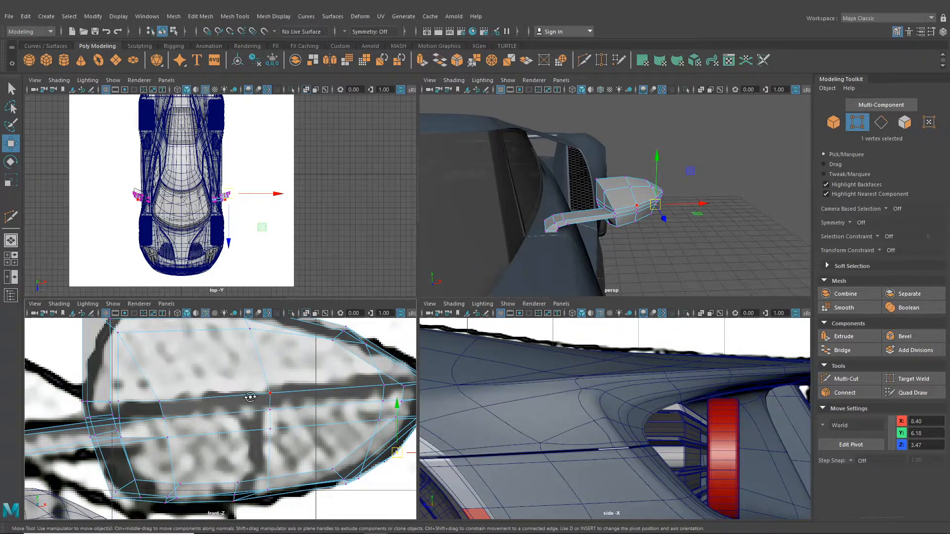
{"action": "left_click_drag", "start_coordinate": [250, 397], "coordinate": [267, 394], "text": "alt"}
{"action": "left_click", "coordinate": [270, 393]}
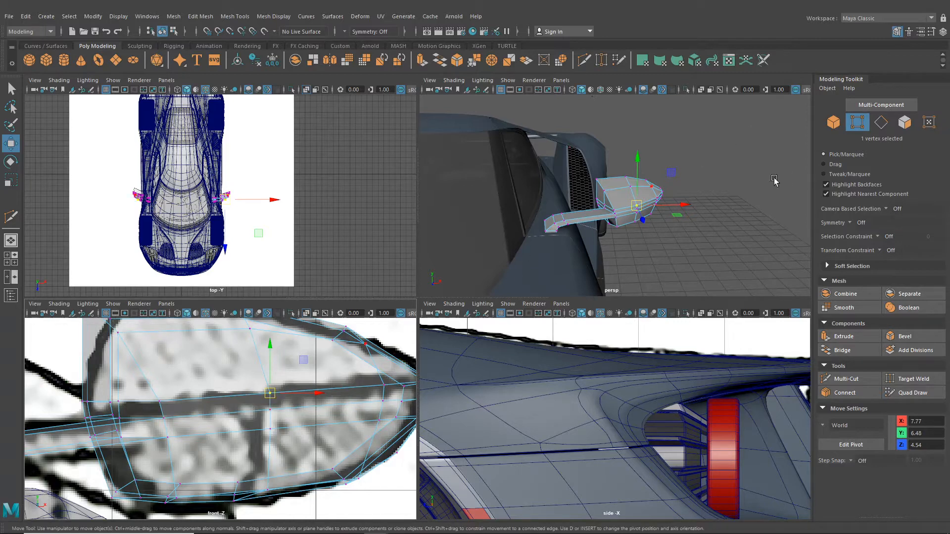
{"action": "left_click_drag", "start_coordinate": [734, 182], "coordinate": [614, 235], "text": "alt"}
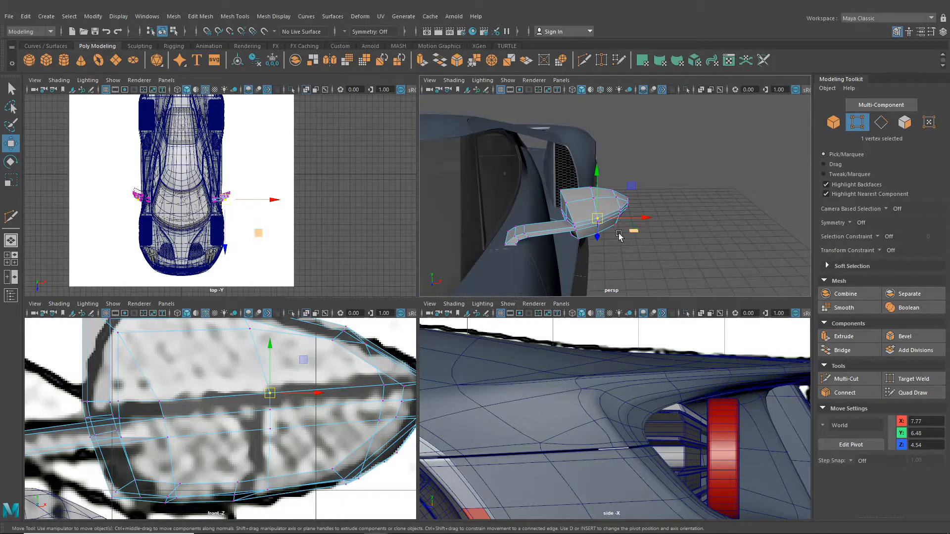
{"action": "left_click", "coordinate": [876, 250]}
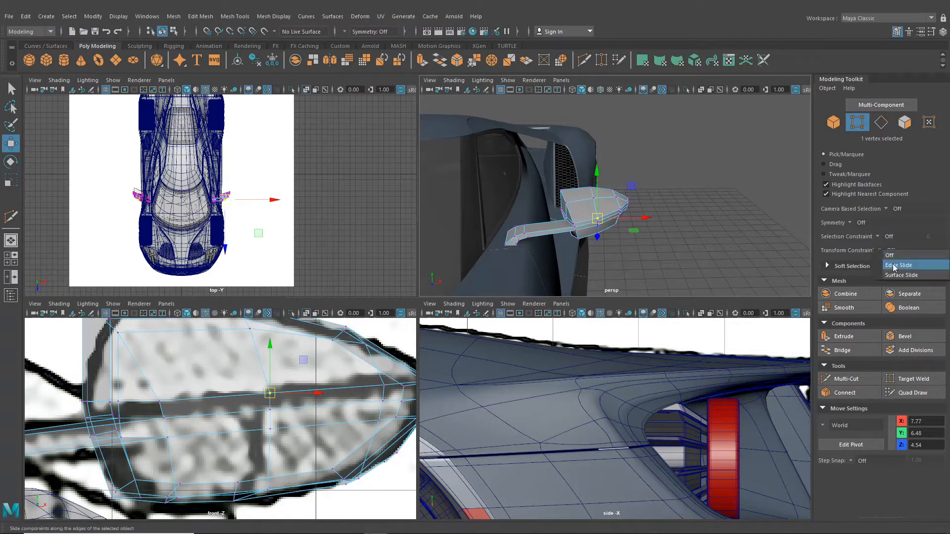
{"action": "left_click", "coordinate": [894, 266]}
{"action": "scroll", "coordinate": [583, 239], "scroll_direction": "up", "scroll_amount": 3}
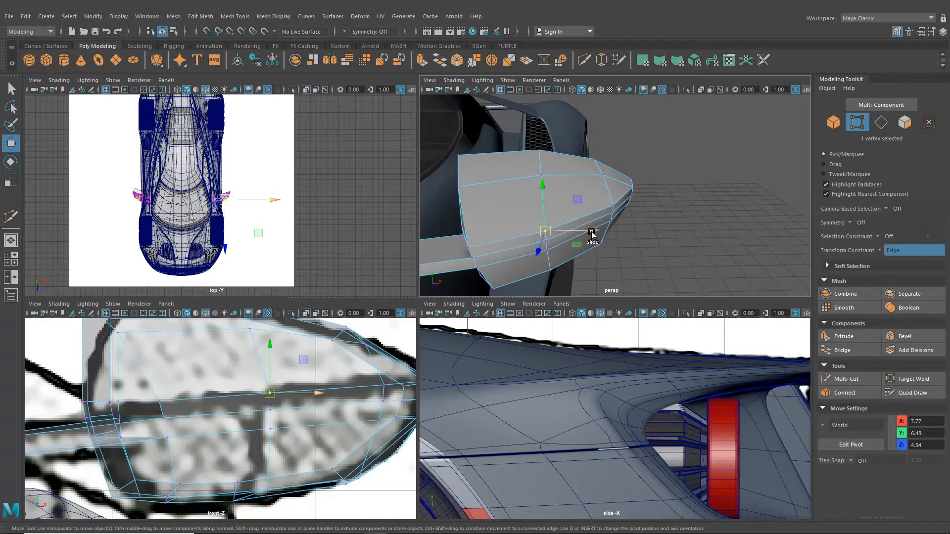
{"action": "left_click_drag", "start_coordinate": [591, 232], "coordinate": [573, 154]}
Slide the two middle vertices on the mirror's lower rim along their edges to X 7.55
{"action": "left_click_drag", "start_coordinate": [572, 154], "coordinate": [633, 160], "text": "alt"}
{"action": "scroll", "coordinate": [712, 203], "scroll_direction": "up", "scroll_amount": 4}
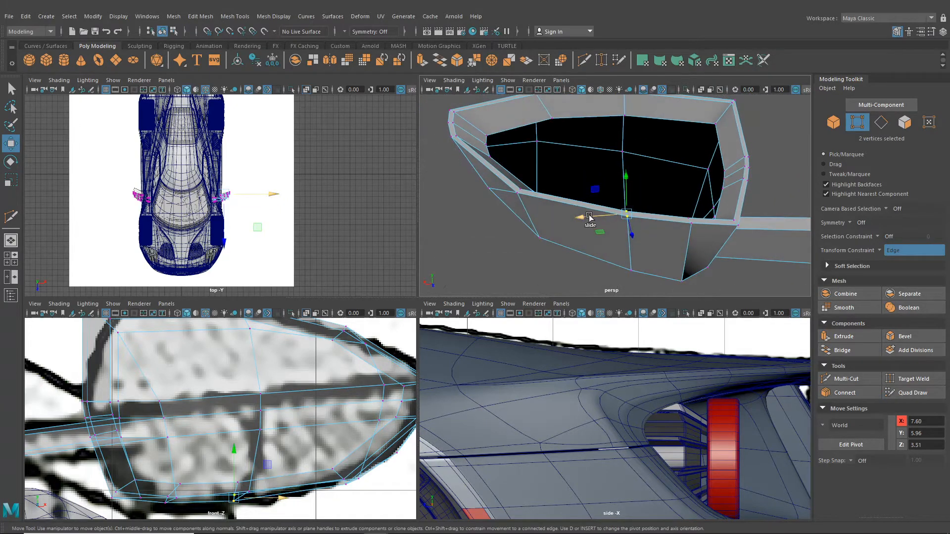
{"action": "left_click_drag", "start_coordinate": [587, 216], "coordinate": [593, 218]}
{"action": "left_click_drag", "start_coordinate": [595, 218], "coordinate": [603, 237]}
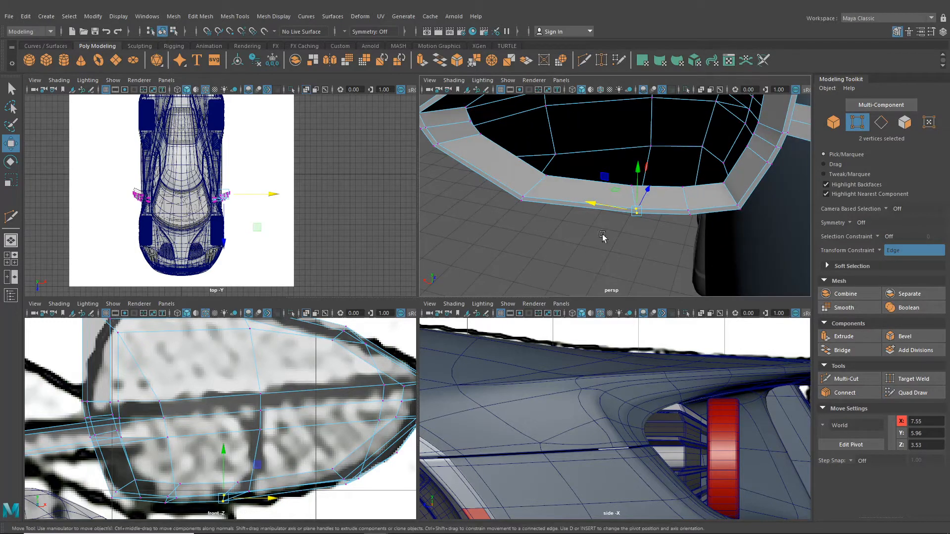
{"action": "left_click", "coordinate": [602, 186]}
Examine the reshaped side mirror against the car body from several angles
{"action": "scroll", "coordinate": [608, 193], "scroll_direction": "down", "scroll_amount": 5}
{"action": "left_click_drag", "start_coordinate": [610, 200], "coordinate": [627, 153], "text": "alt"}
{"action": "scroll", "coordinate": [619, 205], "scroll_direction": "down", "scroll_amount": 8}
{"action": "scroll", "coordinate": [658, 230], "scroll_direction": "up", "scroll_amount": 7}
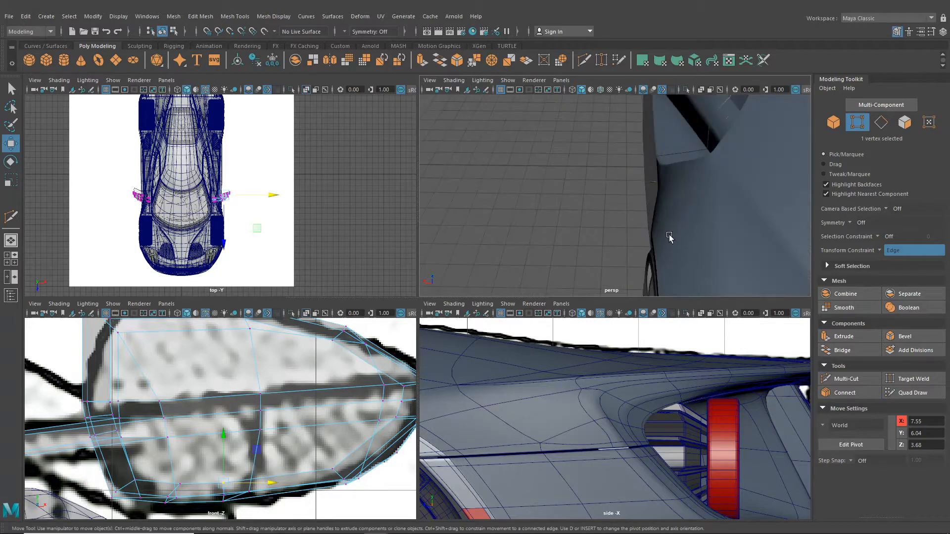
{"action": "scroll", "coordinate": [669, 238], "scroll_direction": "down", "scroll_amount": 7}
{"action": "left_click_drag", "start_coordinate": [669, 238], "coordinate": [722, 210], "text": "alt"}
{"action": "scroll", "coordinate": [666, 260], "scroll_direction": "up", "scroll_amount": 6}
{"action": "left_click_drag", "start_coordinate": [666, 259], "coordinate": [685, 207], "text": "alt"}
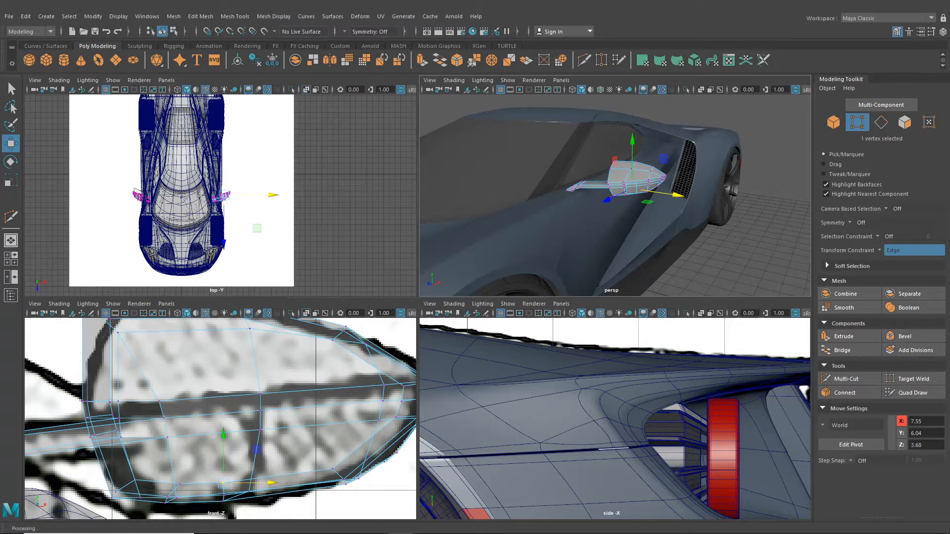
Slide the column of vertices on the mirror's outer side along their edges to about Z 3.5, with the lowest at Z 3.54
{"action": "left_click_drag", "start_coordinate": [666, 202], "coordinate": [624, 208], "text": "alt"}
{"action": "middle_click_drag", "start_coordinate": [624, 208], "coordinate": [644, 219], "text": "alt"}
{"action": "scroll", "coordinate": [644, 218], "scroll_direction": "up", "scroll_amount": 6}
{"action": "left_click_drag", "start_coordinate": [644, 218], "coordinate": [624, 199], "text": "alt"}
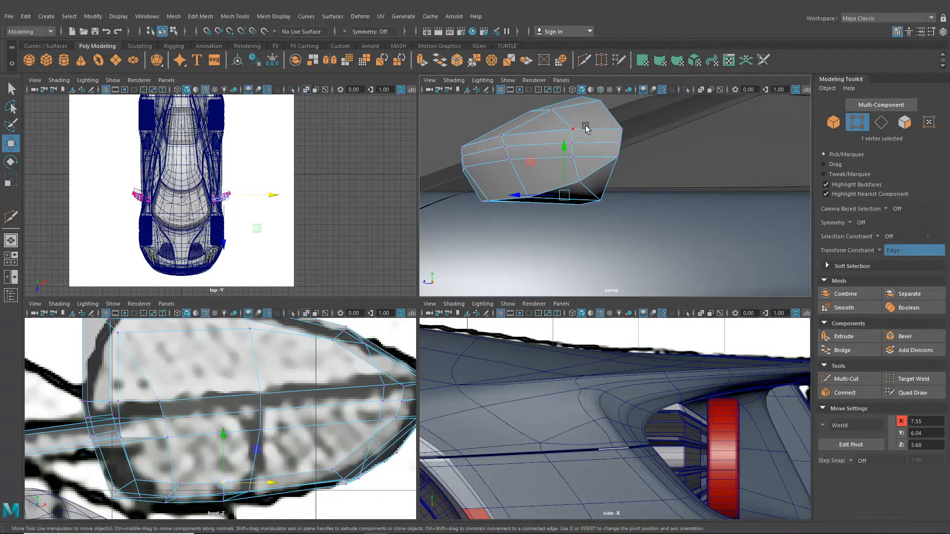
{"action": "mouse_move", "coordinate": [586, 147]}
{"action": "left_mouse_down", "text": "alt"}
{"action": "mouse_move", "coordinate": [569, 168]}
{"action": "mouse_move", "coordinate": [555, 136]}
{"action": "mouse_move", "coordinate": [548, 179]}
{"action": "mouse_move", "coordinate": [571, 161]}
{"action": "mouse_move", "coordinate": [568, 182]}
{"action": "mouse_move", "coordinate": [595, 159]}
{"action": "left_mouse_up", "text": "alt"}
{"action": "right_click_drag", "start_coordinate": [595, 158], "coordinate": [559, 156]}
{"action": "left_click", "coordinate": [573, 151]}
{"action": "left_click", "coordinate": [581, 151]}
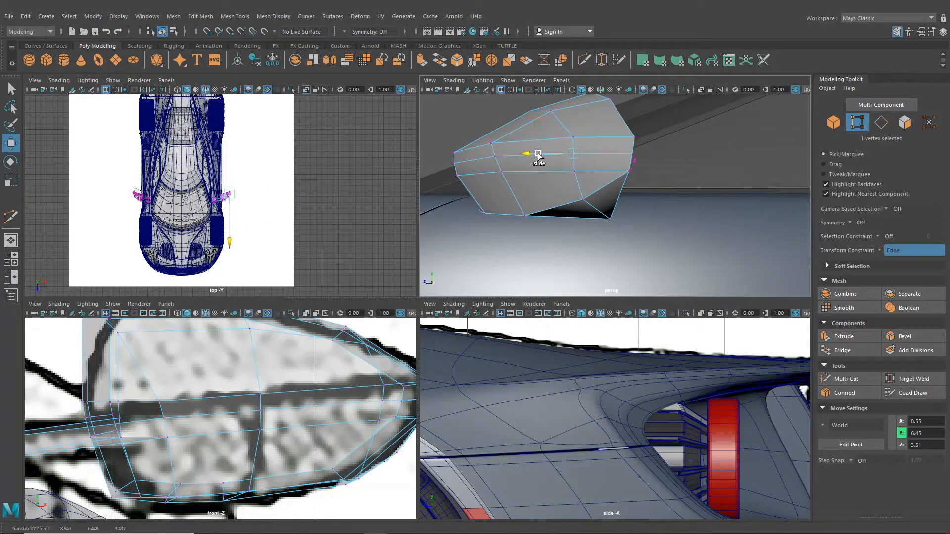
{"action": "middle_click_drag", "start_coordinate": [536, 154], "coordinate": [552, 169]}
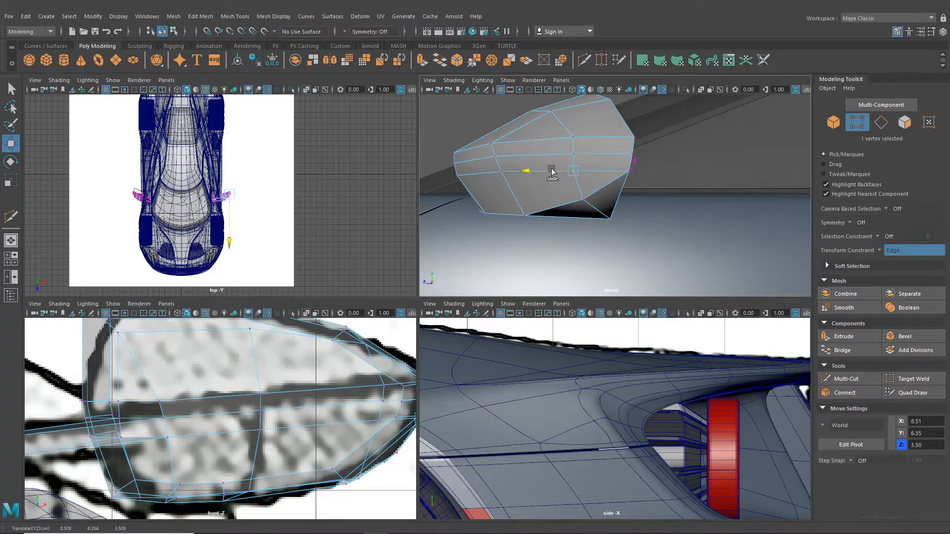
{"action": "left_click", "coordinate": [585, 201]}
{"action": "left_click_drag", "start_coordinate": [559, 200], "coordinate": [558, 155]}
Maximize the perspective view, return to object selection and select the side mirror
{"action": "scroll", "coordinate": [562, 193], "scroll_direction": "down", "scroll_amount": 6}
{"action": "middle_click_drag", "start_coordinate": [558, 155], "coordinate": [550, 205], "text": "alt"}
{"action": "scroll", "coordinate": [550, 205], "scroll_direction": "up", "scroll_amount": 5}
{"action": "left_click_drag", "start_coordinate": [550, 205], "coordinate": [500, 190], "text": "alt"}
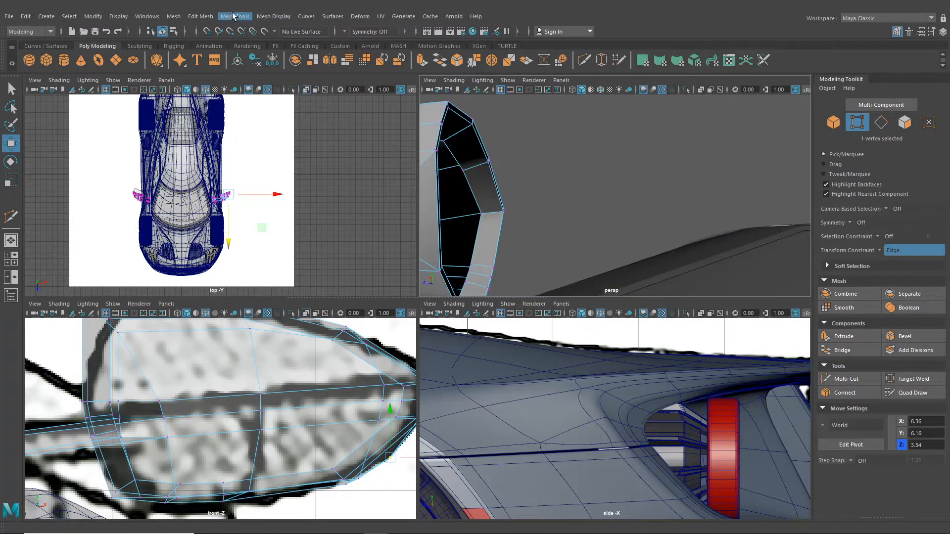
{"action": "key", "text": "space"}
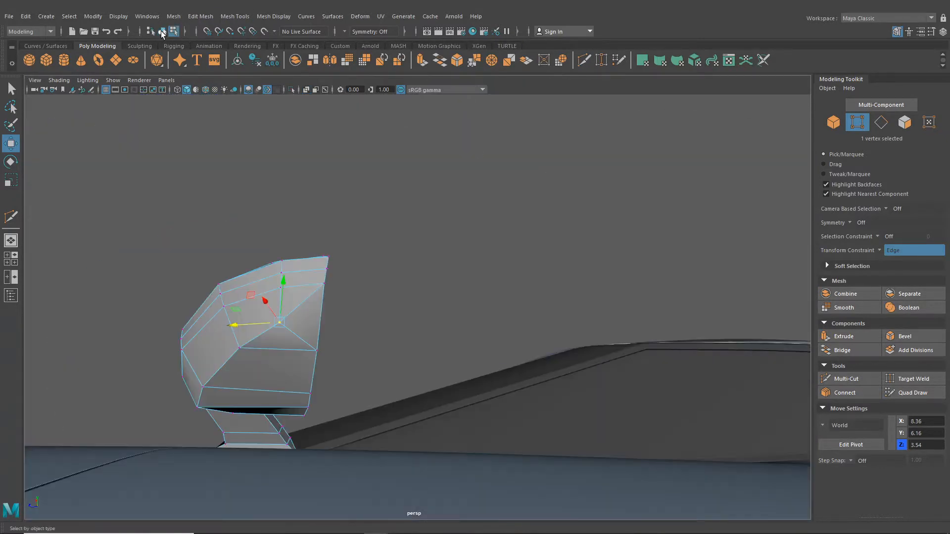
{"action": "left_click", "coordinate": [161, 31]}
{"action": "left_click_drag", "start_coordinate": [506, 227], "coordinate": [512, 259], "text": "alt"}
{"action": "left_click", "coordinate": [367, 408]}
{"action": "scroll", "coordinate": [512, 259], "scroll_direction": "up", "scroll_amount": 5}
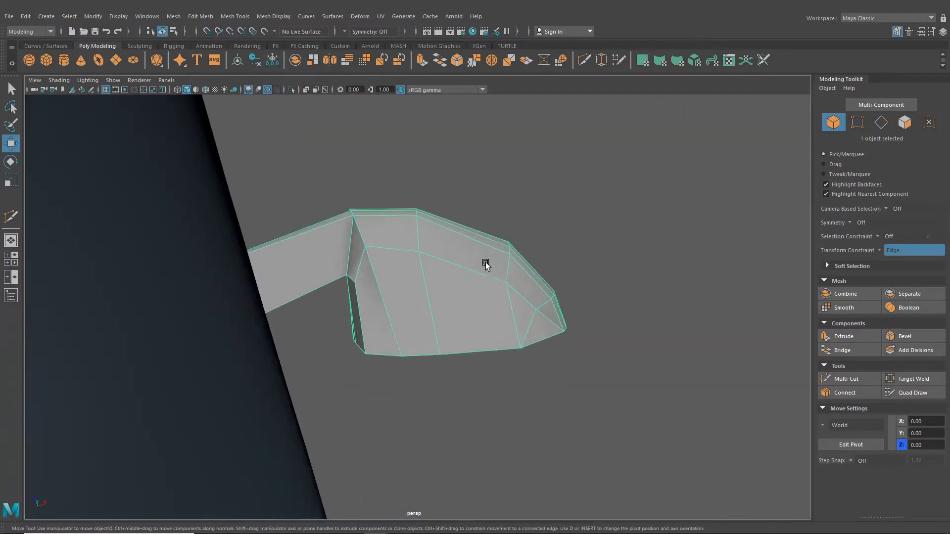
Cut a new edge line with Multi-Cut across the mirror's underside, from the inner corner vertex to the outer-side vertex
{"action": "left_click", "coordinate": [583, 61]}
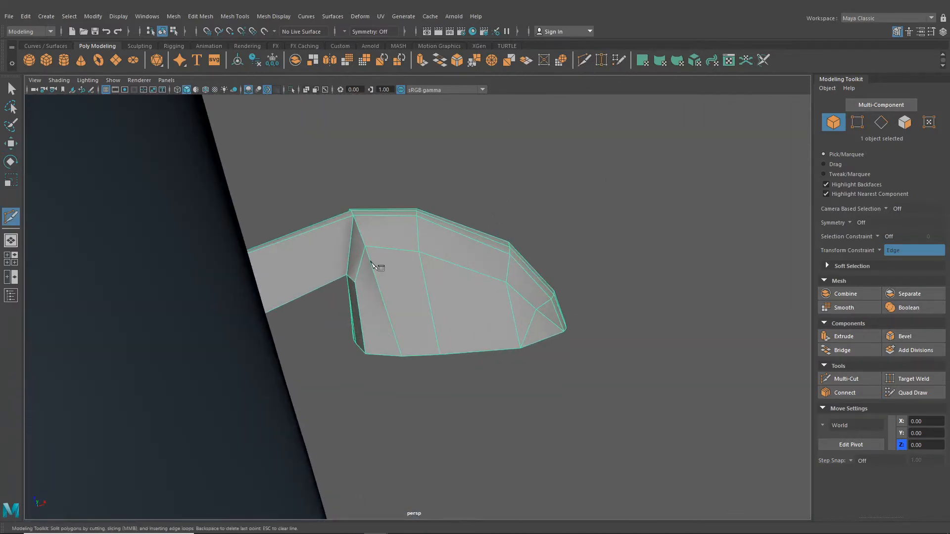
{"action": "left_click", "coordinate": [355, 282]}
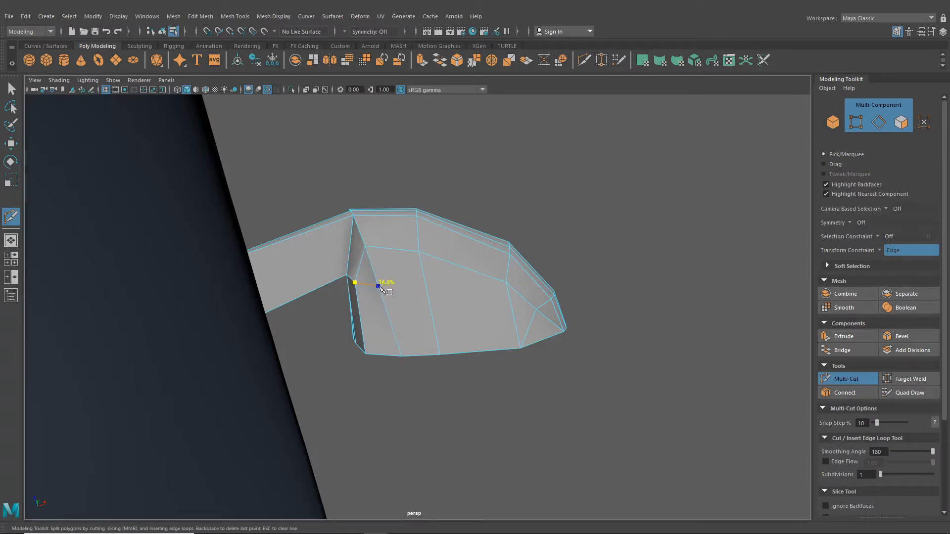
{"action": "left_click", "coordinate": [428, 296]}
{"action": "left_click_drag", "start_coordinate": [431, 295], "coordinate": [471, 314], "text": "alt"}
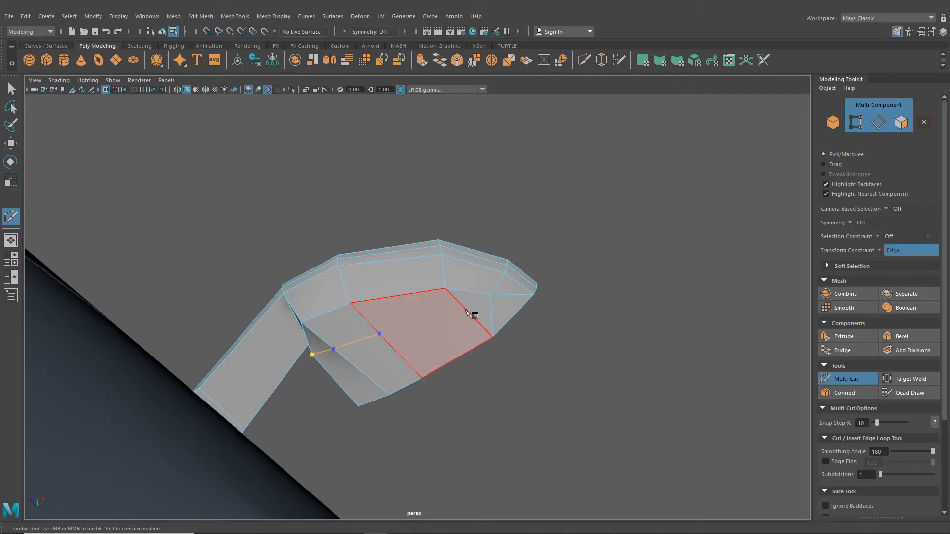
{"action": "left_click", "coordinate": [490, 294]}
{"action": "key", "text": "Return"}
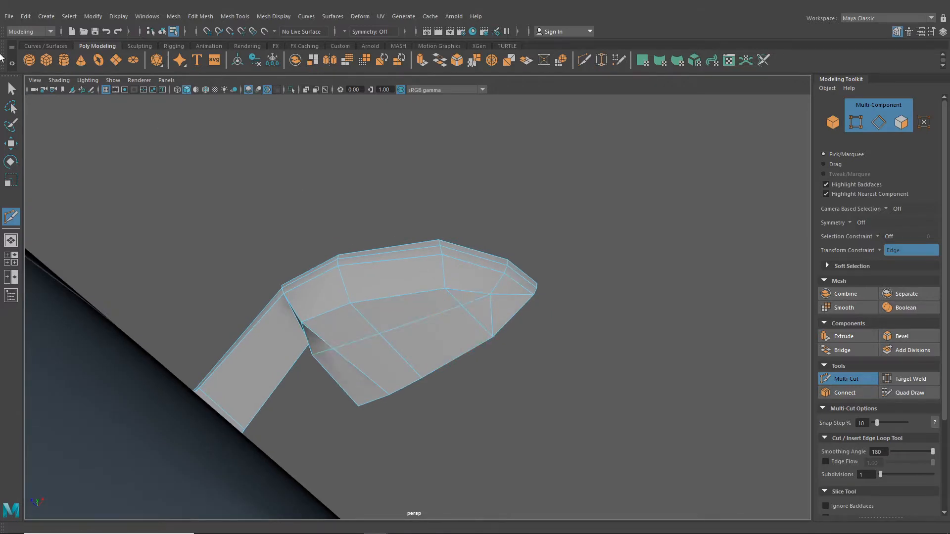
{"action": "left_click", "coordinate": [12, 89]}
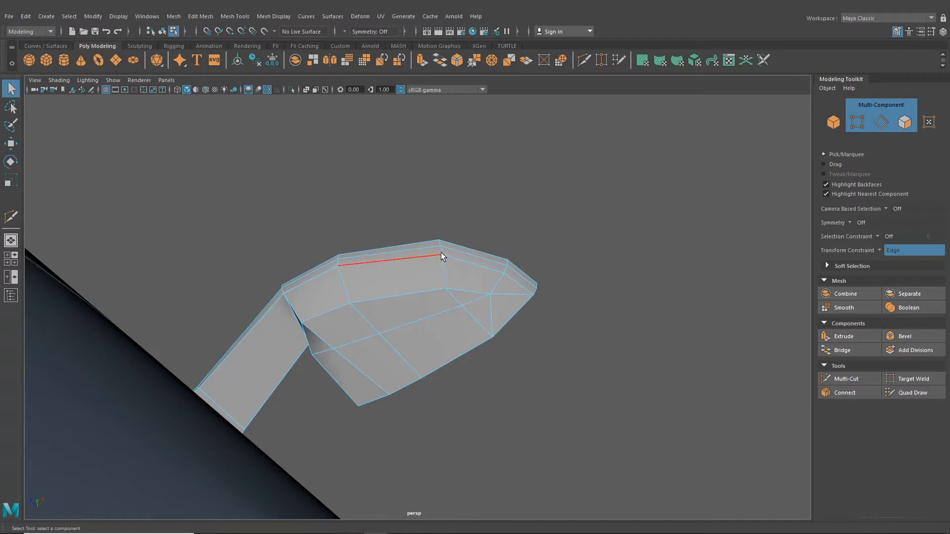
Insert an edge loop across the mirror's rim, midway along its lower outer corner segment
{"action": "left_click_drag", "start_coordinate": [447, 251], "coordinate": [358, 277], "text": "alt"}
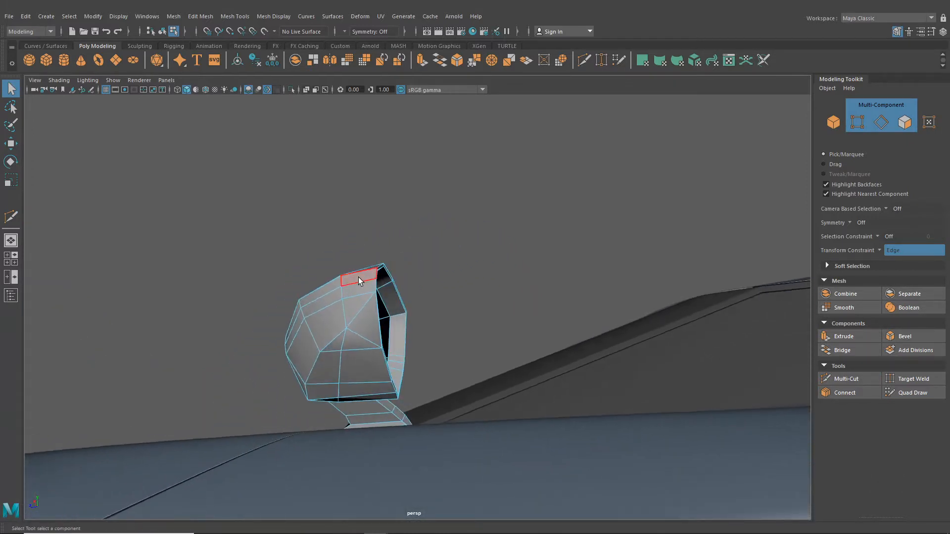
{"action": "left_click", "coordinate": [584, 60]}
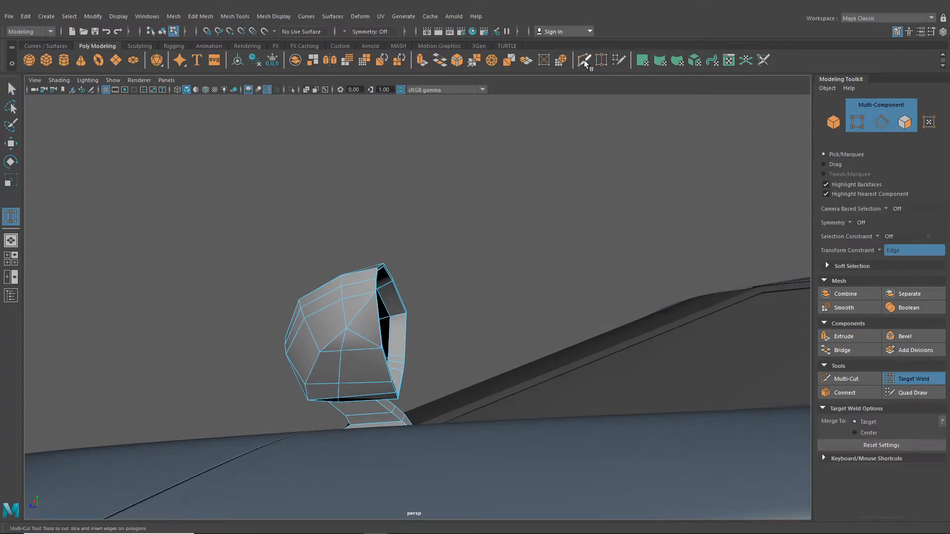
{"action": "scroll", "coordinate": [417, 290], "scroll_direction": "up", "scroll_amount": 3}
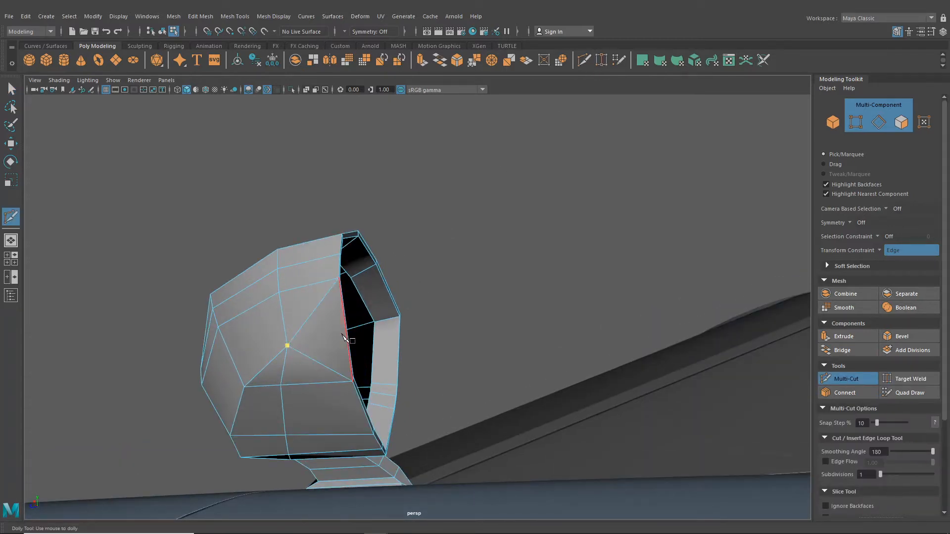
{"action": "left_click", "coordinate": [234, 16]}
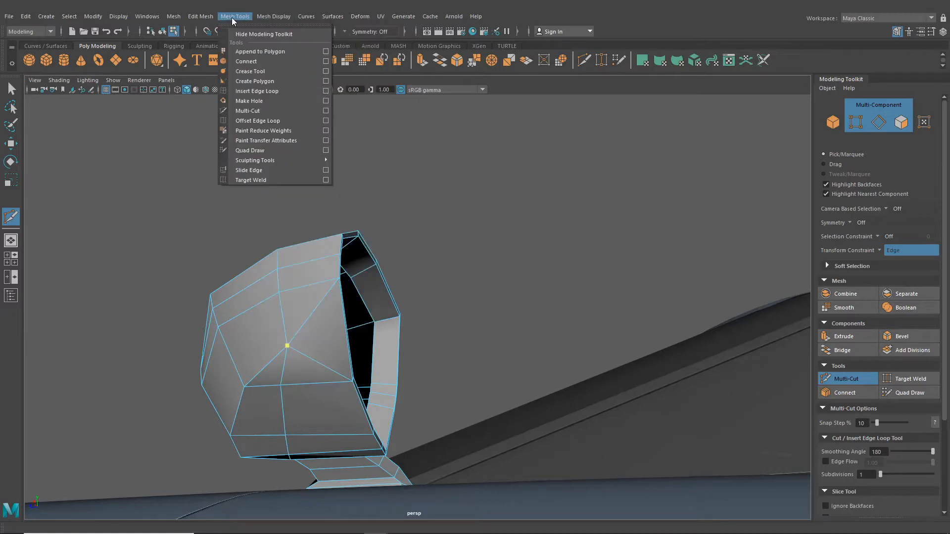
{"action": "left_click", "coordinate": [248, 91]}
{"action": "left_click_drag", "start_coordinate": [358, 239], "coordinate": [345, 324], "text": "alt"}
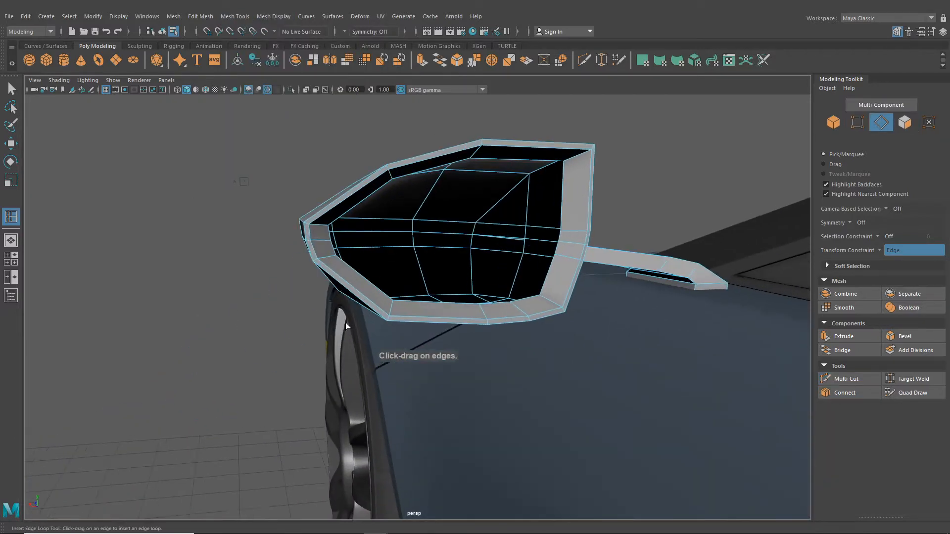
{"action": "left_click", "coordinate": [350, 290]}
Turn the transform constraint off and move the new rim edges outward to X 8.32, Y 6.21 to round the corner
{"action": "left_click", "coordinate": [8, 145]}
{"action": "left_click_drag", "start_coordinate": [212, 210], "coordinate": [190, 218], "text": "alt"}
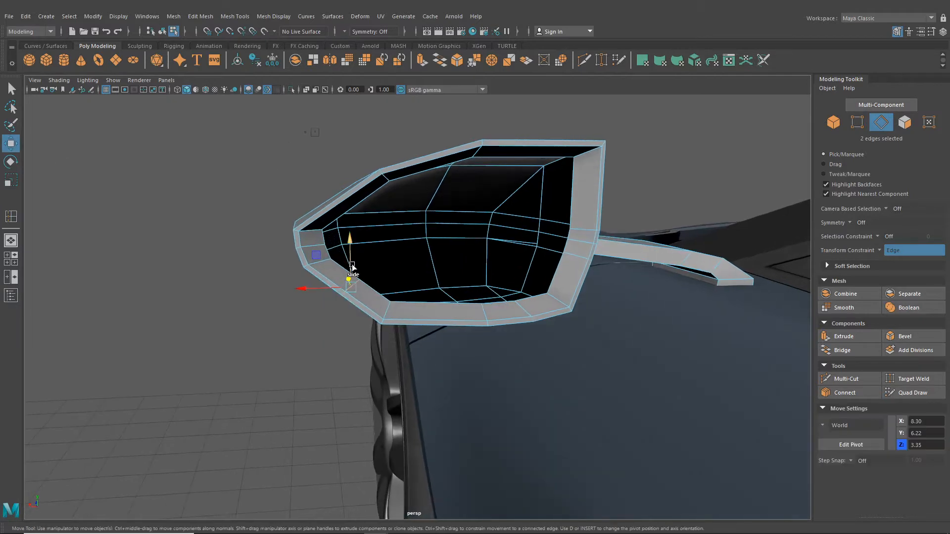
{"action": "left_click_drag", "start_coordinate": [352, 266], "coordinate": [353, 268]}
{"action": "left_click", "coordinate": [880, 252]}
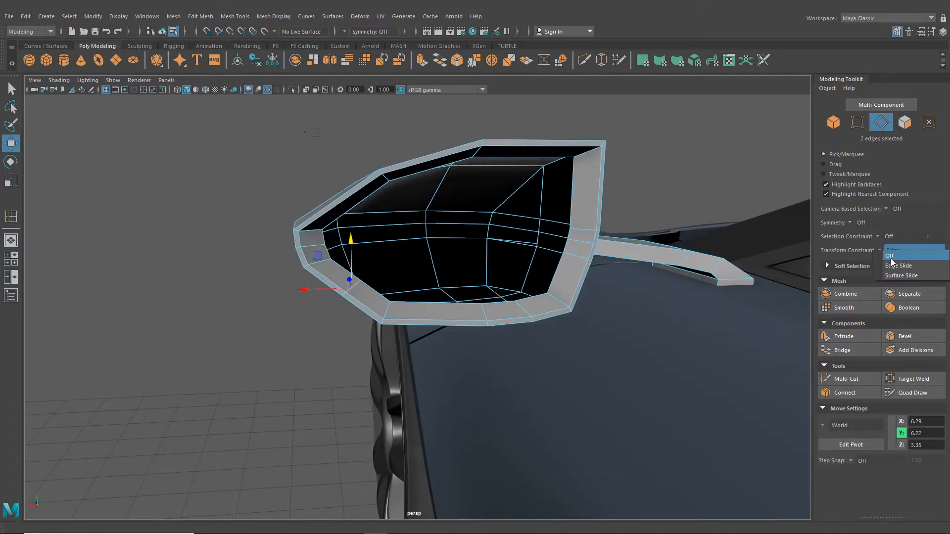
{"action": "left_click", "coordinate": [891, 257]}
{"action": "left_click_drag", "start_coordinate": [342, 292], "coordinate": [421, 266]}
Cut an edge from the converging vertex on the mirror's outer side to the new vertex on the rim
{"action": "scroll", "coordinate": [421, 265], "scroll_direction": "up", "scroll_amount": 3}
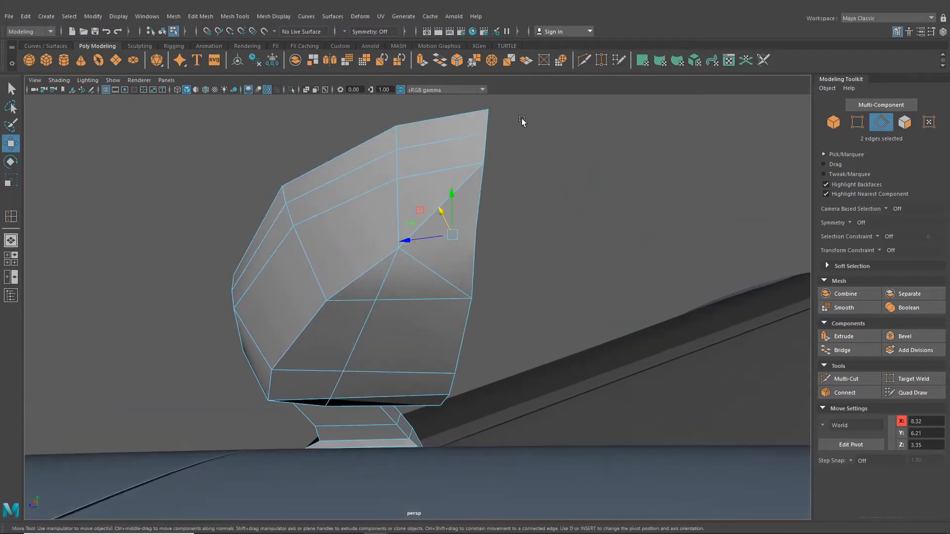
{"action": "left_click", "coordinate": [601, 60]}
{"action": "left_click_drag", "start_coordinate": [435, 218], "coordinate": [387, 246], "text": "alt"}
{"action": "left_click", "coordinate": [379, 223]}
{"action": "key", "text": "q"}
Delete the two diagonal edges above and below the new cut on the mirror's outer side
{"action": "right_click", "coordinate": [387, 246]}
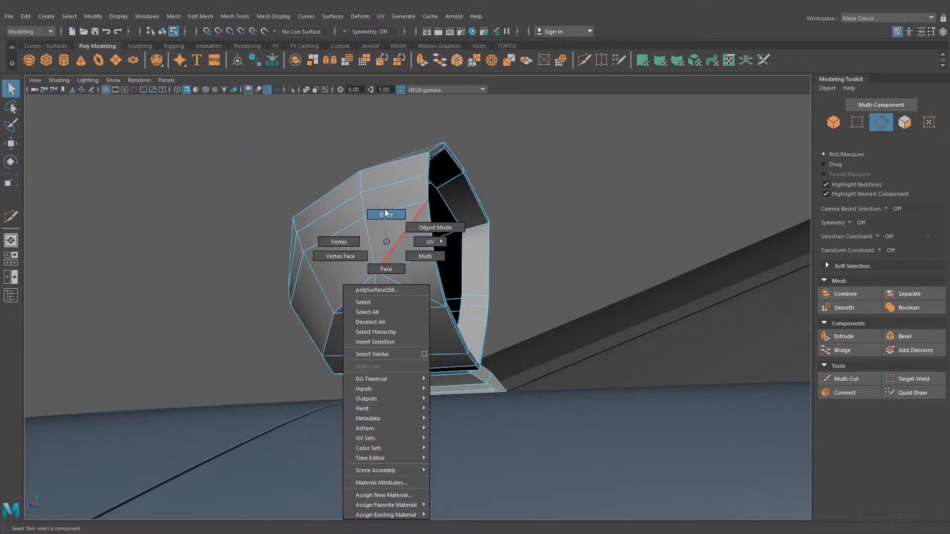
{"action": "left_click", "coordinate": [396, 243]}
{"action": "left_click", "coordinate": [397, 287], "text": "shift"}
{"action": "key", "text": "Delete"}
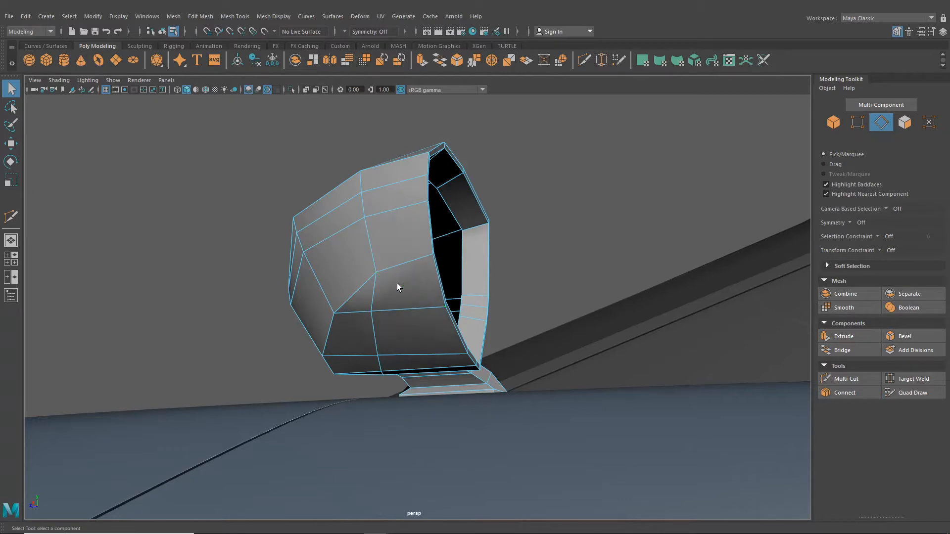
Set the transform constraint to edge slide and slide the two middle vertices on the mirror's underside, the second to Z 3.85
{"action": "left_click_drag", "start_coordinate": [396, 280], "coordinate": [414, 251], "text": "alt"}
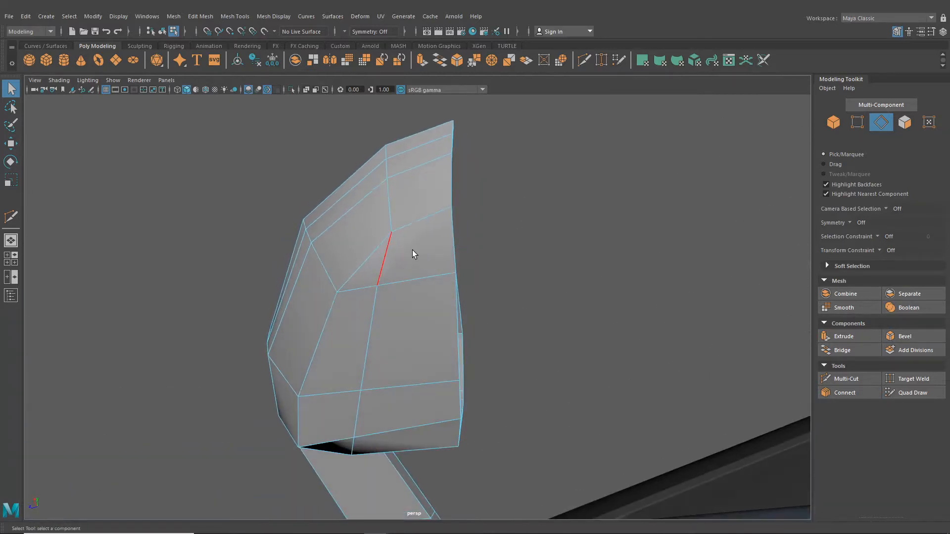
{"action": "right_click_drag", "start_coordinate": [411, 249], "coordinate": [364, 248]}
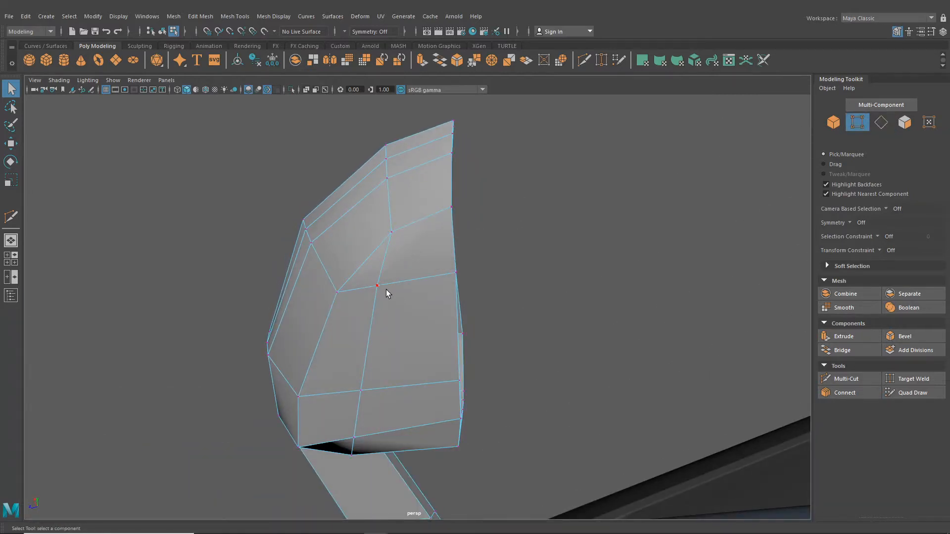
{"action": "left_click", "coordinate": [11, 143]}
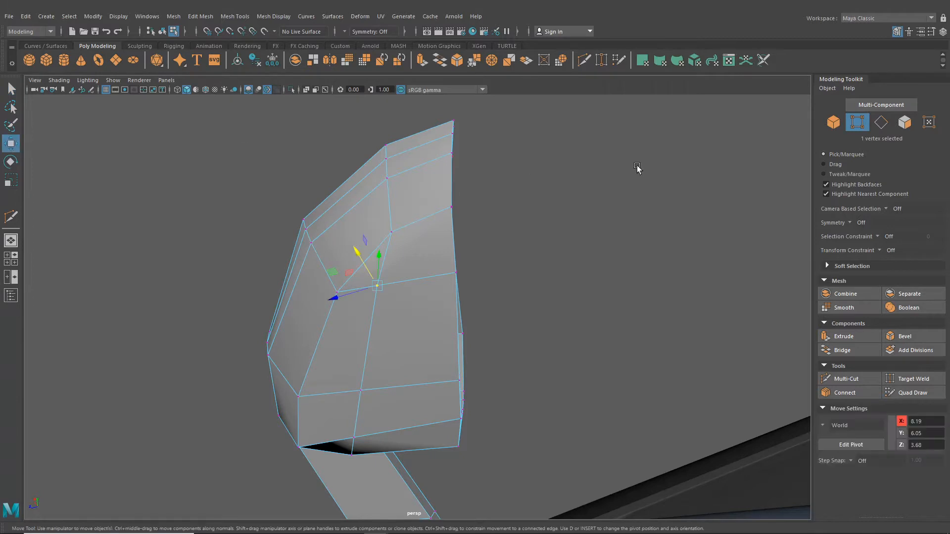
{"action": "left_click", "coordinate": [890, 250]}
{"action": "left_click", "coordinate": [893, 261]}
{"action": "left_click_drag", "start_coordinate": [340, 296], "coordinate": [355, 296]}
{"action": "left_click", "coordinate": [361, 390]}
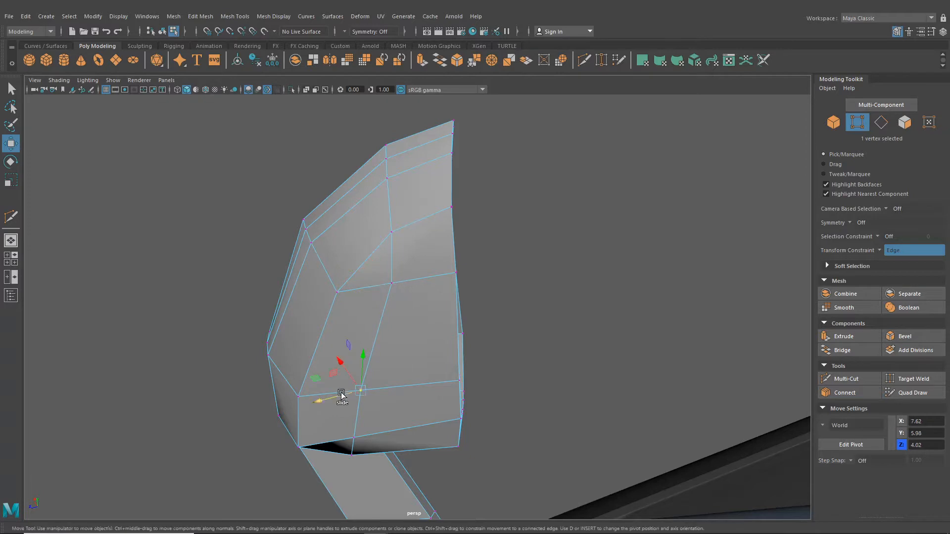
{"action": "mouse_move", "coordinate": [349, 395]}
{"action": "left_mouse_down"}
{"action": "mouse_move", "coordinate": [364, 392]}
{"action": "mouse_move", "coordinate": [360, 401]}
{"action": "left_mouse_up"}
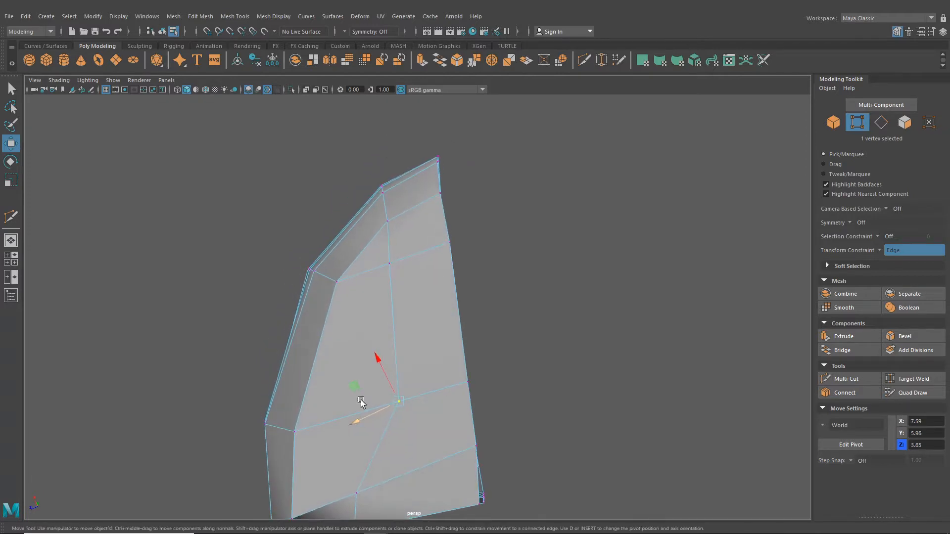
Slide the two vertices nearest the arm on the mirror's underside along their edges, the corner one to X 7.12, Z 4.23
{"action": "middle_click_drag", "start_coordinate": [361, 400], "coordinate": [371, 333], "text": "alt"}
{"action": "left_click_drag", "start_coordinate": [371, 333], "coordinate": [366, 359], "text": "alt"}
{"action": "left_click", "coordinate": [367, 355]}
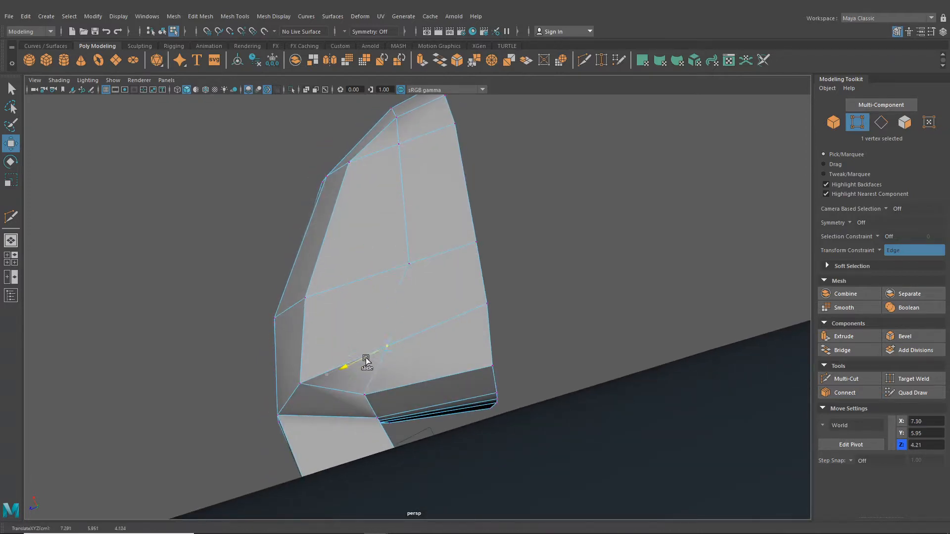
{"action": "left_click", "coordinate": [371, 390]}
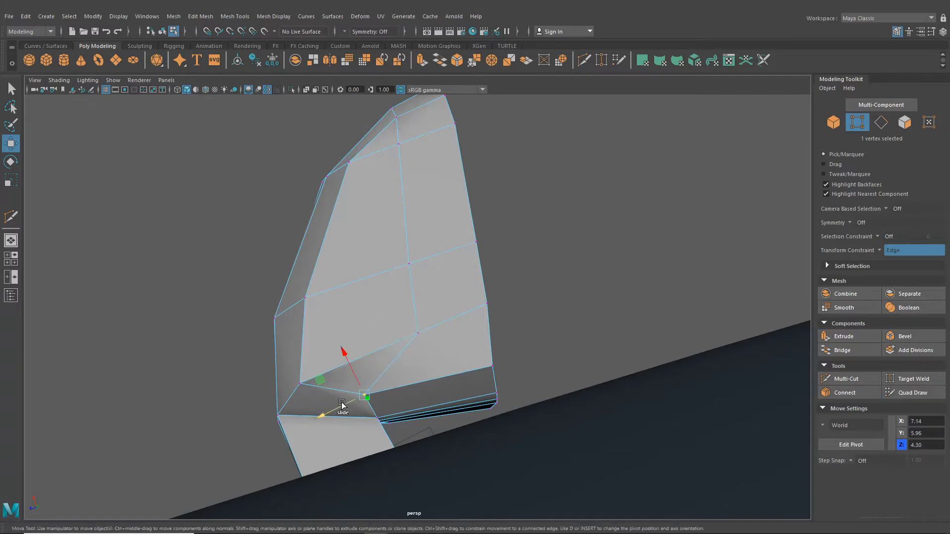
{"action": "left_click_drag", "start_coordinate": [463, 347], "coordinate": [369, 360], "text": "alt"}
{"action": "left_click_drag", "start_coordinate": [295, 351], "coordinate": [308, 357]}
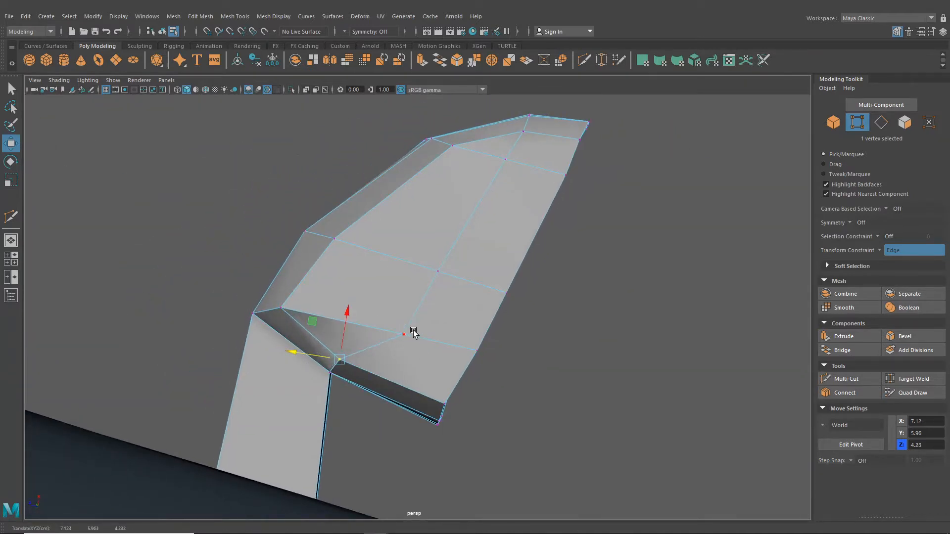
Slide the underside vertex beside the arm corner back along its edge to straighten the middle edge row
{"action": "left_click", "coordinate": [405, 334]}
{"action": "left_click_drag", "start_coordinate": [374, 331], "coordinate": [349, 318]}
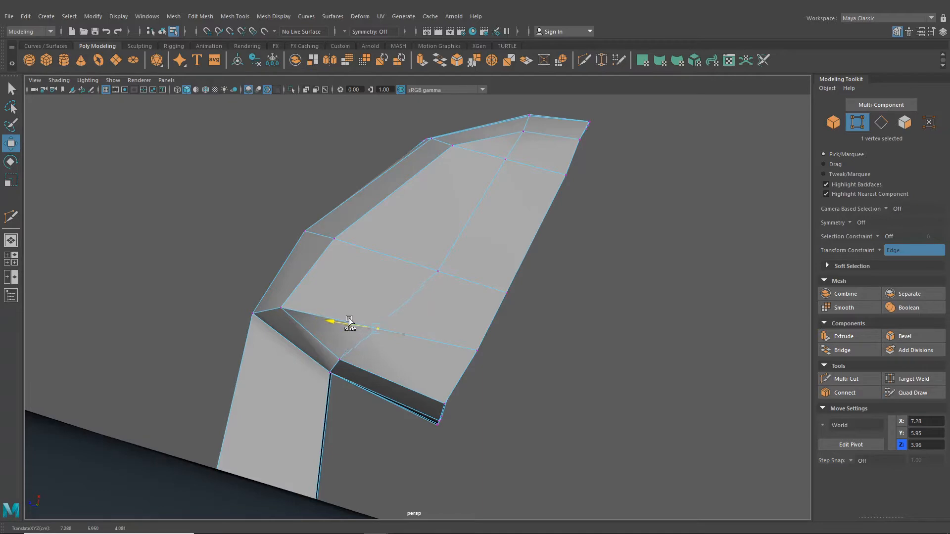
{"action": "left_click", "coordinate": [439, 272]}
{"action": "left_click_drag", "start_coordinate": [415, 269], "coordinate": [441, 365], "text": "alt"}
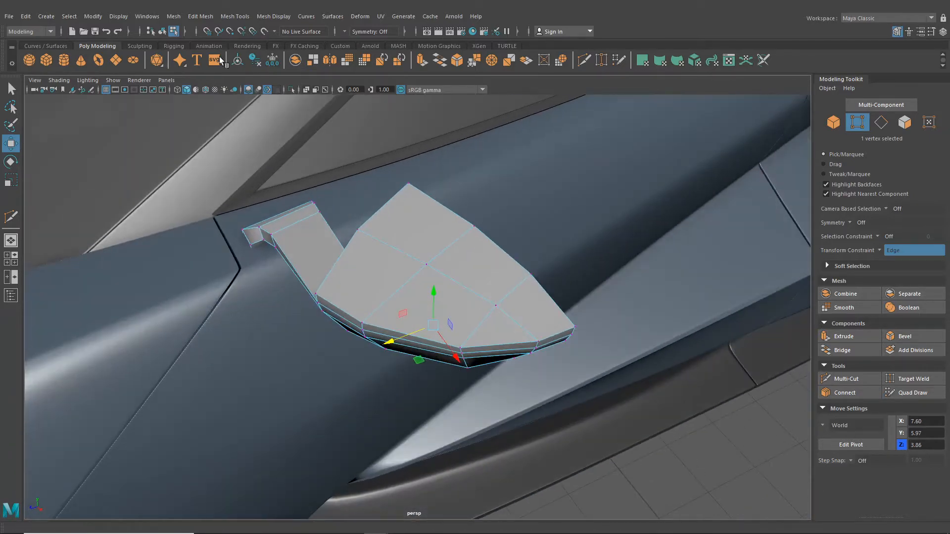
Return to object selection, select the mirror and display wireframes over the shaded model
{"action": "left_click", "coordinate": [162, 33]}
{"action": "left_click", "coordinate": [165, 132]}
{"action": "scroll", "coordinate": [428, 248], "scroll_direction": "down", "scroll_amount": 5}
{"action": "left_click_drag", "start_coordinate": [429, 248], "coordinate": [442, 300], "text": "alt"}
{"action": "left_click", "coordinate": [445, 301]}
{"action": "left_click", "coordinate": [206, 90]}
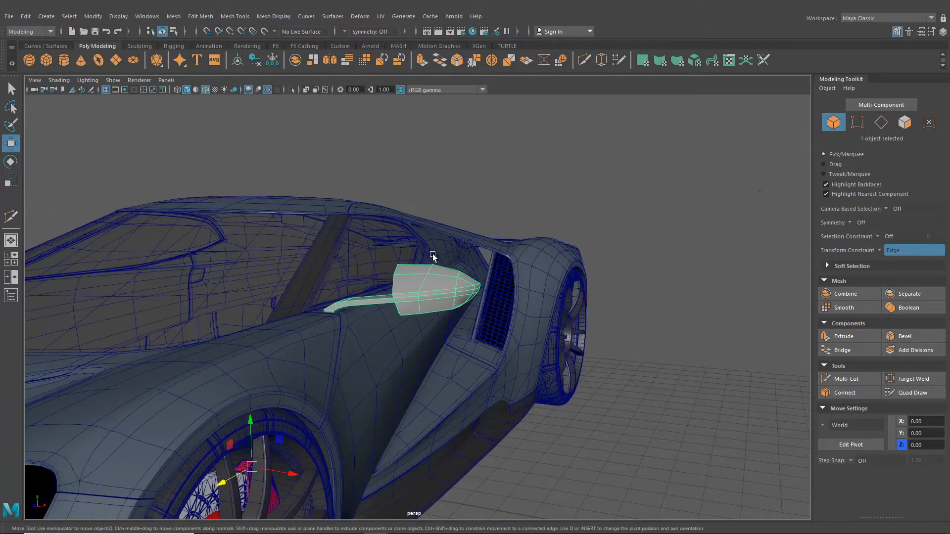
{"action": "scroll", "coordinate": [433, 257], "scroll_direction": "up", "scroll_amount": 5}
{"action": "left_click_drag", "start_coordinate": [431, 257], "coordinate": [467, 248], "text": "alt"}
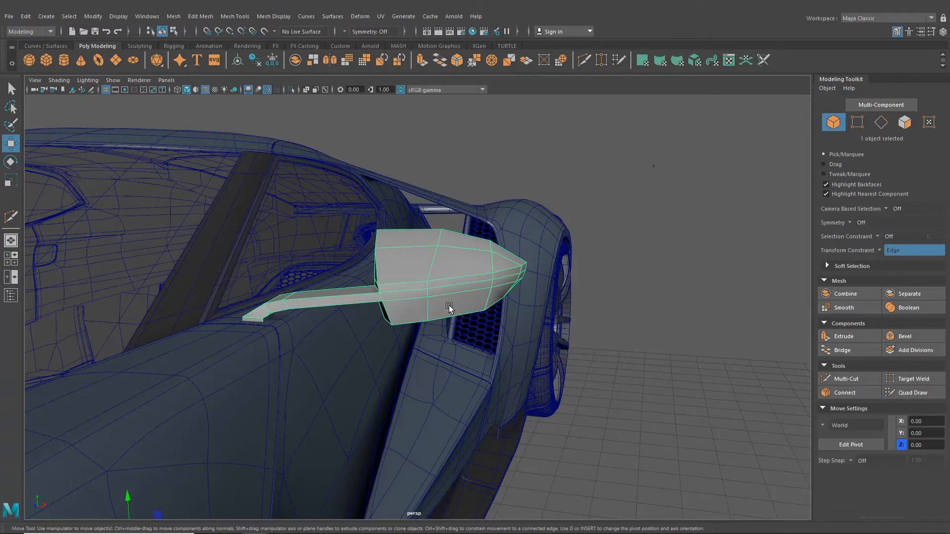
{"action": "left_click_drag", "start_coordinate": [449, 307], "coordinate": [562, 139], "text": "alt"}
{"action": "left_click", "coordinate": [584, 61]}
{"action": "left_click_drag", "start_coordinate": [445, 297], "coordinate": [463, 370], "text": "alt"}
{"action": "scroll", "coordinate": [402, 334], "scroll_direction": "up", "scroll_amount": 4}
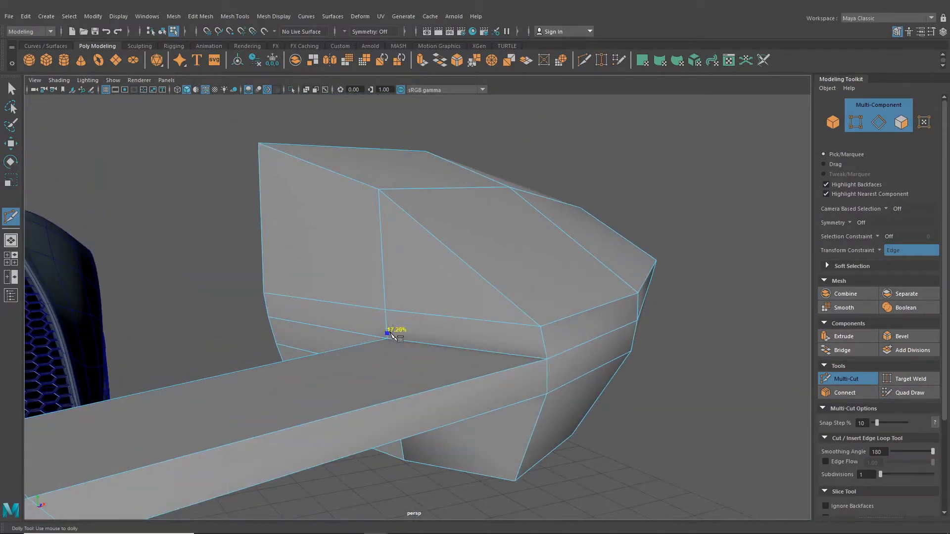
{"action": "left_click", "coordinate": [388, 336]}
{"action": "left_click_drag", "start_coordinate": [390, 336], "coordinate": [463, 376], "text": "alt"}
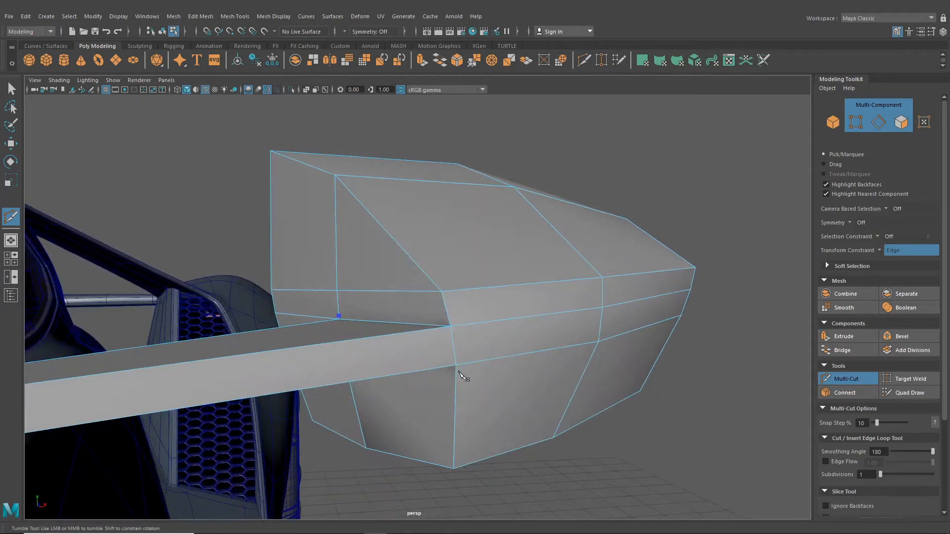
{"action": "left_click", "coordinate": [452, 323]}
{"action": "left_click_drag", "start_coordinate": [451, 323], "coordinate": [471, 343], "text": "alt"}
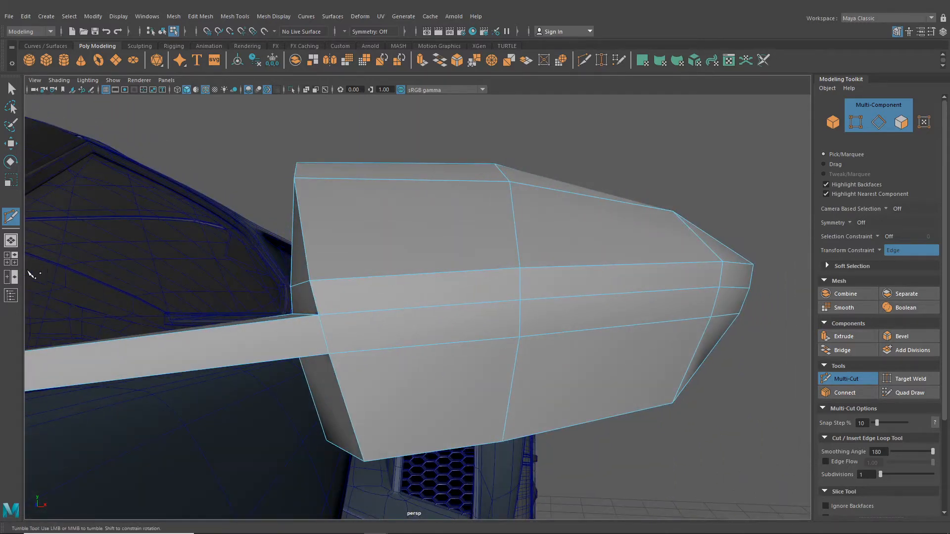
{"action": "left_click", "coordinate": [11, 258]}
{"action": "middle_click_drag", "start_coordinate": [140, 392], "coordinate": [197, 387], "text": "alt"}
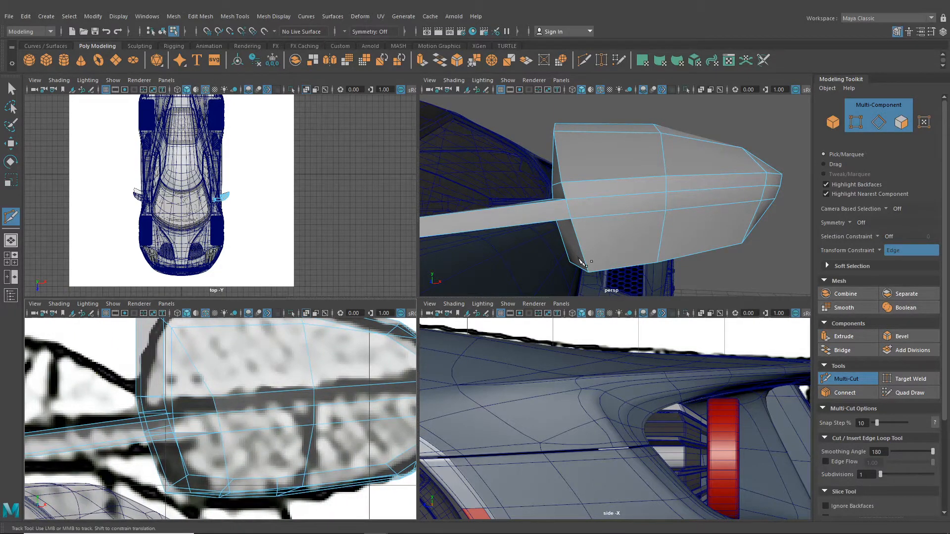
{"action": "middle_click_drag", "start_coordinate": [598, 235], "coordinate": [621, 236], "text": "alt"}
{"action": "key", "text": "w"}
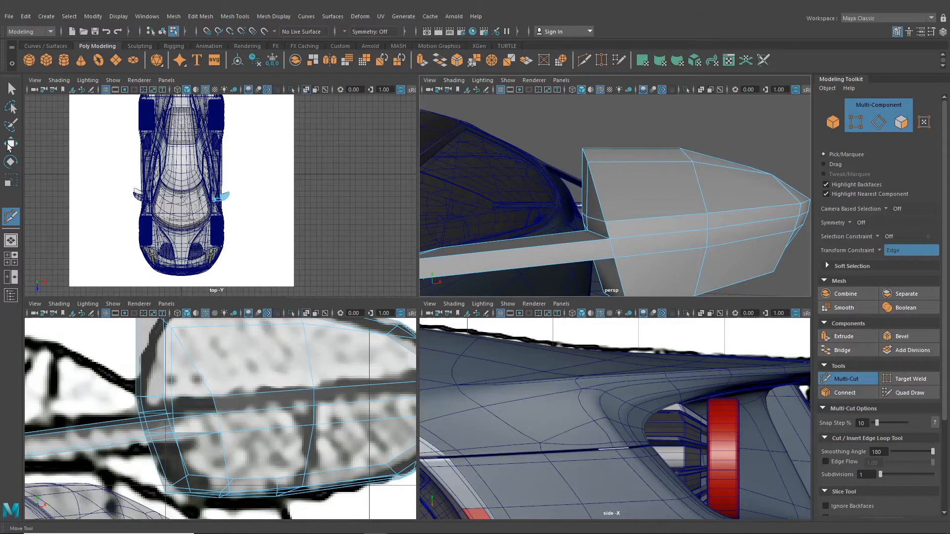
Delete the horizontal edge loop running around the mirror housing just above the arm joint
{"action": "left_click", "coordinate": [621, 237]}
{"action": "left_click_drag", "start_coordinate": [719, 221], "coordinate": [492, 263], "text": "alt"}
{"action": "left_click", "coordinate": [609, 231]}
{"action": "key", "text": "space"}
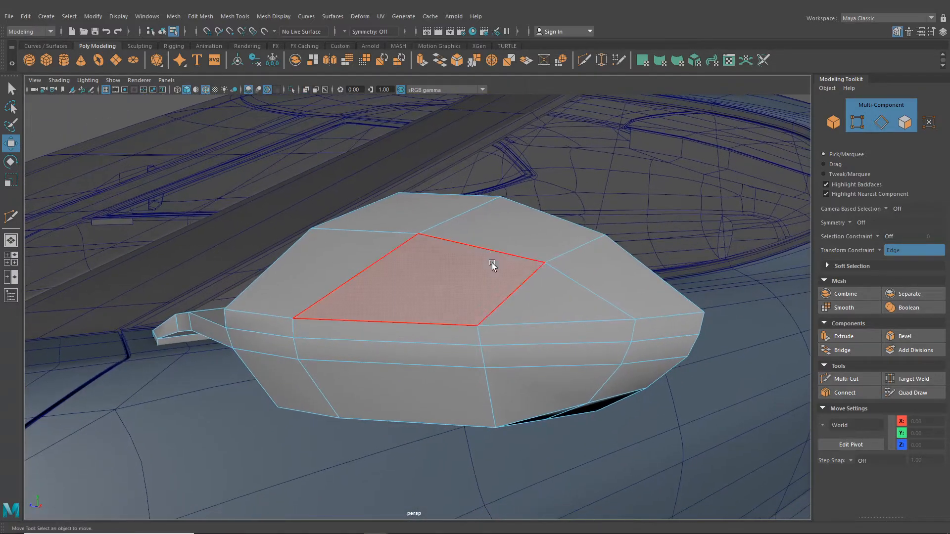
{"action": "right_click_drag", "start_coordinate": [492, 262], "coordinate": [489, 221]}
{"action": "double_click", "coordinate": [501, 328]}
{"action": "left_click_drag", "start_coordinate": [515, 339], "coordinate": [574, 334], "text": "alt"}
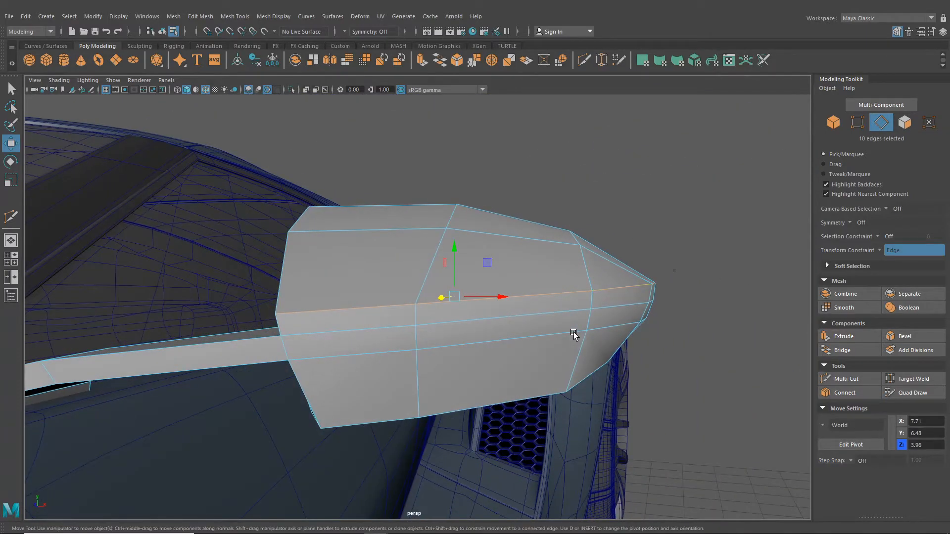
{"action": "key", "text": "ctrl+Delete"}
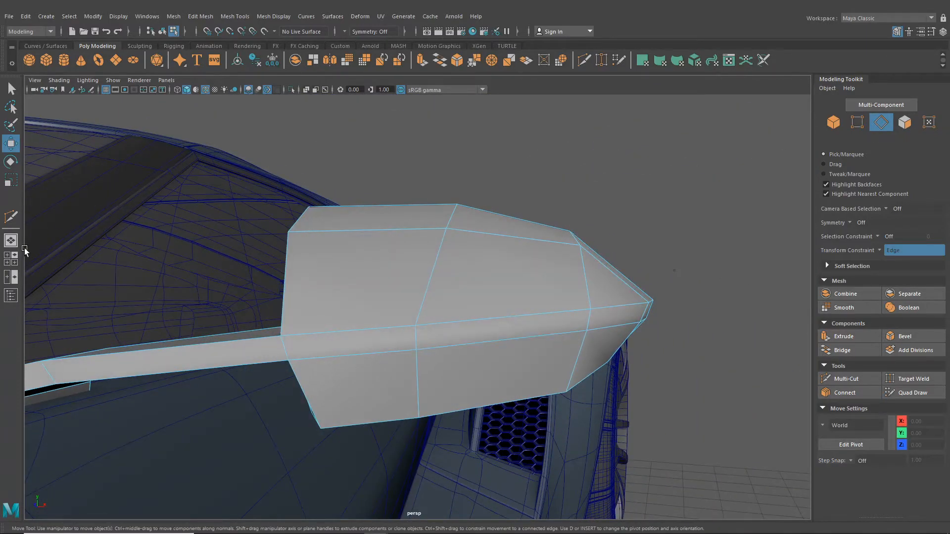
Select the vertices where the arm meets the housing, turn the transform constraint off and raise them to Y 6.35
{"action": "left_click", "coordinate": [11, 258]}
{"action": "key", "text": "space"}
{"action": "right_click_drag", "start_coordinate": [322, 248], "coordinate": [269, 254]}
{"action": "left_click", "coordinate": [11, 241]}
{"action": "left_click_drag", "start_coordinate": [397, 348], "coordinate": [437, 344], "text": "alt"}
{"action": "left_click_drag", "start_coordinate": [374, 316], "coordinate": [408, 370]}
{"action": "left_click_drag", "start_coordinate": [348, 356], "coordinate": [233, 277], "text": "alt"}
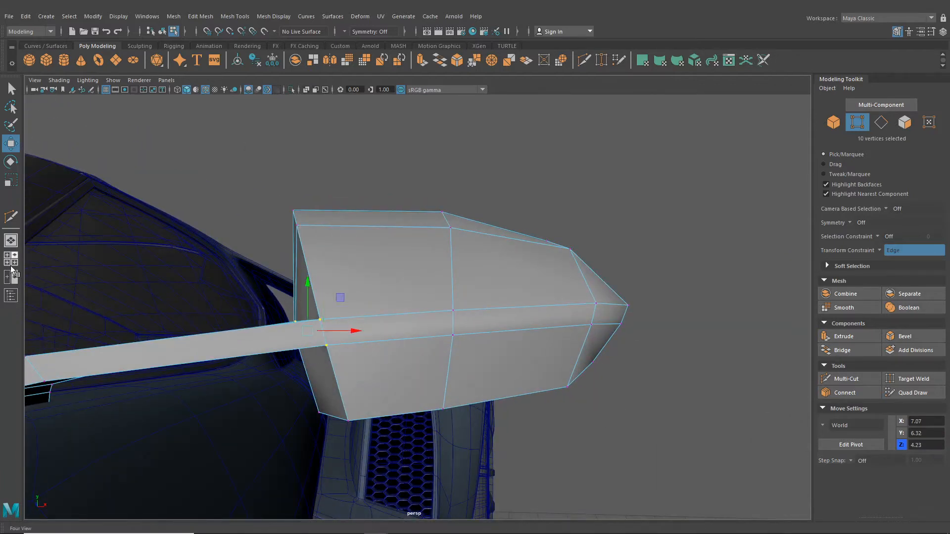
{"action": "key", "text": "space"}
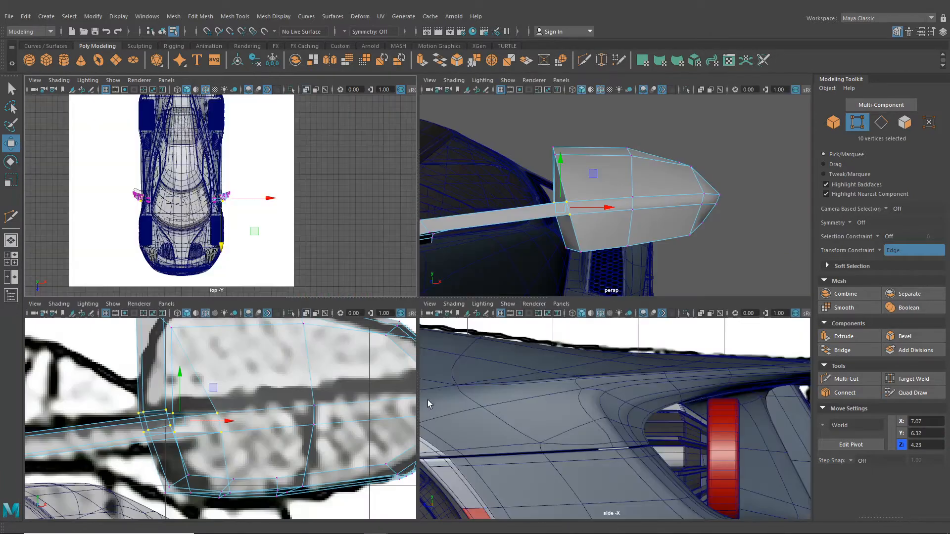
{"action": "left_click", "coordinate": [180, 378]}
{"action": "left_click", "coordinate": [873, 253]}
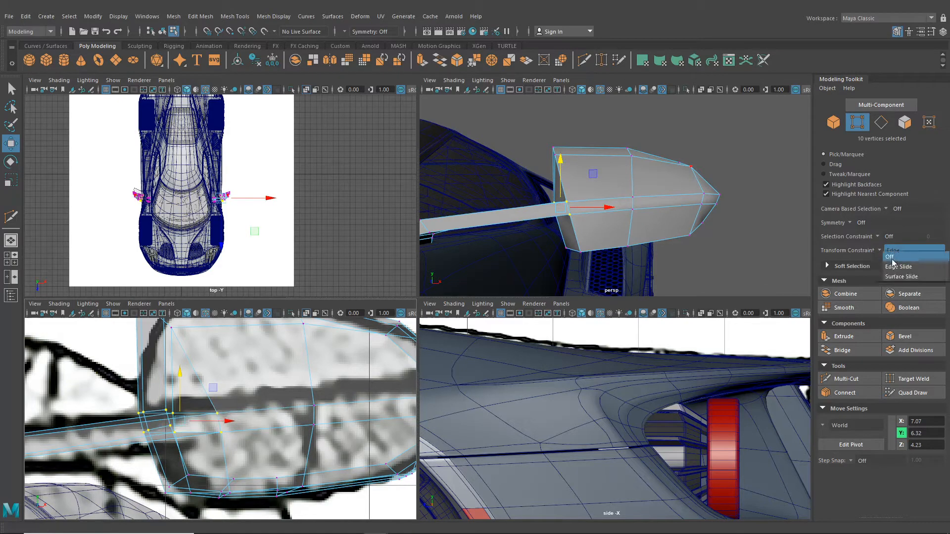
{"action": "left_click", "coordinate": [890, 245]}
{"action": "left_click_drag", "start_coordinate": [180, 367], "coordinate": [181, 367]}
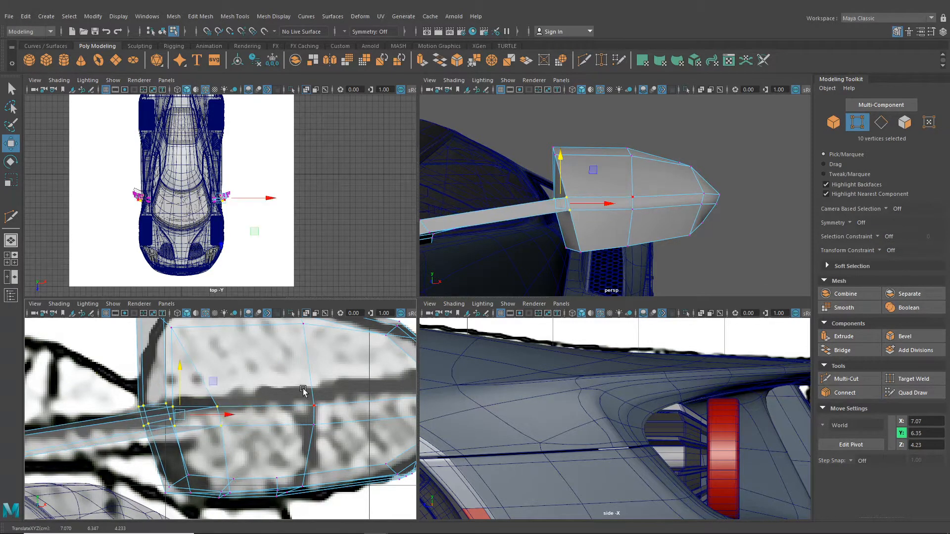
Raise the housing's middle vertices to Y 6.39 and move the tip vertices to X 8.50, Y 6.50 to follow the blueprint's band
{"action": "left_click_drag", "start_coordinate": [308, 399], "coordinate": [326, 431]}
{"action": "left_click_drag", "start_coordinate": [315, 389], "coordinate": [314, 379]}
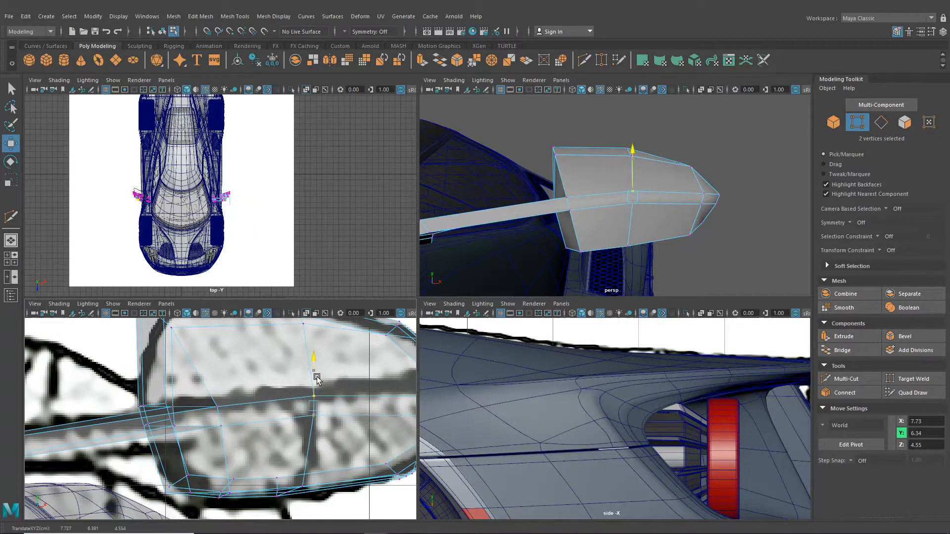
{"action": "middle_click_drag", "start_coordinate": [406, 396], "coordinate": [274, 385], "text": "alt"}
{"action": "left_click_drag", "start_coordinate": [364, 428], "coordinate": [366, 428]}
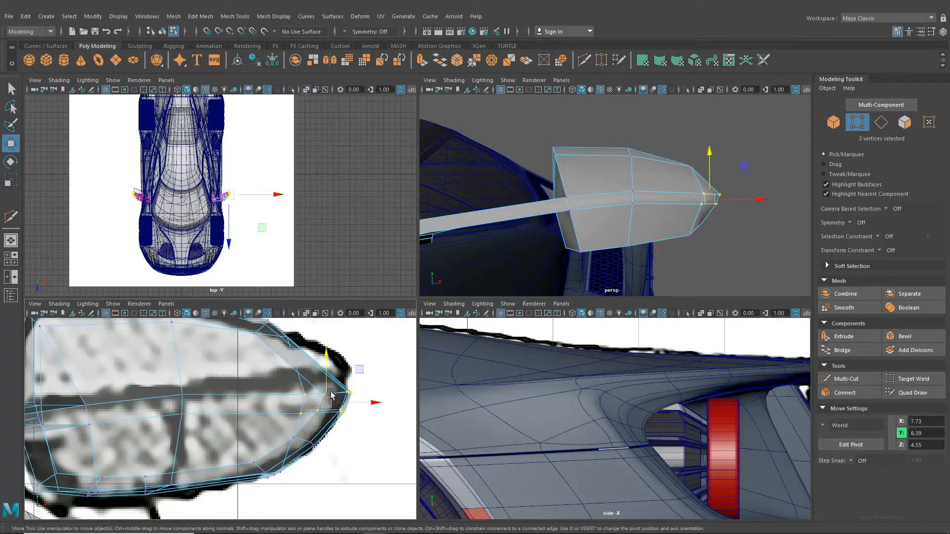
{"action": "left_click_drag", "start_coordinate": [327, 401], "coordinate": [342, 385]}
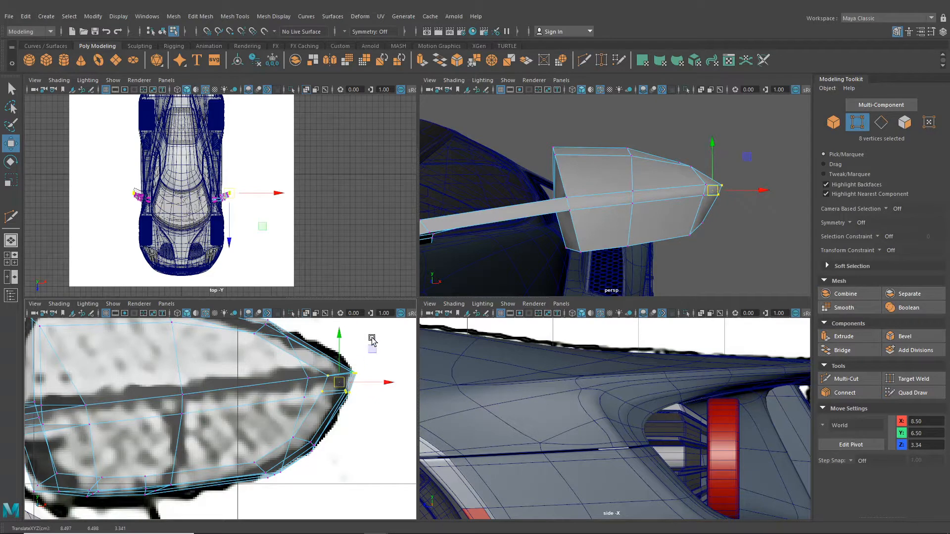
Start a Multi-Cut just above the arm joint, from the mirror's inner vertical edge around the corner to the next edge
{"action": "key", "text": "space"}
{"action": "left_click_drag", "start_coordinate": [607, 265], "coordinate": [638, 248], "text": "alt"}
{"action": "left_click", "coordinate": [582, 61]}
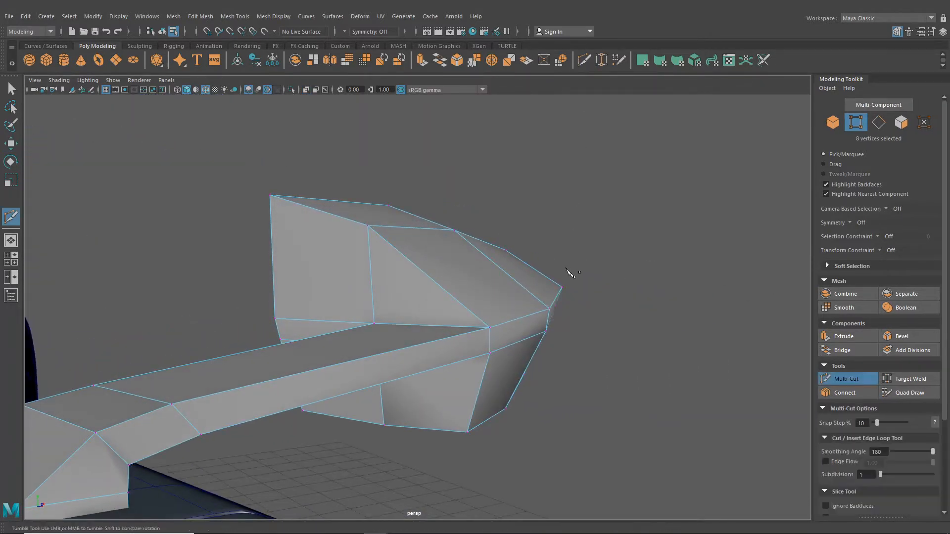
{"action": "left_click_drag", "start_coordinate": [568, 275], "coordinate": [590, 284], "text": "alt"}
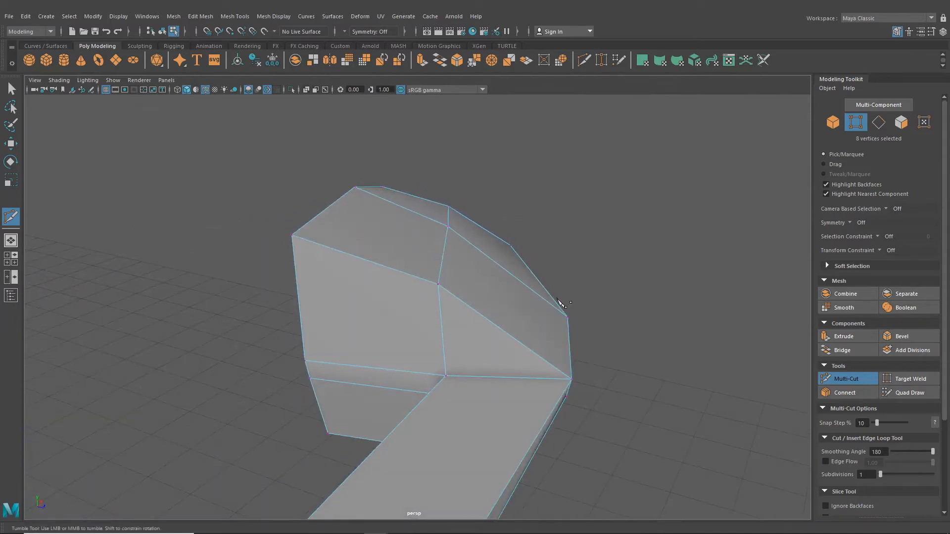
{"action": "scroll", "coordinate": [514, 336], "scroll_direction": "up", "scroll_amount": 3}
{"action": "middle_click_drag", "start_coordinate": [471, 369], "coordinate": [425, 280], "text": "alt"}
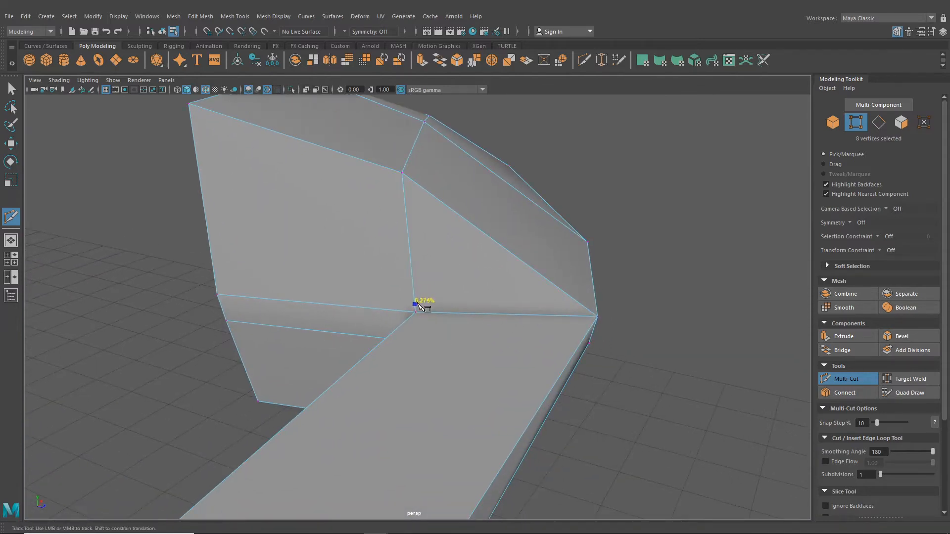
{"action": "left_click_drag", "start_coordinate": [419, 308], "coordinate": [413, 339], "text": "alt"}
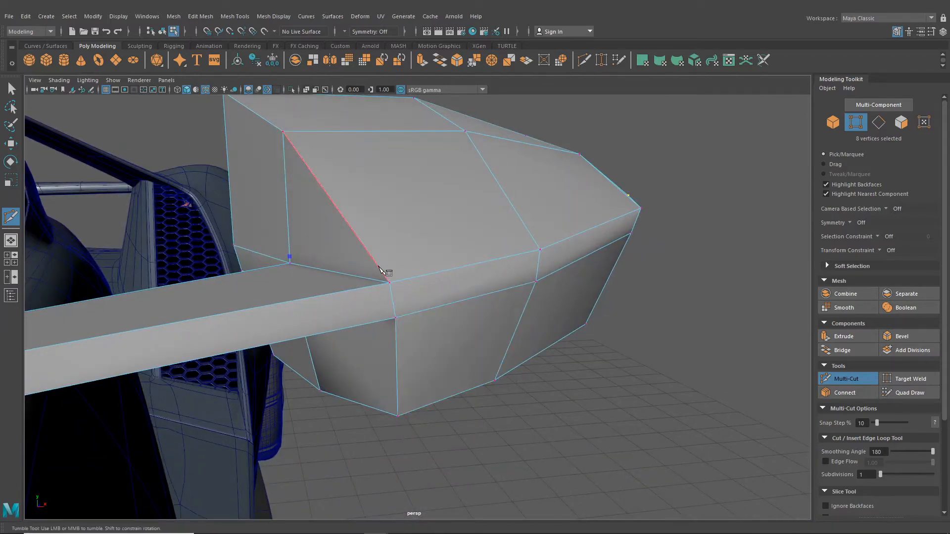
{"action": "mouse_move", "coordinate": [391, 280]}
{"action": "left_mouse_down", "text": "alt"}
{"action": "mouse_move", "coordinate": [441, 314]}
{"action": "mouse_move", "coordinate": [388, 272]}
{"action": "left_mouse_up", "text": "alt"}
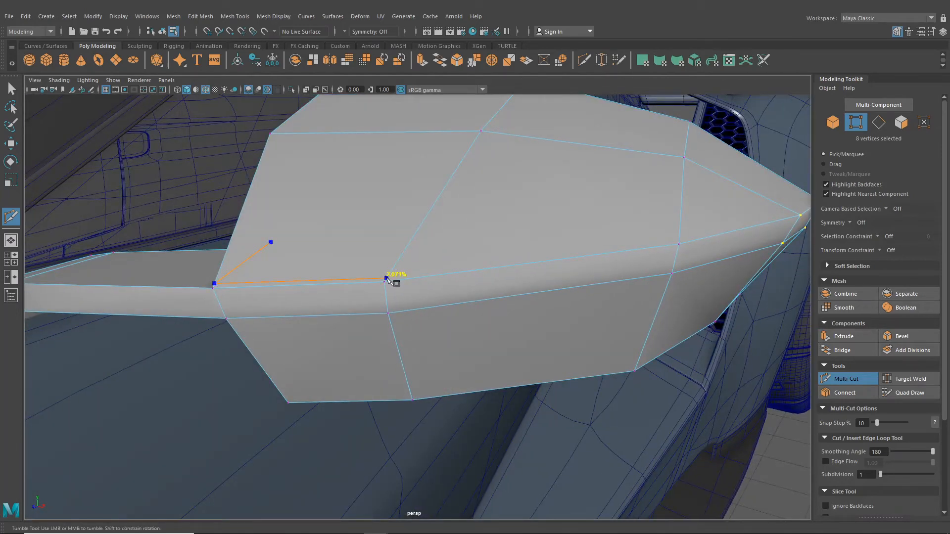
{"action": "left_click_drag", "start_coordinate": [386, 279], "coordinate": [357, 296], "text": "alt"}
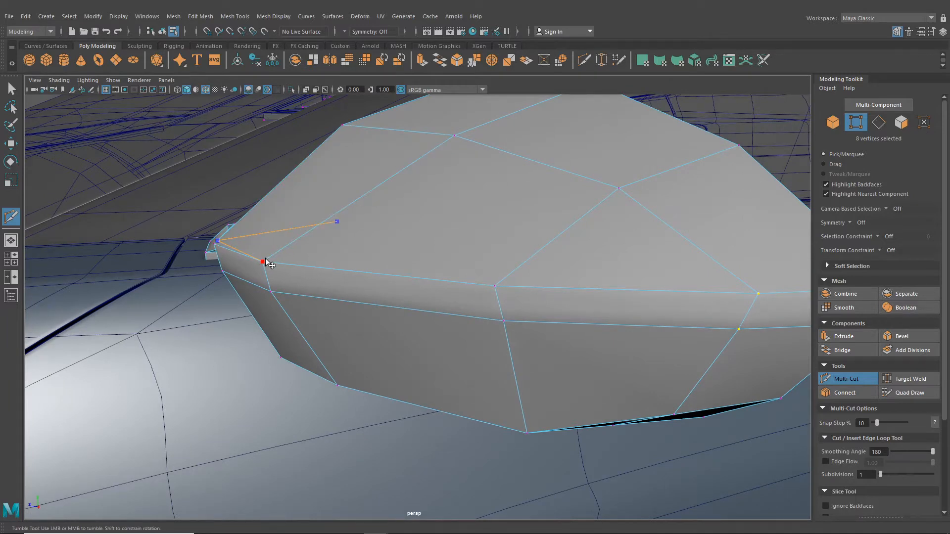
{"action": "left_click", "coordinate": [267, 260]}
Continue the Multi-Cut just above the housing band's upper edge, around the outer side to the tip vertex, and finish it
{"action": "scroll", "coordinate": [524, 290], "scroll_direction": "down", "scroll_amount": 3}
{"action": "middle_click_drag", "start_coordinate": [534, 293], "coordinate": [438, 276], "text": "alt"}
{"action": "mouse_move", "coordinate": [500, 273]}
{"action": "middle_mouse_down", "text": "alt"}
{"action": "mouse_move", "coordinate": [485, 269]}
{"action": "mouse_move", "coordinate": [493, 272]}
{"action": "middle_mouse_up", "text": "alt"}
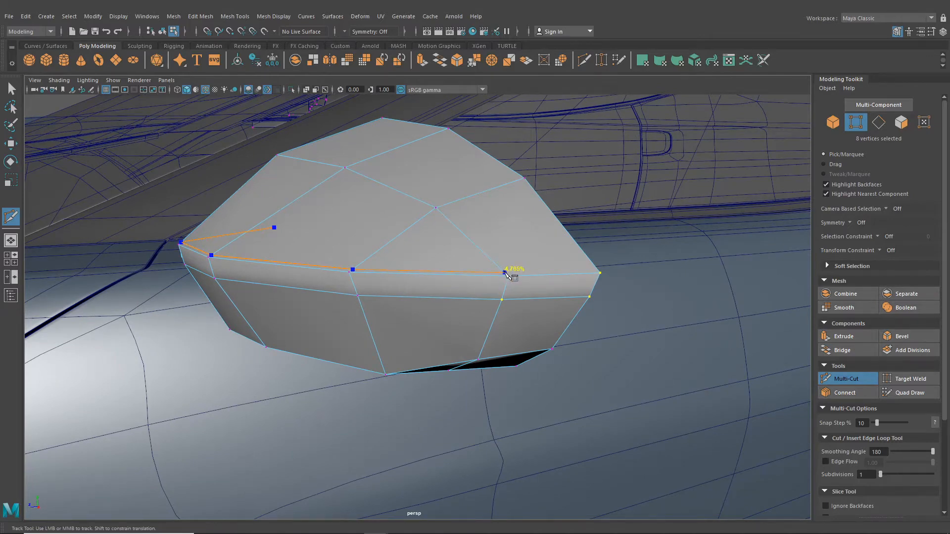
{"action": "scroll", "coordinate": [524, 276], "scroll_direction": "down", "scroll_amount": 3}
{"action": "left_click_drag", "start_coordinate": [525, 276], "coordinate": [476, 273], "text": "alt"}
{"action": "middle_click_drag", "start_coordinate": [477, 274], "coordinate": [512, 292], "text": "alt"}
{"action": "scroll", "coordinate": [513, 292], "scroll_direction": "up", "scroll_amount": 3}
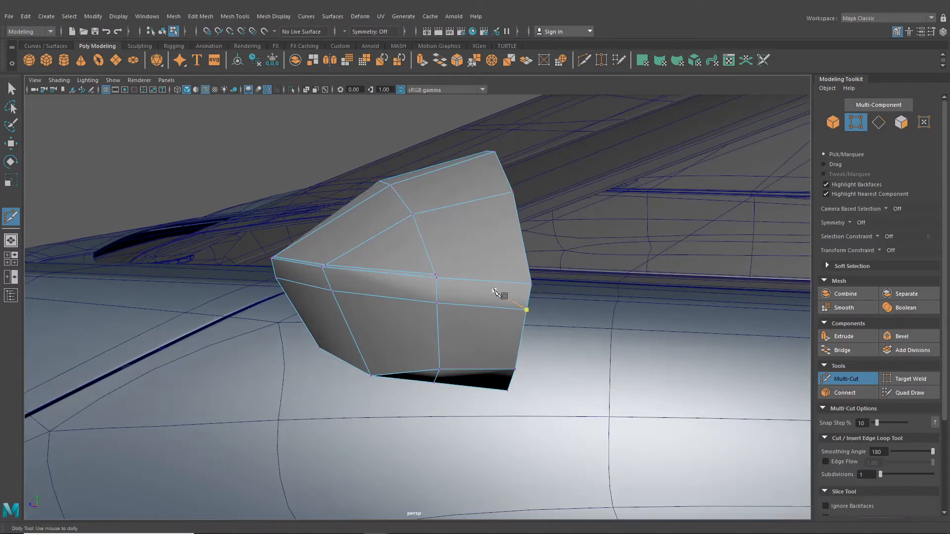
{"action": "scroll", "coordinate": [496, 292], "scroll_direction": "up", "scroll_amount": 3}
{"action": "scroll", "coordinate": [465, 290], "scroll_direction": "down", "scroll_amount": 2}
Adjust the new cut's vertices from the arm joint along the housing's front, moving the middle one to X 7.73, Y 6.45, Z 4.55
{"action": "left_click", "coordinate": [11, 145]}
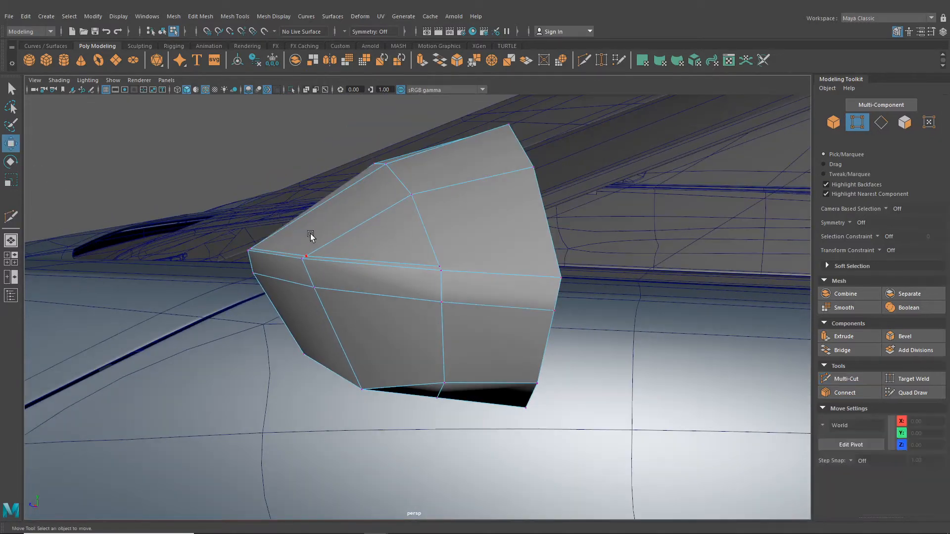
{"action": "right_click_drag", "start_coordinate": [321, 231], "coordinate": [277, 231]}
{"action": "scroll", "coordinate": [277, 231], "scroll_direction": "up", "scroll_amount": 3}
{"action": "middle_click_drag", "start_coordinate": [276, 231], "coordinate": [488, 336], "text": "alt"}
{"action": "left_click_drag", "start_coordinate": [488, 337], "coordinate": [446, 344], "text": "alt"}
{"action": "scroll", "coordinate": [449, 356], "scroll_direction": "down", "scroll_amount": 3}
{"action": "scroll", "coordinate": [445, 344], "scroll_direction": "up", "scroll_amount": 2}
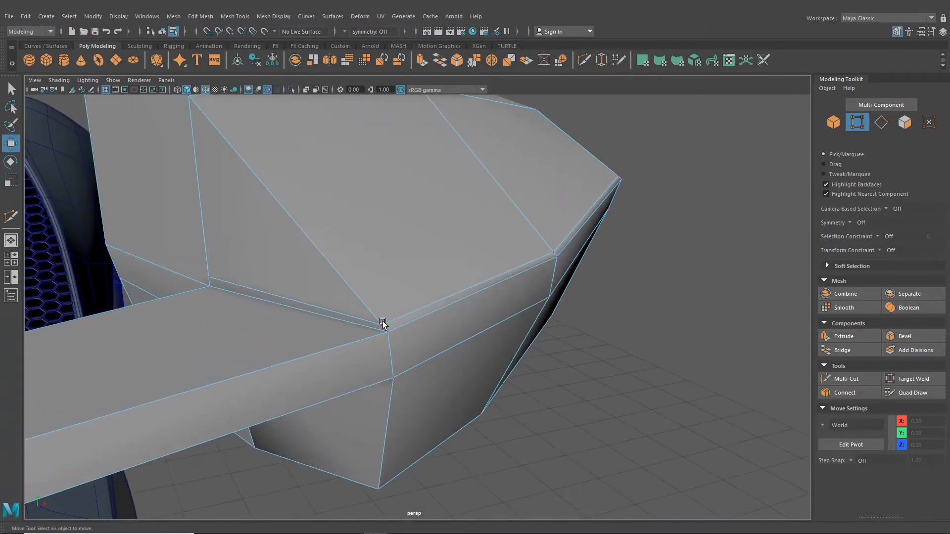
{"action": "left_click", "coordinate": [383, 324]}
{"action": "left_click_drag", "start_coordinate": [391, 331], "coordinate": [307, 362]}
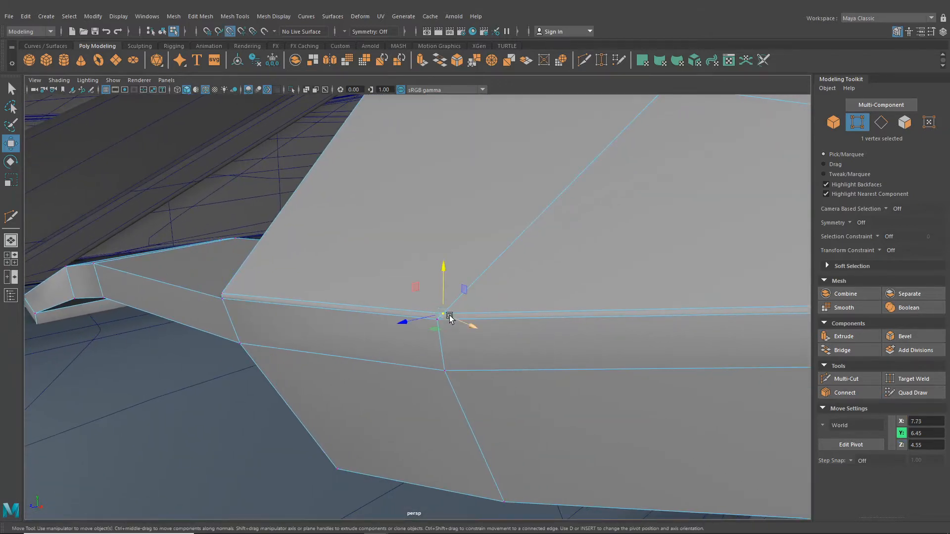
{"action": "left_click_drag", "start_coordinate": [450, 318], "coordinate": [464, 355]}
Move the new cut's upper vertex at the mirror tip to X 8.57, Y 6.55, Z 3.50
{"action": "scroll", "coordinate": [437, 315], "scroll_direction": "down", "scroll_amount": 3}
{"action": "left_click", "coordinate": [422, 342]}
{"action": "middle_click_drag", "start_coordinate": [468, 350], "coordinate": [461, 357]}
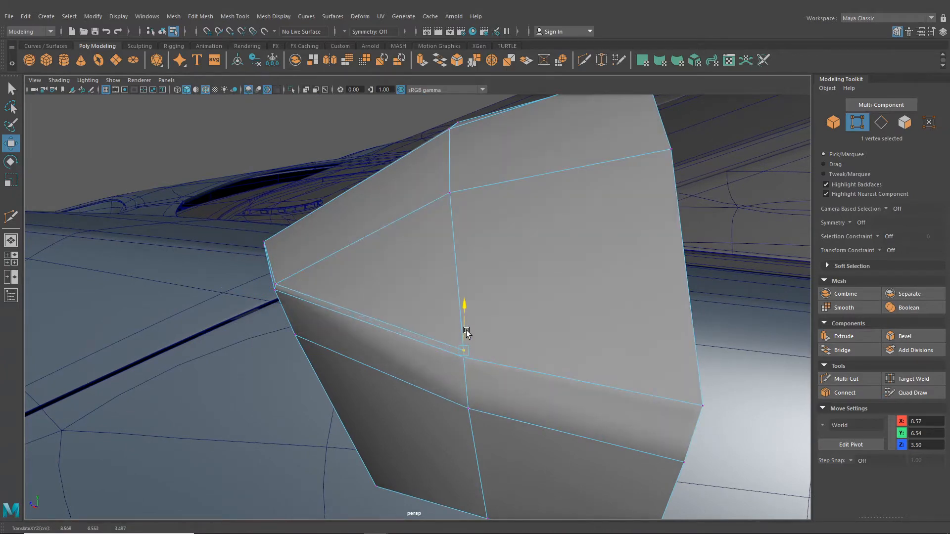
{"action": "scroll", "coordinate": [465, 339], "scroll_direction": "down", "scroll_amount": 3}
{"action": "left_click_drag", "start_coordinate": [466, 331], "coordinate": [632, 329]}
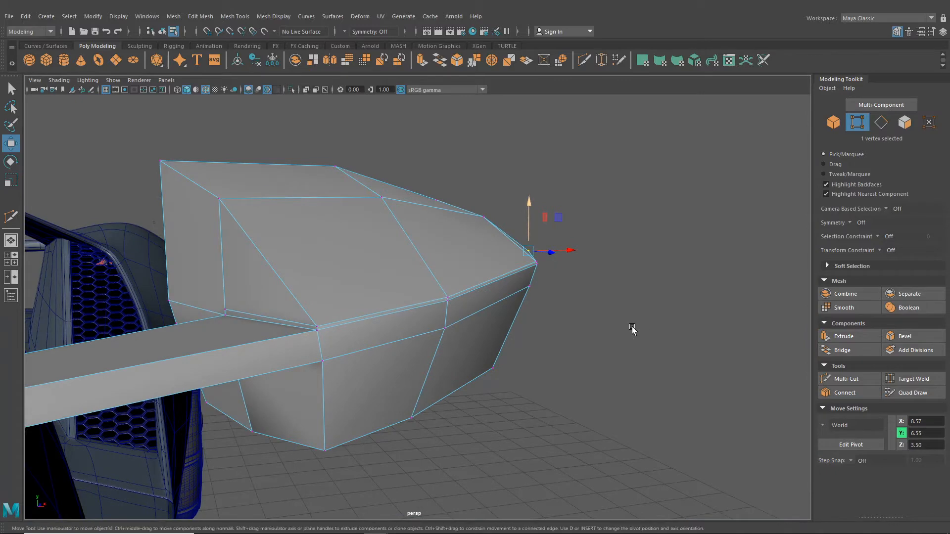
Start a Multi-Cut at the tip's upper vertex, running close beside the vertical tip edge and onto the housing's underside
{"action": "left_click", "coordinate": [583, 60]}
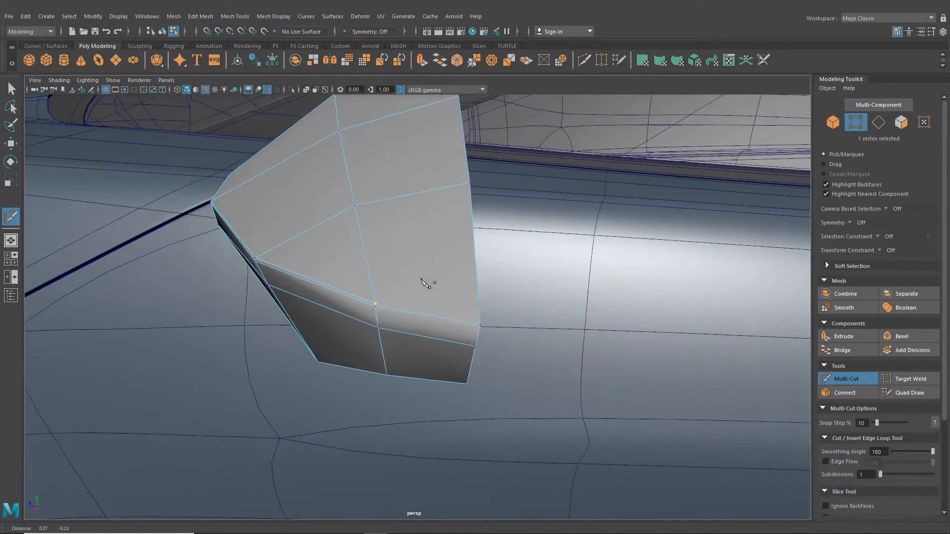
{"action": "scroll", "coordinate": [406, 302], "scroll_direction": "up", "scroll_amount": 5}
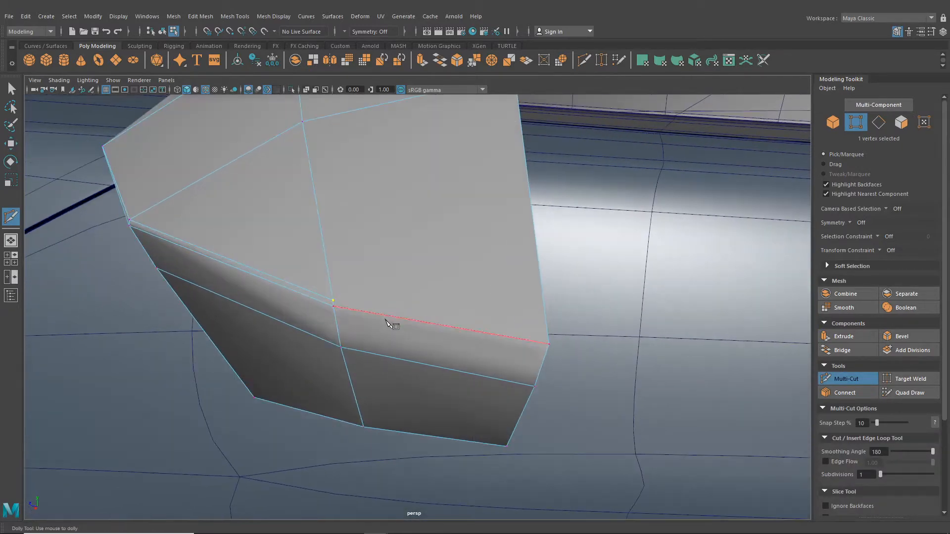
{"action": "left_click", "coordinate": [333, 300]}
{"action": "left_click_drag", "start_coordinate": [335, 302], "coordinate": [376, 164], "text": "alt"}
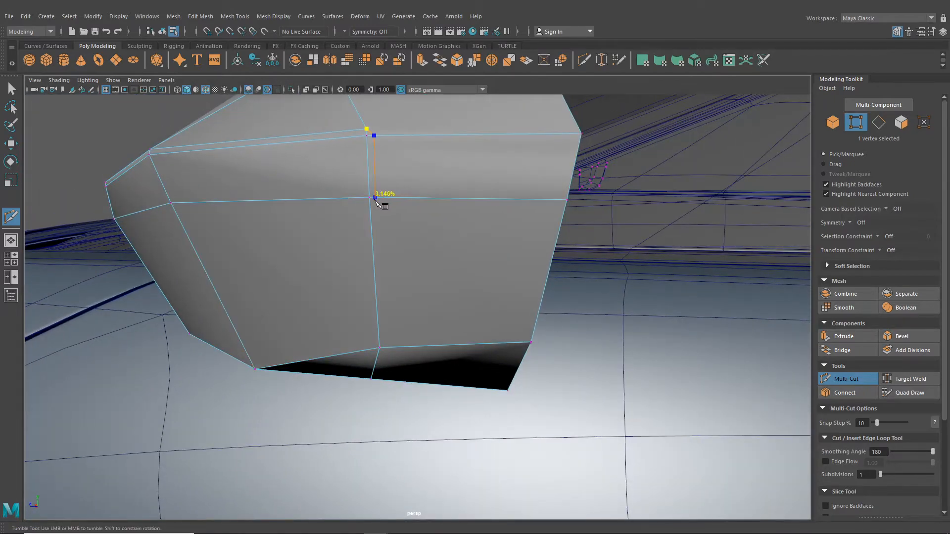
{"action": "left_click_drag", "start_coordinate": [376, 198], "coordinate": [395, 192], "text": "alt"}
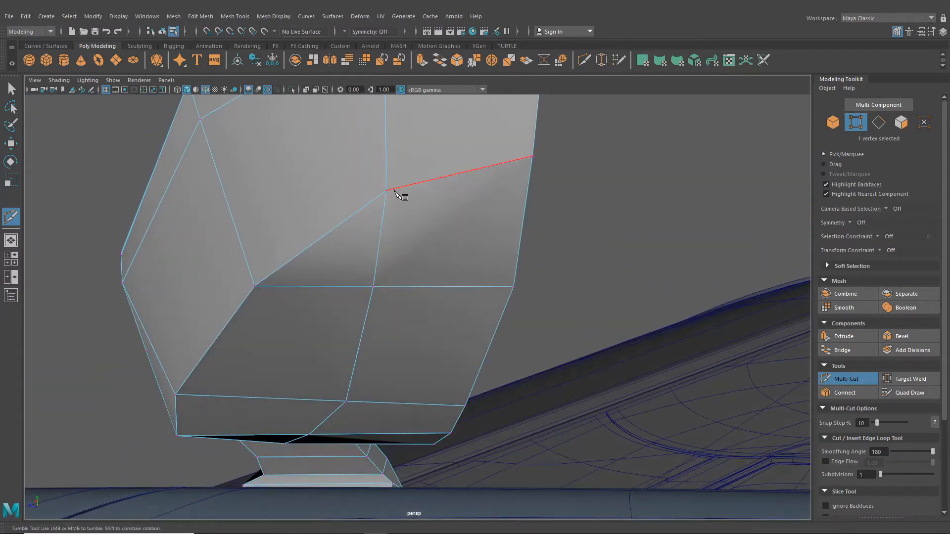
{"action": "left_click", "coordinate": [379, 287]}
{"action": "left_click_drag", "start_coordinate": [379, 287], "coordinate": [430, 288], "text": "alt"}
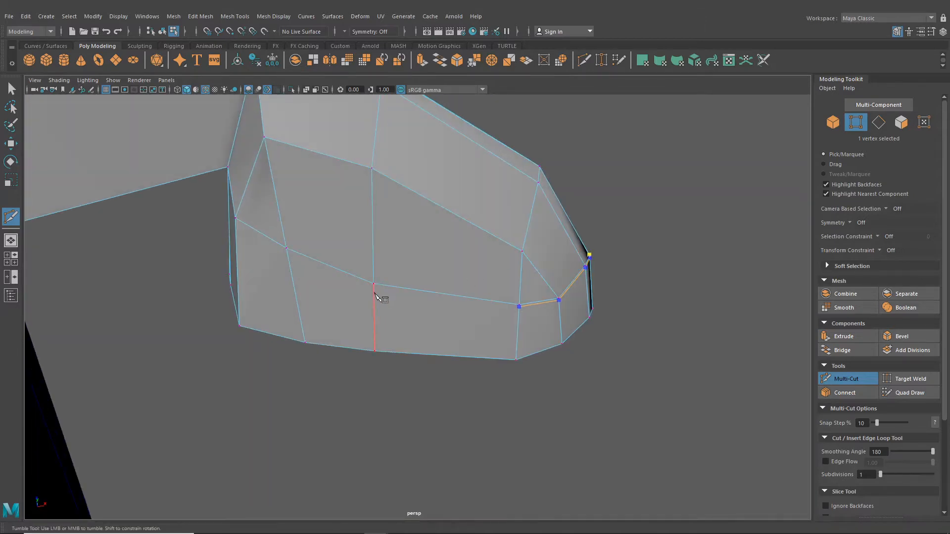
Continue the cut close beside the underside's lengthwise edge and up to the arm joint corner, and complete it
{"action": "right_click_drag", "start_coordinate": [375, 286], "coordinate": [337, 275], "text": "alt"}
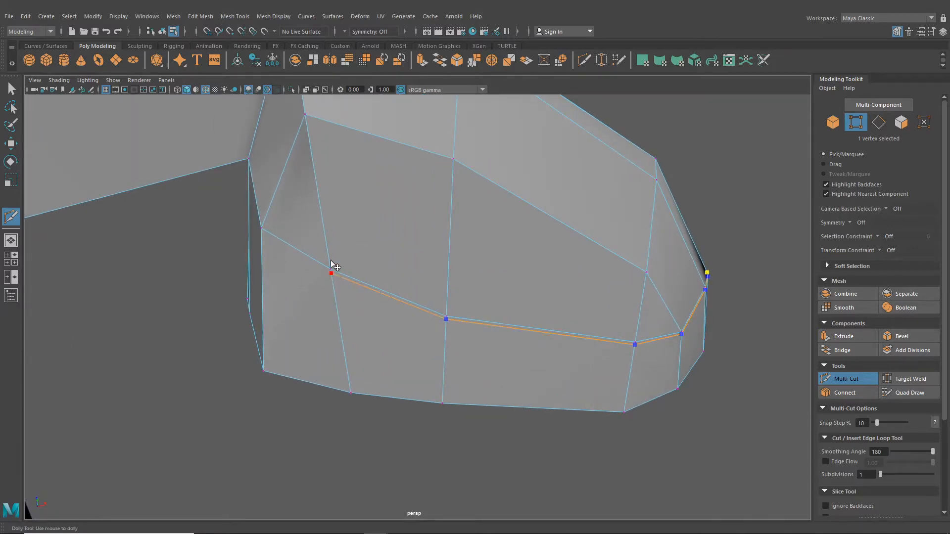
{"action": "left_click_drag", "start_coordinate": [331, 262], "coordinate": [529, 360], "text": "alt"}
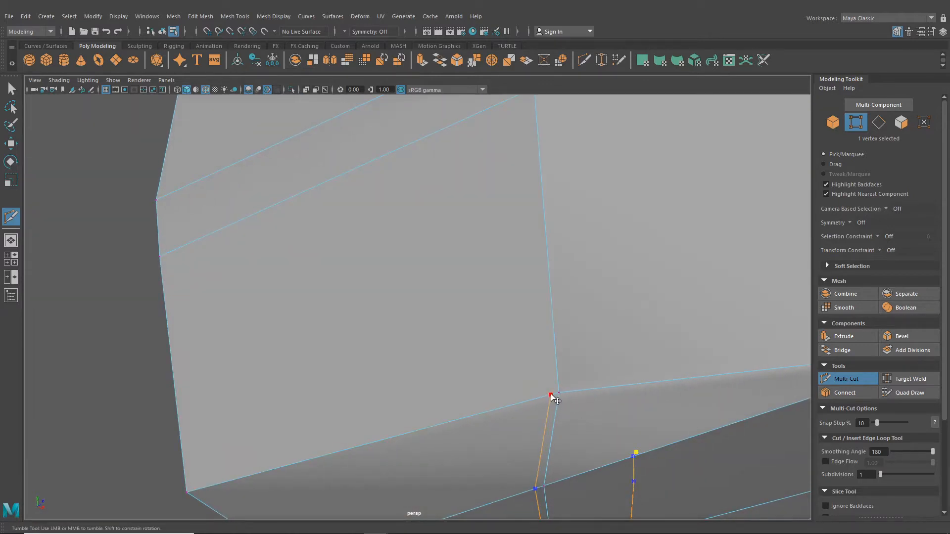
{"action": "scroll", "coordinate": [532, 310], "scroll_direction": "down", "scroll_amount": 1}
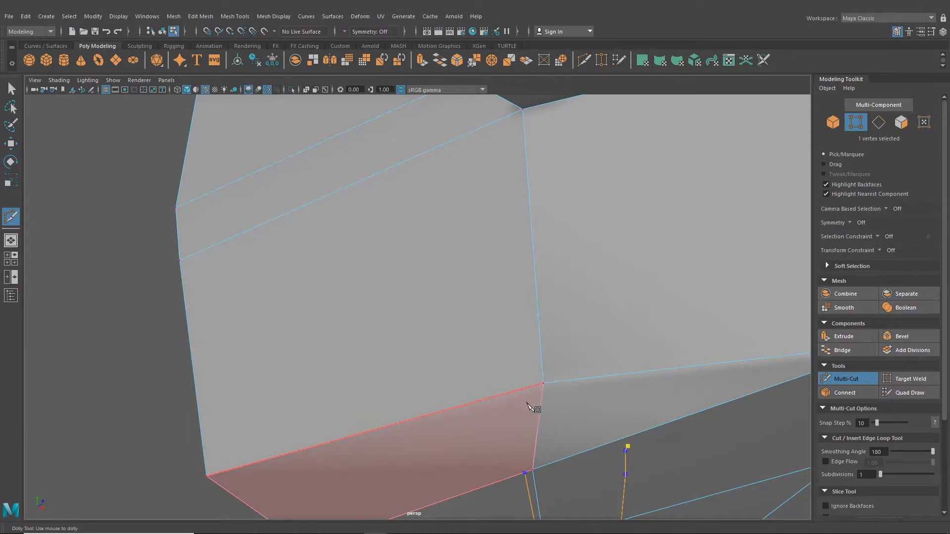
{"action": "left_click", "coordinate": [536, 385]}
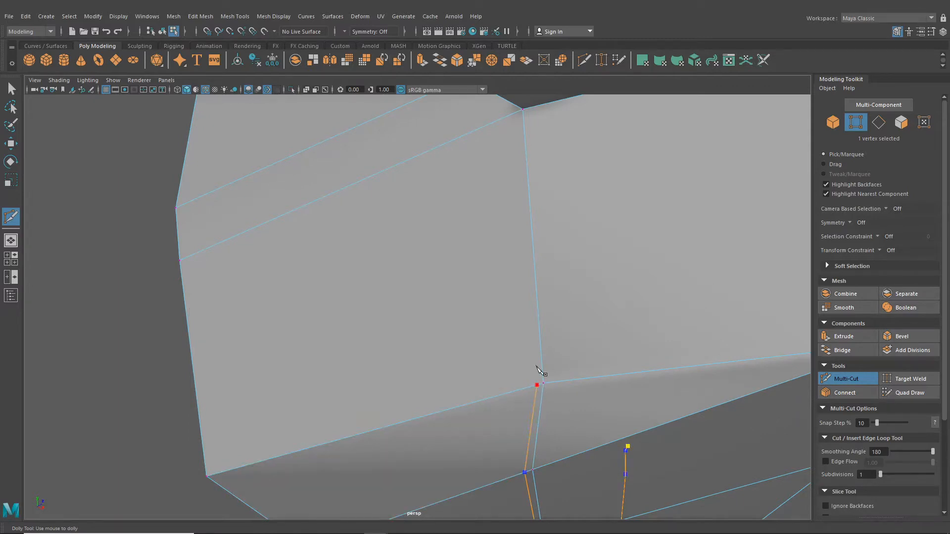
{"action": "left_click_drag", "start_coordinate": [541, 371], "coordinate": [543, 283], "text": "alt"}
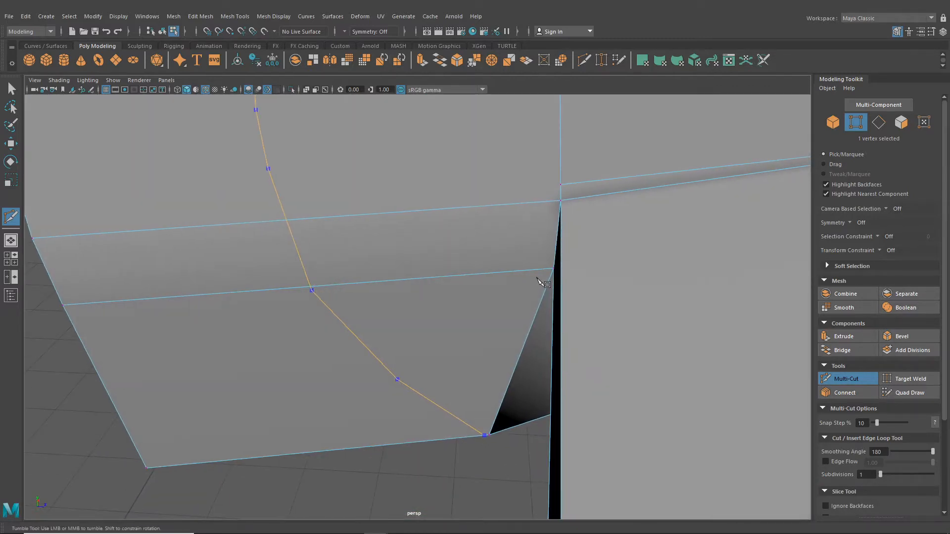
{"action": "left_click", "coordinate": [548, 268]}
{"action": "left_click", "coordinate": [556, 192]}
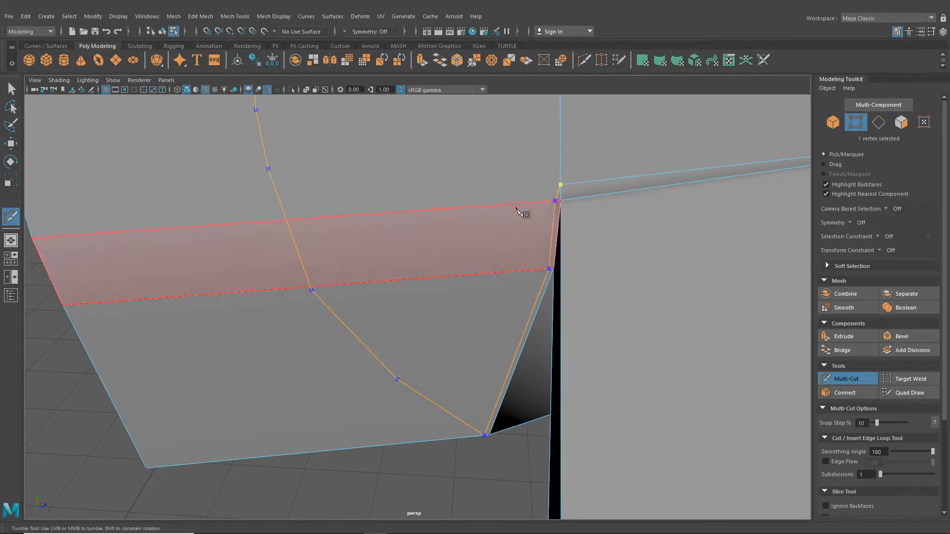
{"action": "right_click", "coordinate": [515, 208]}
Target Weld the cut's extra vertex at the arm joint corner onto the vertex just above it
{"action": "middle_click_drag", "start_coordinate": [374, 167], "coordinate": [345, 186], "text": "alt"}
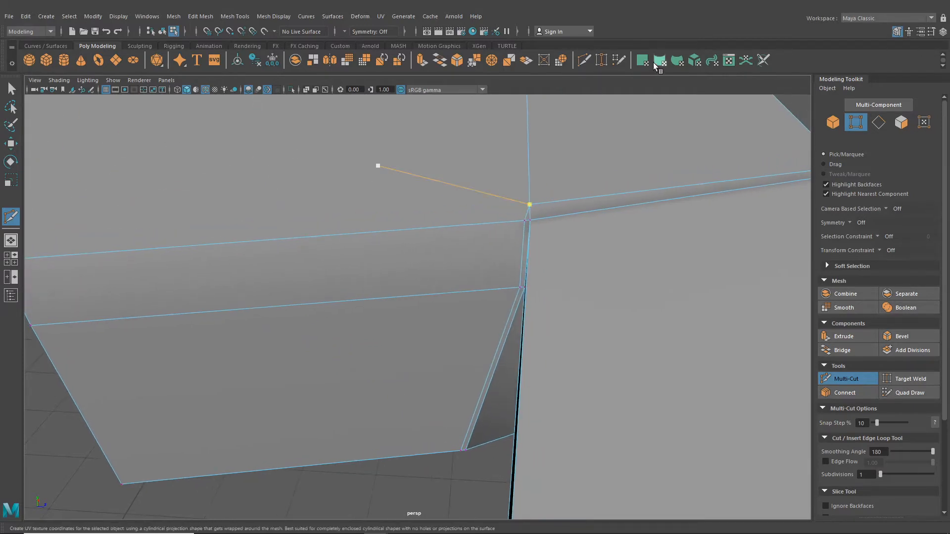
{"action": "left_click", "coordinate": [602, 61]}
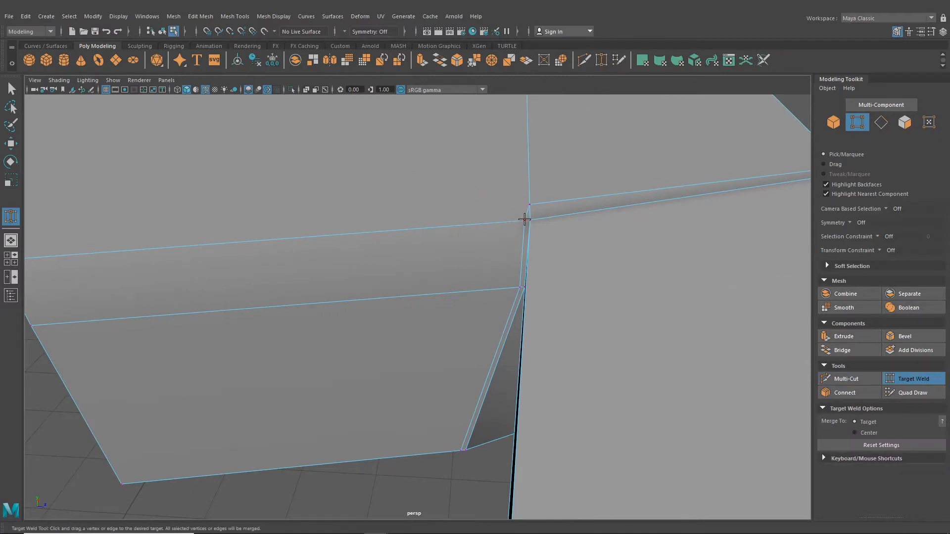
{"action": "left_click_drag", "start_coordinate": [525, 218], "coordinate": [527, 200]}
{"action": "key", "text": "w"}
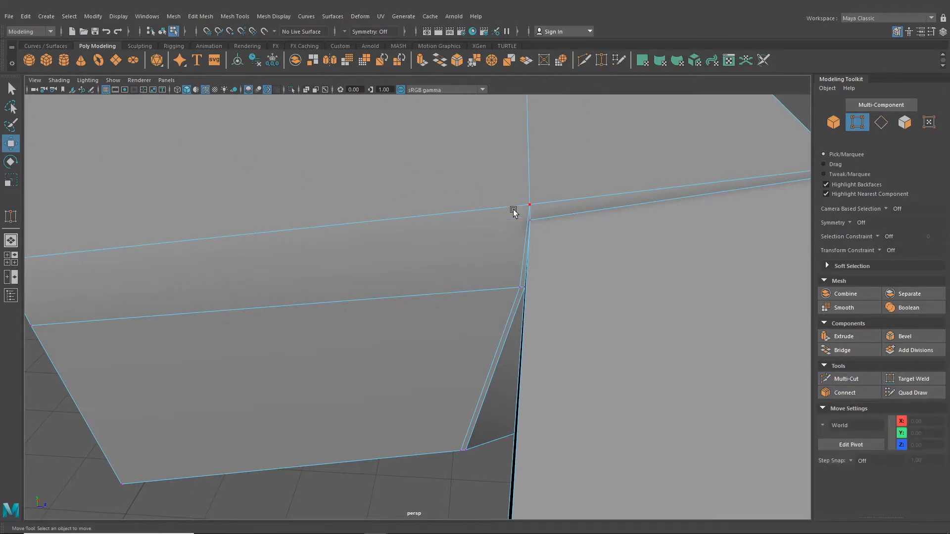
Set the transform constraint to Edge and slide the welded corner vertex and the one below it away from the arm, the lower to Z 4.29
{"action": "left_click", "coordinate": [529, 204]}
{"action": "left_click", "coordinate": [883, 251]}
{"action": "left_click", "coordinate": [886, 262]}
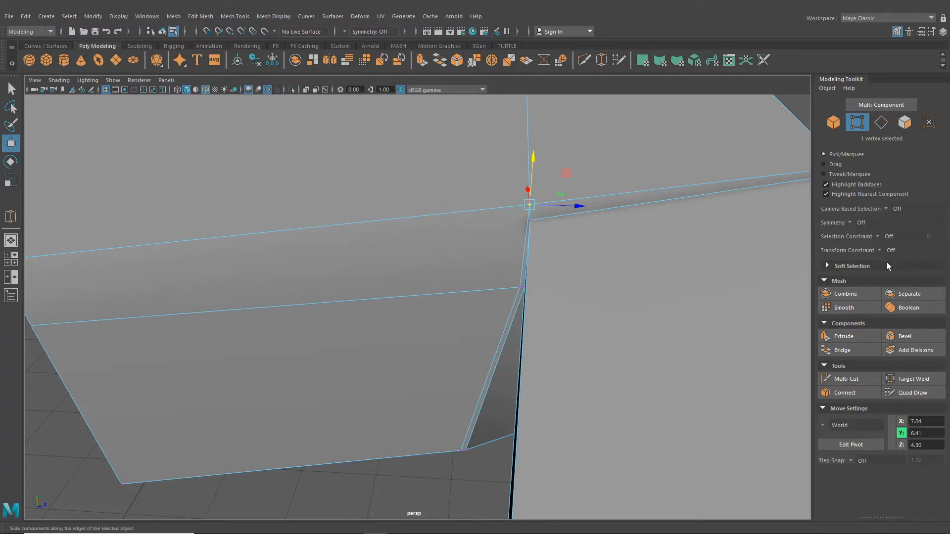
{"action": "left_click_drag", "start_coordinate": [572, 208], "coordinate": [556, 208]}
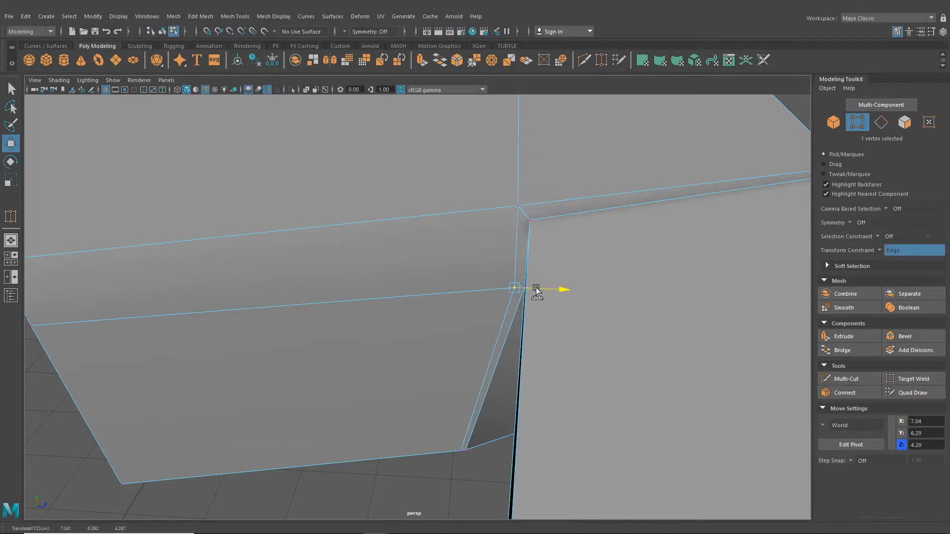
{"action": "mouse_move", "coordinate": [536, 290]}
{"action": "left_mouse_down", "text": "alt"}
{"action": "mouse_move", "coordinate": [578, 274]}
{"action": "mouse_move", "coordinate": [480, 265]}
{"action": "mouse_move", "coordinate": [444, 223]}
{"action": "mouse_move", "coordinate": [509, 265]}
{"action": "mouse_move", "coordinate": [516, 251]}
{"action": "mouse_move", "coordinate": [508, 297]}
{"action": "mouse_move", "coordinate": [536, 243]}
{"action": "mouse_move", "coordinate": [559, 280]}
{"action": "mouse_move", "coordinate": [573, 275]}
{"action": "mouse_move", "coordinate": [549, 292]}
{"action": "left_mouse_up", "text": "alt"}
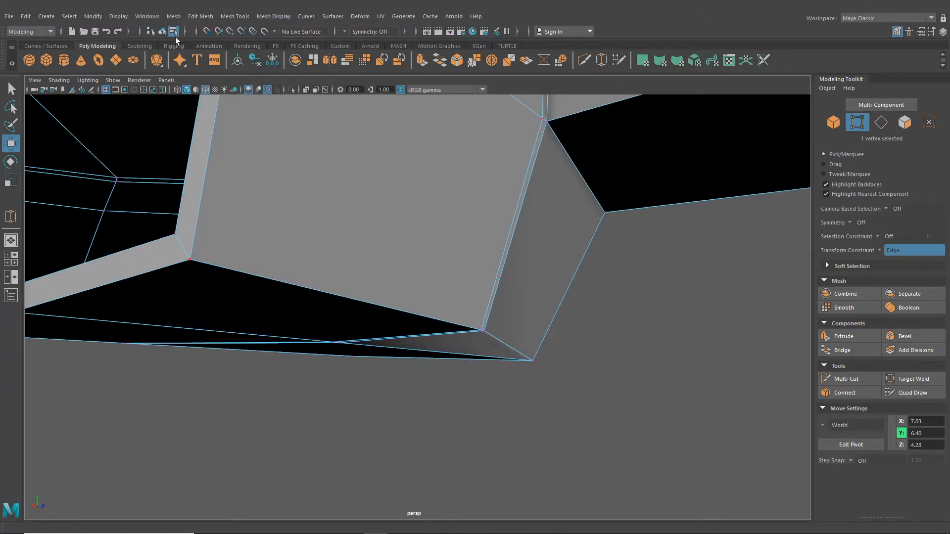
Isolate the mirror and slide the new cut's first underside vertex below the arm joint along its edge to X 7.12, Y 5.96, Z 4.22
{"action": "key", "text": "F8"}
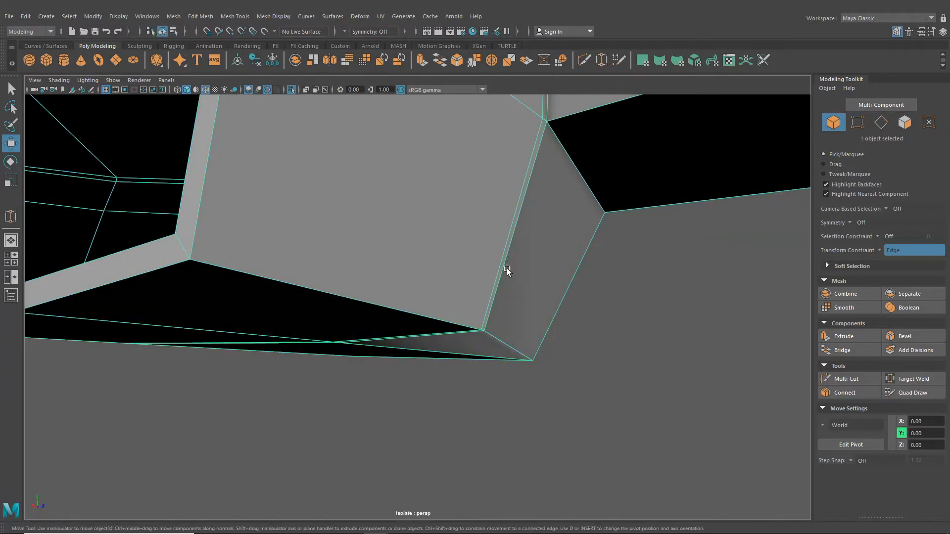
{"action": "scroll", "coordinate": [503, 275], "scroll_direction": "down", "scroll_amount": 5}
{"action": "scroll", "coordinate": [367, 185], "scroll_direction": "up", "scroll_amount": 1}
{"action": "left_click_drag", "start_coordinate": [277, 164], "coordinate": [479, 146], "text": "alt"}
{"action": "right_click_drag", "start_coordinate": [498, 219], "coordinate": [448, 218]}
{"action": "left_click_drag", "start_coordinate": [448, 219], "coordinate": [460, 266], "text": "alt"}
{"action": "left_click", "coordinate": [461, 320]}
{"action": "left_click_drag", "start_coordinate": [492, 322], "coordinate": [494, 322]}
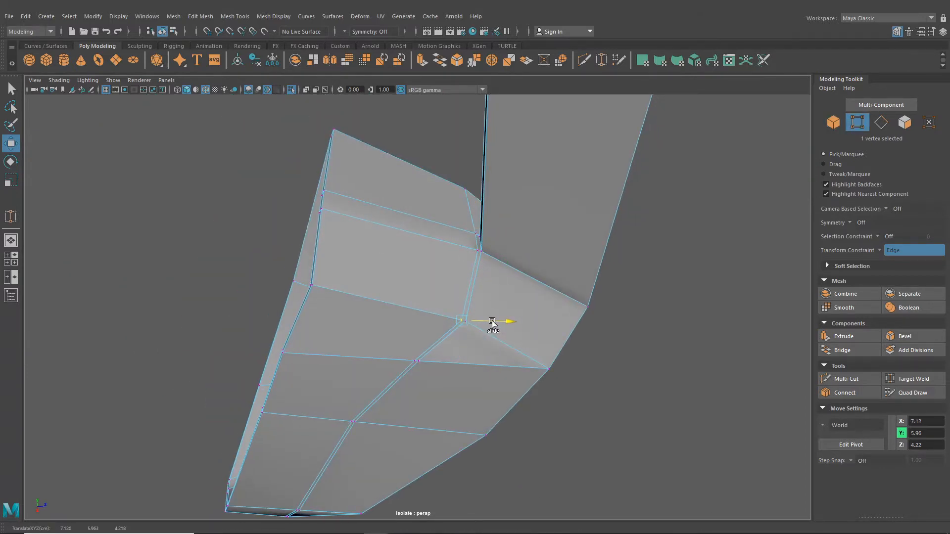
Slide the next two underside vertices along their edges to X 7.29, Y 5.95, Z 4.07 and X 7.59, Y 5.96, Z 3.84
{"action": "scroll", "coordinate": [445, 373], "scroll_direction": "up", "scroll_amount": 2}
{"action": "left_click", "coordinate": [409, 380]}
{"action": "left_click_drag", "start_coordinate": [429, 381], "coordinate": [425, 382]}
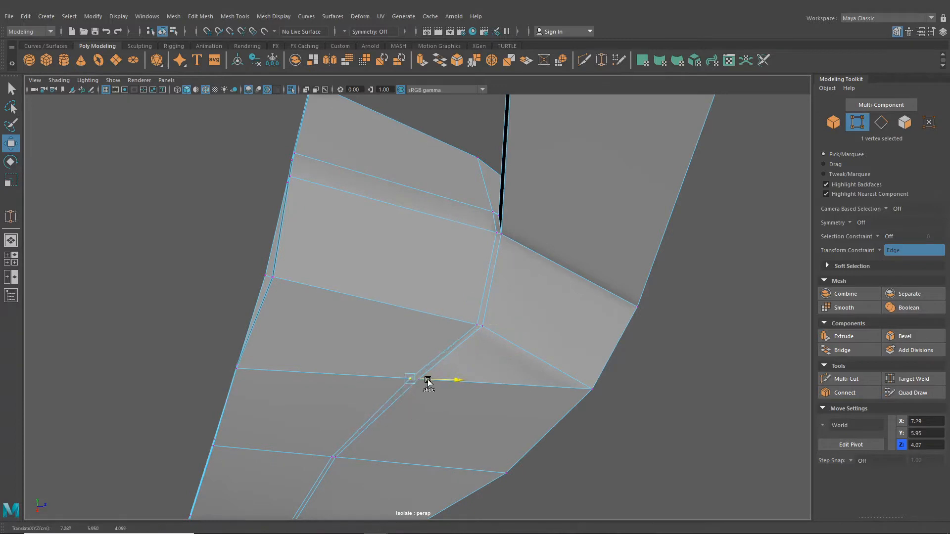
{"action": "middle_click_drag", "start_coordinate": [414, 391], "coordinate": [504, 253], "text": "alt"}
{"action": "left_click_drag", "start_coordinate": [434, 337], "coordinate": [538, 301]}
{"action": "middle_click_drag", "start_coordinate": [538, 300], "coordinate": [611, 306], "text": "alt"}
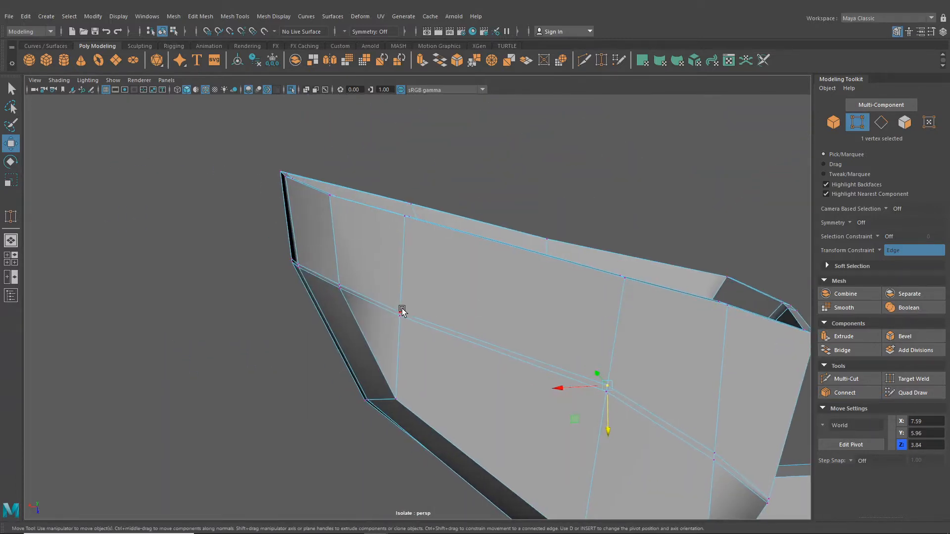
Slide the cut's remaining vertices toward the tip to even the spacing, placing the lower band vertex at X 8.53, Y 6.45, Z 3.49
{"action": "left_click", "coordinate": [400, 311]}
{"action": "left_click_drag", "start_coordinate": [400, 337], "coordinate": [400, 333]}
{"action": "left_click_drag", "start_coordinate": [390, 292], "coordinate": [441, 328], "text": "alt"}
{"action": "left_click_drag", "start_coordinate": [392, 263], "coordinate": [410, 237]}
{"action": "scroll", "coordinate": [403, 259], "scroll_direction": "down", "scroll_amount": 3}
{"action": "middle_click_drag", "start_coordinate": [410, 236], "coordinate": [439, 342], "text": "alt"}
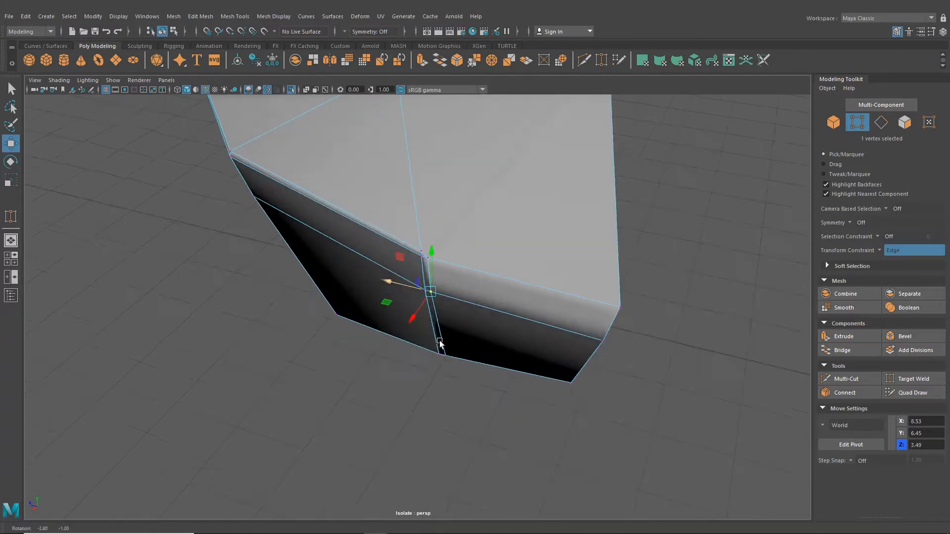
{"action": "left_click_drag", "start_coordinate": [439, 342], "coordinate": [439, 320], "text": "alt"}
Target Weld the new cut's vertex at the tip's band edge onto the adjacent upper corner vertex
{"action": "scroll", "coordinate": [439, 320], "scroll_direction": "up", "scroll_amount": 4}
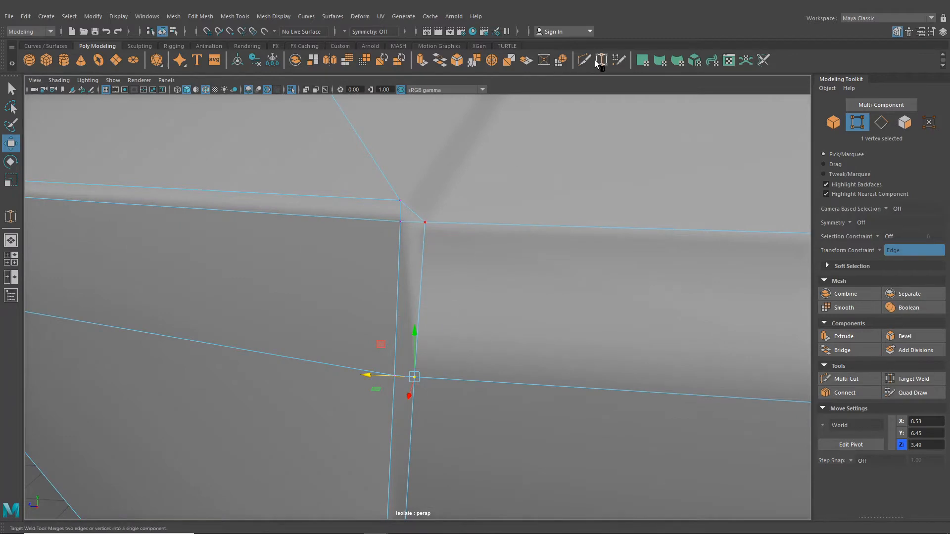
{"action": "left_click", "coordinate": [559, 60]}
{"action": "left_click_drag", "start_coordinate": [425, 223], "coordinate": [424, 308]}
{"action": "left_click", "coordinate": [11, 145]}
Slide the welded tip corner vertex along its edges to X 8.57, Y 6.55, Z 3.48, in line with the band vertex below
{"action": "left_click", "coordinate": [396, 199]}
{"action": "scroll", "coordinate": [383, 202], "scroll_direction": "down", "scroll_amount": 10}
{"action": "scroll", "coordinate": [462, 256], "scroll_direction": "up", "scroll_amount": 3}
{"action": "key", "text": "f"}
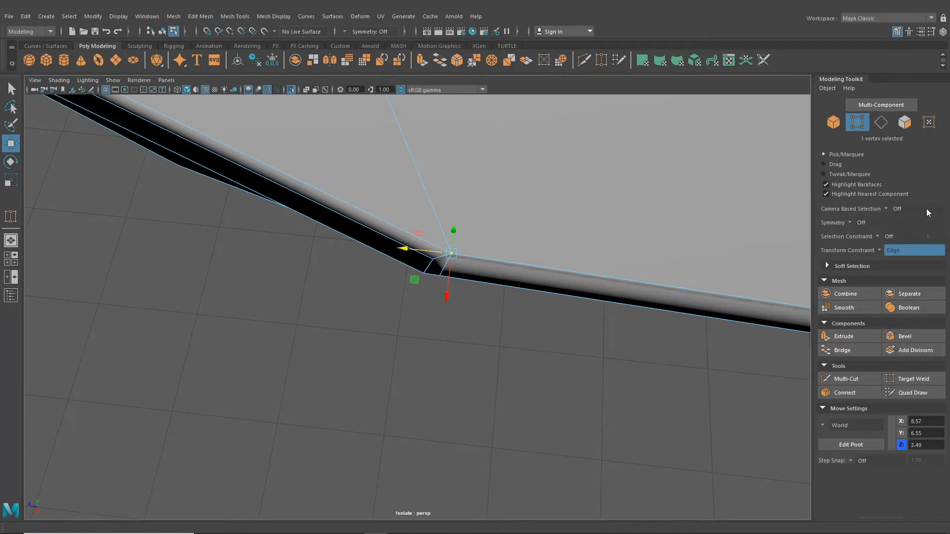
{"action": "middle_click", "coordinate": [880, 252]}
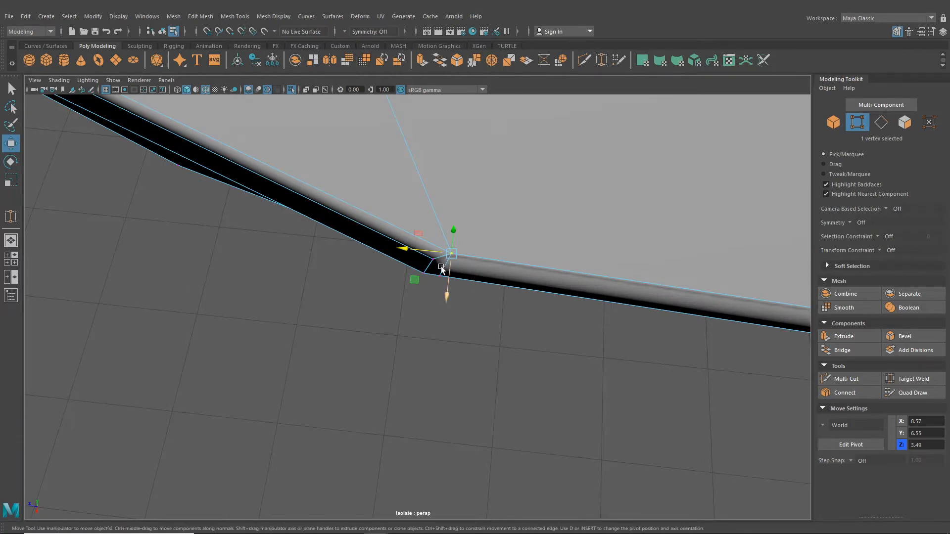
{"action": "left_click_drag", "start_coordinate": [449, 257], "coordinate": [428, 265]}
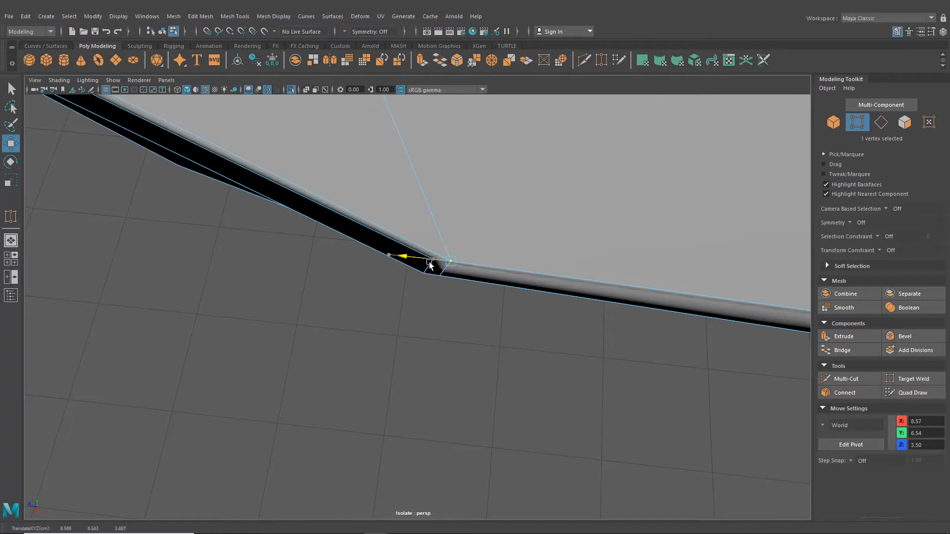
{"action": "left_click_drag", "start_coordinate": [431, 314], "coordinate": [461, 273], "text": "alt"}
{"action": "left_click", "coordinate": [437, 268]}
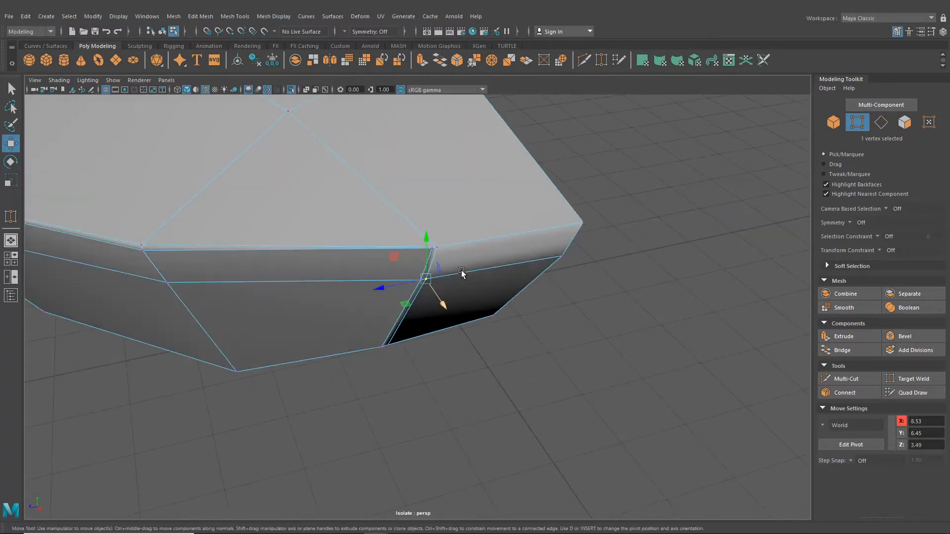
{"action": "scroll", "coordinate": [461, 273], "scroll_direction": "down", "scroll_amount": 5}
{"action": "middle_click_drag", "start_coordinate": [461, 273], "coordinate": [479, 275], "text": "alt"}
{"action": "scroll", "coordinate": [478, 282], "scroll_direction": "up", "scroll_amount": 6}
{"action": "left_click_drag", "start_coordinate": [477, 284], "coordinate": [507, 324], "text": "alt"}
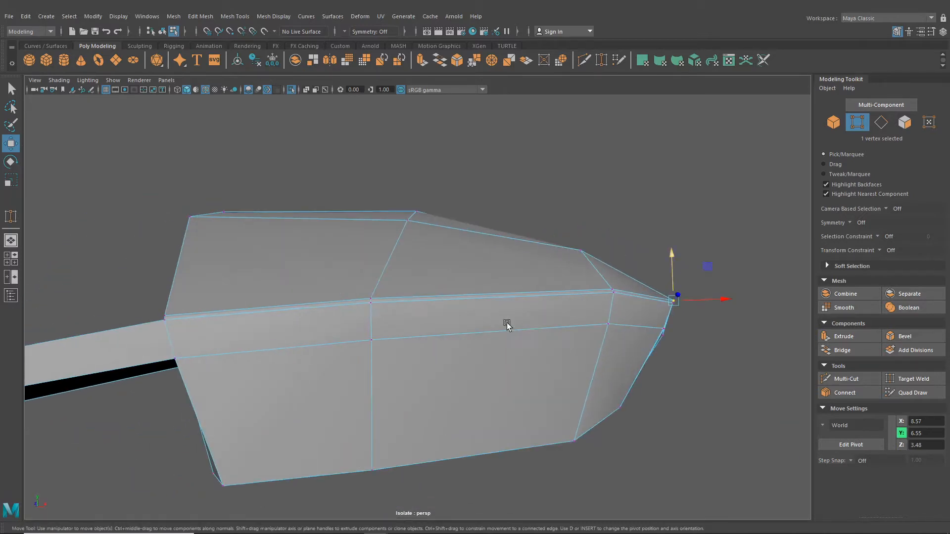
Delete the narrow face strip running along the seam between the upper and lower parts of the mirror housing
{"action": "right_click_drag", "start_coordinate": [355, 251], "coordinate": [355, 286]}
{"action": "double_click", "coordinate": [365, 302]}
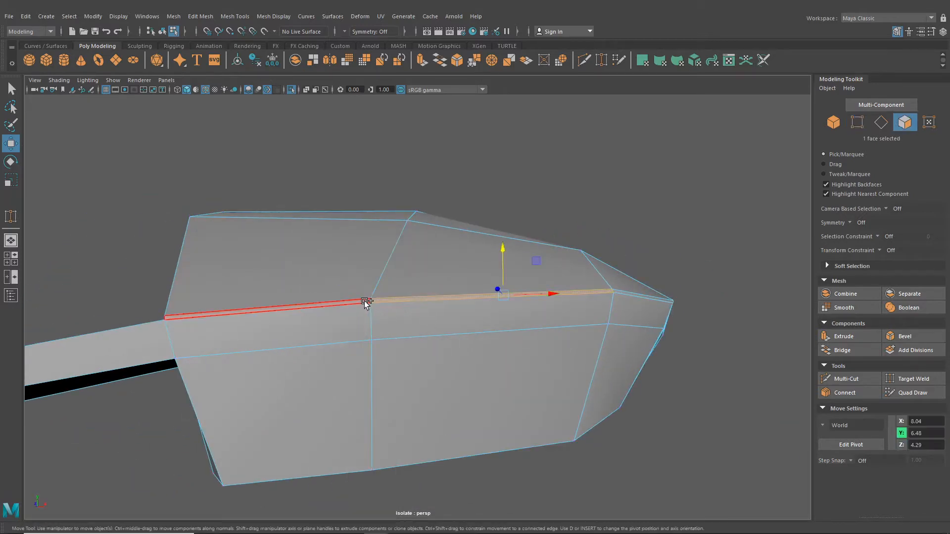
{"action": "left_click_drag", "start_coordinate": [365, 307], "coordinate": [375, 308], "text": "alt"}
{"action": "key", "text": "Delete"}
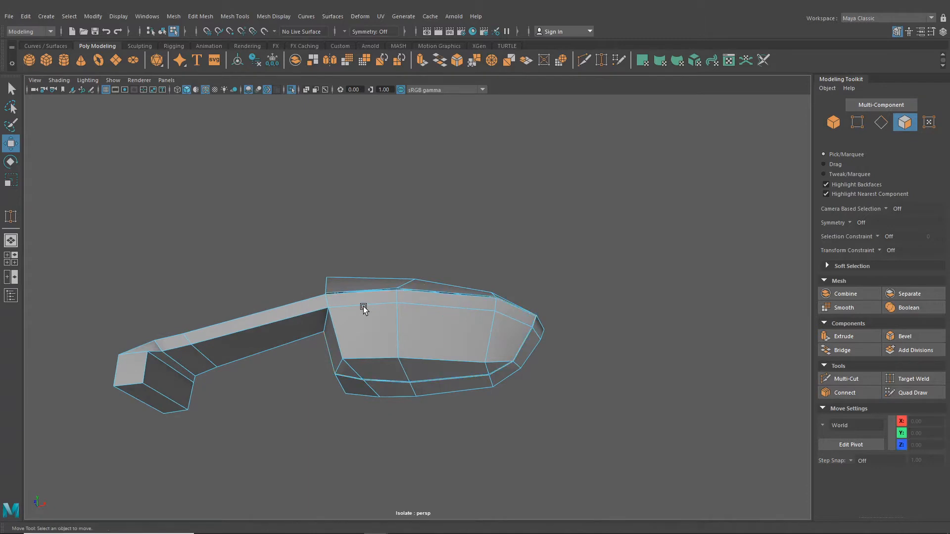
Insert an edge loop in the lower housing right beside its vertical edge nearest the arm
{"action": "left_click", "coordinate": [161, 33]}
{"action": "left_click_drag", "start_coordinate": [296, 121], "coordinate": [299, 190], "text": "alt"}
{"action": "left_click", "coordinate": [256, 188]}
{"action": "left_click_drag", "start_coordinate": [396, 354], "coordinate": [401, 290], "text": "alt"}
{"action": "left_click", "coordinate": [406, 310]}
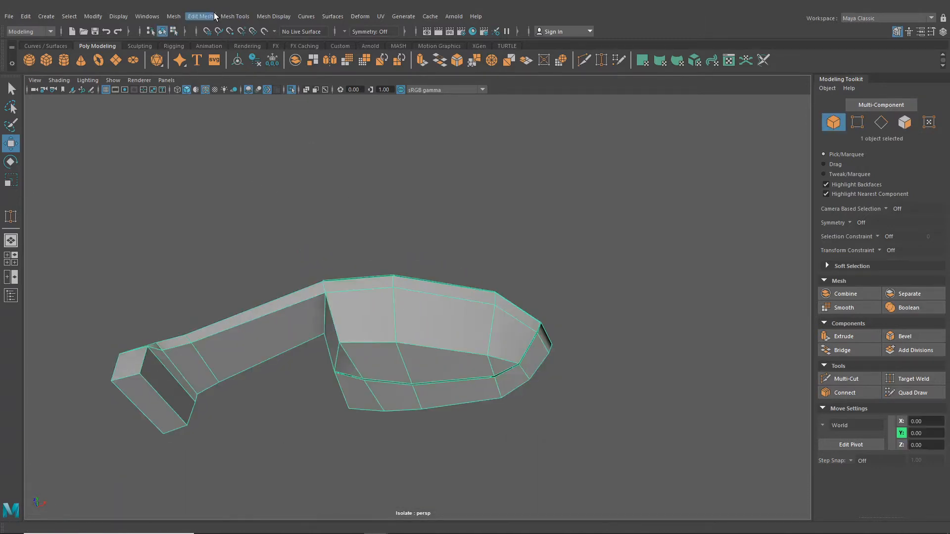
{"action": "left_click", "coordinate": [234, 17]}
{"action": "left_click", "coordinate": [247, 81]}
{"action": "scroll", "coordinate": [342, 165], "scroll_direction": "up", "scroll_amount": 5}
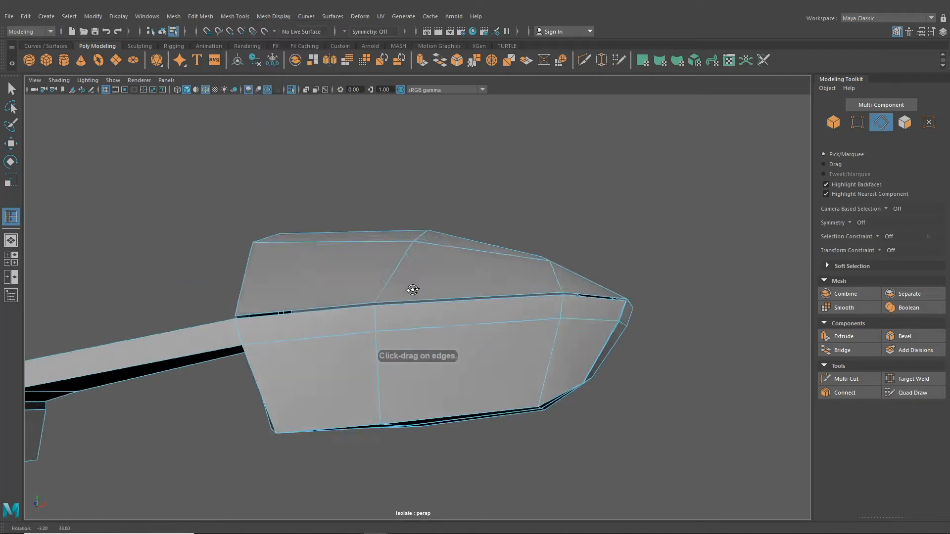
{"action": "left_click_drag", "start_coordinate": [411, 288], "coordinate": [389, 344], "text": "alt"}
{"action": "left_click", "coordinate": [380, 352]}
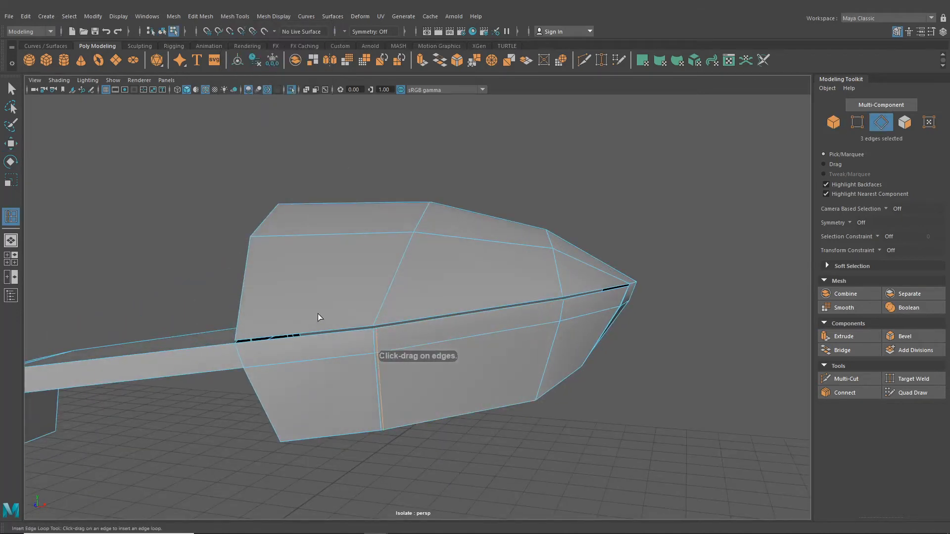
Delete the thin face strip between the close vertical loops on the lower housing and show the whole car again
{"action": "left_click", "coordinate": [11, 89]}
{"action": "key", "text": "F11"}
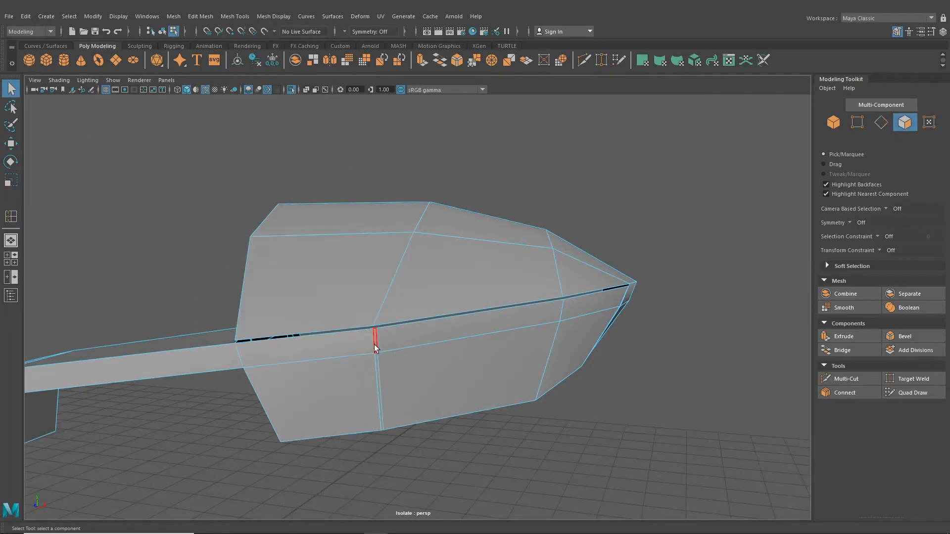
{"action": "left_click_drag", "start_coordinate": [379, 366], "coordinate": [392, 344], "text": "alt"}
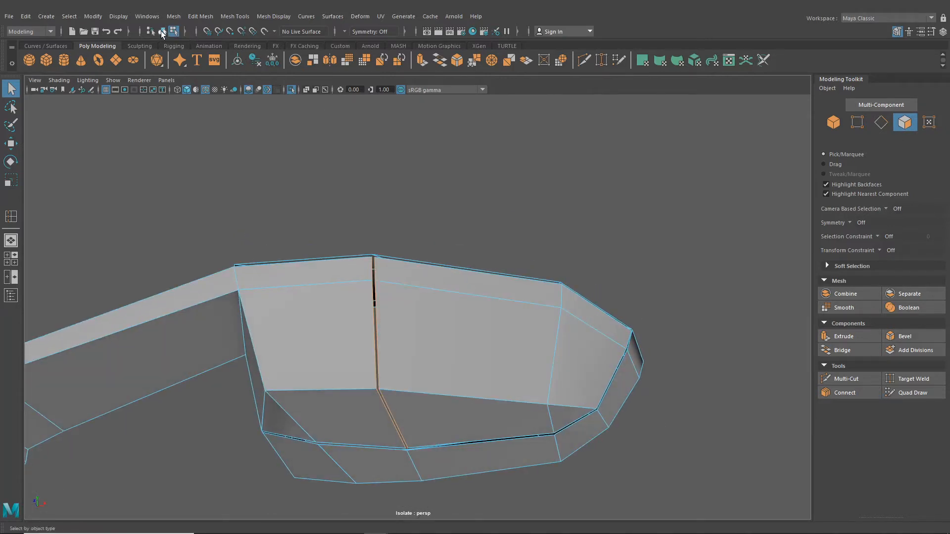
{"action": "left_click", "coordinate": [290, 90]}
{"action": "left_click_drag", "start_coordinate": [441, 225], "coordinate": [509, 285], "text": "alt"}
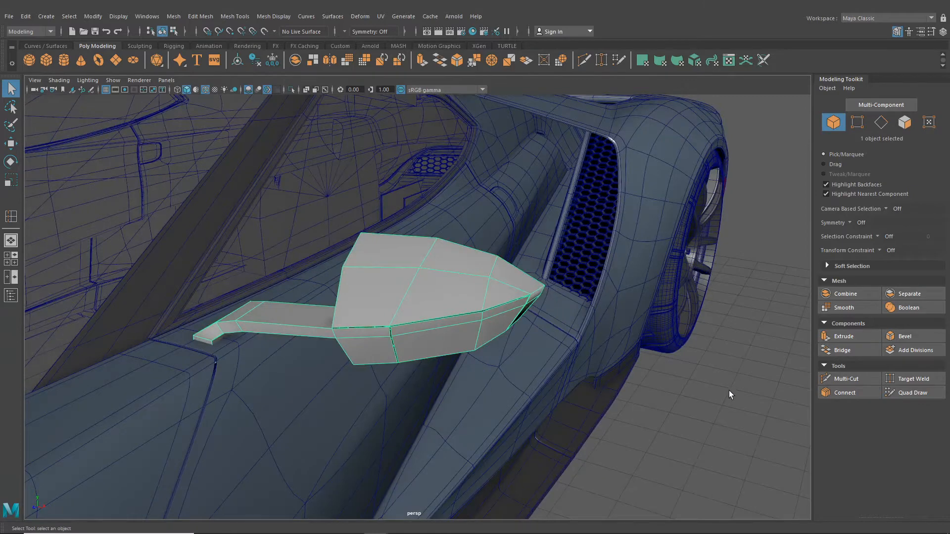
Separate the side mirror mesh into individual objects along the gaps cut in its housing
{"action": "left_click", "coordinate": [728, 390]}
{"action": "scroll", "coordinate": [497, 378], "scroll_direction": "up", "scroll_amount": 4}
{"action": "left_click_drag", "start_coordinate": [497, 379], "coordinate": [527, 385], "text": "alt"}
{"action": "scroll", "coordinate": [404, 361], "scroll_direction": "down", "scroll_amount": 4}
{"action": "left_click_drag", "start_coordinate": [404, 361], "coordinate": [375, 346], "text": "alt"}
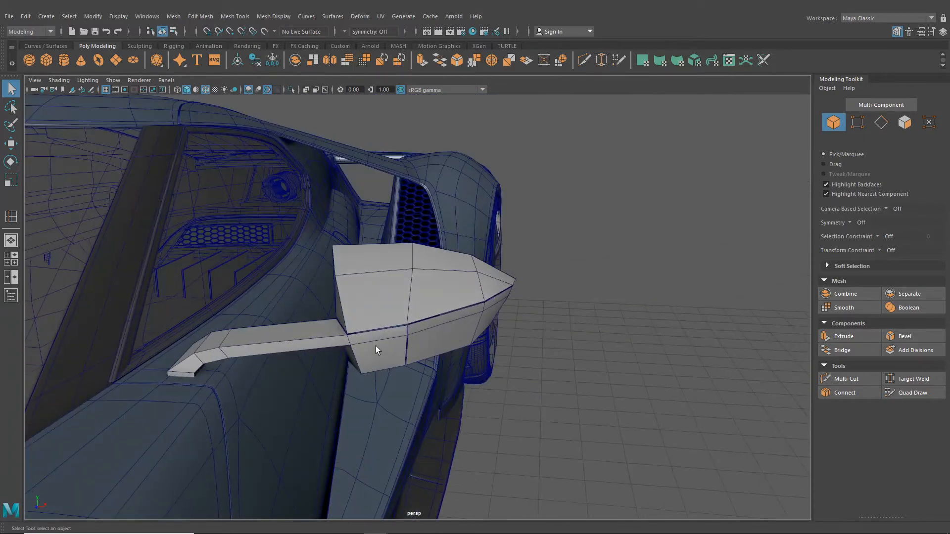
{"action": "left_click", "coordinate": [375, 345]}
{"action": "left_click", "coordinate": [199, 16]}
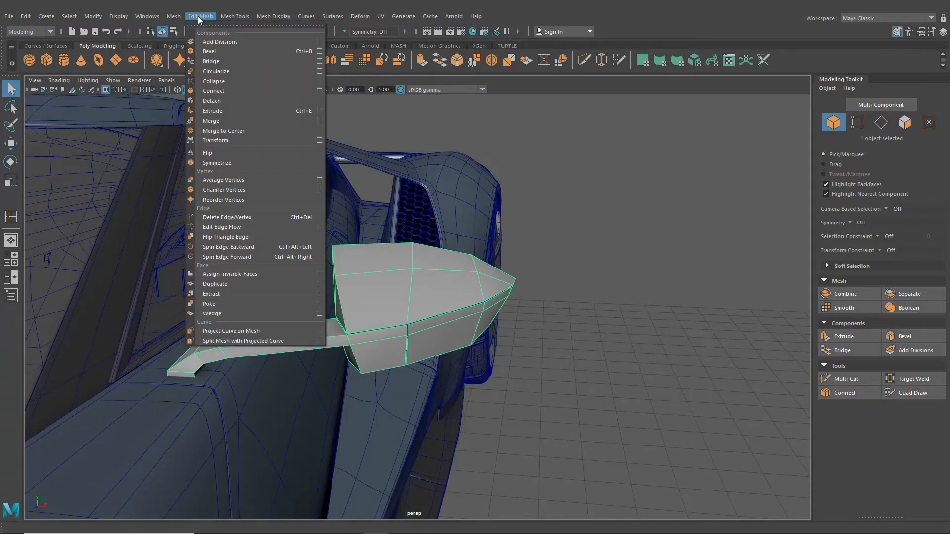
{"action": "mouse_move", "coordinate": [167, 18]}
{"action": "left_click", "coordinate": [196, 61]}
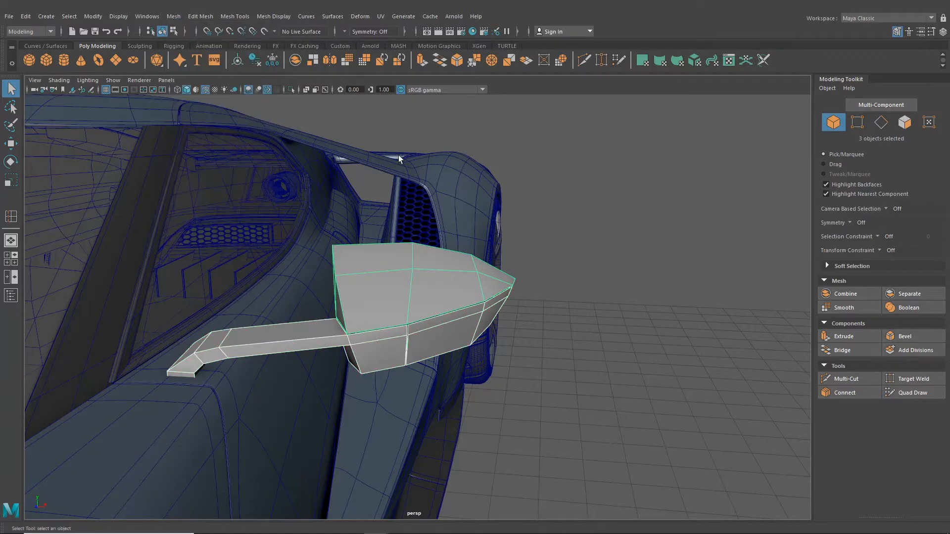
{"action": "left_click", "coordinate": [584, 295]}
{"action": "left_click_drag", "start_coordinate": [583, 296], "coordinate": [613, 297], "text": "alt"}
{"action": "left_click", "coordinate": [434, 303]}
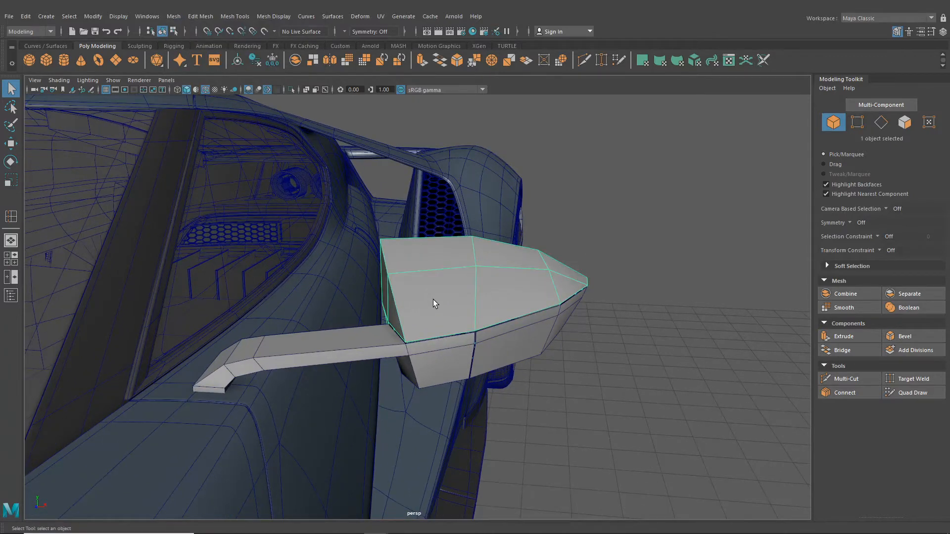
Isolate the mirror piece made up of the arm and the adjoining lower housing section
{"action": "middle_click_drag", "start_coordinate": [440, 360], "coordinate": [449, 378], "text": "alt"}
{"action": "scroll", "coordinate": [417, 398], "scroll_direction": "up", "scroll_amount": 3}
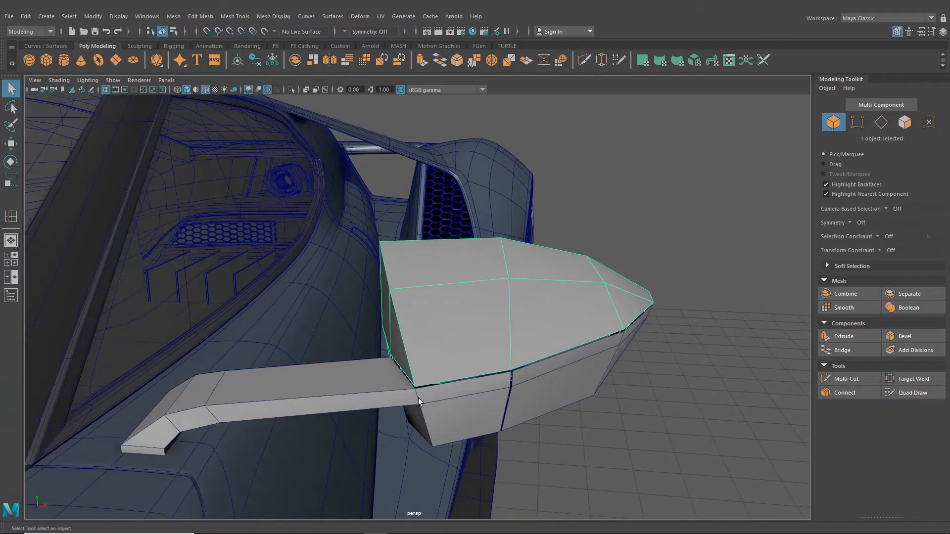
{"action": "left_click_drag", "start_coordinate": [493, 395], "coordinate": [387, 374], "text": "alt"}
{"action": "left_click", "coordinate": [291, 89]}
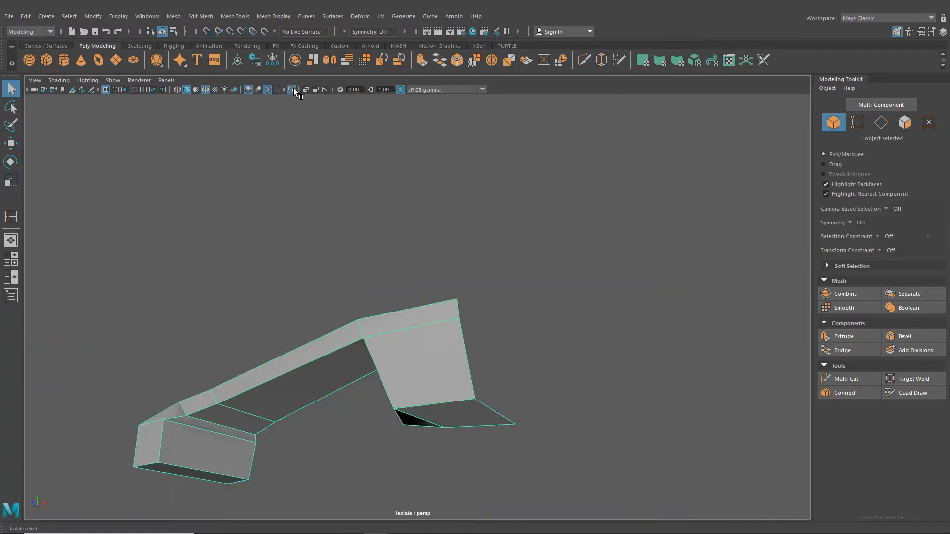
Extrude the upper edge of the arm piece's housing section across its open top, back to the arm's rear corner
{"action": "left_click_drag", "start_coordinate": [451, 296], "coordinate": [499, 326], "text": "alt"}
{"action": "right_click_drag", "start_coordinate": [484, 252], "coordinate": [473, 230]}
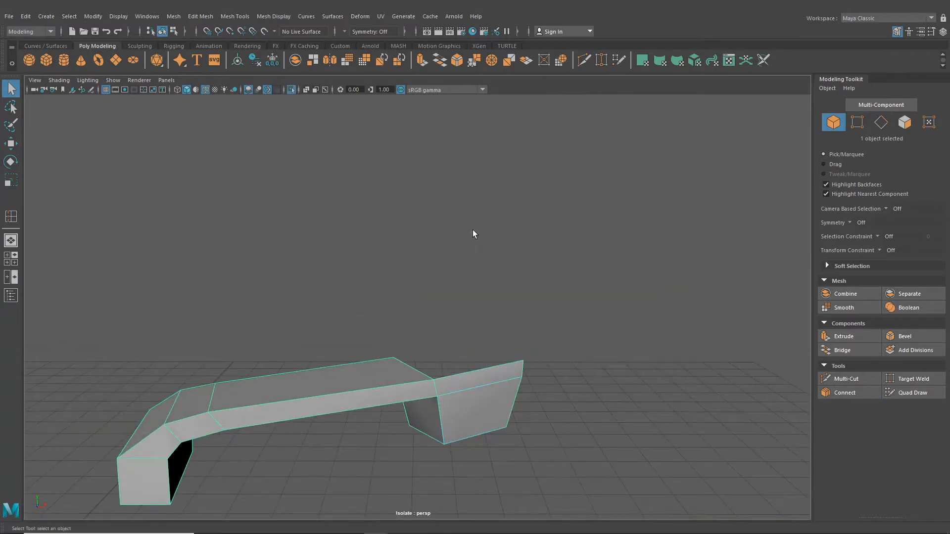
{"action": "left_click", "coordinate": [487, 372]}
{"action": "left_click_drag", "start_coordinate": [487, 371], "coordinate": [485, 402], "text": "alt"}
{"action": "key", "text": "ctrl+e"}
{"action": "left_click_drag", "start_coordinate": [495, 340], "coordinate": [490, 349], "text": "alt"}
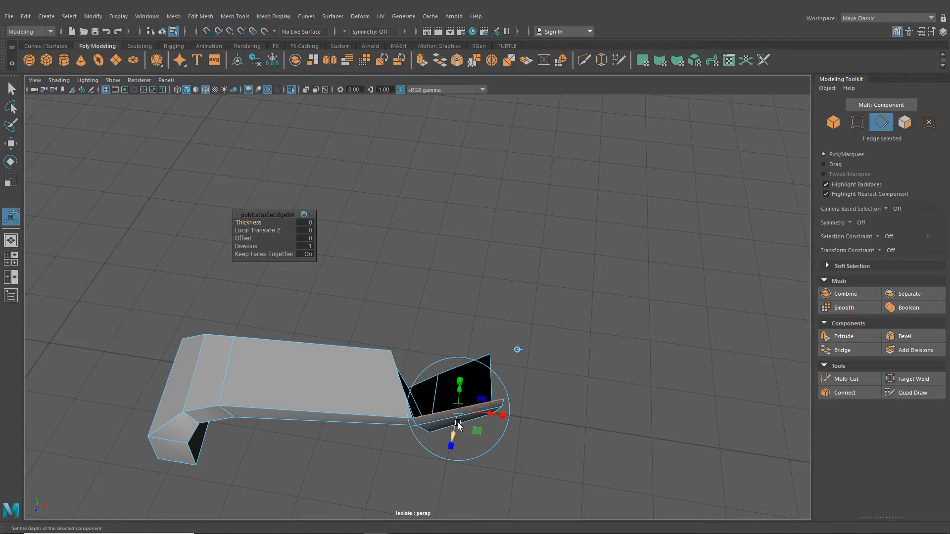
{"action": "left_click_drag", "start_coordinate": [458, 425], "coordinate": [475, 349]}
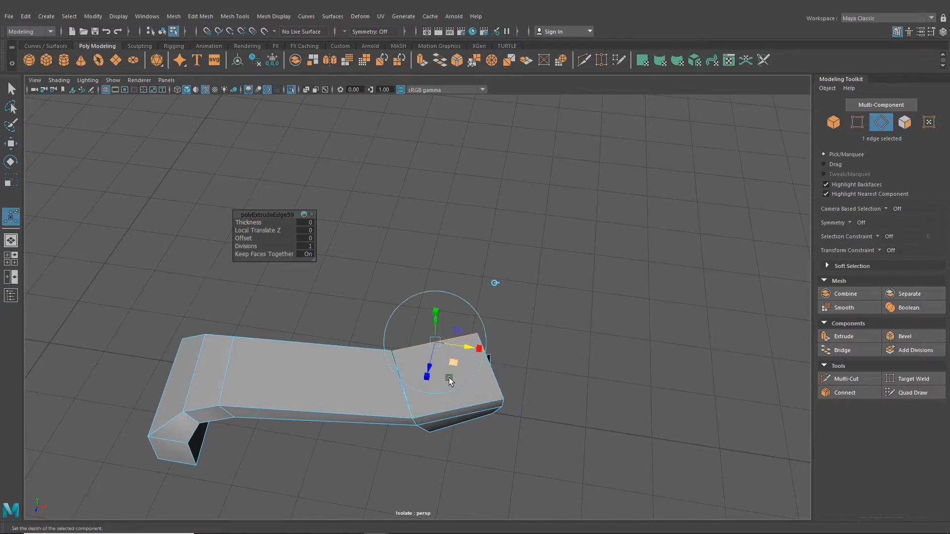
Target Weld the extruded face's rear vertex onto the arm's adjacent rear corner vertex
{"action": "left_click_drag", "start_coordinate": [449, 380], "coordinate": [483, 373], "text": "alt"}
{"action": "right_click_drag", "start_coordinate": [483, 373], "coordinate": [429, 290]}
{"action": "right_click_drag", "start_coordinate": [428, 253], "coordinate": [429, 252]}
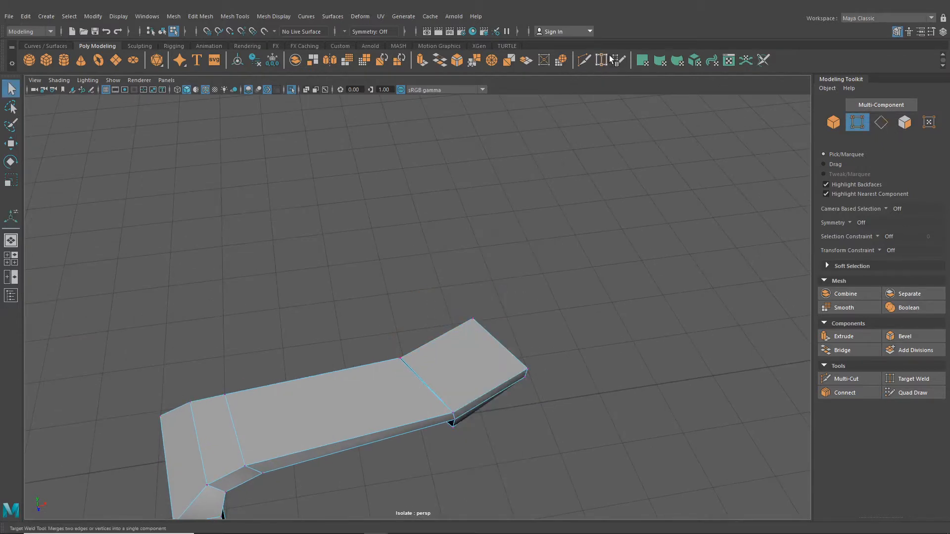
{"action": "left_click", "coordinate": [601, 61]}
{"action": "scroll", "coordinate": [395, 398], "scroll_direction": "up", "scroll_amount": 4}
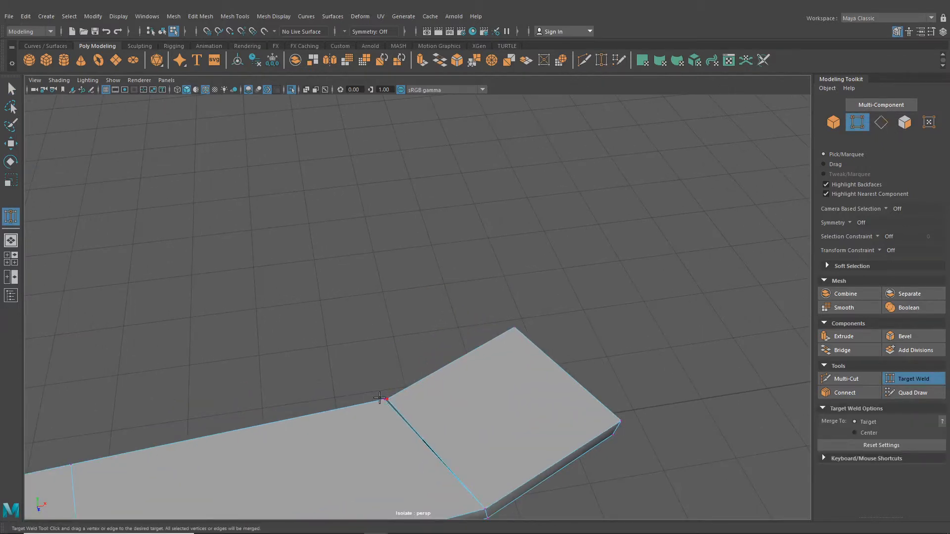
{"action": "scroll", "coordinate": [392, 416], "scroll_direction": "down", "scroll_amount": 5}
{"action": "left_click_drag", "start_coordinate": [392, 415], "coordinate": [258, 385], "text": "alt"}
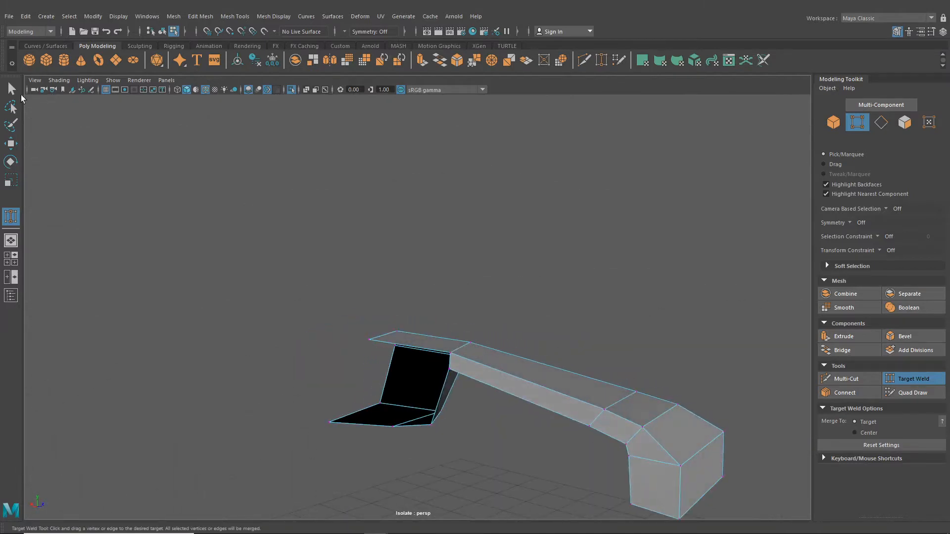
Extrude the nine border edges around the arm piece's opening with Local Translate Z -0.012, and bring back the whole car
{"action": "left_click", "coordinate": [11, 89]}
{"action": "left_click_drag", "start_coordinate": [331, 349], "coordinate": [392, 337], "text": "alt"}
{"action": "right_click_drag", "start_coordinate": [392, 337], "coordinate": [392, 225]}
{"action": "middle_click_drag", "start_coordinate": [429, 345], "coordinate": [504, 360], "text": "alt"}
{"action": "left_click_drag", "start_coordinate": [510, 349], "coordinate": [502, 361], "text": "alt"}
{"action": "key", "text": "ctrl+e"}
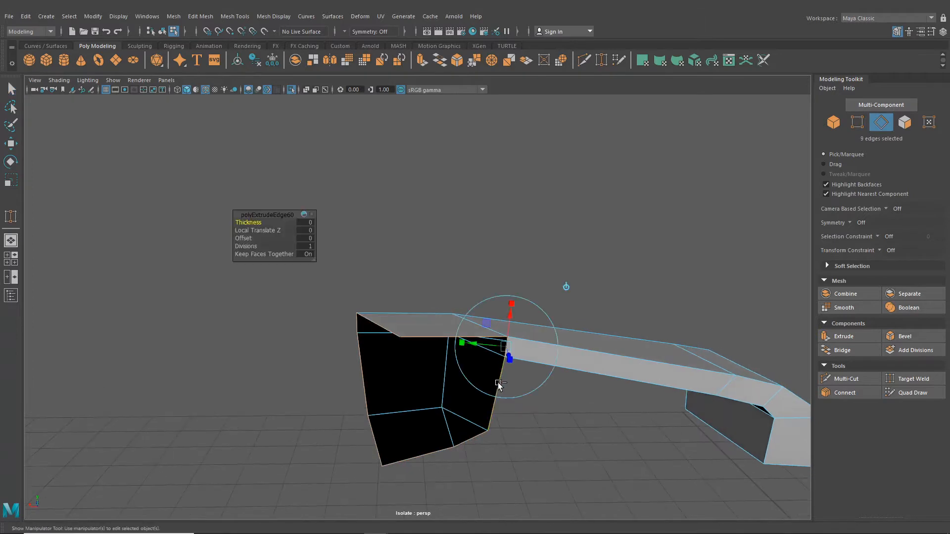
{"action": "scroll", "coordinate": [501, 388], "scroll_direction": "up", "scroll_amount": 4}
{"action": "middle_click_drag", "start_coordinate": [516, 383], "coordinate": [505, 377], "text": "alt"}
{"action": "left_click_drag", "start_coordinate": [505, 376], "coordinate": [518, 402], "text": "alt"}
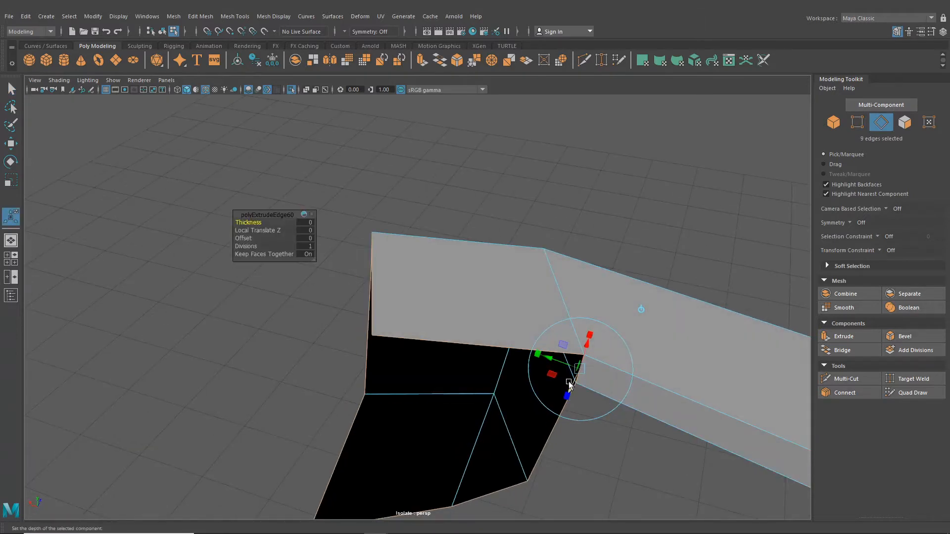
{"action": "left_click_drag", "start_coordinate": [567, 364], "coordinate": [503, 310]}
{"action": "key", "text": "ctrl+z"}
{"action": "left_click_drag", "start_coordinate": [502, 311], "coordinate": [502, 396], "text": "alt"}
{"action": "left_click_drag", "start_coordinate": [278, 98], "coordinate": [302, 303], "text": "alt"}
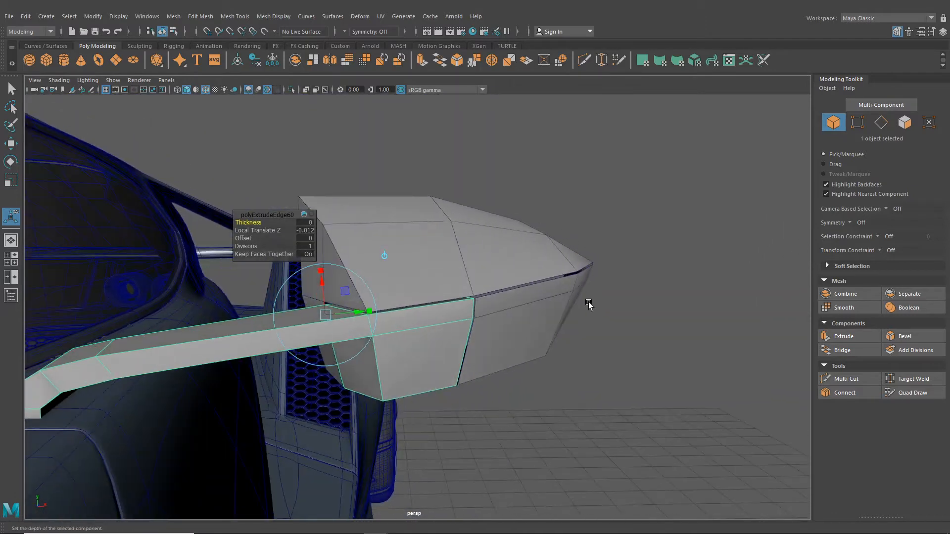
Check the arm piece in smooth mesh preview beside the other housing parts
{"action": "left_click", "coordinate": [590, 305]}
{"action": "left_click", "coordinate": [361, 343]}
{"action": "key", "text": "3"}
{"action": "left_click", "coordinate": [571, 407]}
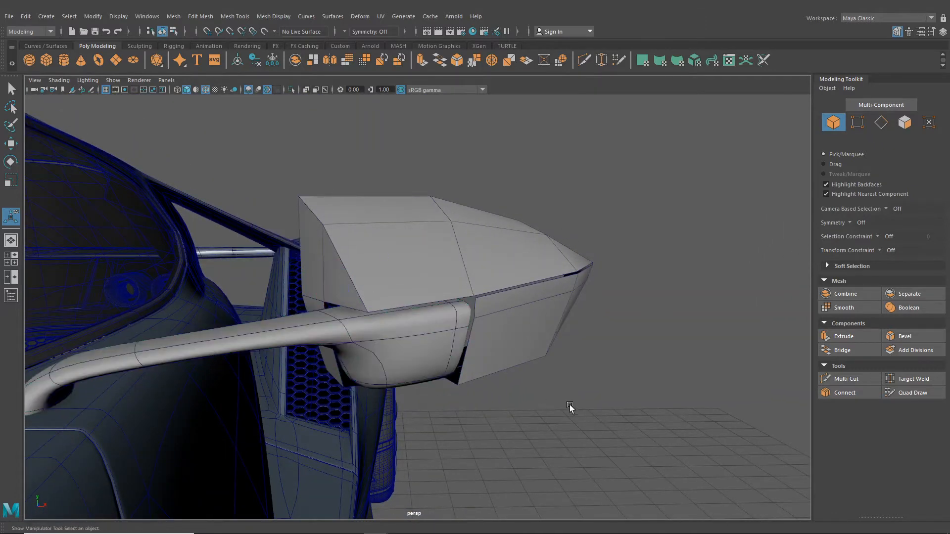
{"action": "left_click_drag", "start_coordinate": [571, 407], "coordinate": [504, 370], "text": "alt"}
Check the outer lower housing piece in smooth mesh preview, and return it to its unsmoothed display
{"action": "left_click", "coordinate": [567, 362]}
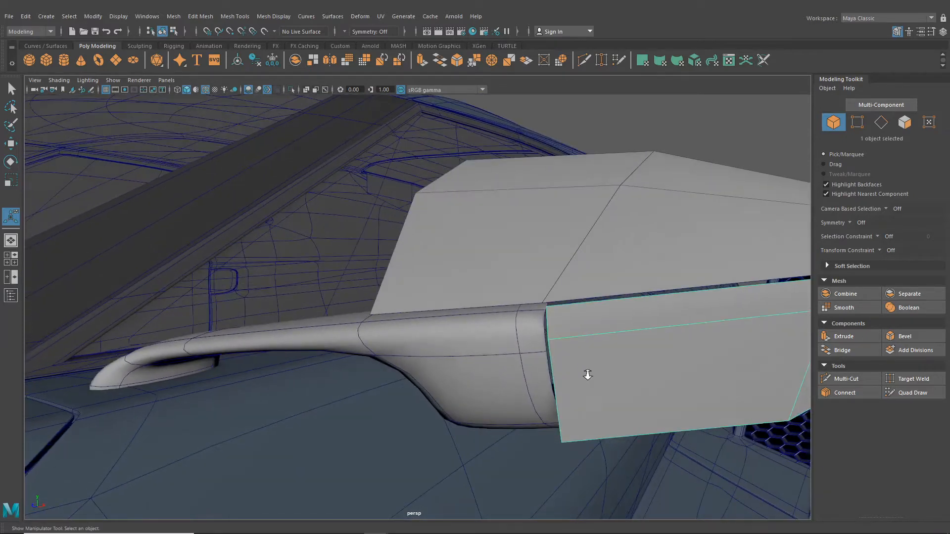
{"action": "scroll", "coordinate": [587, 374], "scroll_direction": "down", "scroll_amount": 3}
{"action": "left_click_drag", "start_coordinate": [585, 383], "coordinate": [611, 352], "text": "alt"}
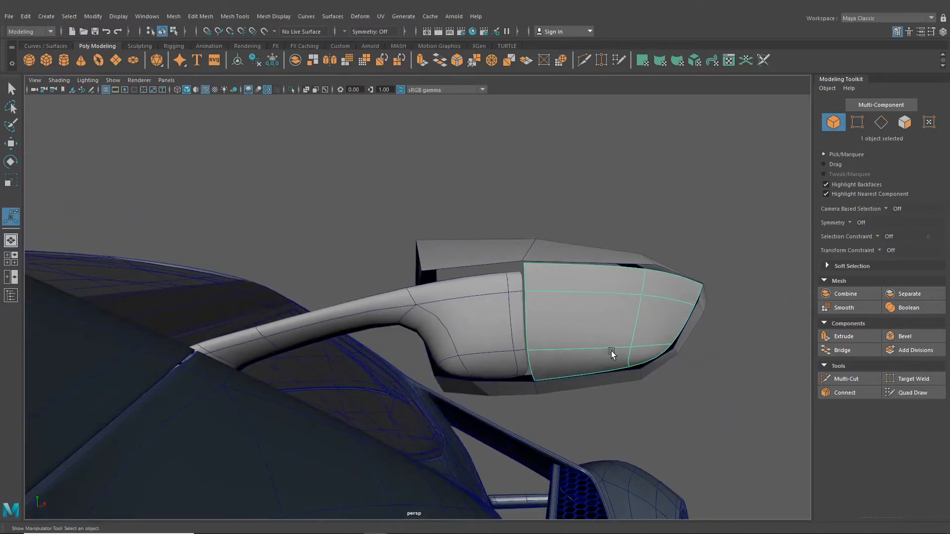
{"action": "key", "text": "1"}
Isolate the outer lower housing piece together with the arm piece and turn off the arm's smooth preview
{"action": "right_click_drag", "start_coordinate": [595, 320], "coordinate": [596, 233]}
{"action": "left_click_drag", "start_coordinate": [601, 252], "coordinate": [566, 303], "text": "alt"}
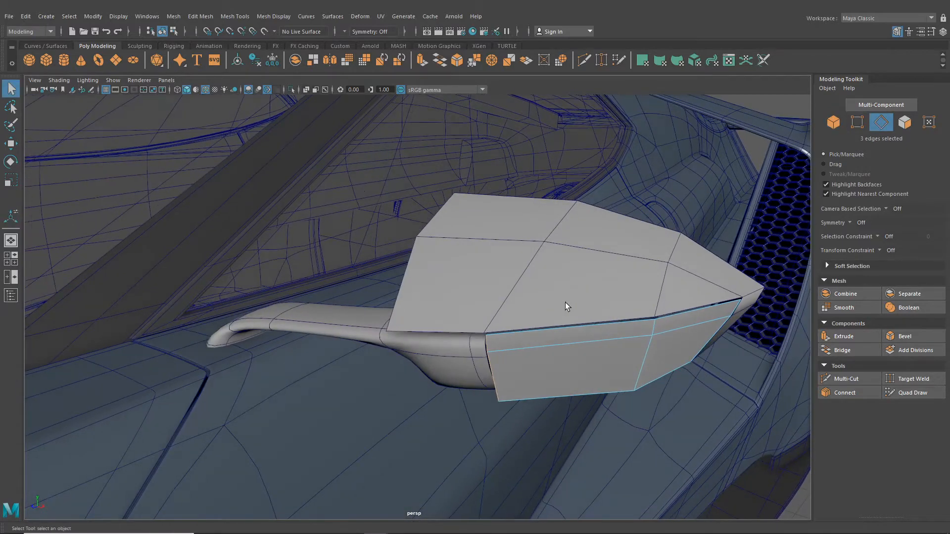
{"action": "left_click", "coordinate": [472, 378], "text": "shift"}
{"action": "left_click", "coordinate": [290, 90]}
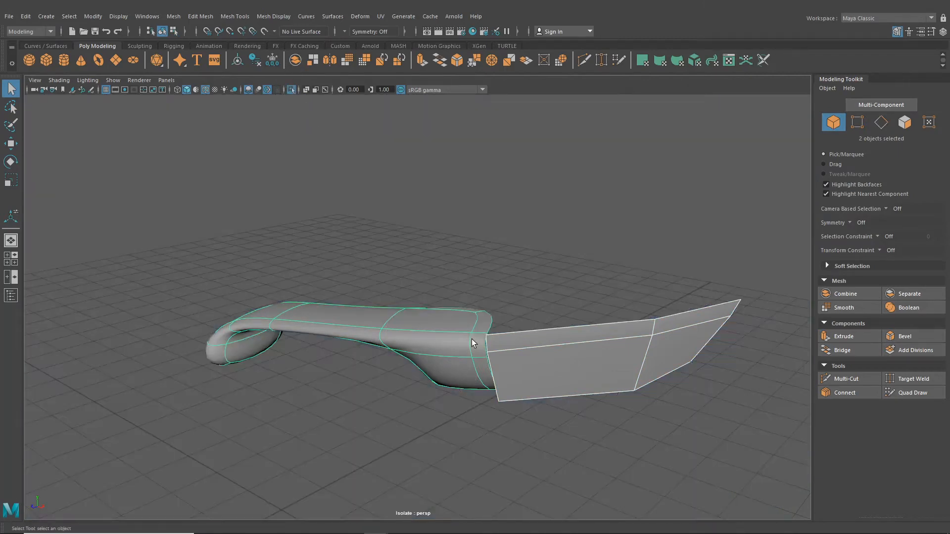
{"action": "key", "text": "1"}
Extrude the outer housing piece's two upper front edges rearward across its open top, level with the arm piece's top face
{"action": "right_click_drag", "start_coordinate": [522, 252], "coordinate": [523, 224]}
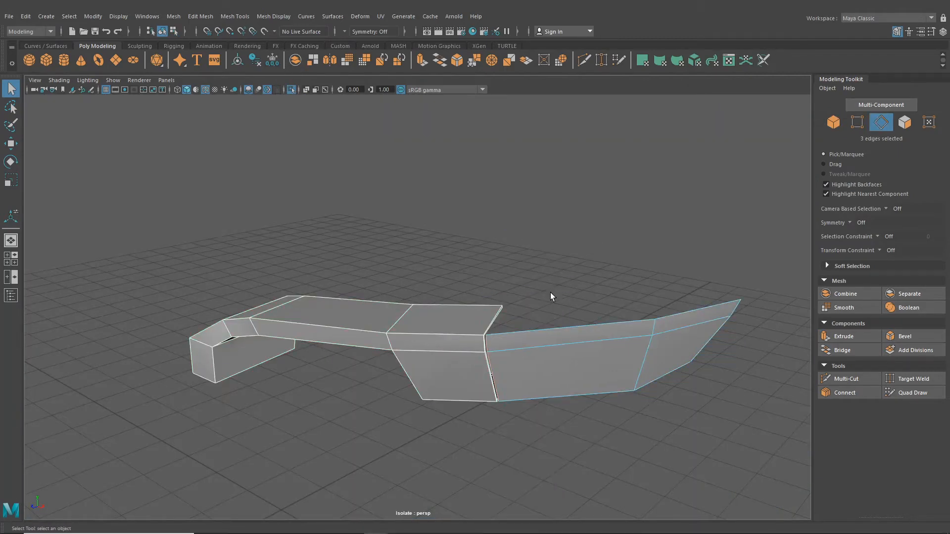
{"action": "left_click_drag", "start_coordinate": [550, 292], "coordinate": [559, 363], "text": "alt"}
{"action": "left_click", "coordinate": [562, 404]}
{"action": "left_click_drag", "start_coordinate": [563, 420], "coordinate": [571, 402], "text": "alt"}
{"action": "left_click", "coordinate": [652, 396], "text": "shift"}
{"action": "key", "text": "ctrl+e"}
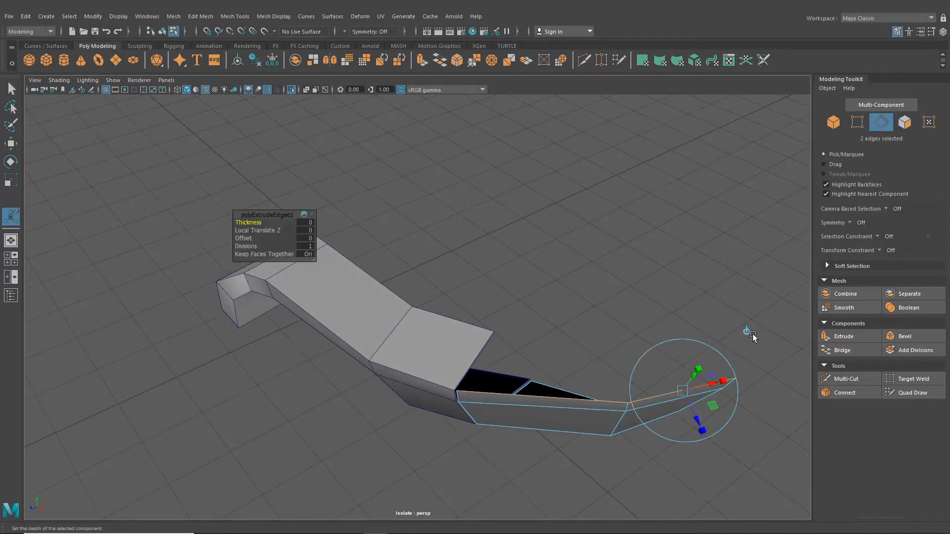
{"action": "left_click", "coordinate": [747, 331]}
{"action": "left_click_drag", "start_coordinate": [593, 390], "coordinate": [603, 341]}
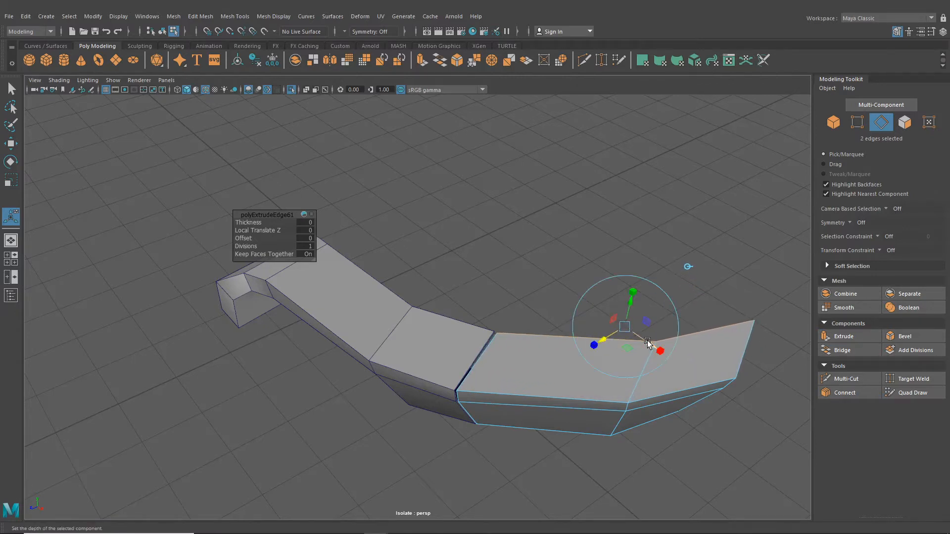
Pull the outer rear corner vertex of the outer housing piece's new top face inward to shorten its pointed tip
{"action": "left_click_drag", "start_coordinate": [595, 380], "coordinate": [356, 287], "text": "alt"}
{"action": "right_click_drag", "start_coordinate": [352, 251], "coordinate": [324, 254]}
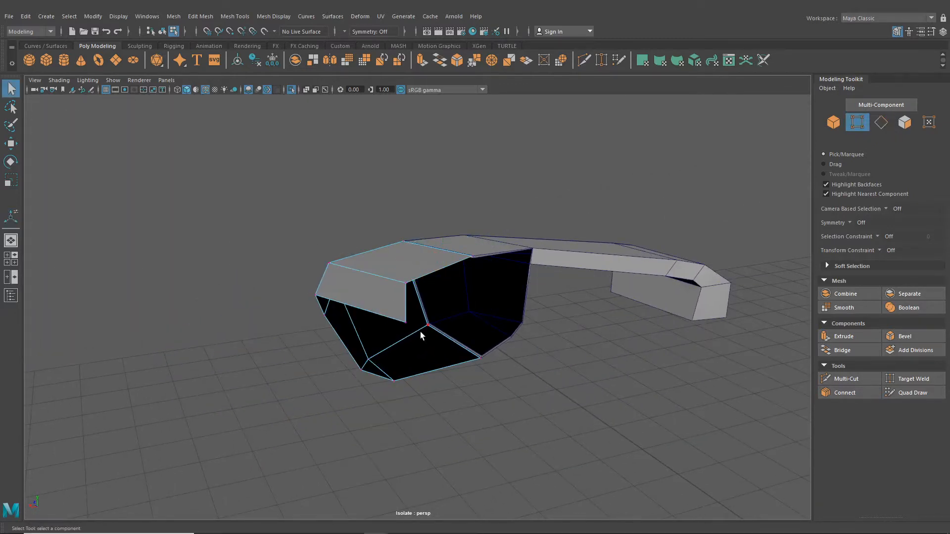
{"action": "left_click", "coordinate": [6, 149]}
{"action": "left_click_drag", "start_coordinate": [366, 257], "coordinate": [569, 356], "text": "alt"}
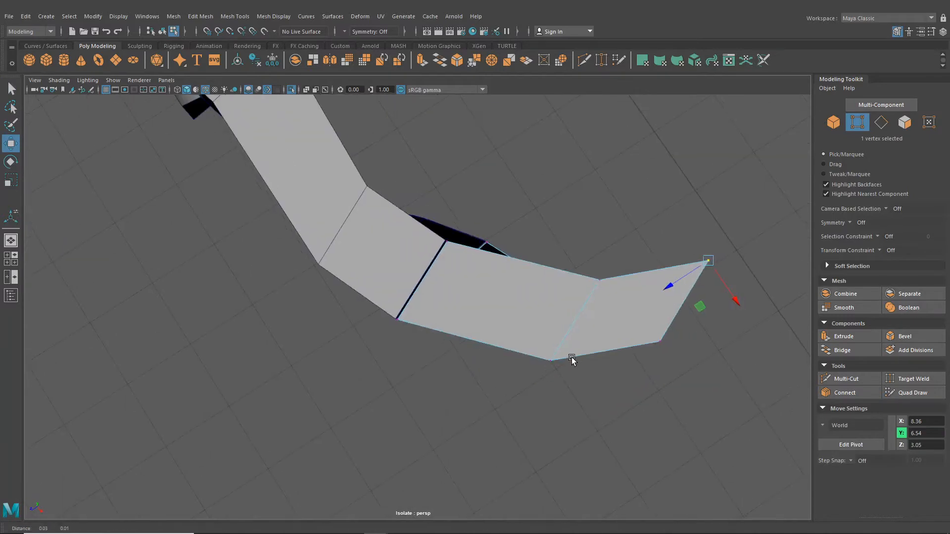
{"action": "middle_click_drag", "start_coordinate": [570, 356], "coordinate": [444, 357], "text": "alt"}
{"action": "left_click_drag", "start_coordinate": [516, 289], "coordinate": [521, 321]}
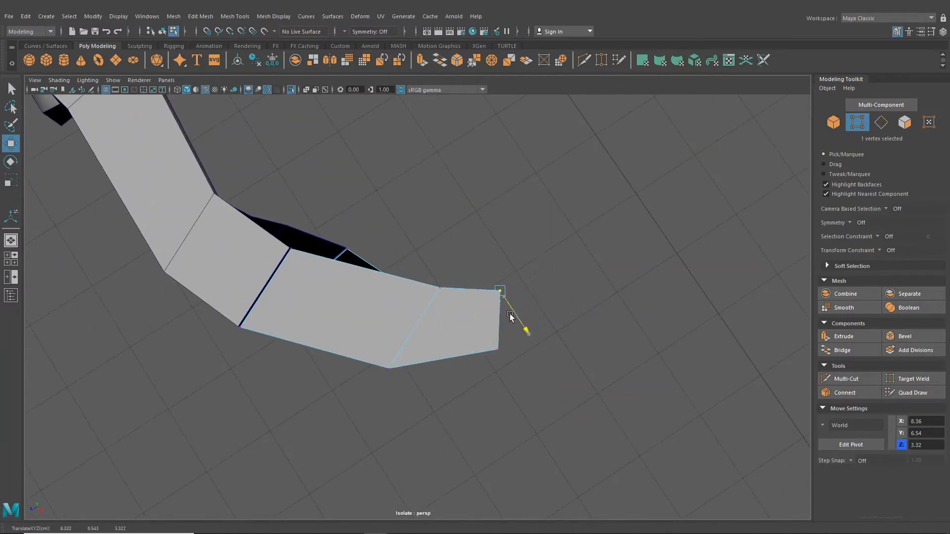
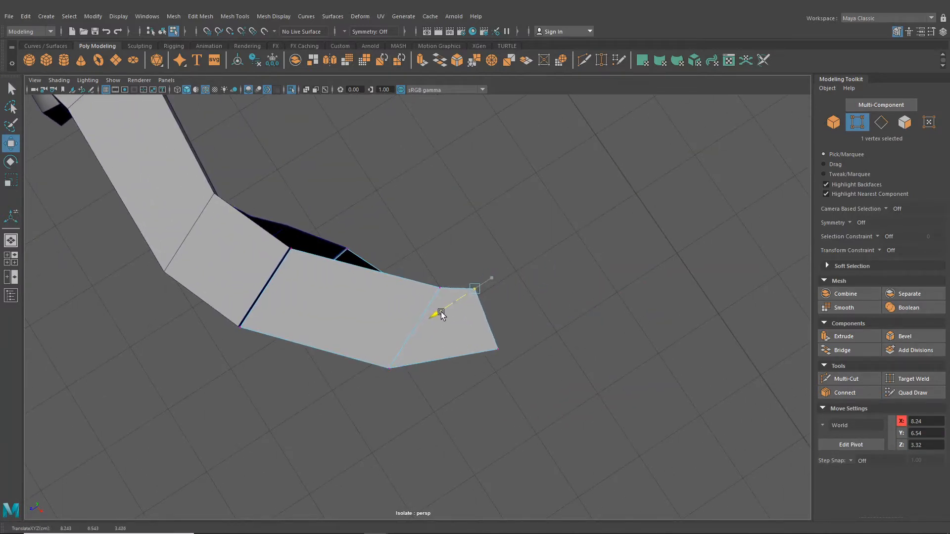
Bring back the surrounding mirror parts and shift the top face's outer rear corner vertex to fit inside the upper housing's rim
{"action": "left_click", "coordinate": [291, 91]}
{"action": "left_click_drag", "start_coordinate": [342, 257], "coordinate": [396, 188], "text": "alt"}
{"action": "right_click_drag", "start_coordinate": [396, 188], "coordinate": [307, 178], "text": "alt"}
{"action": "left_click_drag", "start_coordinate": [308, 178], "coordinate": [214, 181], "text": "alt"}
{"action": "middle_click_drag", "start_coordinate": [215, 181], "coordinate": [328, 254], "text": "alt"}
{"action": "right_click_drag", "start_coordinate": [328, 253], "coordinate": [446, 284], "text": "alt"}
{"action": "left_click_drag", "start_coordinate": [445, 284], "coordinate": [388, 291], "text": "alt"}
{"action": "left_click_drag", "start_coordinate": [498, 330], "coordinate": [585, 318]}
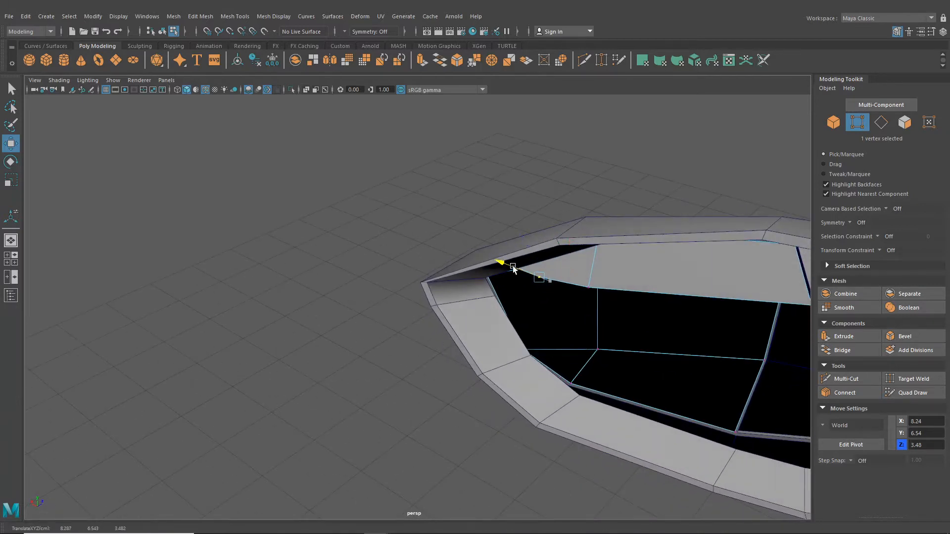
Move the middle rear vertex of the outer piece's top face along Z to about 3.65
{"action": "left_click_drag", "start_coordinate": [544, 267], "coordinate": [559, 276], "text": "alt"}
{"action": "left_click", "coordinate": [588, 305]}
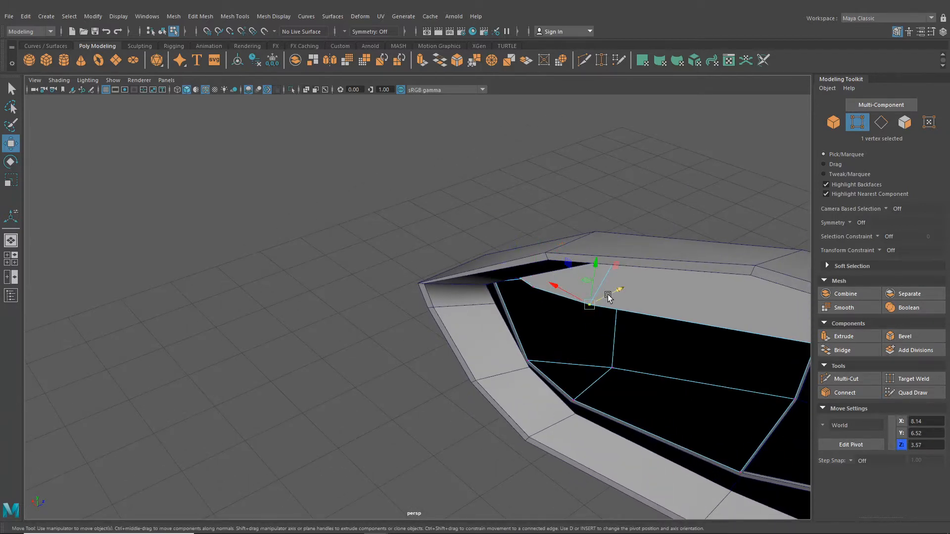
{"action": "mouse_move", "coordinate": [607, 295]}
{"action": "left_mouse_down"}
{"action": "mouse_move", "coordinate": [616, 290]}
{"action": "mouse_move", "coordinate": [591, 296]}
{"action": "mouse_move", "coordinate": [603, 309]}
{"action": "left_mouse_up"}
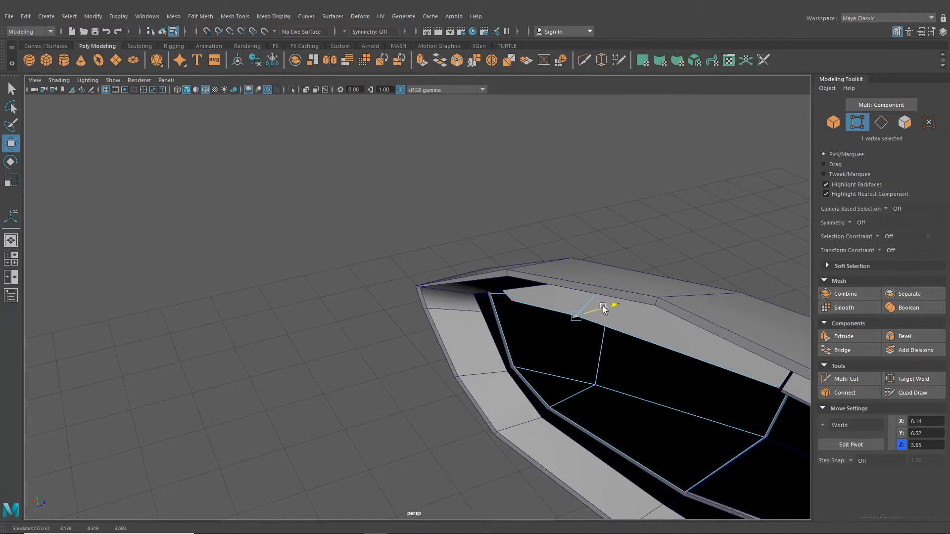
Isolate the outer lower housing piece and extrude its open border edges with a Local Translate Z of about -0.016
{"action": "left_click", "coordinate": [163, 31]}
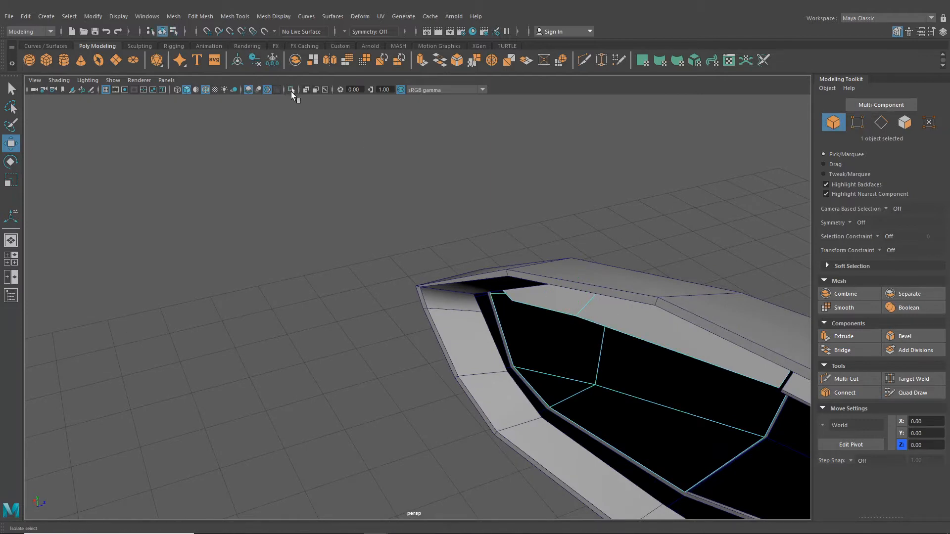
{"action": "left_click", "coordinate": [291, 91]}
{"action": "right_click_drag", "start_coordinate": [587, 251], "coordinate": [589, 305]}
{"action": "right_click_drag", "start_coordinate": [574, 233], "coordinate": [575, 234]}
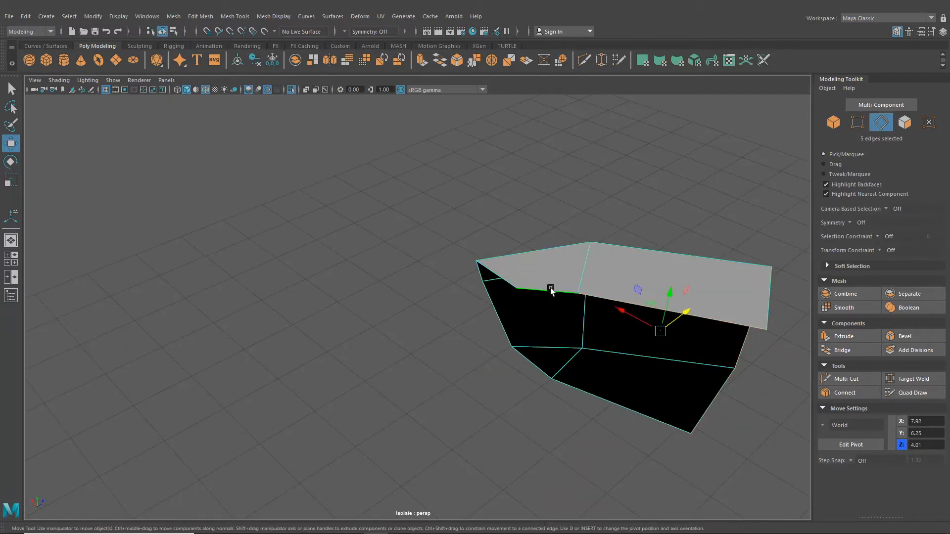
{"action": "key", "text": "ctrl+e"}
{"action": "left_click_drag", "start_coordinate": [524, 320], "coordinate": [479, 278], "text": "alt"}
{"action": "left_click_drag", "start_coordinate": [583, 339], "coordinate": [349, 180], "text": "alt"}
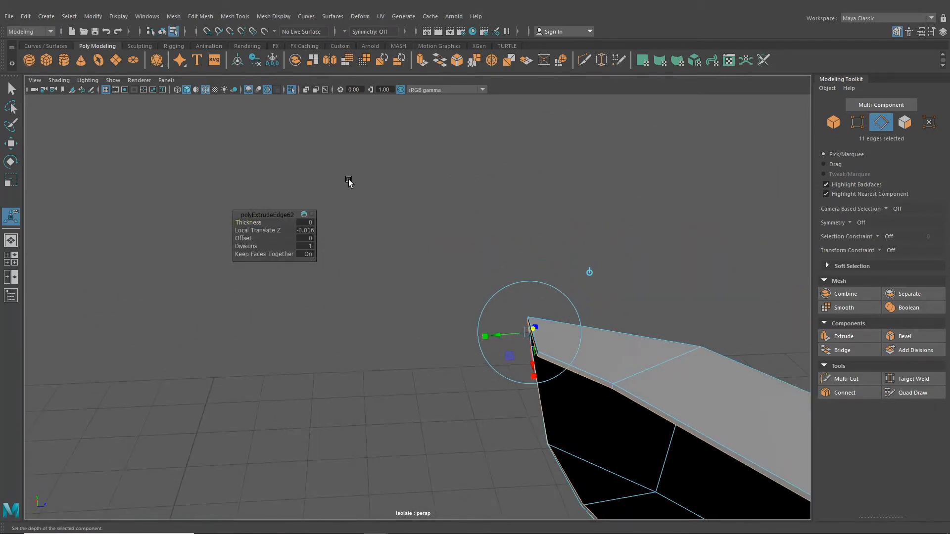
Show the whole car again and turn on smooth mesh preview for the outer lower housing piece and the arm piece
{"action": "left_click", "coordinate": [296, 89]}
{"action": "left_click_drag", "start_coordinate": [540, 295], "coordinate": [355, 313], "text": "alt"}
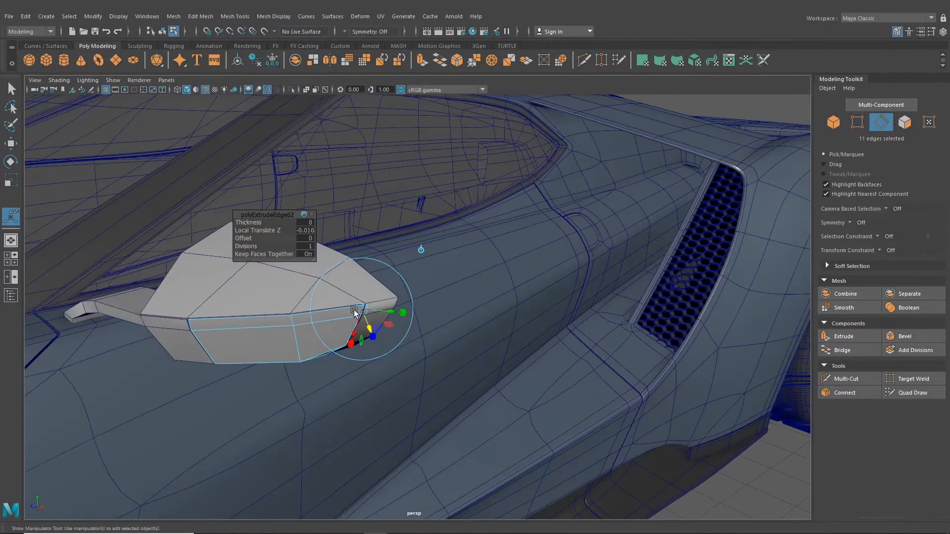
{"action": "left_click", "coordinate": [161, 34]}
{"action": "scroll", "coordinate": [352, 304], "scroll_direction": "down", "scroll_amount": 4}
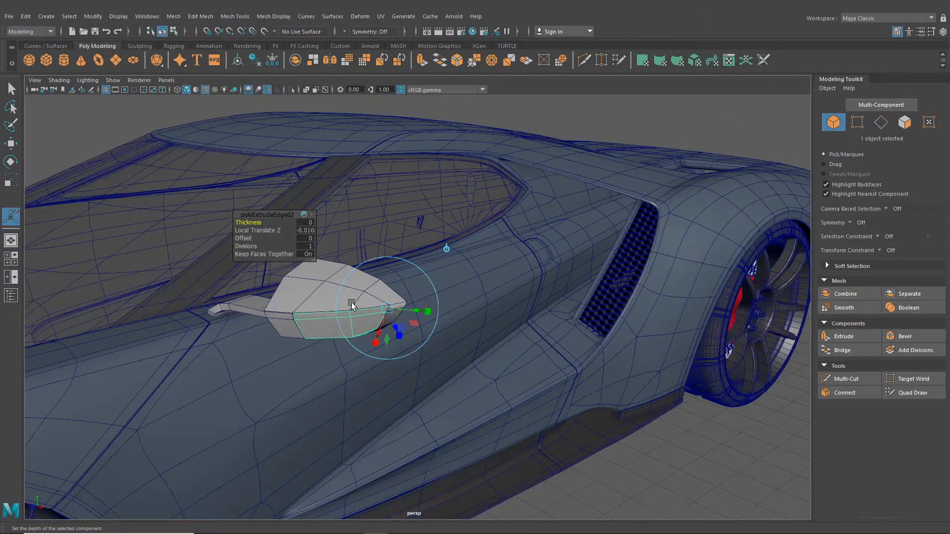
{"action": "left_click", "coordinate": [286, 324]}
{"action": "key", "text": "3"}
{"action": "left_click", "coordinate": [643, 471]}
Inspect the smoothed lower housing pieces from several angles and select the upper mirror housing shell
{"action": "scroll", "coordinate": [358, 390], "scroll_direction": "up", "scroll_amount": 2}
{"action": "middle_click_drag", "start_coordinate": [358, 390], "coordinate": [491, 364], "text": "alt"}
{"action": "scroll", "coordinate": [490, 364], "scroll_direction": "up", "scroll_amount": 4}
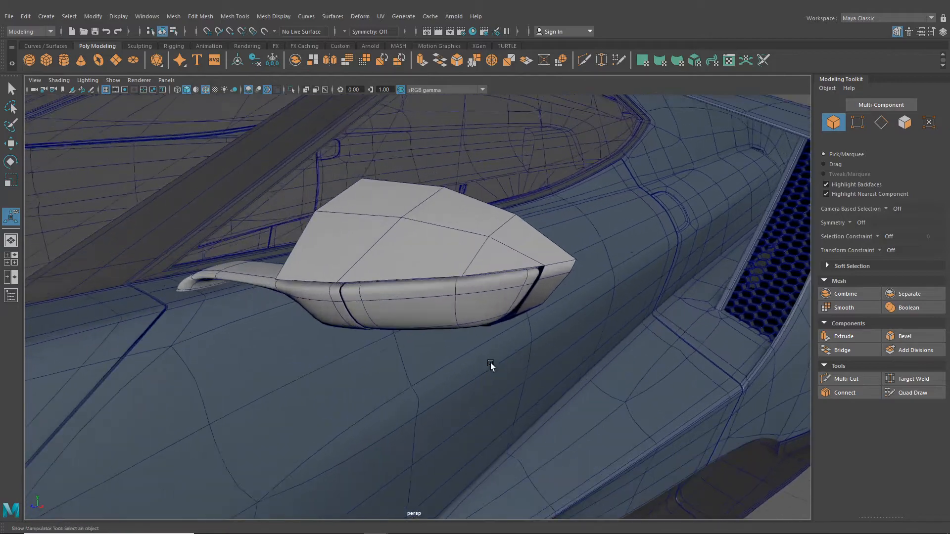
{"action": "left_click_drag", "start_coordinate": [490, 365], "coordinate": [534, 354], "text": "alt"}
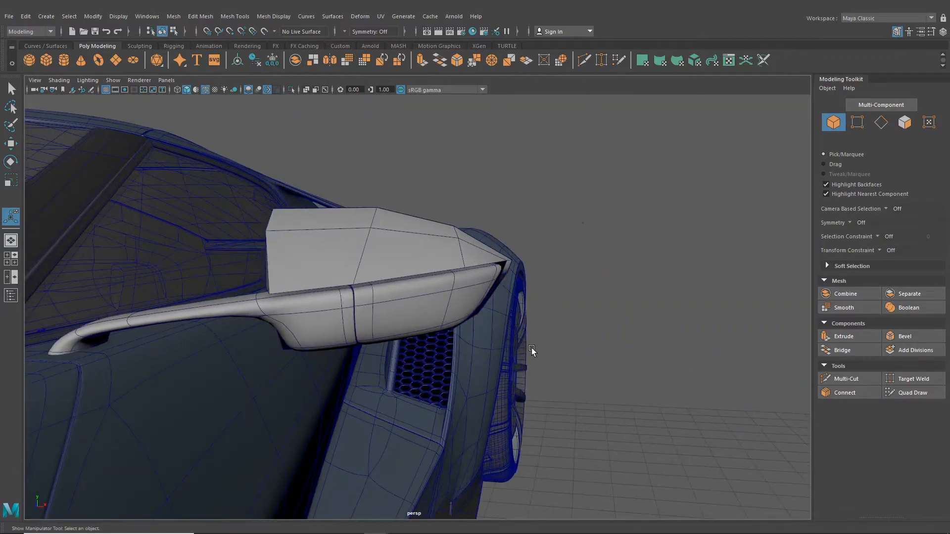
{"action": "left_click_drag", "start_coordinate": [429, 332], "coordinate": [458, 333], "text": "alt"}
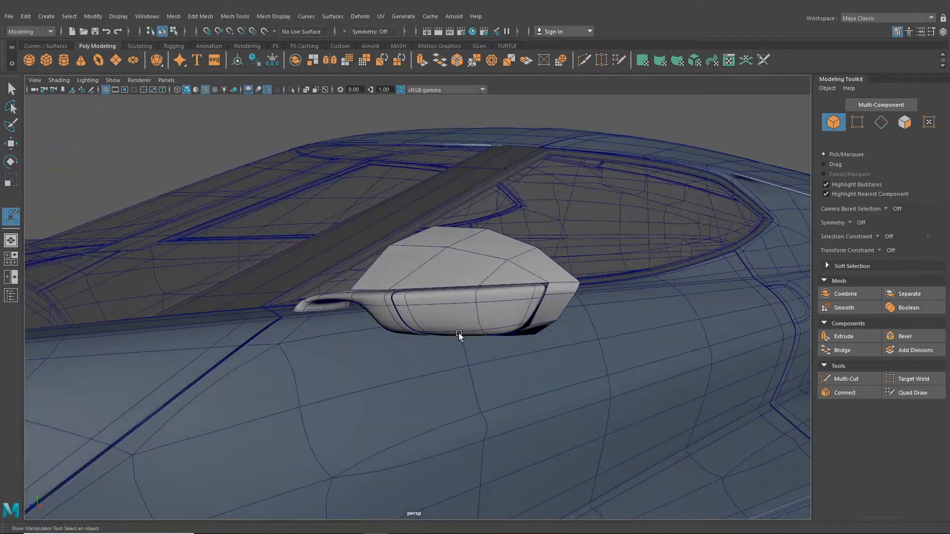
{"action": "left_click", "coordinate": [481, 266]}
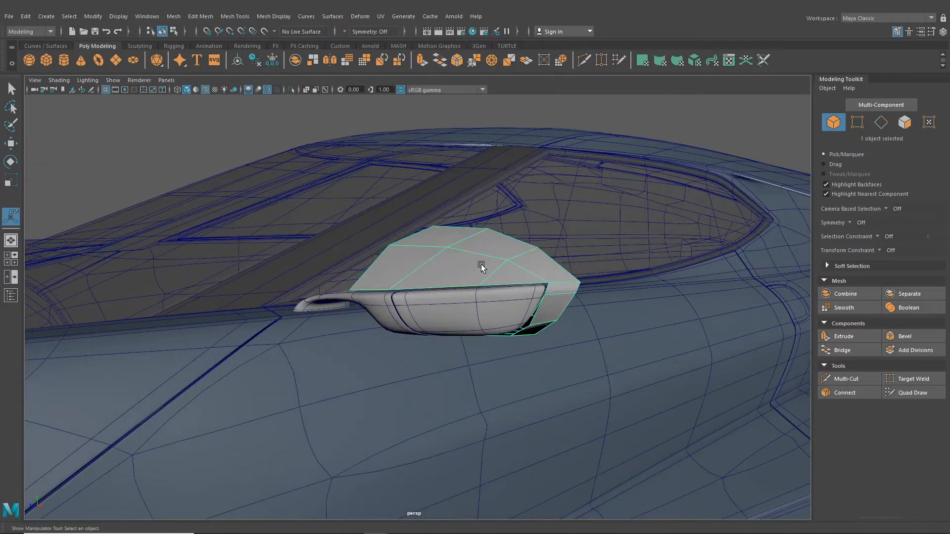
Isolate the mirror housing and extrude the edges around its open rim slightly inward to form a thin lip
{"action": "left_click", "coordinate": [292, 91]}
{"action": "left_click_drag", "start_coordinate": [466, 251], "coordinate": [549, 250], "text": "alt"}
{"action": "right_click_drag", "start_coordinate": [396, 254], "coordinate": [396, 230]}
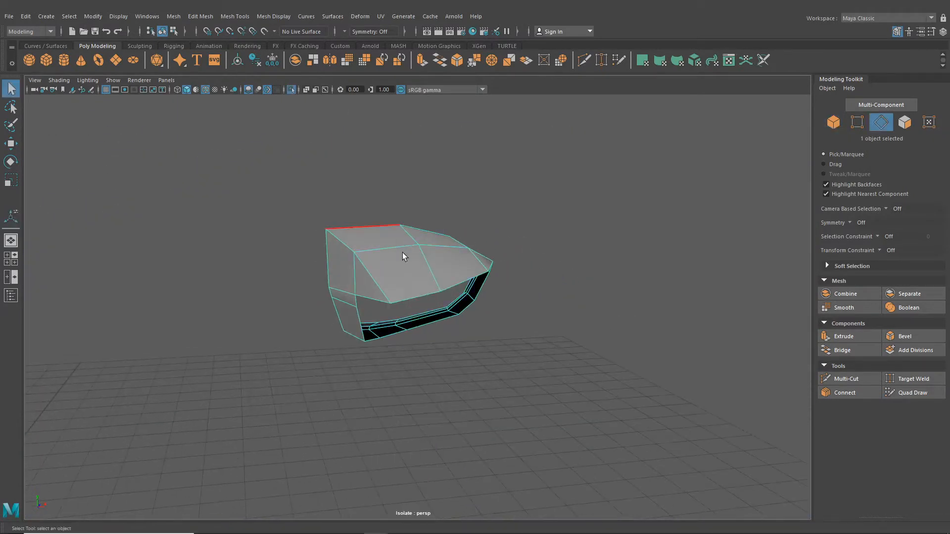
{"action": "double_click", "coordinate": [408, 298]}
{"action": "left_click_drag", "start_coordinate": [408, 298], "coordinate": [537, 344], "text": "alt"}
{"action": "key", "text": "ctrl+e"}
{"action": "scroll", "coordinate": [435, 330], "scroll_direction": "up", "scroll_amount": 5}
{"action": "left_click_drag", "start_coordinate": [438, 325], "coordinate": [443, 327]}
{"action": "left_click_drag", "start_coordinate": [574, 347], "coordinate": [387, 335], "text": "alt"}
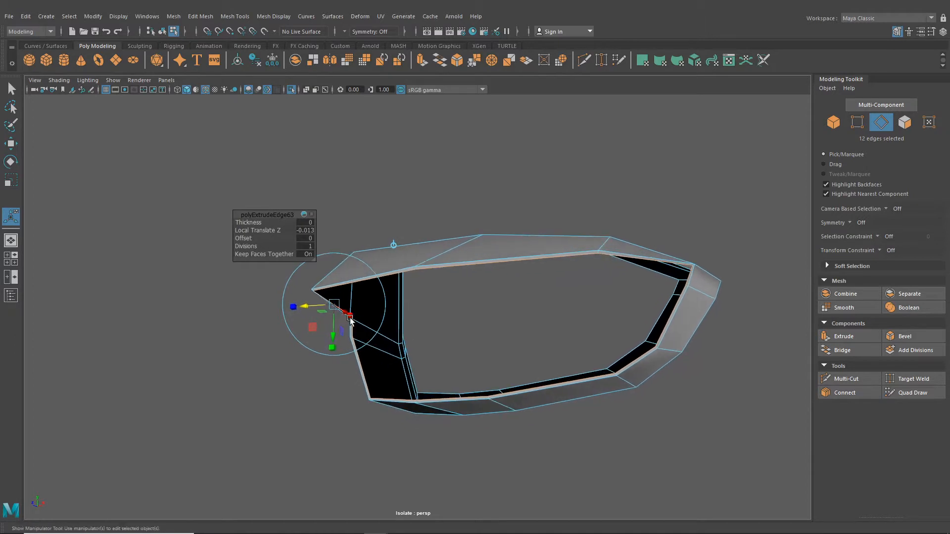
{"action": "left_click_drag", "start_coordinate": [311, 307], "coordinate": [313, 307]}
{"action": "key", "text": "q"}
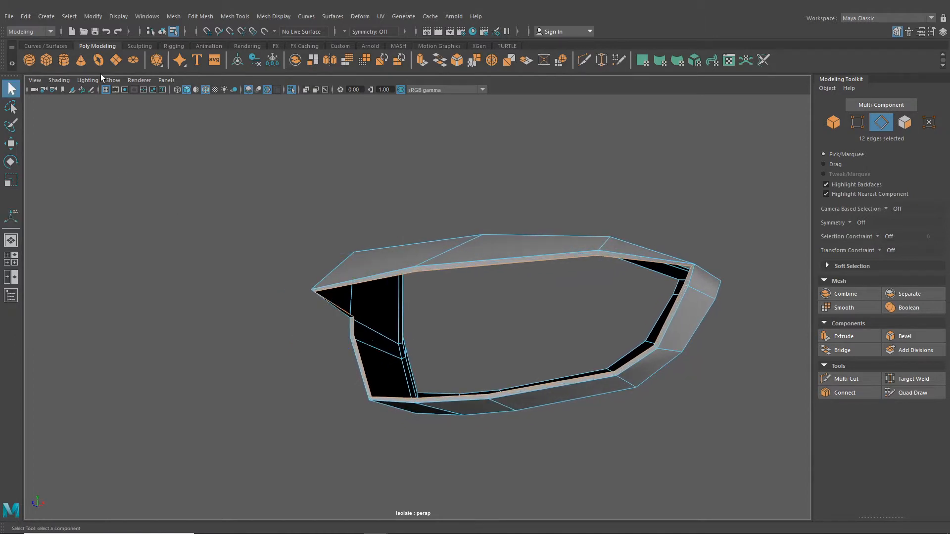
Bring the rest of the car back into view and preview the mirror housing smoothed
{"action": "left_click", "coordinate": [288, 92]}
{"action": "scroll", "coordinate": [453, 229], "scroll_direction": "down", "scroll_amount": 5}
{"action": "left_click_drag", "start_coordinate": [455, 237], "coordinate": [467, 266], "text": "alt"}
{"action": "key", "text": "3"}
{"action": "left_click", "coordinate": [583, 215]}
Insert a lengthwise edge loop close to the mirror arm's upper outer edge and preview the arm smoothed
{"action": "left_click_drag", "start_coordinate": [583, 216], "coordinate": [438, 312], "text": "alt"}
{"action": "left_click", "coordinate": [438, 315]}
{"action": "key", "text": "1"}
{"action": "key", "text": "f"}
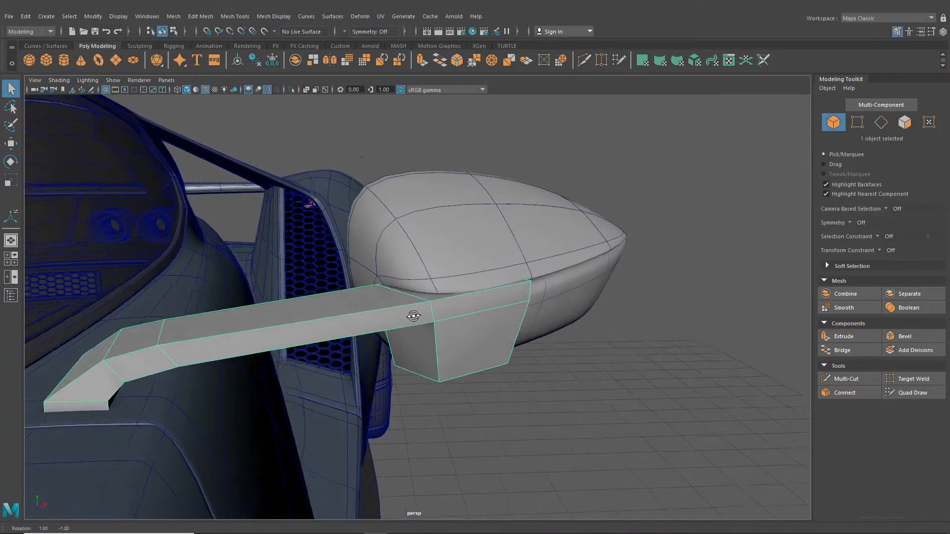
{"action": "left_click", "coordinate": [246, 17]}
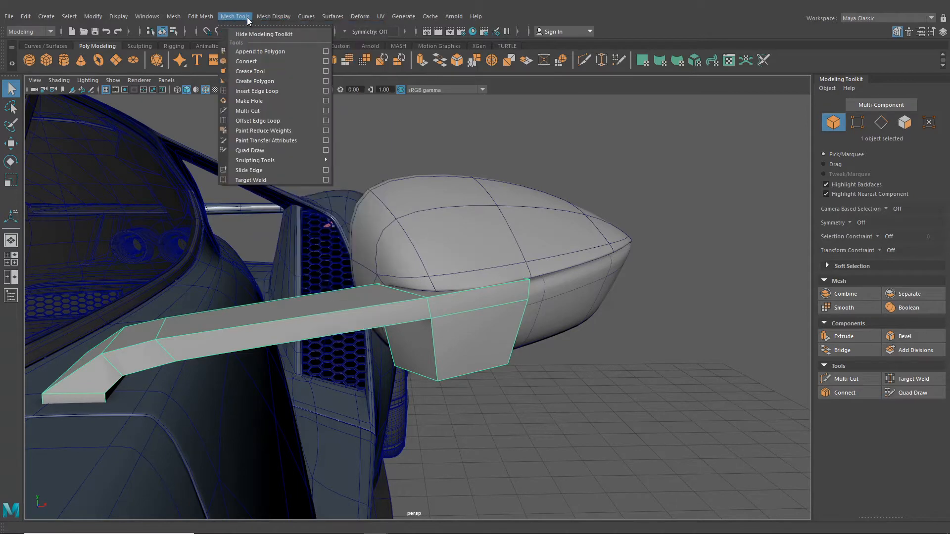
{"action": "left_click", "coordinate": [251, 91]}
{"action": "left_click_drag", "start_coordinate": [380, 302], "coordinate": [418, 283], "text": "alt"}
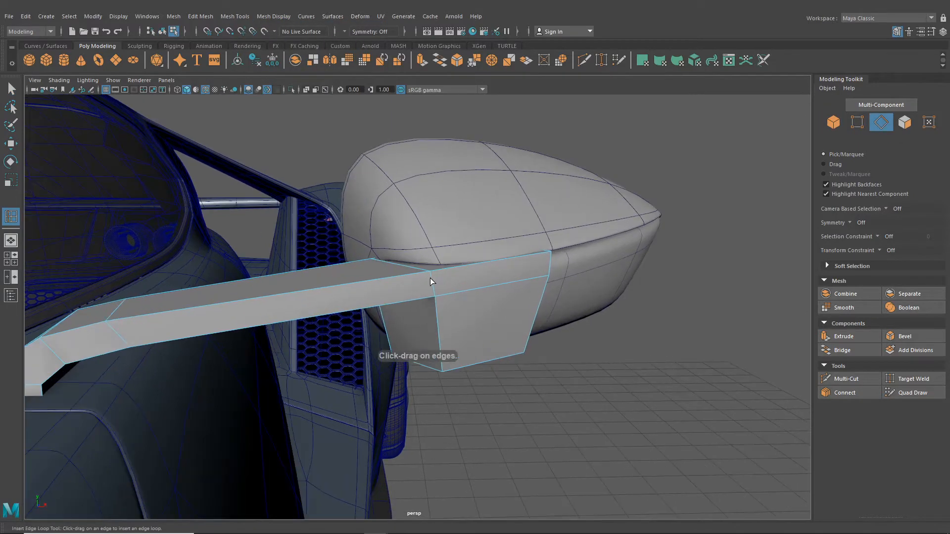
{"action": "left_click", "coordinate": [429, 272]}
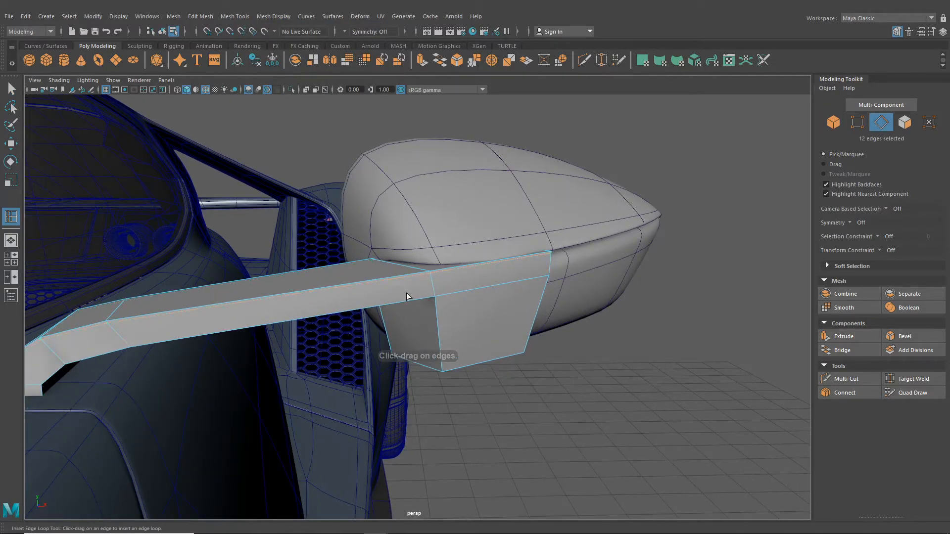
{"action": "left_click_drag", "start_coordinate": [405, 293], "coordinate": [456, 295], "text": "alt"}
{"action": "key", "text": "3"}
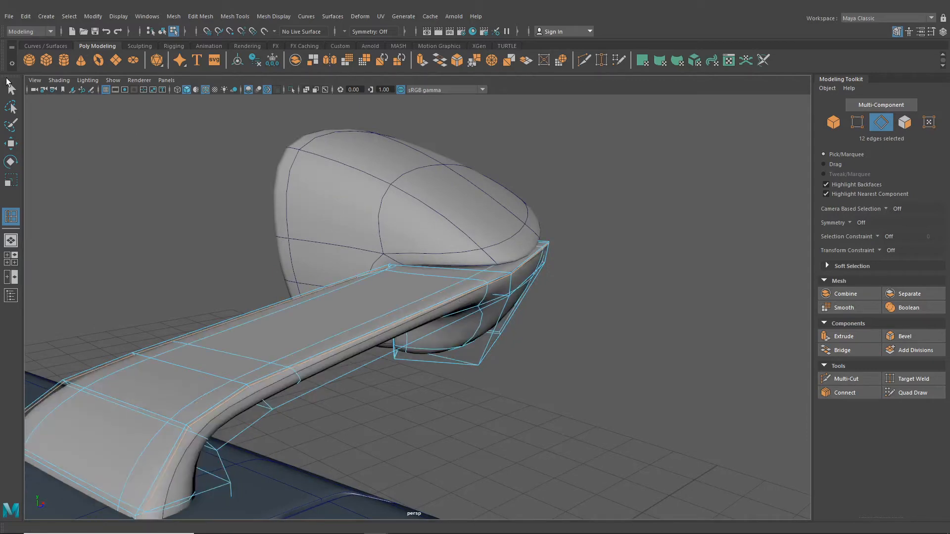
{"action": "left_click", "coordinate": [163, 32]}
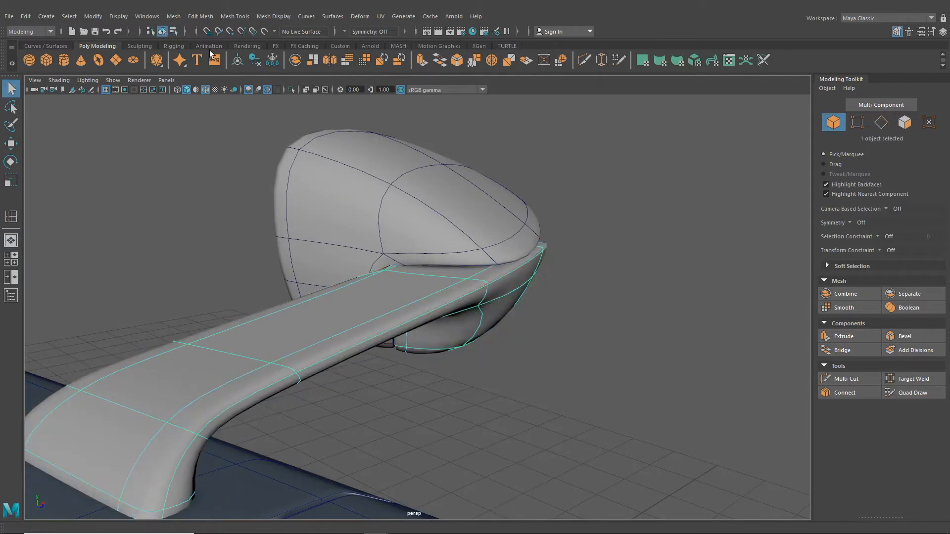
Examine the smoothed mirror from outside and below, comparing the arm's smoothed and unsmoothed shape at the housing
{"action": "left_click", "coordinate": [523, 235]}
{"action": "left_click_drag", "start_coordinate": [609, 283], "coordinate": [484, 278], "text": "alt"}
{"action": "scroll", "coordinate": [257, 299], "scroll_direction": "down", "scroll_amount": 1}
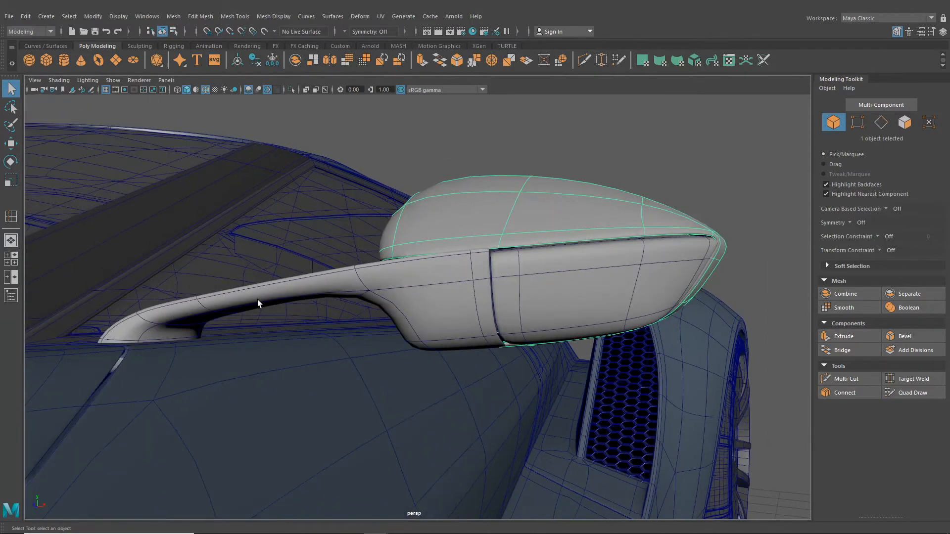
{"action": "left_click_drag", "start_coordinate": [257, 298], "coordinate": [491, 298], "text": "alt"}
{"action": "left_click", "coordinate": [479, 309]}
{"action": "key", "text": "1"}
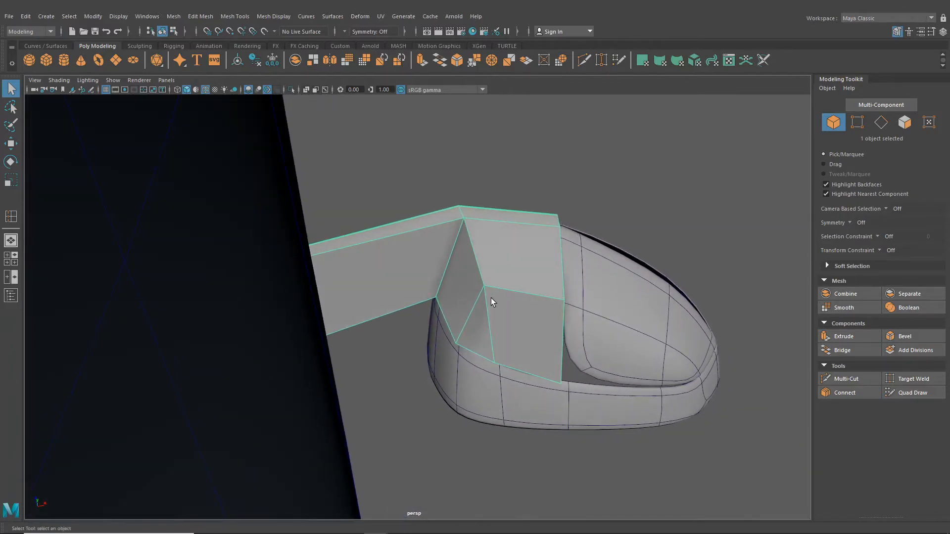
{"action": "key", "text": "3"}
{"action": "left_click", "coordinate": [432, 405]}
{"action": "left_click_drag", "start_coordinate": [432, 404], "coordinate": [530, 272], "text": "alt"}
Adjust the vertices along the seam between the mirror arm and lower cover, and return both parts to smooth preview
{"action": "left_click", "coordinate": [514, 286]}
{"action": "key", "text": "1"}
{"action": "right_click_drag", "start_coordinate": [526, 243], "coordinate": [479, 243]}
{"action": "left_click", "coordinate": [596, 254]}
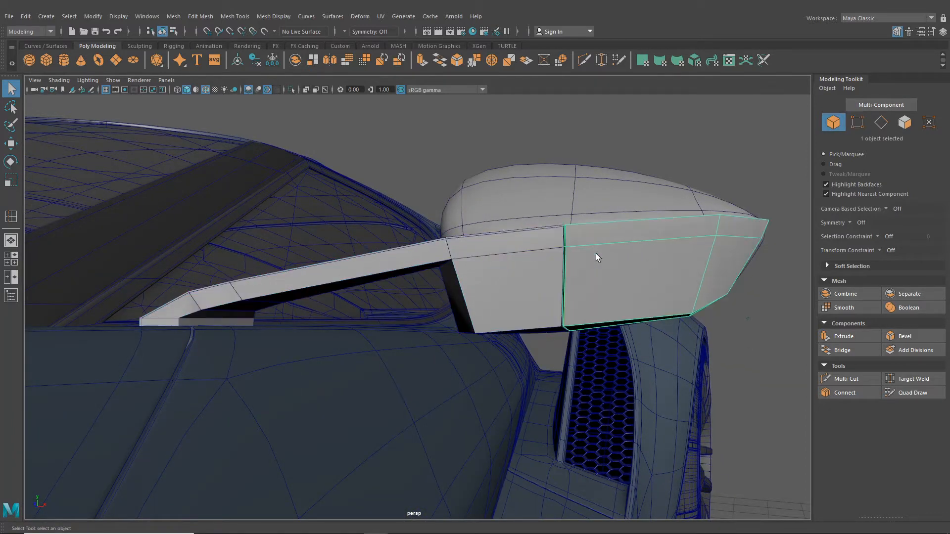
{"action": "right_click_drag", "start_coordinate": [588, 248], "coordinate": [511, 224]}
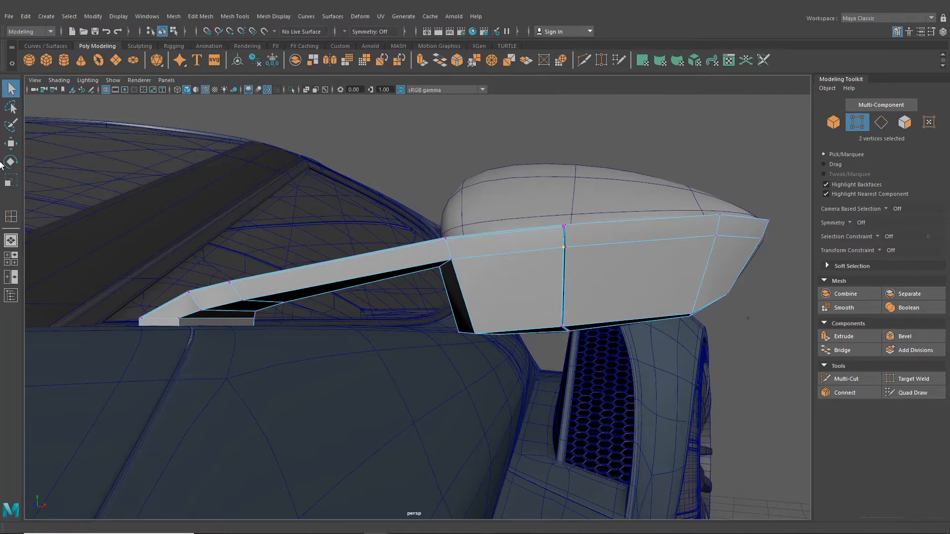
{"action": "left_click", "coordinate": [6, 145]}
{"action": "scroll", "coordinate": [577, 324], "scroll_direction": "up", "scroll_amount": 3}
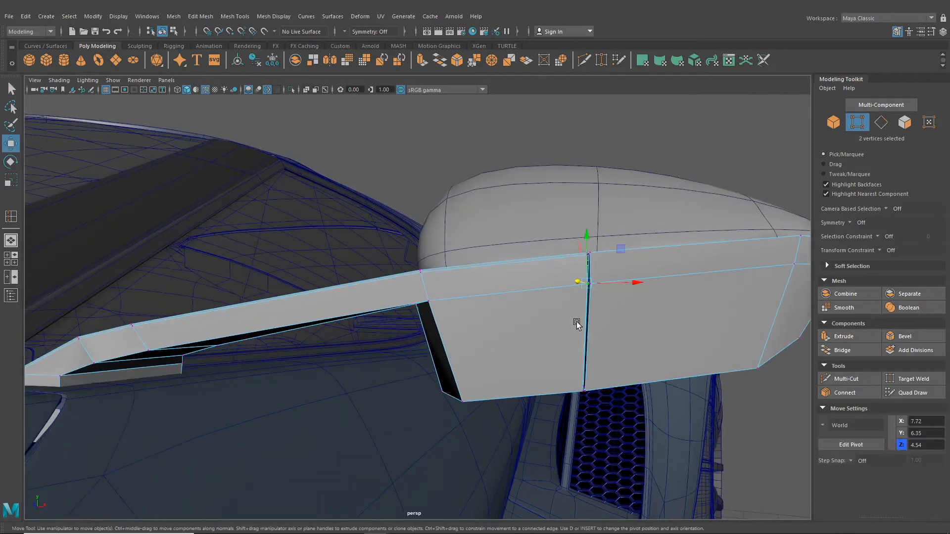
{"action": "left_click_drag", "start_coordinate": [577, 303], "coordinate": [574, 319], "text": "alt"}
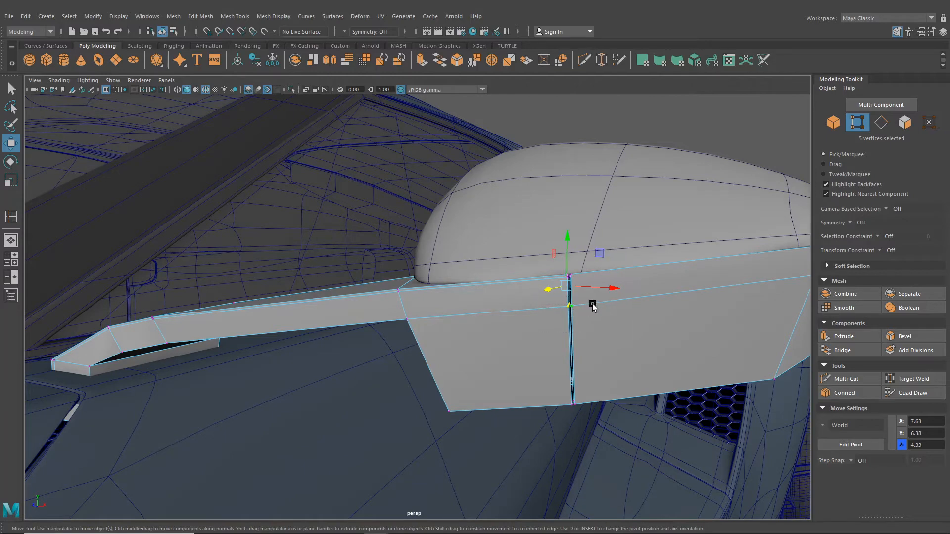
{"action": "mouse_move", "coordinate": [593, 306]}
{"action": "left_mouse_down", "text": "alt"}
{"action": "mouse_move", "coordinate": [578, 384]}
{"action": "mouse_move", "coordinate": [572, 360]}
{"action": "mouse_move", "coordinate": [615, 297]}
{"action": "mouse_move", "coordinate": [611, 329]}
{"action": "mouse_move", "coordinate": [608, 310]}
{"action": "left_mouse_up", "text": "alt"}
{"action": "left_click", "coordinate": [613, 295]}
{"action": "left_click", "coordinate": [163, 30]}
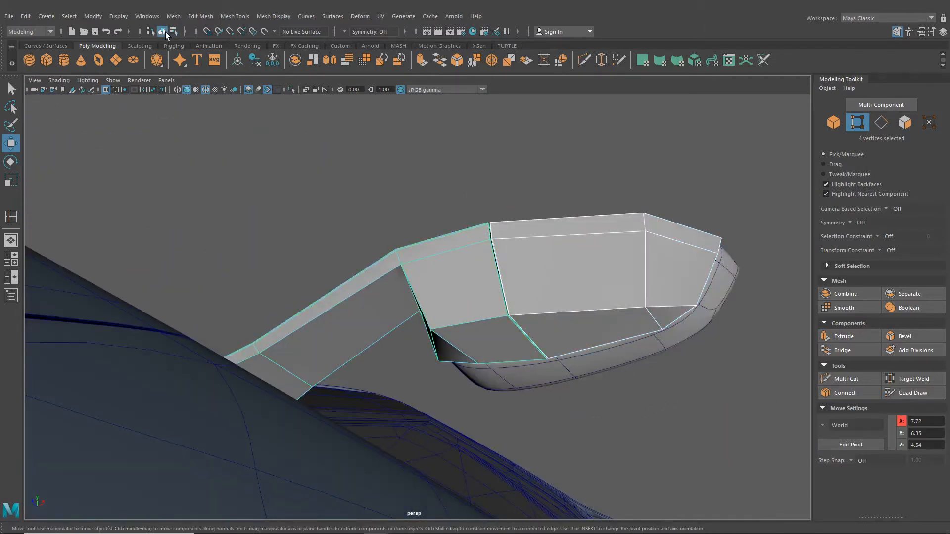
{"action": "key", "text": "3"}
{"action": "left_click_drag", "start_coordinate": [471, 202], "coordinate": [430, 206], "text": "alt"}
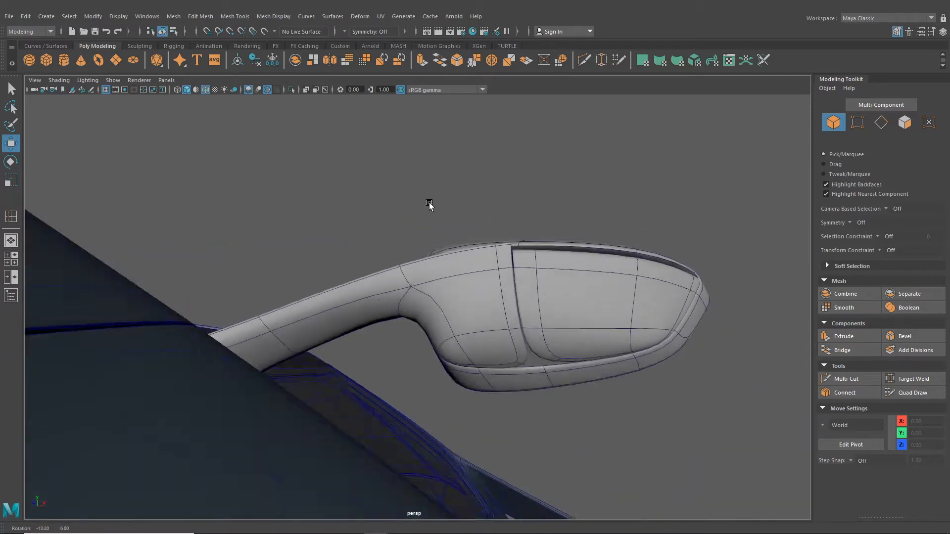
Insert an edge loop near the mirror arm's outer end beside the lower cover and preview the arm smoothed
{"action": "left_click", "coordinate": [492, 299]}
{"action": "key", "text": "1"}
{"action": "left_click", "coordinate": [270, 18]}
{"action": "mouse_move", "coordinate": [241, 19]}
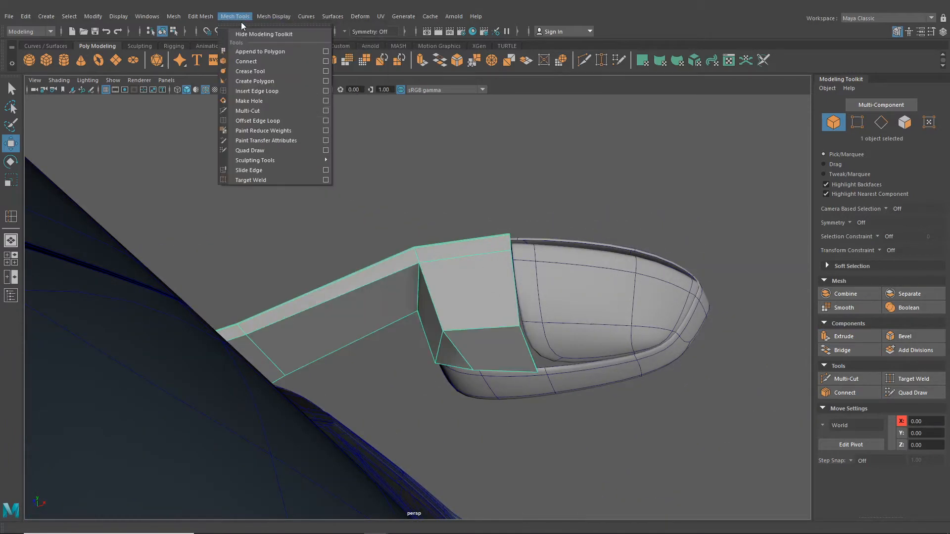
{"action": "left_click", "coordinate": [258, 91]}
{"action": "left_click_drag", "start_coordinate": [490, 218], "coordinate": [541, 244], "text": "alt"}
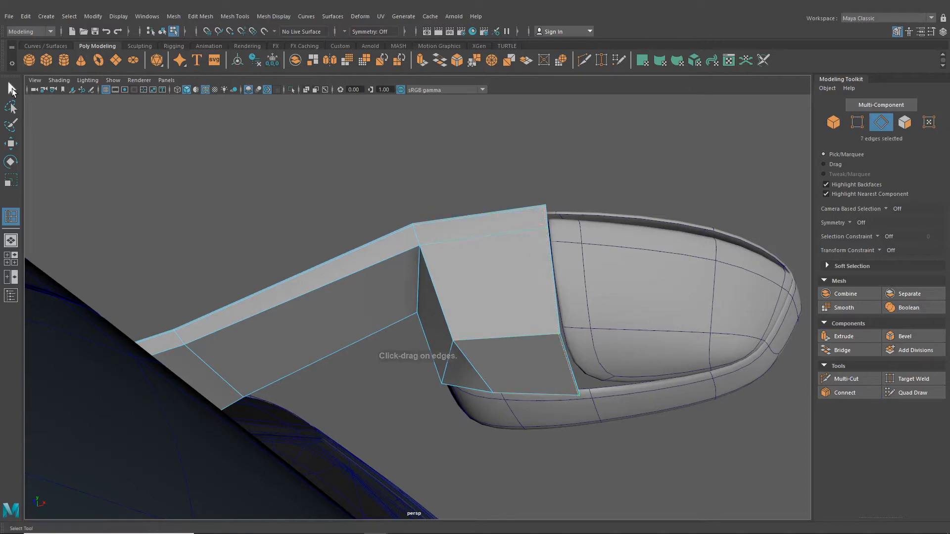
{"action": "left_click", "coordinate": [163, 31]}
{"action": "key", "text": "3"}
{"action": "left_click_drag", "start_coordinate": [360, 157], "coordinate": [496, 295], "text": "alt"}
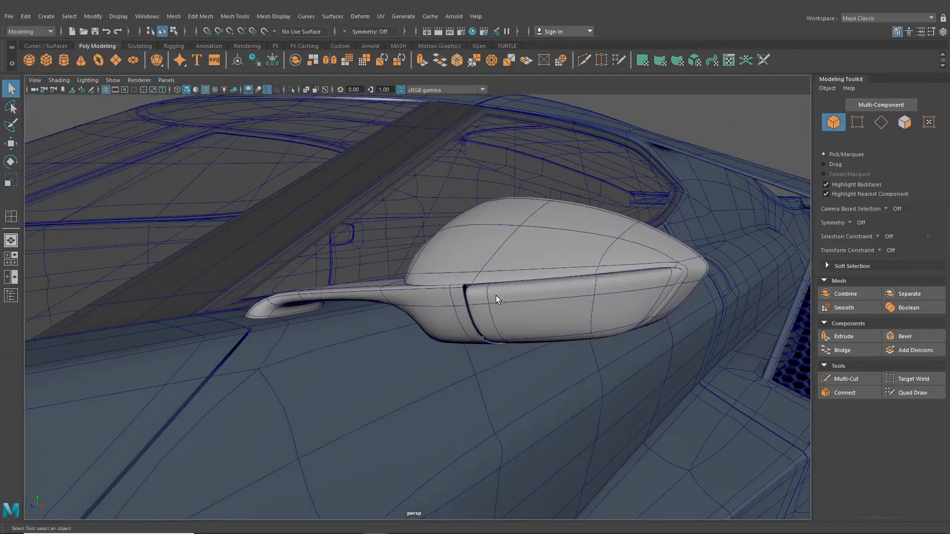
Show the lower cover and arm unsmoothed and insert an edge loop on the arm's side of their seam
{"action": "left_click", "coordinate": [497, 295]}
{"action": "key", "text": "1"}
{"action": "left_click", "coordinate": [234, 16]}
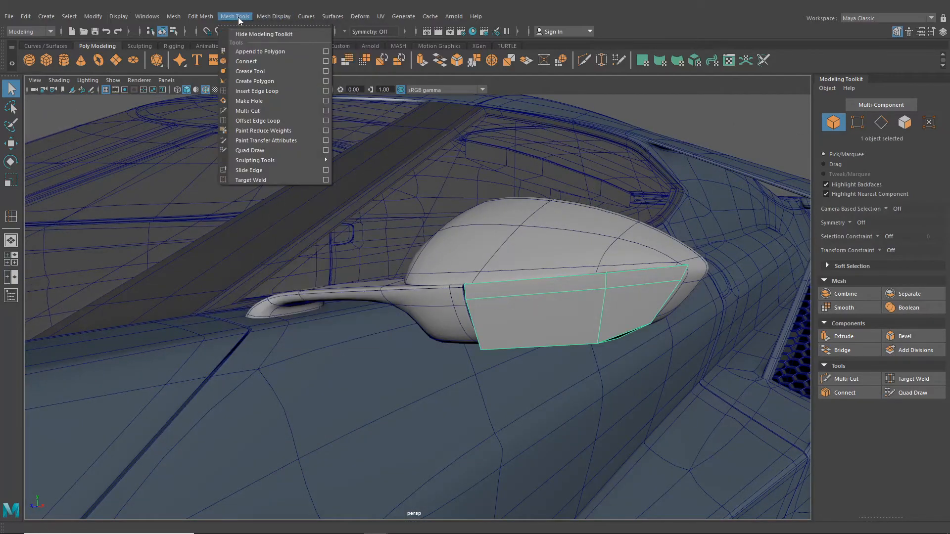
{"action": "left_click", "coordinate": [249, 92]}
{"action": "scroll", "coordinate": [506, 277], "scroll_direction": "up", "scroll_amount": 3}
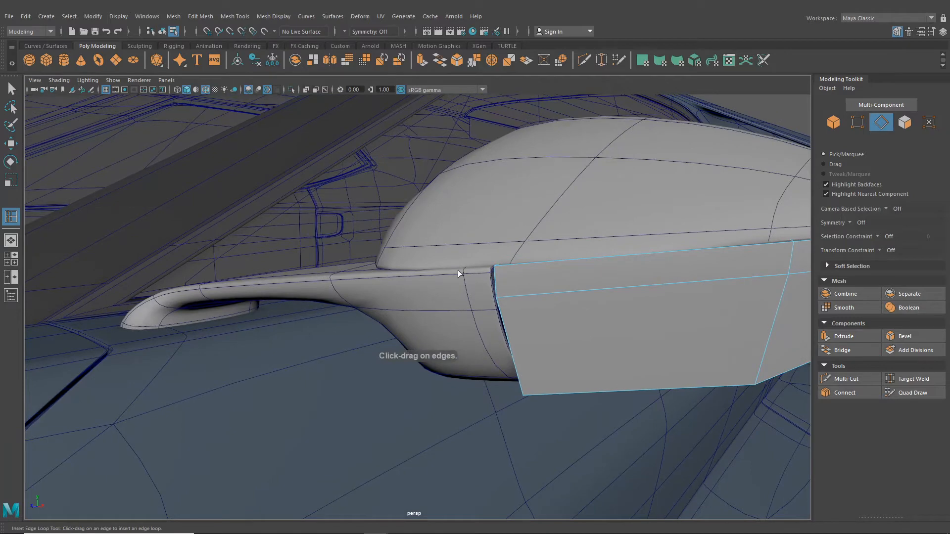
{"action": "left_click", "coordinate": [353, 290]}
{"action": "key", "text": "1"}
{"action": "left_click", "coordinate": [489, 297]}
{"action": "left_click_drag", "start_coordinate": [475, 296], "coordinate": [528, 298], "text": "alt"}
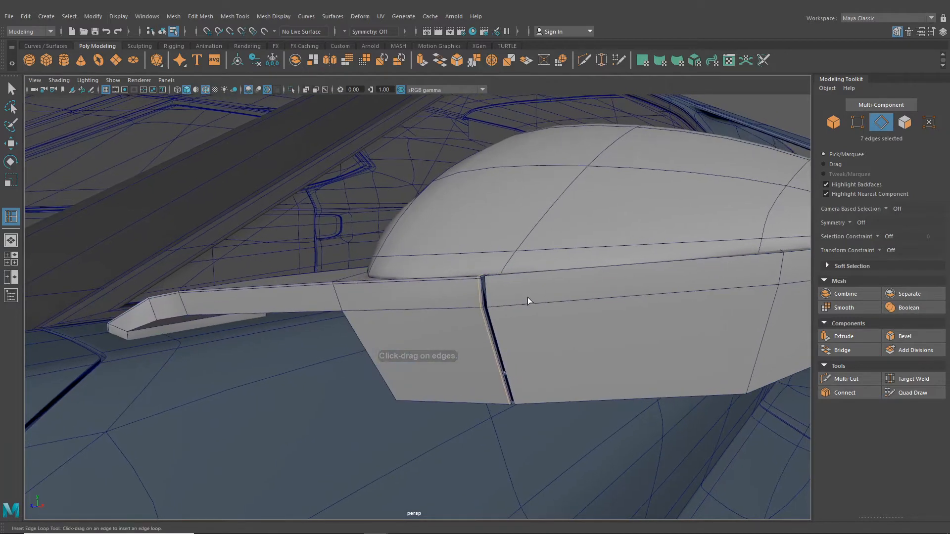
Insert edge loops along the lower cover's seam side and upper edge, and return the mirror parts to smooth preview
{"action": "scroll", "coordinate": [506, 286], "scroll_direction": "up", "scroll_amount": 4}
{"action": "middle_click_drag", "start_coordinate": [506, 286], "coordinate": [458, 302], "text": "alt"}
{"action": "left_click", "coordinate": [531, 304]}
{"action": "scroll", "coordinate": [532, 304], "scroll_direction": "up", "scroll_amount": 3}
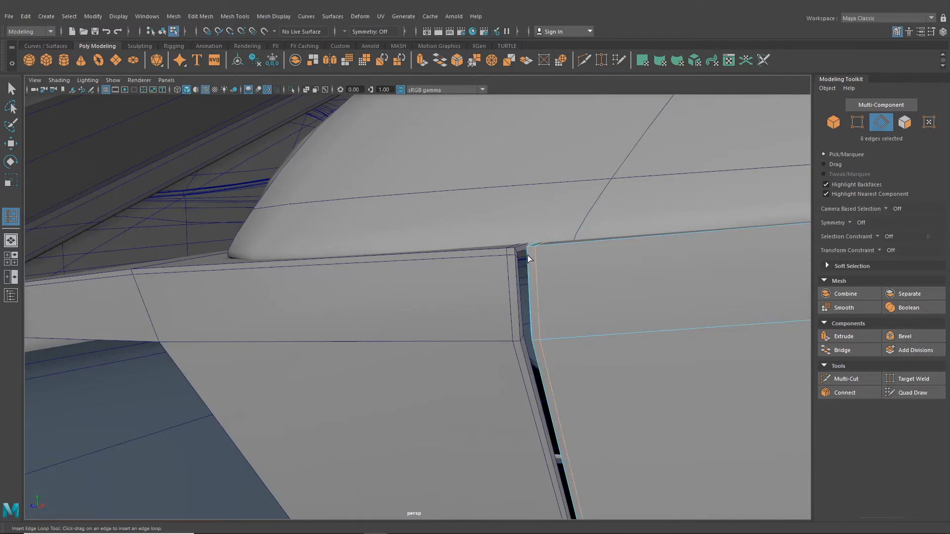
{"action": "left_click", "coordinate": [9, 90]}
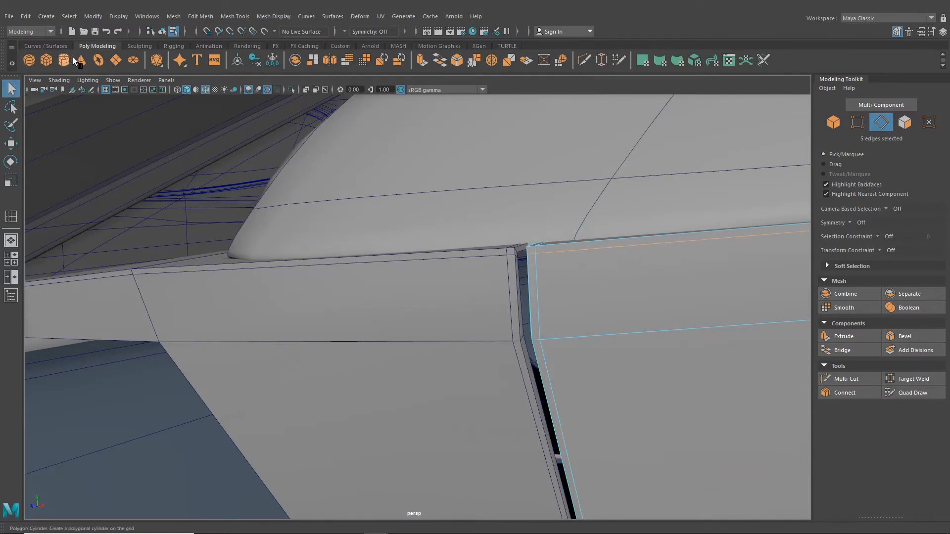
{"action": "left_click", "coordinate": [162, 32]}
{"action": "scroll", "coordinate": [417, 273], "scroll_direction": "down", "scroll_amount": 5}
{"action": "left_click", "coordinate": [424, 328]}
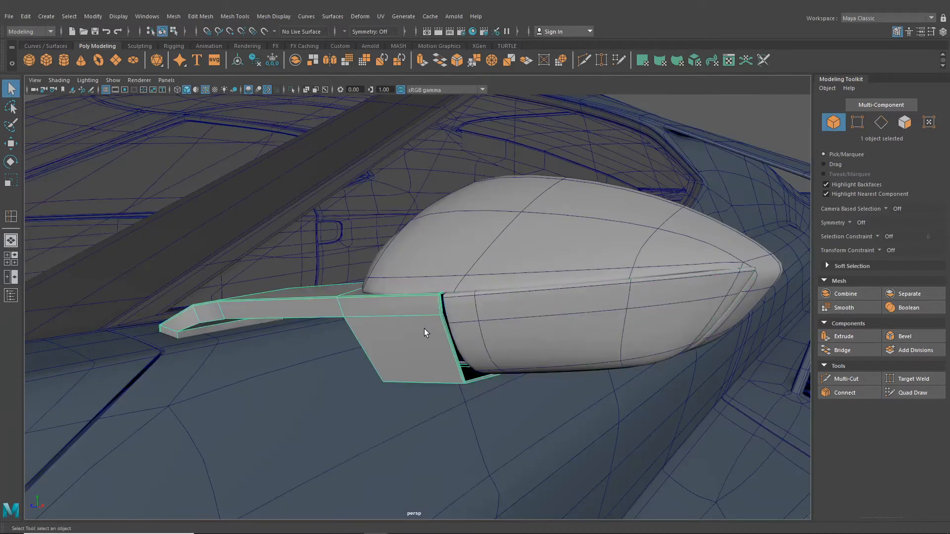
{"action": "left_click", "coordinate": [705, 159]}
Show the mirror housing unsmoothed and switch it to vertex editing
{"action": "scroll", "coordinate": [512, 306], "scroll_direction": "down", "scroll_amount": 5}
{"action": "left_click_drag", "start_coordinate": [512, 307], "coordinate": [450, 351], "text": "alt"}
{"action": "scroll", "coordinate": [505, 324], "scroll_direction": "up", "scroll_amount": 5}
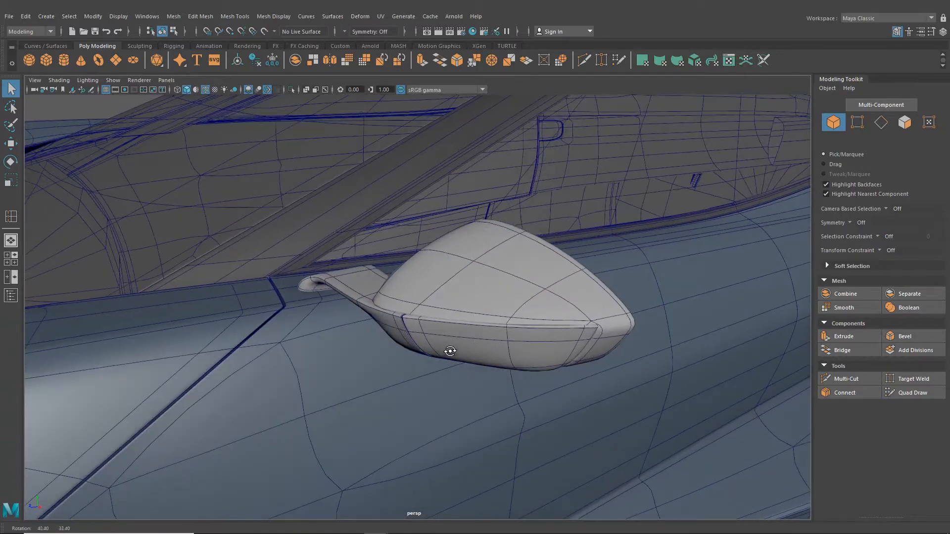
{"action": "left_click", "coordinate": [476, 299]}
{"action": "left_click_drag", "start_coordinate": [470, 305], "coordinate": [563, 302], "text": "alt"}
{"action": "mouse_move", "coordinate": [498, 298]}
{"action": "left_mouse_down", "text": "alt"}
{"action": "mouse_move", "coordinate": [545, 303]}
{"action": "mouse_move", "coordinate": [487, 297]}
{"action": "left_mouse_up", "text": "alt"}
{"action": "left_click_drag", "start_coordinate": [375, 180], "coordinate": [452, 231], "text": "alt"}
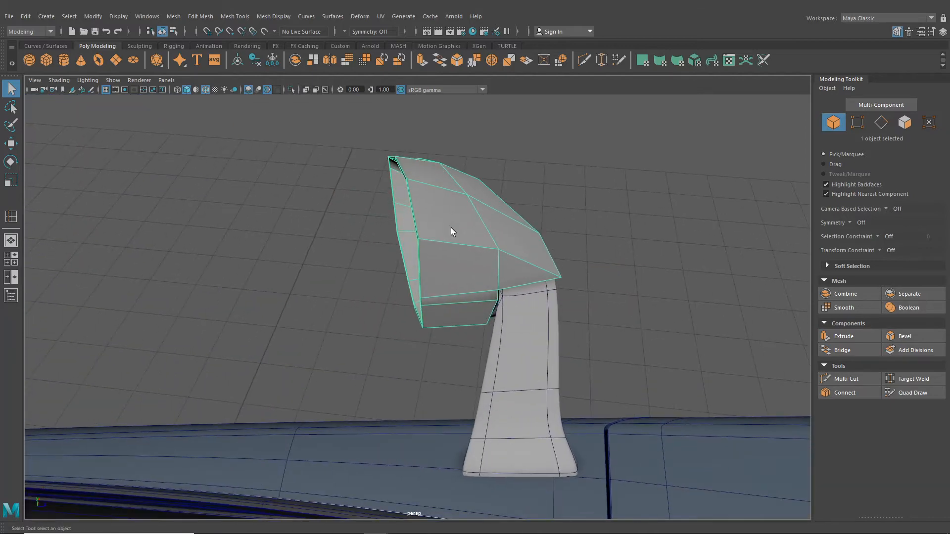
{"action": "right_click_drag", "start_coordinate": [443, 223], "coordinate": [403, 221]}
{"action": "left_click_drag", "start_coordinate": [431, 239], "coordinate": [413, 292], "text": "alt"}
Display the top view full size and frame the mirror housing's vertices over the blueprint
{"action": "left_click", "coordinate": [14, 259]}
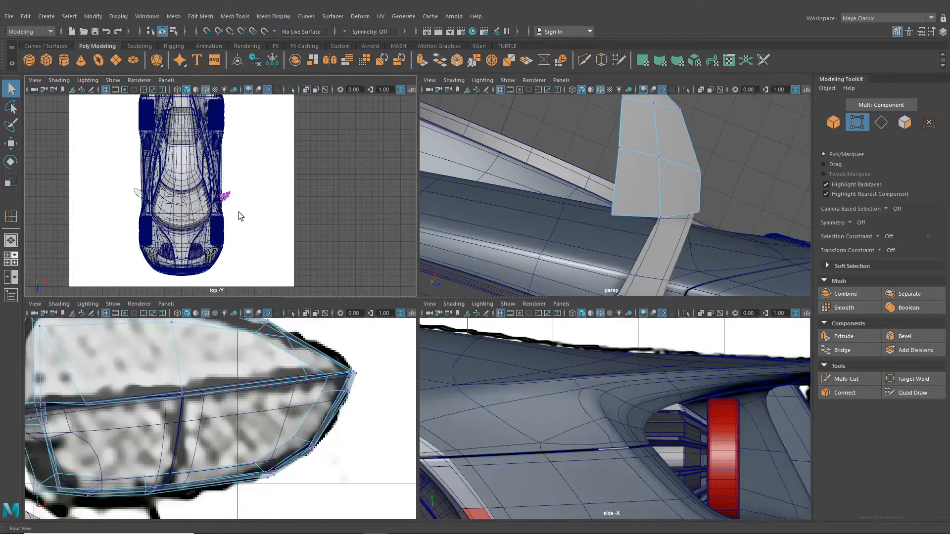
{"action": "scroll", "coordinate": [224, 219], "scroll_direction": "up", "scroll_amount": 6}
{"action": "key", "text": "space"}
{"action": "scroll", "coordinate": [245, 205], "scroll_direction": "up", "scroll_amount": 7}
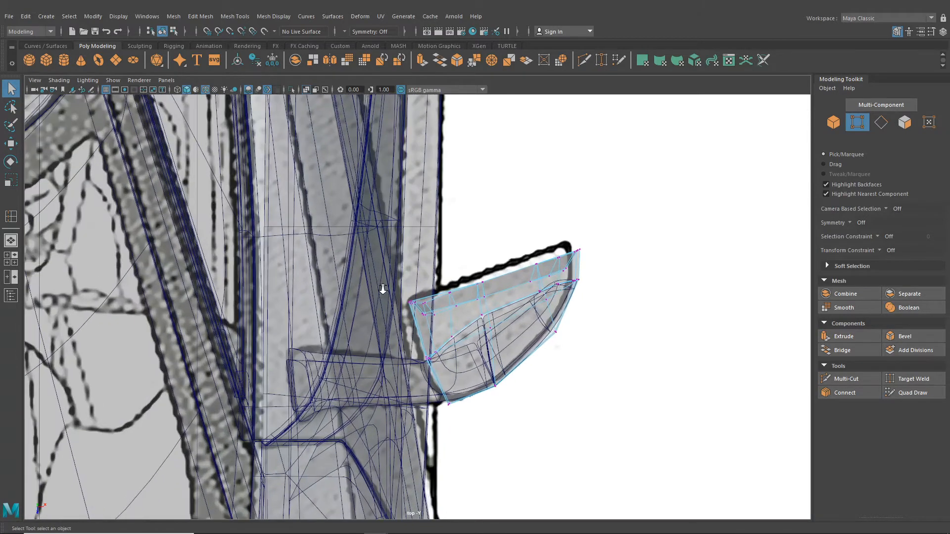
{"action": "middle_click_drag", "start_coordinate": [468, 286], "coordinate": [454, 292], "text": "alt"}
{"action": "scroll", "coordinate": [454, 292], "scroll_direction": "up", "scroll_amount": 1}
{"action": "right_click_drag", "start_coordinate": [458, 295], "coordinate": [403, 264]}
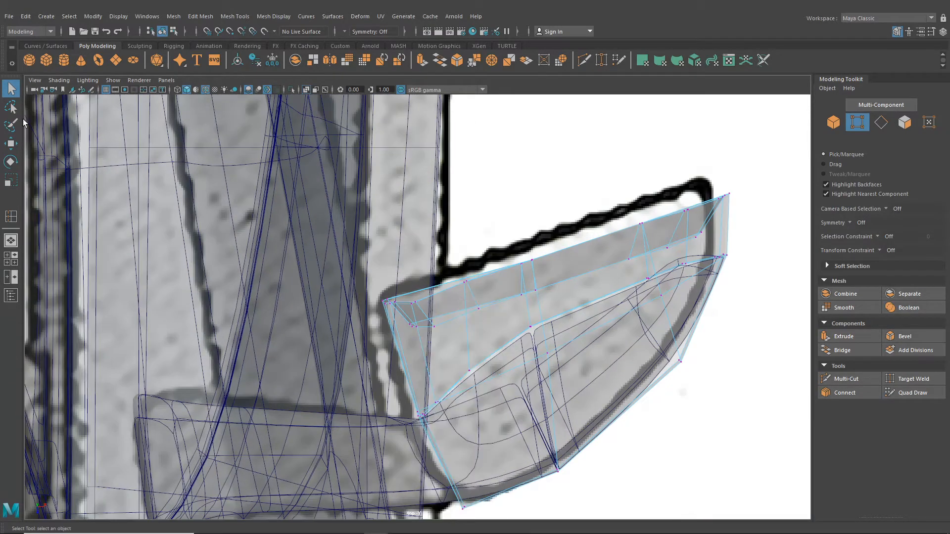
Set the Move tool's transform constraint to Off and select the four vertices at the mirror housing's outer rear tip
{"action": "left_click", "coordinate": [6, 149]}
{"action": "middle_click_drag", "start_coordinate": [421, 243], "coordinate": [319, 257], "text": "alt"}
{"action": "left_click", "coordinate": [880, 251]}
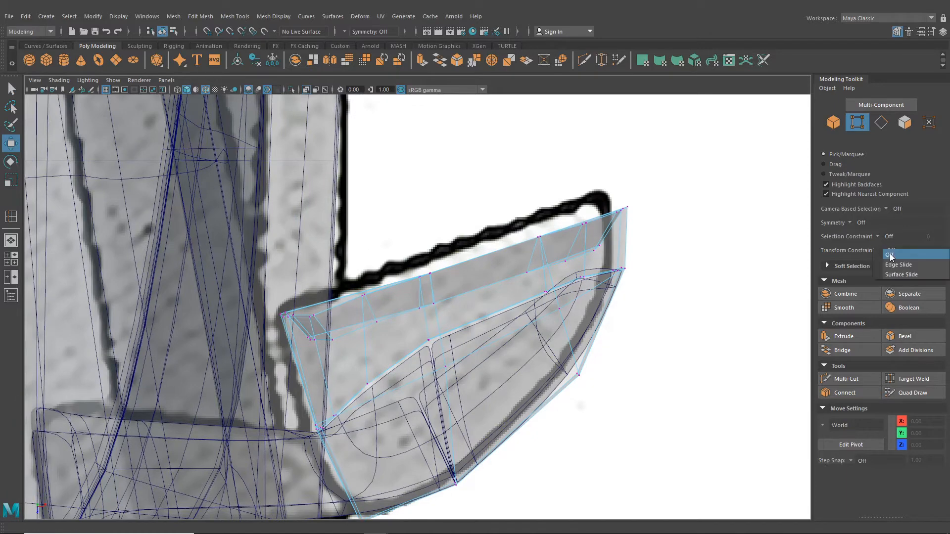
{"action": "left_click", "coordinate": [892, 255]}
{"action": "scroll", "coordinate": [700, 223], "scroll_direction": "up", "scroll_amount": 2}
{"action": "left_click_drag", "start_coordinate": [601, 240], "coordinate": [600, 239]}
{"action": "scroll", "coordinate": [522, 292], "scroll_direction": "up", "scroll_amount": 2}
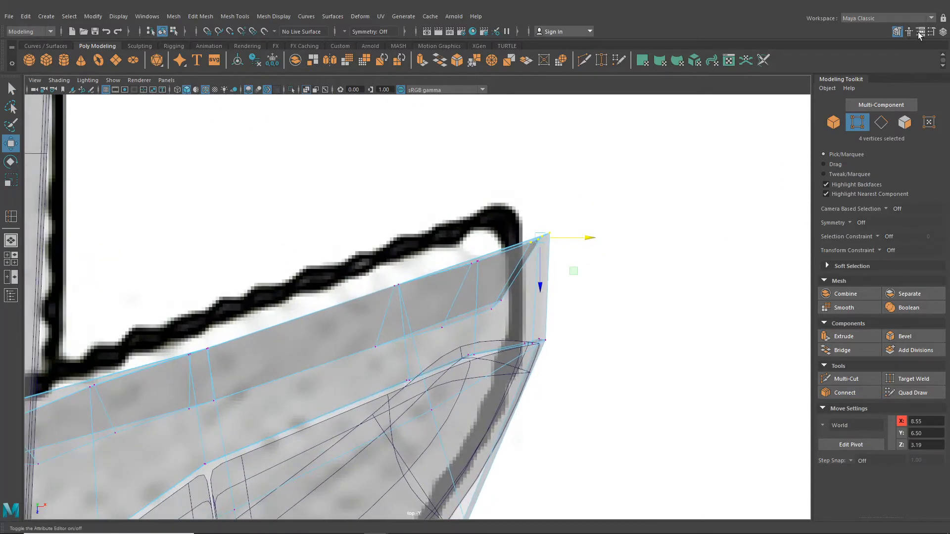
Show the Tool Settings, activate the Scale tool and select the full row of vertices along the housing's rear rim in the top view
{"action": "left_click", "coordinate": [896, 32]}
{"action": "left_click", "coordinate": [931, 31]}
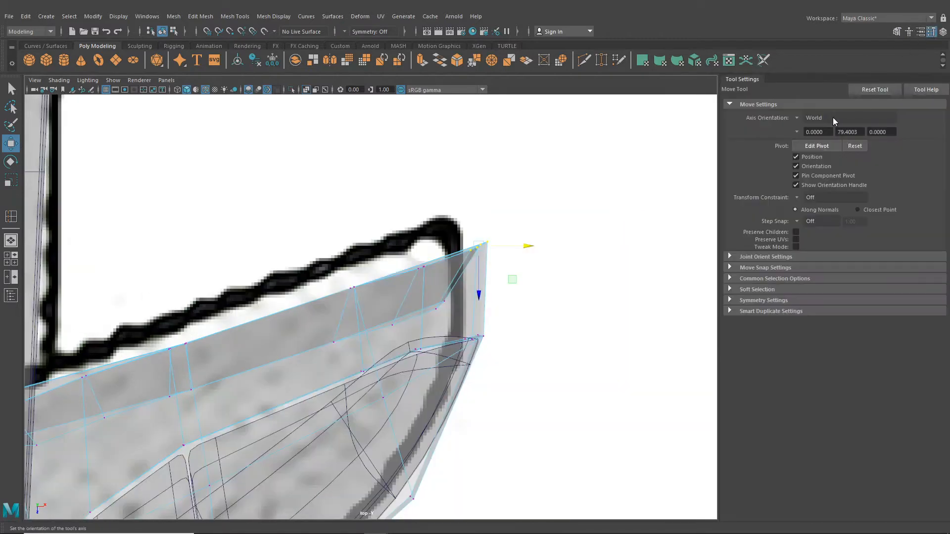
{"action": "left_click", "coordinate": [800, 116]}
{"action": "left_click", "coordinate": [821, 130]}
{"action": "left_click", "coordinate": [10, 179]}
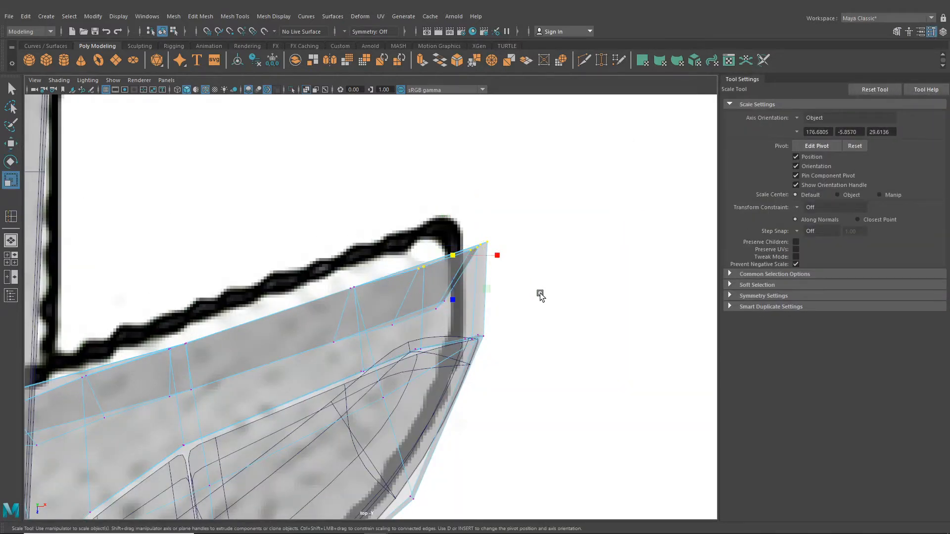
{"action": "middle_click_drag", "start_coordinate": [453, 297], "coordinate": [562, 299], "text": "alt"}
{"action": "left_click_drag", "start_coordinate": [429, 265], "coordinate": [488, 309]}
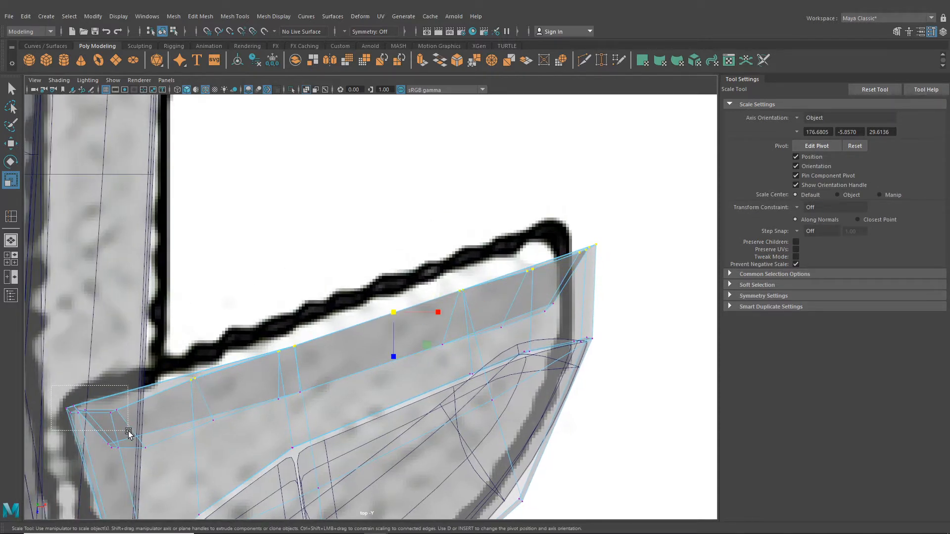
{"action": "left_click_drag", "start_coordinate": [129, 432], "coordinate": [129, 431], "text": "shift"}
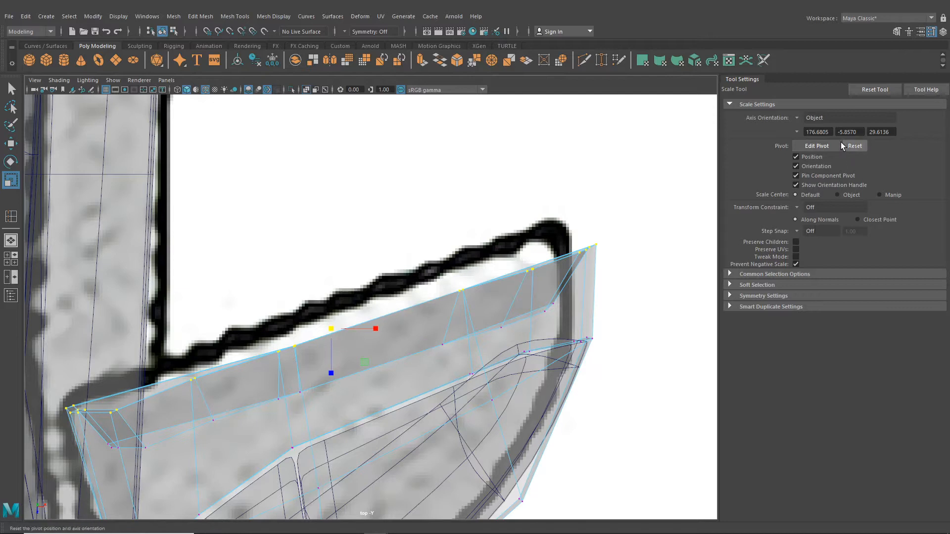
Try to flatten the selected rear rim vertices with the Scale tool's axis orientation set to Component, and undo the scaling
{"action": "left_click", "coordinate": [801, 119]}
{"action": "left_click", "coordinate": [821, 142]}
{"action": "middle_click_drag", "start_coordinate": [314, 293], "coordinate": [379, 282], "text": "alt"}
{"action": "left_click_drag", "start_coordinate": [379, 282], "coordinate": [385, 328]}
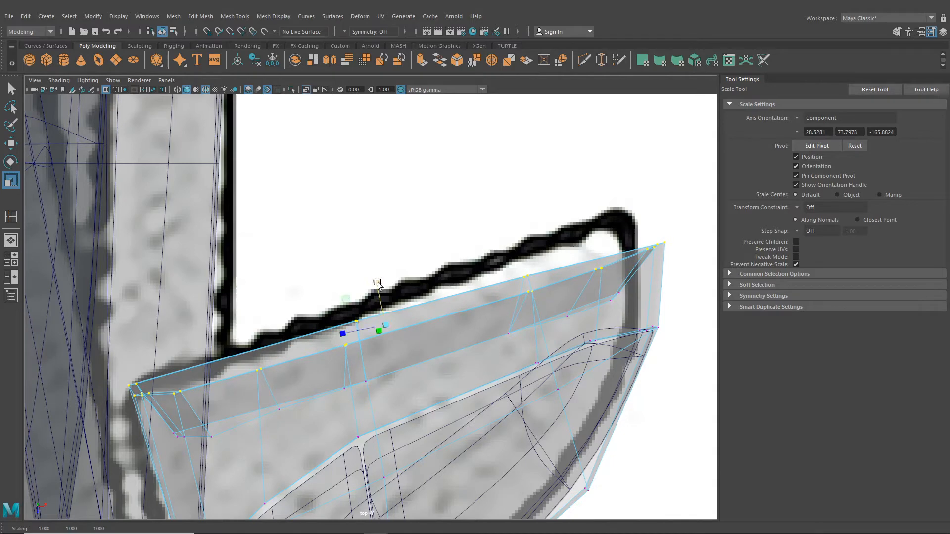
{"action": "left_click_drag", "start_coordinate": [377, 283], "coordinate": [387, 305]}
{"action": "key", "text": "ctrl+z"}
{"action": "key", "text": "ctrl+z"}
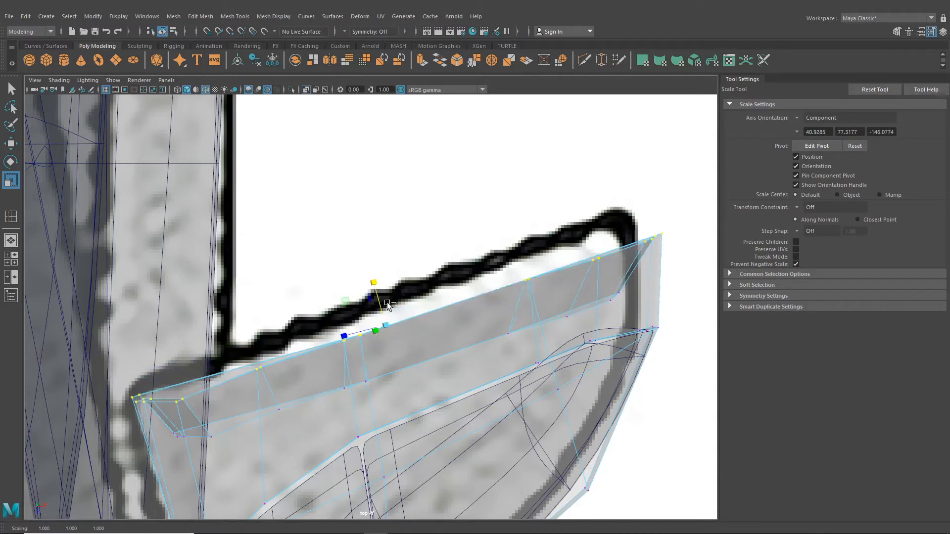
Return to the single perspective view, set the Scale tool's axis orientation to World and hide the Tool Settings
{"action": "left_click", "coordinate": [9, 238]}
{"action": "left_click_drag", "start_coordinate": [352, 300], "coordinate": [300, 319], "text": "alt"}
{"action": "scroll", "coordinate": [349, 271], "scroll_direction": "up", "scroll_amount": 4}
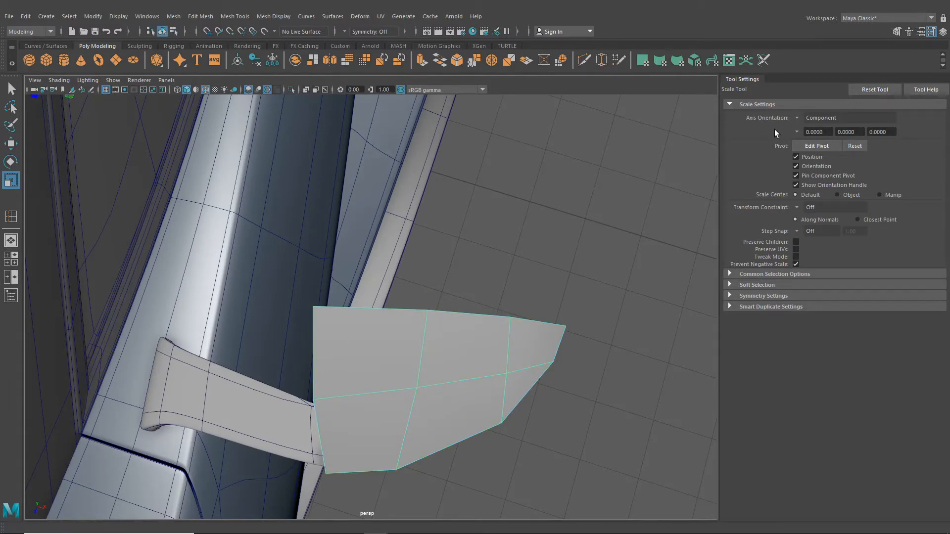
{"action": "left_click", "coordinate": [806, 119]}
{"action": "left_click", "coordinate": [816, 134]}
{"action": "left_click", "coordinate": [930, 31]}
Insert supporting edge loops on the mirror housing, show it in smooth preview and return to object mode
{"action": "left_click_drag", "start_coordinate": [664, 221], "coordinate": [620, 188], "text": "alt"}
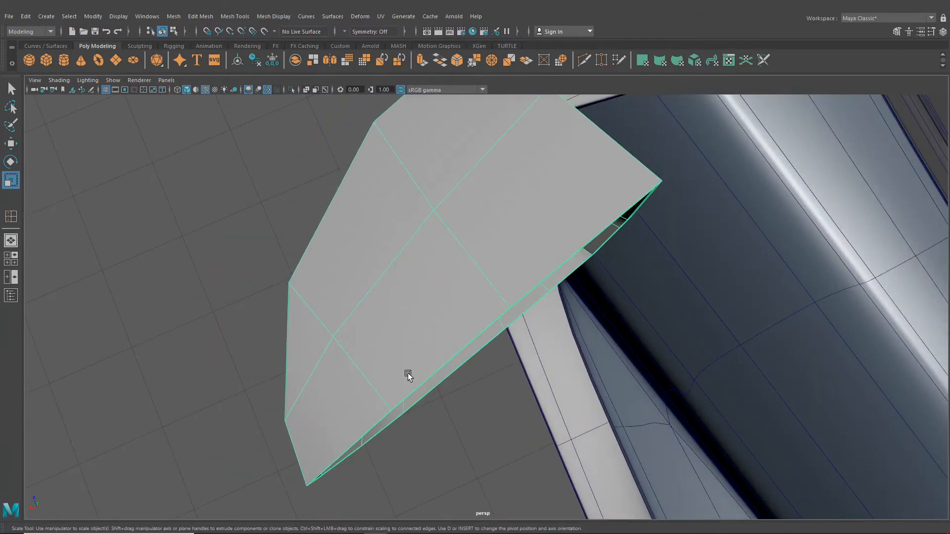
{"action": "left_click_drag", "start_coordinate": [408, 373], "coordinate": [532, 238], "text": "alt"}
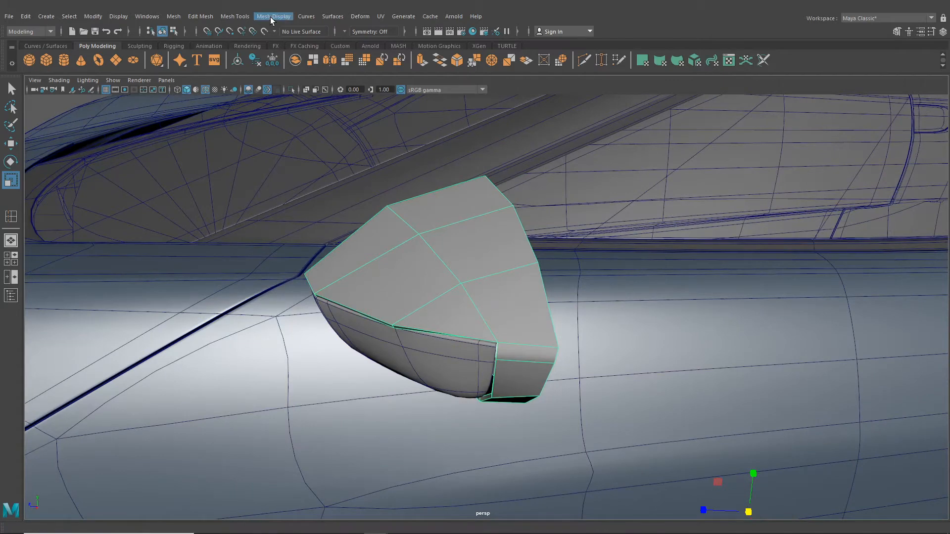
{"action": "left_click", "coordinate": [244, 17]}
{"action": "left_click", "coordinate": [260, 89]}
{"action": "left_click_drag", "start_coordinate": [441, 198], "coordinate": [243, 183], "text": "alt"}
{"action": "key", "text": "3"}
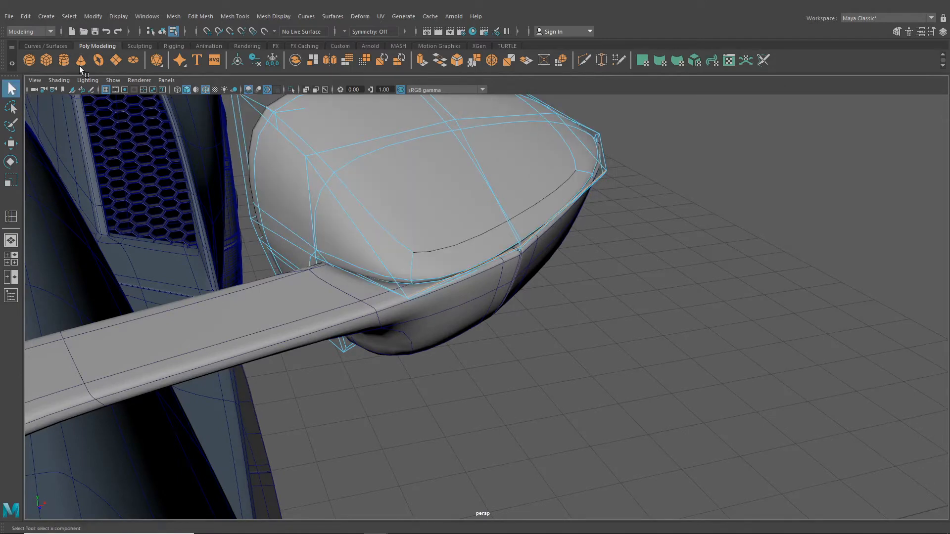
{"action": "left_click", "coordinate": [161, 32]}
{"action": "left_click", "coordinate": [580, 331]}
Select the mirror housing and show it unsmoothed for editing at the corner beside the lower cover
{"action": "scroll", "coordinate": [580, 332], "scroll_direction": "down", "scroll_amount": 3}
{"action": "left_click_drag", "start_coordinate": [581, 331], "coordinate": [423, 298], "text": "alt"}
{"action": "scroll", "coordinate": [521, 313], "scroll_direction": "up", "scroll_amount": 3}
{"action": "scroll", "coordinate": [475, 304], "scroll_direction": "up", "scroll_amount": 3}
{"action": "left_click", "coordinate": [545, 308]}
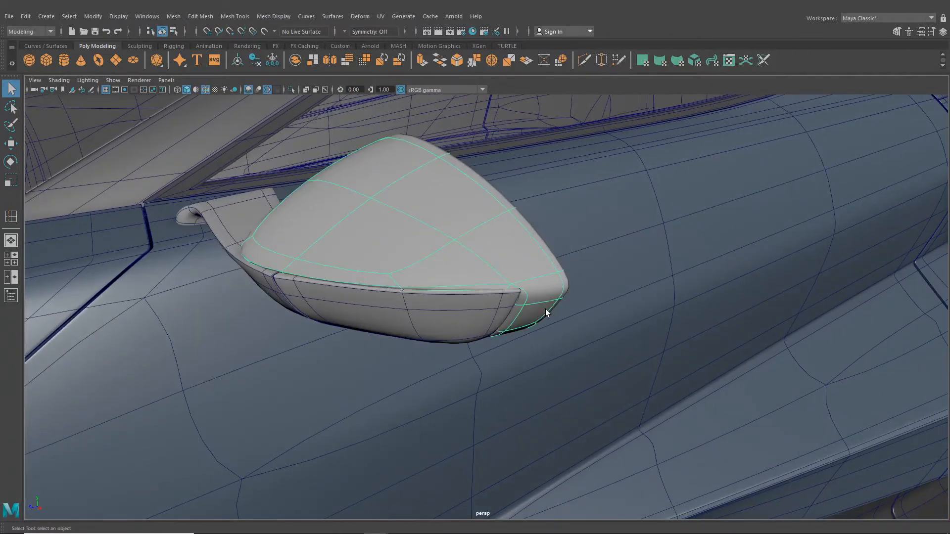
{"action": "middle_click_drag", "start_coordinate": [545, 309], "coordinate": [498, 319], "text": "alt"}
{"action": "scroll", "coordinate": [498, 319], "scroll_direction": "up", "scroll_amount": 3}
{"action": "key", "text": "1"}
{"action": "scroll", "coordinate": [489, 310], "scroll_direction": "up", "scroll_amount": 5}
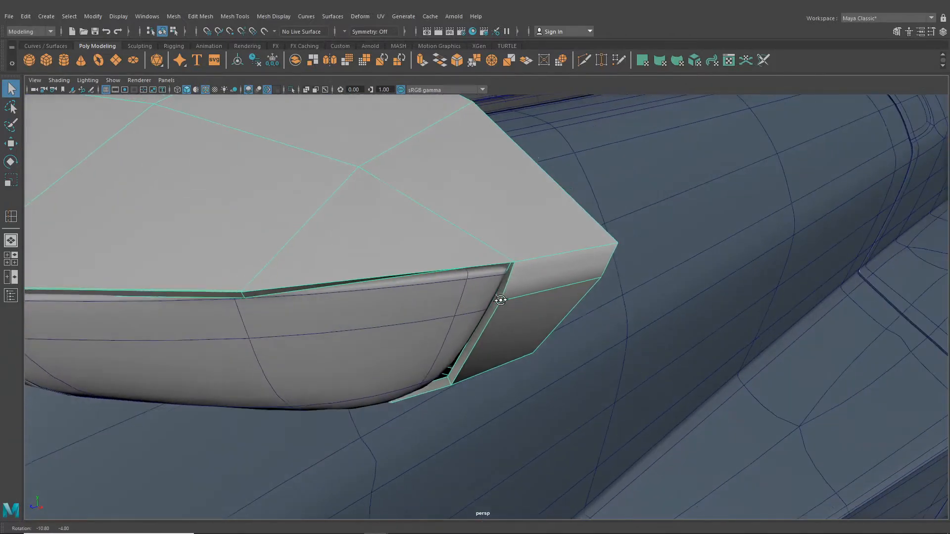
{"action": "left_click_drag", "start_coordinate": [482, 295], "coordinate": [521, 266], "text": "alt"}
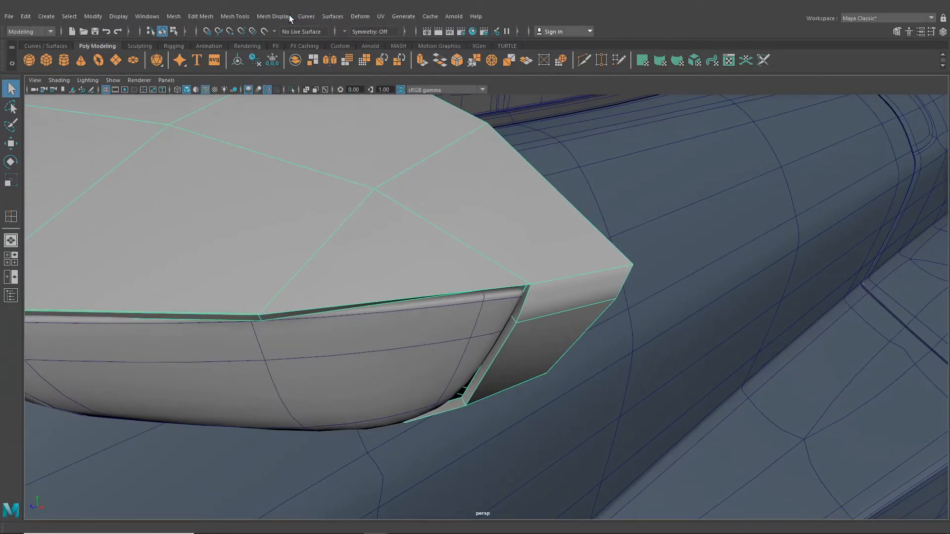
Multi-Cut a new edge from the housing's seam edge around its outer corner to the inner rim, and return to smooth preview
{"action": "left_click", "coordinate": [585, 61]}
{"action": "left_click", "coordinate": [259, 314]}
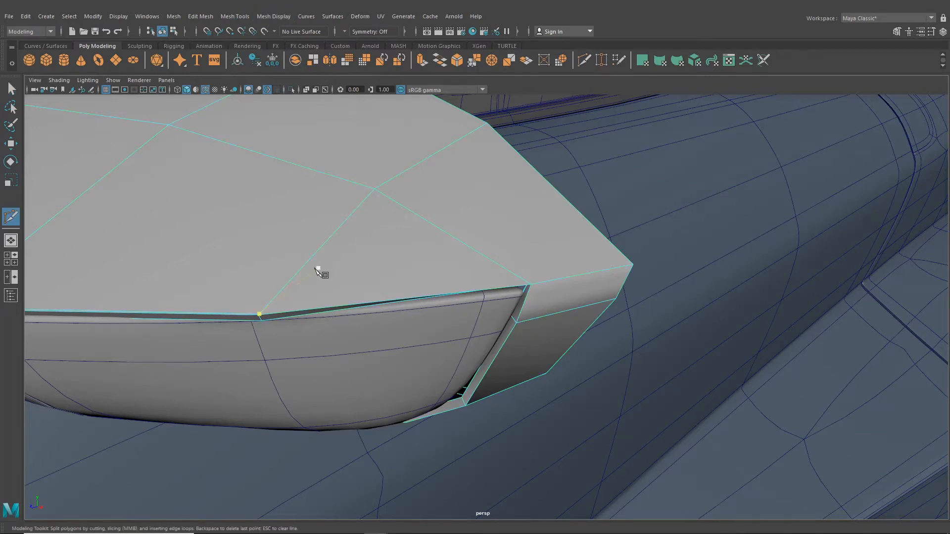
{"action": "scroll", "coordinate": [420, 301], "scroll_direction": "up", "scroll_amount": 3}
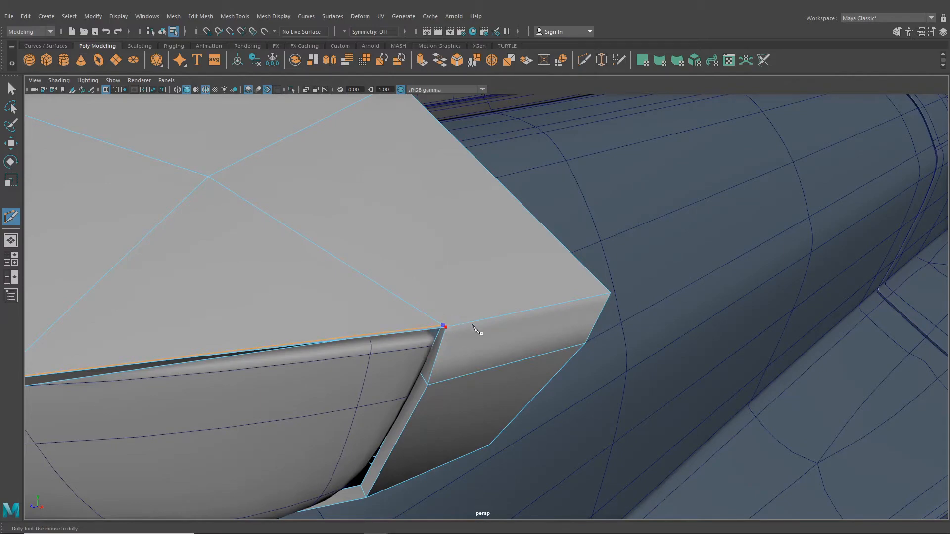
{"action": "scroll", "coordinate": [474, 327], "scroll_direction": "down", "scroll_amount": 5}
{"action": "left_click_drag", "start_coordinate": [474, 327], "coordinate": [339, 322], "text": "alt"}
{"action": "middle_click_drag", "start_coordinate": [340, 322], "coordinate": [483, 388], "text": "alt"}
{"action": "scroll", "coordinate": [413, 301], "scroll_direction": "up", "scroll_amount": 3}
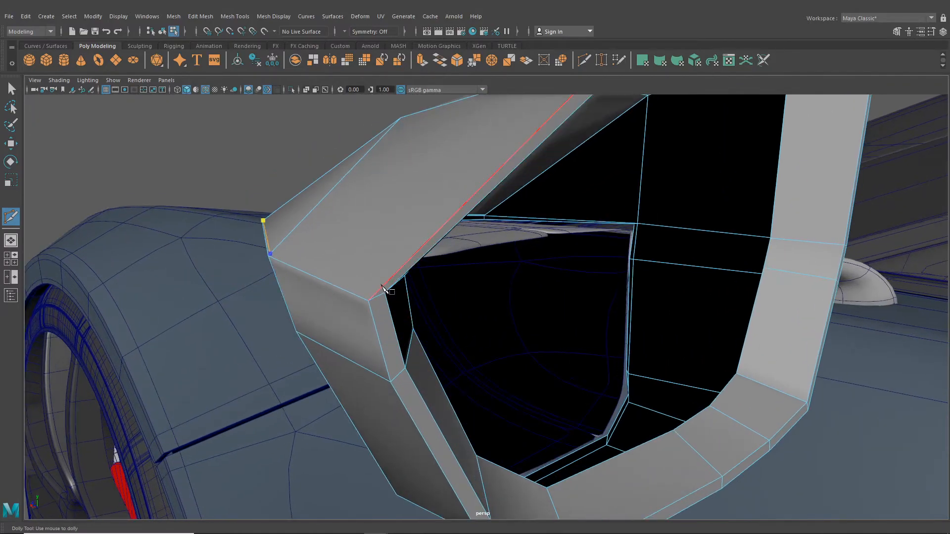
{"action": "left_click_drag", "start_coordinate": [393, 309], "coordinate": [327, 314], "text": "alt"}
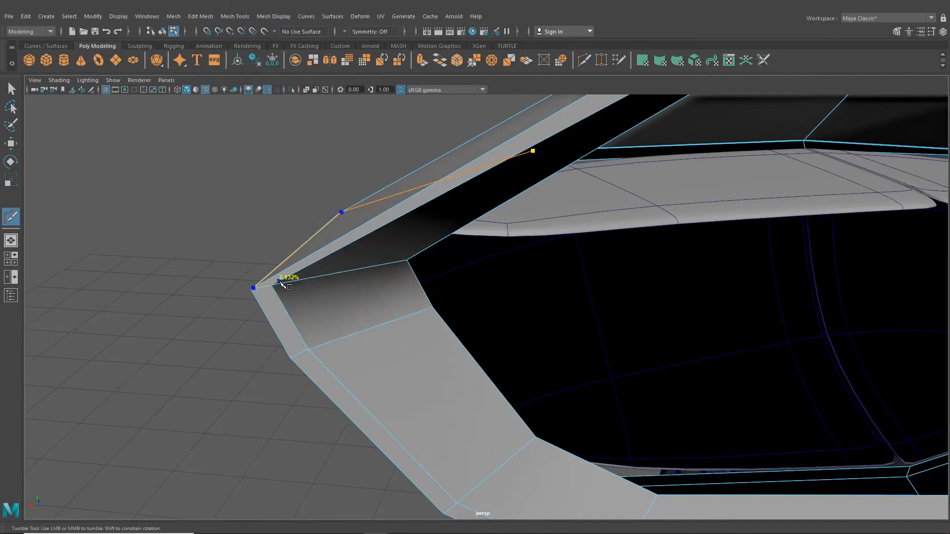
{"action": "left_click", "coordinate": [410, 255]}
{"action": "right_click", "coordinate": [424, 248]}
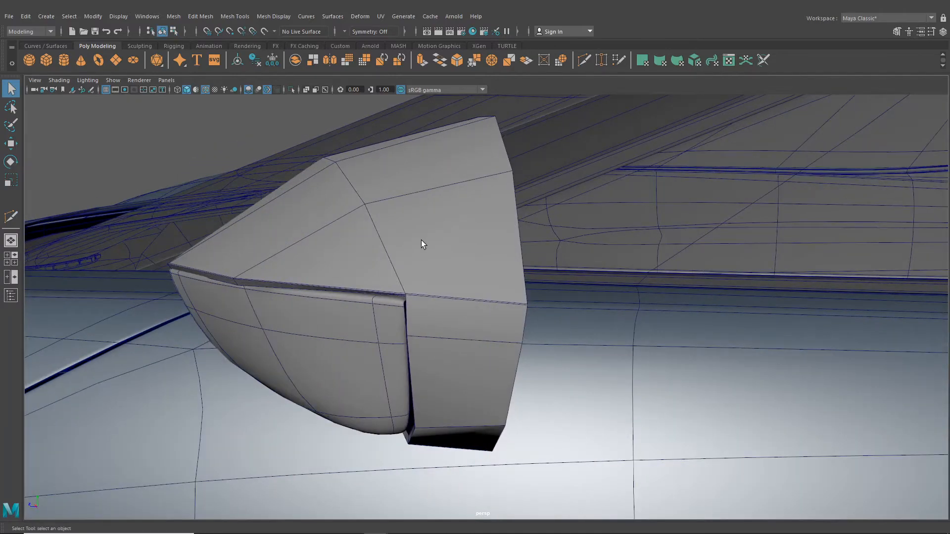
{"action": "left_click", "coordinate": [421, 241]}
{"action": "right_click_drag", "start_coordinate": [421, 242], "coordinate": [275, 153], "text": "alt"}
{"action": "left_click_drag", "start_coordinate": [276, 153], "coordinate": [303, 188], "text": "alt"}
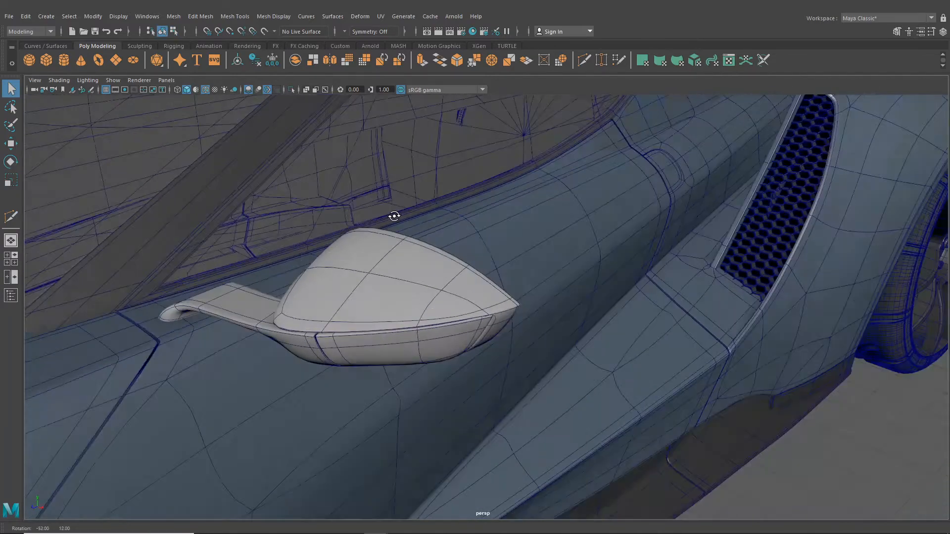
{"action": "left_click_drag", "start_coordinate": [376, 208], "coordinate": [358, 217], "text": "alt"}
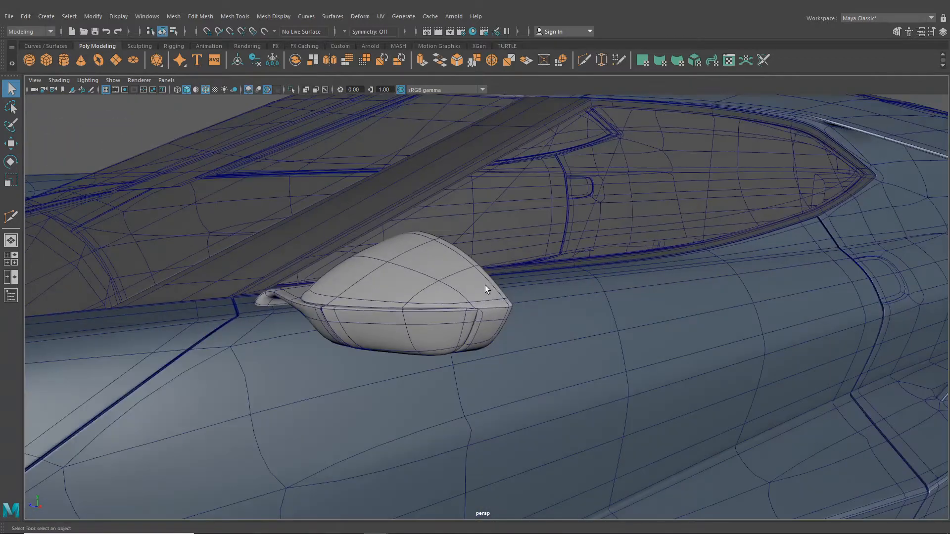
Insert an edge loop on the unsmoothed housing at the corner beside the lower cover, and return it to smooth preview
{"action": "scroll", "coordinate": [489, 297], "scroll_direction": "up", "scroll_amount": 2}
{"action": "left_click", "coordinate": [501, 322]}
{"action": "key", "text": "1"}
{"action": "scroll", "coordinate": [495, 317], "scroll_direction": "up", "scroll_amount": 3}
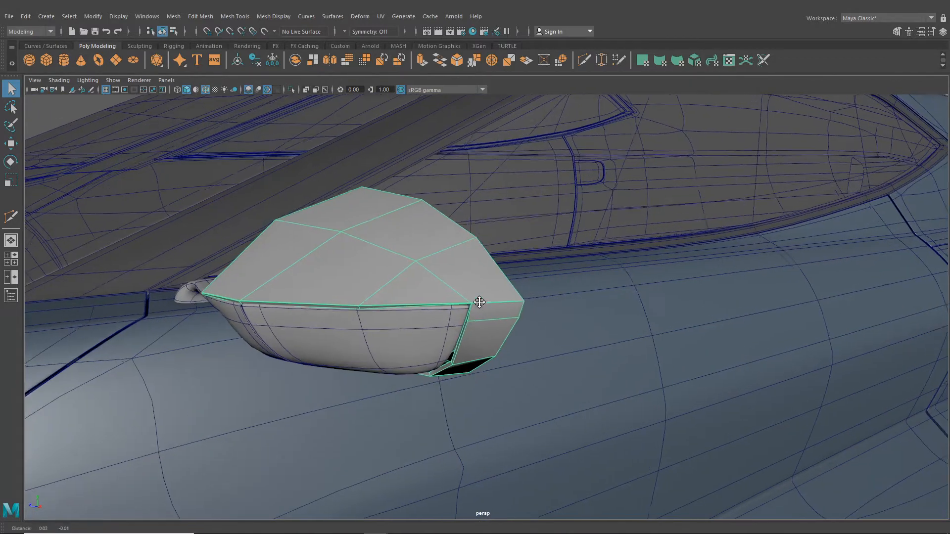
{"action": "scroll", "coordinate": [434, 299], "scroll_direction": "up", "scroll_amount": 2}
{"action": "left_click", "coordinate": [234, 16]}
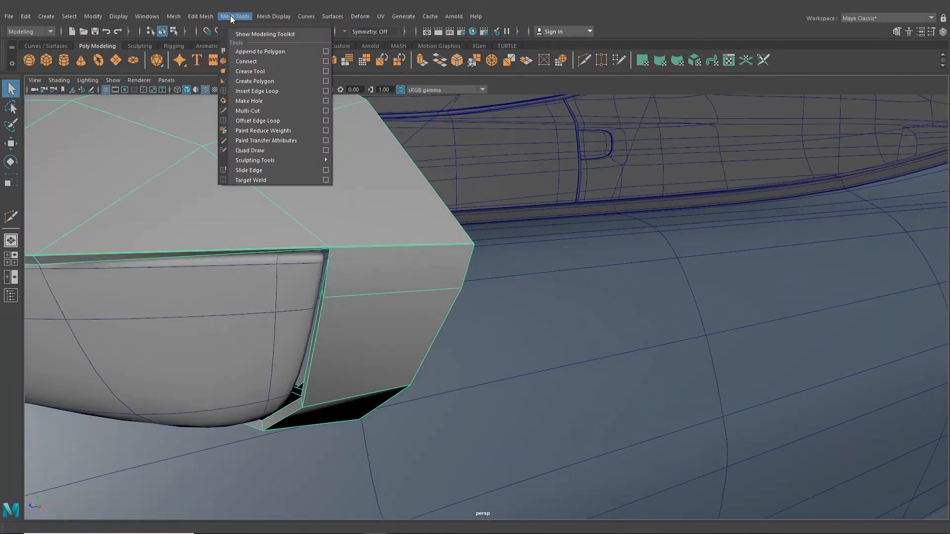
{"action": "left_click", "coordinate": [247, 92]}
{"action": "scroll", "coordinate": [302, 239], "scroll_direction": "up", "scroll_amount": 2}
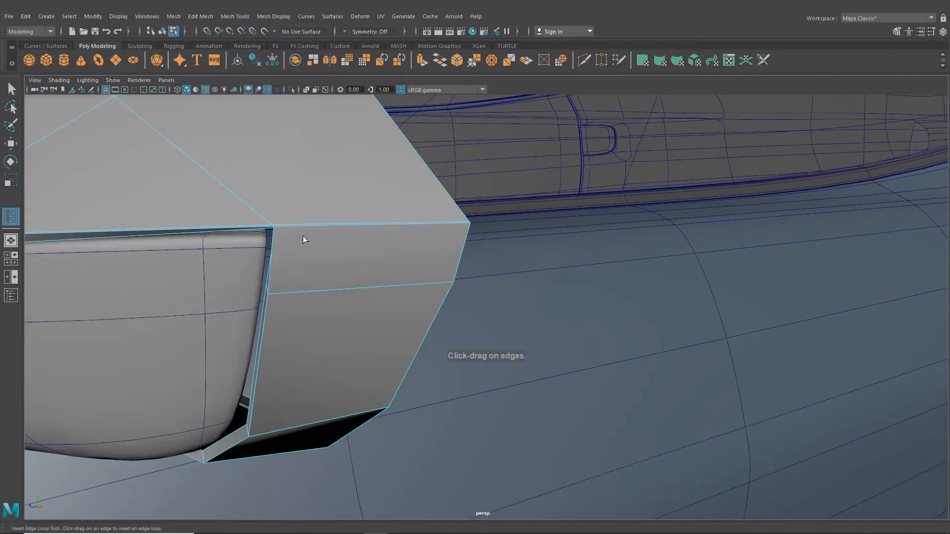
{"action": "left_click", "coordinate": [275, 228]}
{"action": "left_click", "coordinate": [163, 32]}
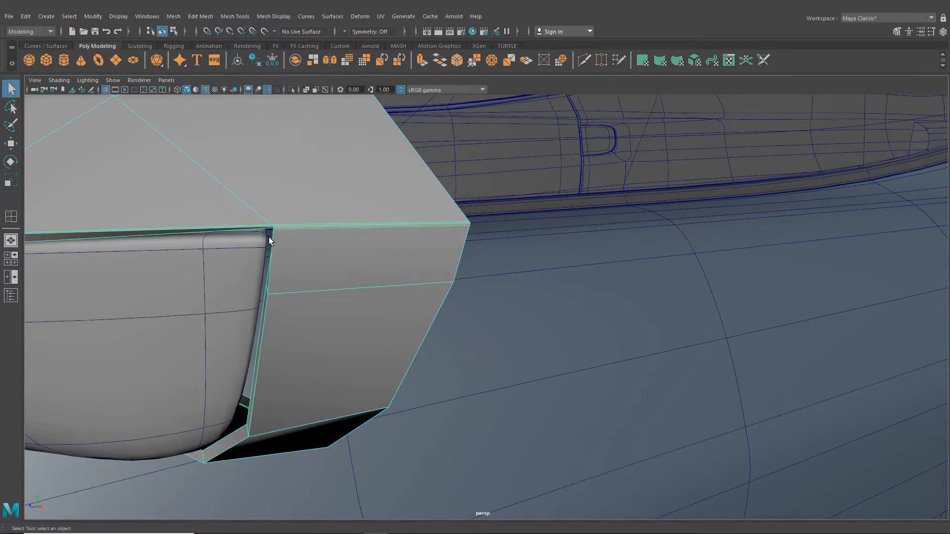
{"action": "key", "text": "3"}
{"action": "left_click", "coordinate": [264, 306]}
Select the mirror housing at its open mirror side, show it unsmoothed and switch it to vertex editing
{"action": "right_click_drag", "start_coordinate": [270, 308], "coordinate": [207, 121], "text": "alt"}
{"action": "left_click_drag", "start_coordinate": [245, 161], "coordinate": [576, 242], "text": "alt"}
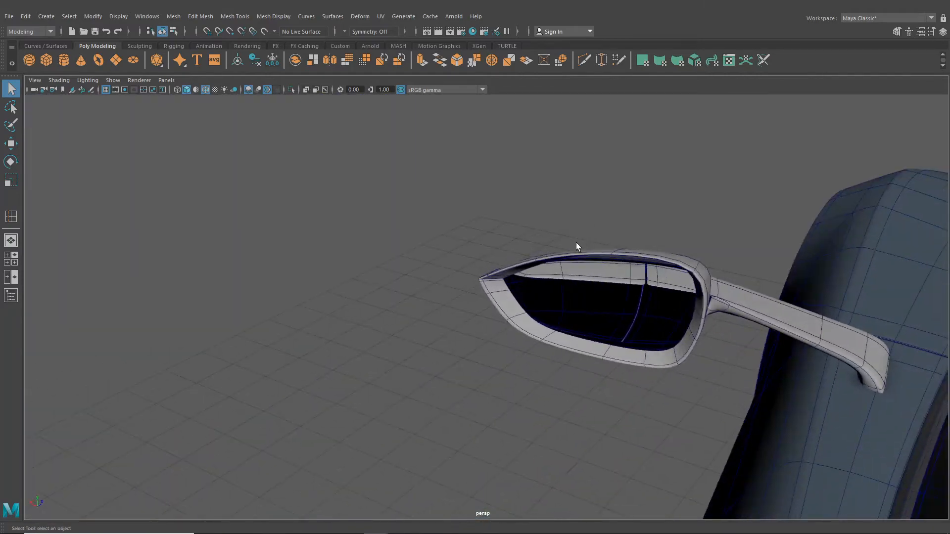
{"action": "left_click", "coordinate": [538, 328]}
{"action": "scroll", "coordinate": [441, 262], "scroll_direction": "up", "scroll_amount": 10}
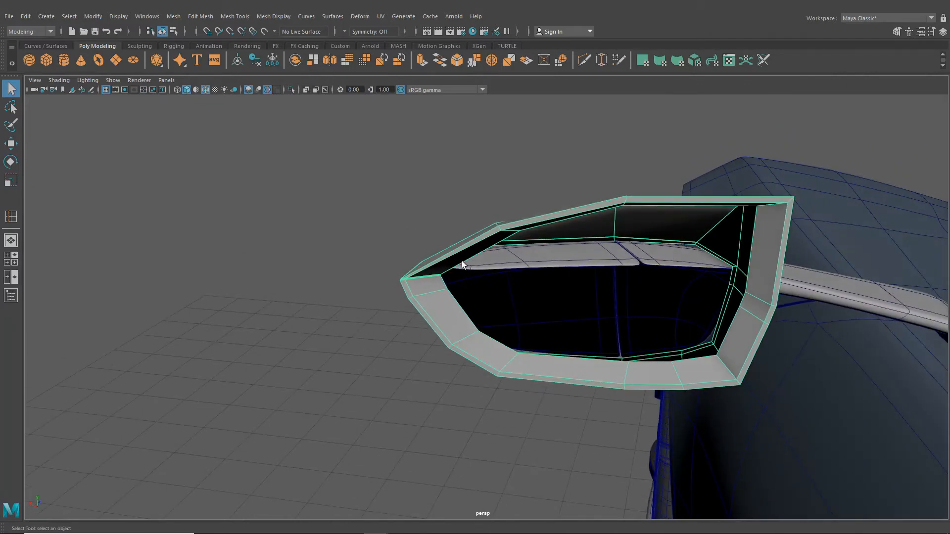
{"action": "right_click", "coordinate": [429, 254]}
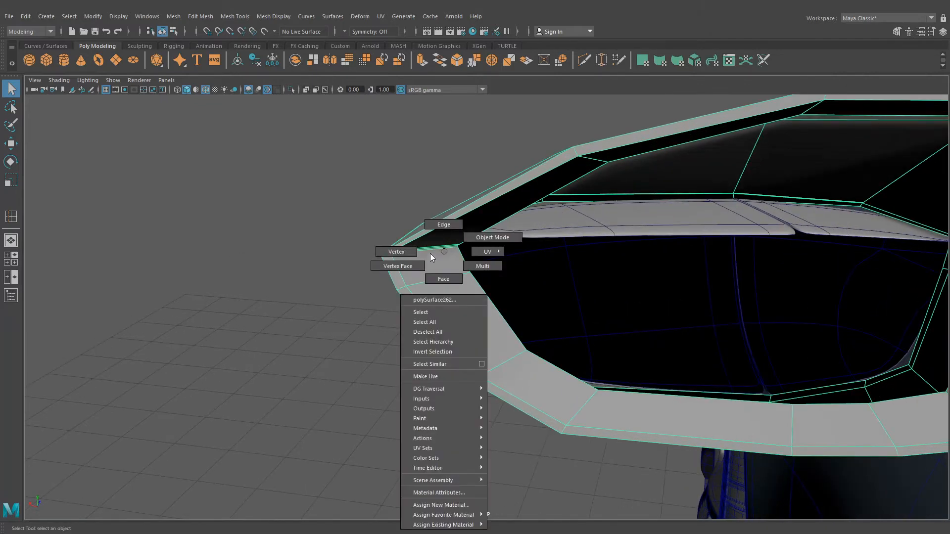
{"action": "left_click", "coordinate": [403, 253]}
Move the inner rim vertices at the housing's outer tip and along its upper edge to even out the rim's width
{"action": "left_click_drag", "start_coordinate": [403, 257], "coordinate": [533, 309], "text": "alt"}
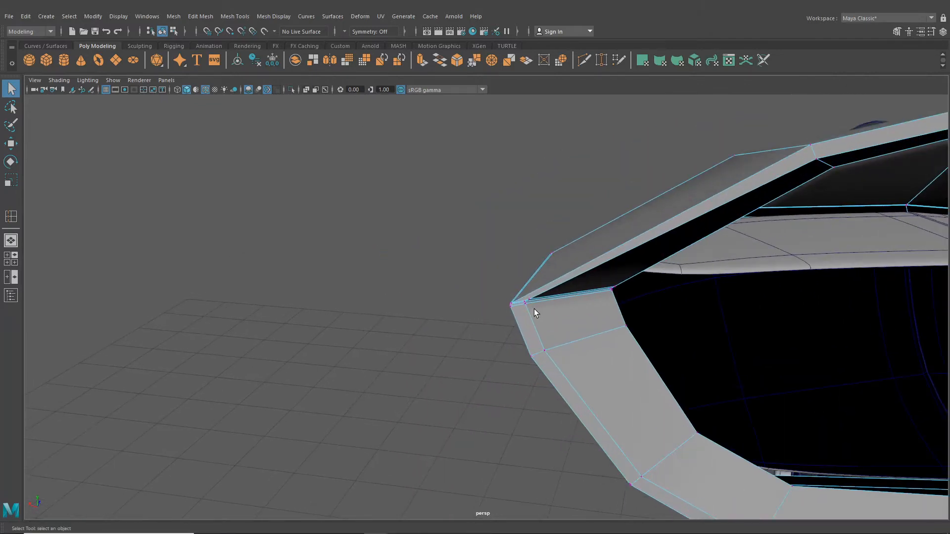
{"action": "left_click", "coordinate": [10, 144]}
{"action": "mouse_move", "coordinate": [430, 289]}
{"action": "left_mouse_down", "text": "alt"}
{"action": "mouse_move", "coordinate": [445, 295]}
{"action": "mouse_move", "coordinate": [446, 318]}
{"action": "mouse_move", "coordinate": [440, 297]}
{"action": "left_mouse_up", "text": "alt"}
{"action": "left_click_drag", "start_coordinate": [529, 280], "coordinate": [418, 322]}
{"action": "left_click_drag", "start_coordinate": [421, 322], "coordinate": [599, 328], "text": "alt"}
{"action": "middle_click_drag", "start_coordinate": [583, 347], "coordinate": [434, 406], "text": "alt"}
{"action": "left_click", "coordinate": [656, 221]}
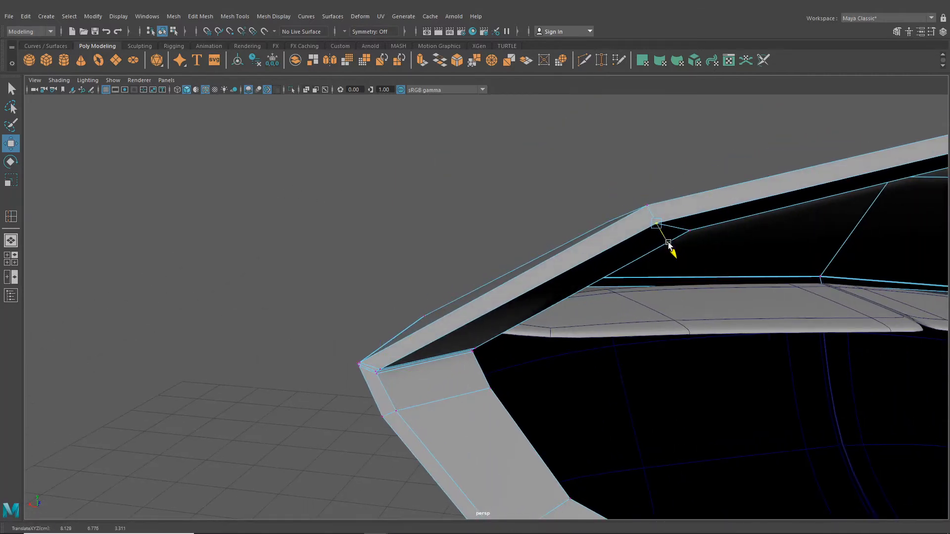
{"action": "right_click_drag", "start_coordinate": [668, 241], "coordinate": [627, 421], "text": "alt"}
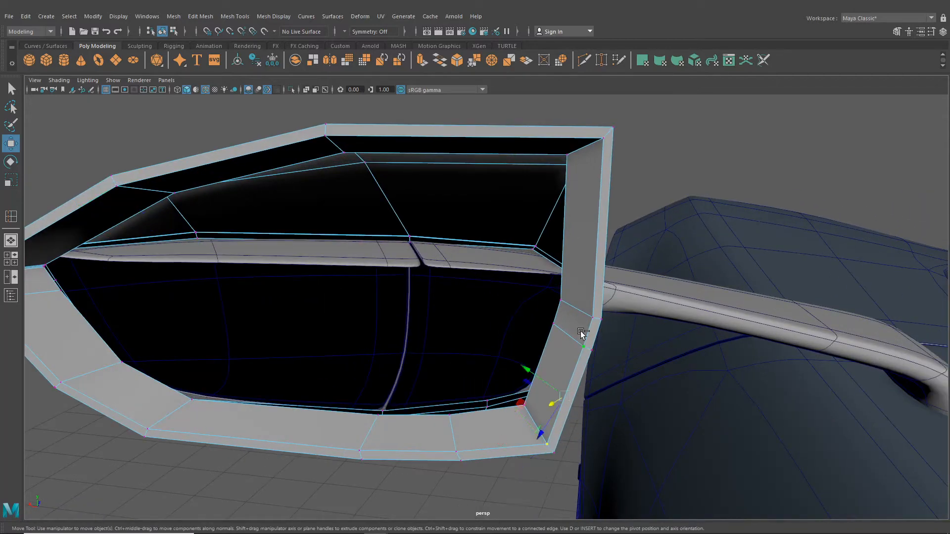
Set the Move tool's axis orientation to World and shift the selected inner rim vertices at the housing's car-side end slightly
{"action": "left_click_drag", "start_coordinate": [534, 342], "coordinate": [554, 332], "text": "alt"}
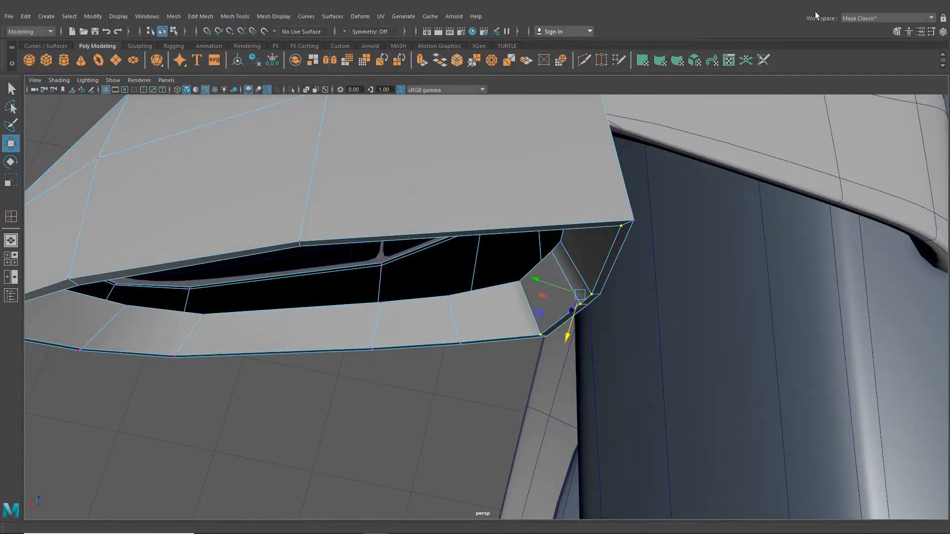
{"action": "left_click", "coordinate": [929, 32]}
{"action": "left_click", "coordinate": [814, 118]}
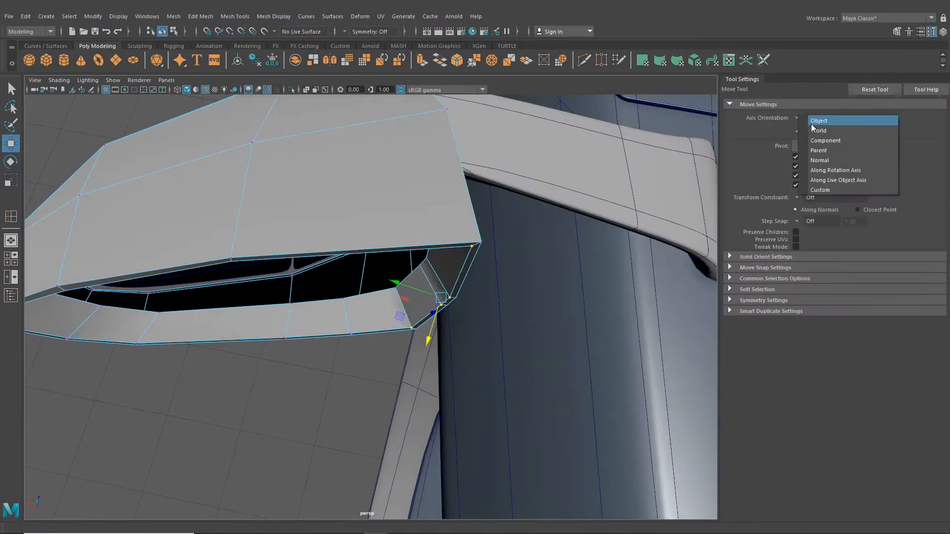
{"action": "left_click", "coordinate": [815, 123]}
{"action": "left_click_drag", "start_coordinate": [519, 276], "coordinate": [519, 291], "text": "alt"}
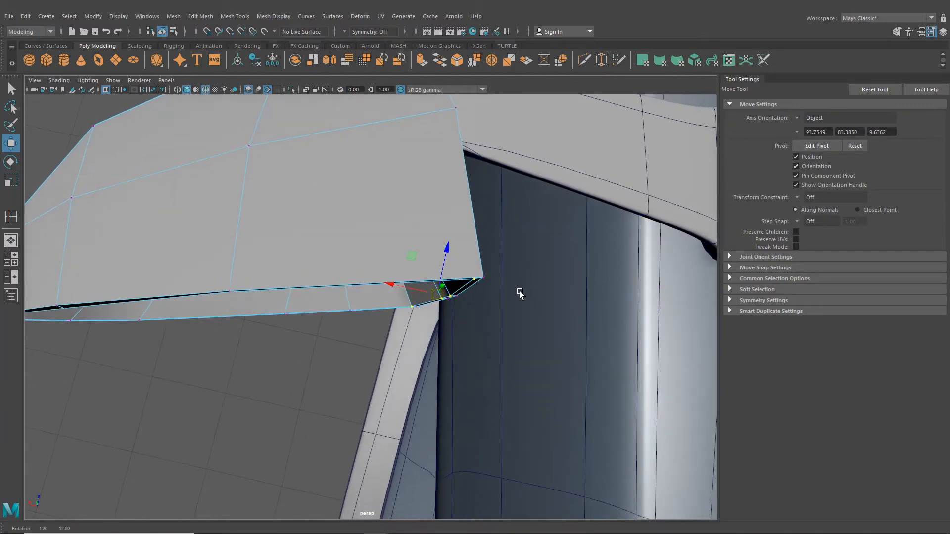
{"action": "left_click", "coordinate": [811, 117]}
{"action": "left_click", "coordinate": [809, 126]}
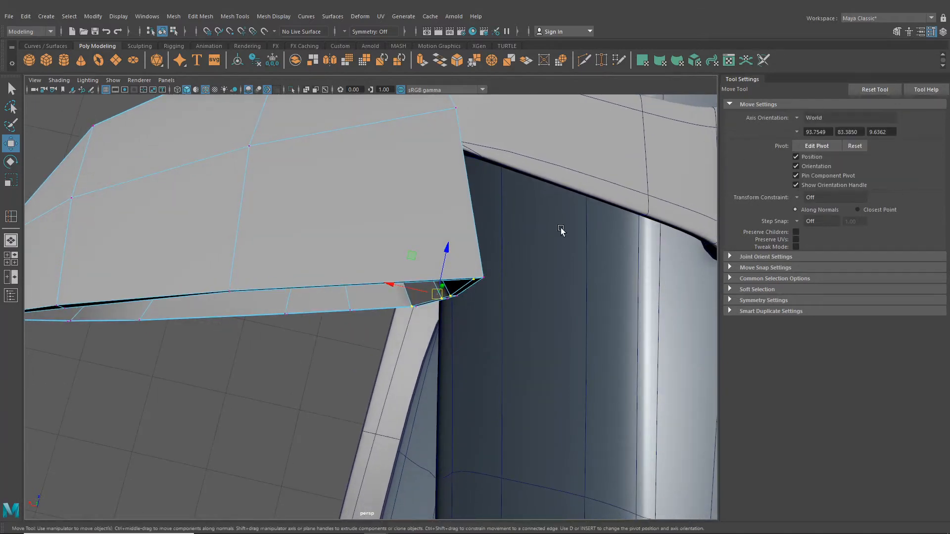
{"action": "left_click_drag", "start_coordinate": [410, 283], "coordinate": [401, 288]}
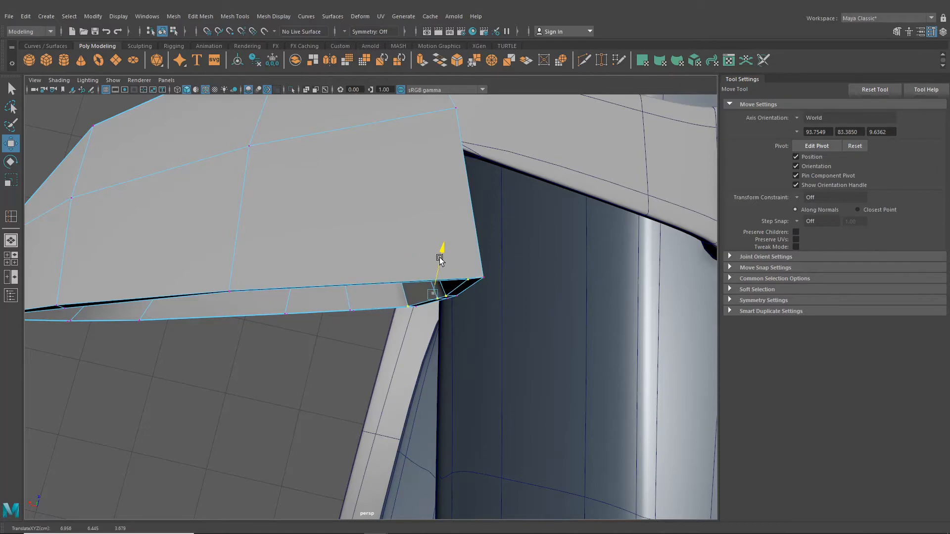
{"action": "left_click_drag", "start_coordinate": [439, 257], "coordinate": [416, 206], "text": "alt"}
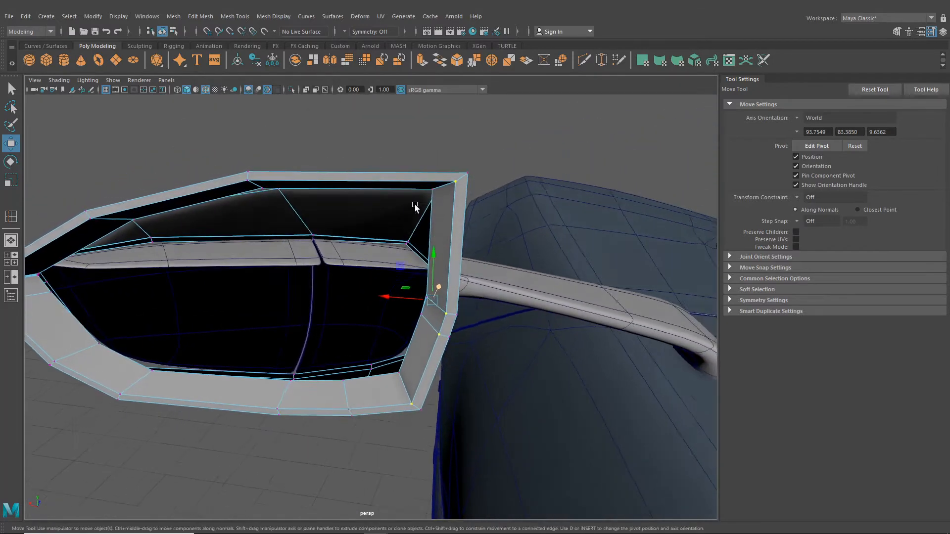
{"action": "middle_click_drag", "start_coordinate": [415, 205], "coordinate": [497, 205], "text": "alt"}
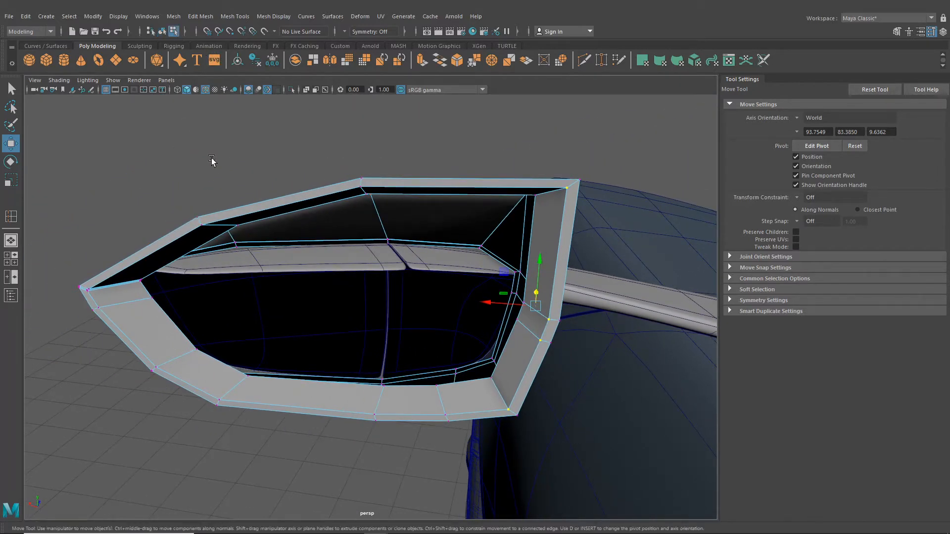
Select the edge loop around the housing's mirror-opening rim and set the Scale tool's axis orientation to Object
{"action": "left_click_drag", "start_coordinate": [230, 194], "coordinate": [295, 204], "text": "alt"}
{"action": "right_click_drag", "start_coordinate": [298, 201], "coordinate": [299, 177]}
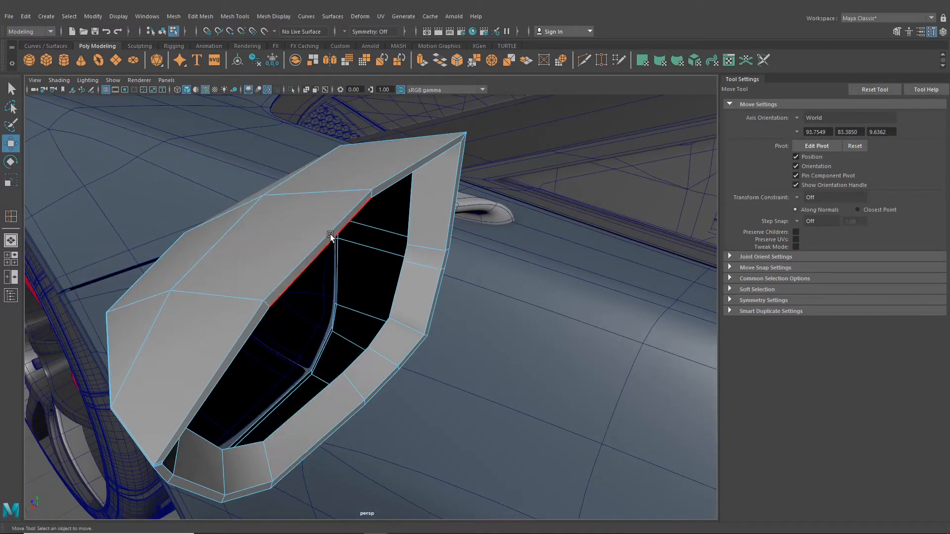
{"action": "double_click", "coordinate": [330, 234]}
{"action": "left_click_drag", "start_coordinate": [340, 245], "coordinate": [365, 221], "text": "alt"}
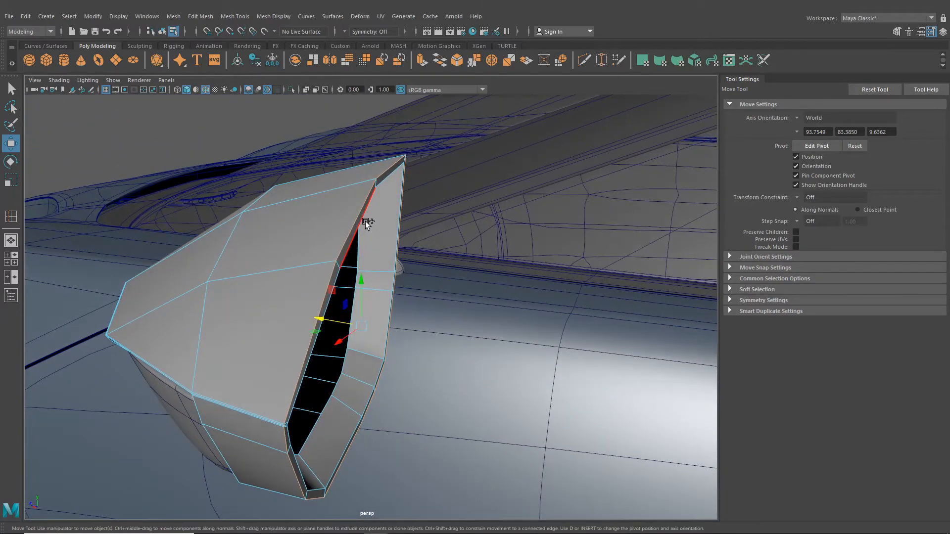
{"action": "left_click", "coordinate": [11, 179]}
{"action": "left_click_drag", "start_coordinate": [232, 225], "coordinate": [307, 222], "text": "alt"}
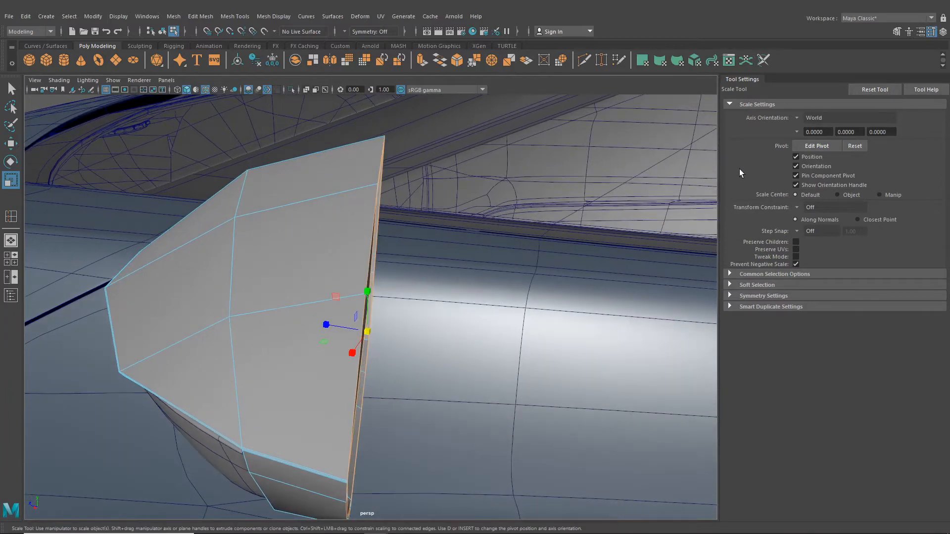
{"action": "left_click", "coordinate": [801, 118]}
{"action": "left_click", "coordinate": [814, 143]}
{"action": "left_click_drag", "start_coordinate": [517, 265], "coordinate": [514, 299], "text": "alt"}
{"action": "left_click", "coordinate": [803, 122]}
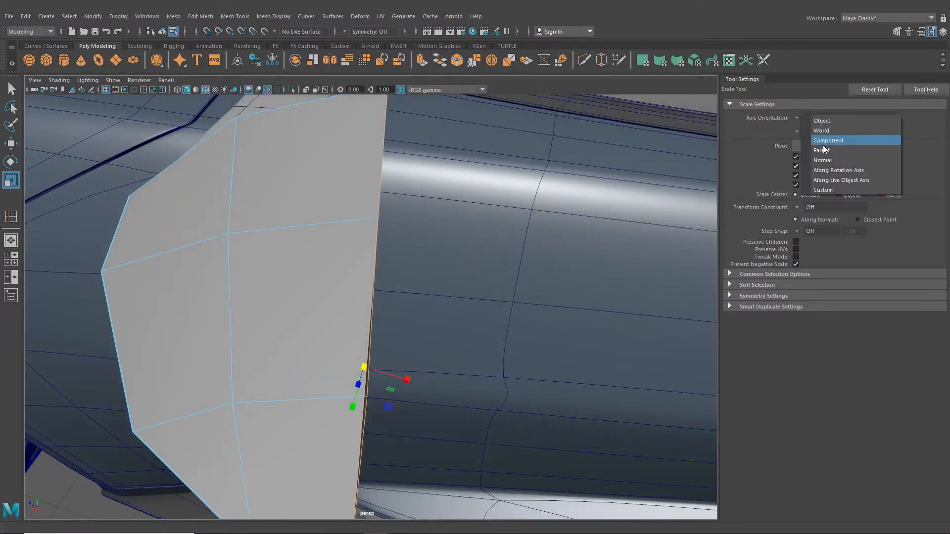
{"action": "left_click", "coordinate": [826, 123]}
{"action": "left_click_drag", "start_coordinate": [712, 179], "coordinate": [498, 231], "text": "alt"}
Try to bevel the selected rim edge loop of the mirror housing
{"action": "left_click", "coordinate": [199, 18]}
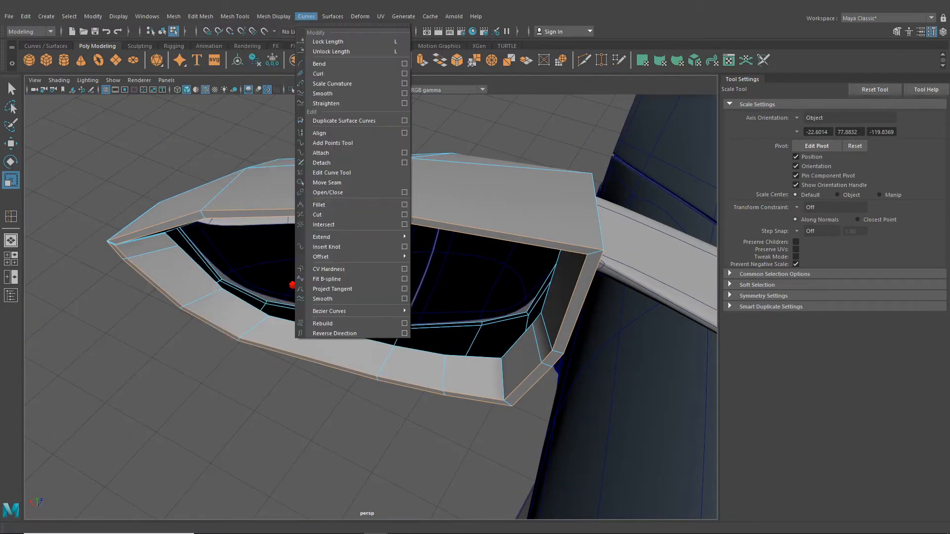
{"action": "left_click", "coordinate": [929, 34]}
{"action": "left_click", "coordinate": [207, 18]}
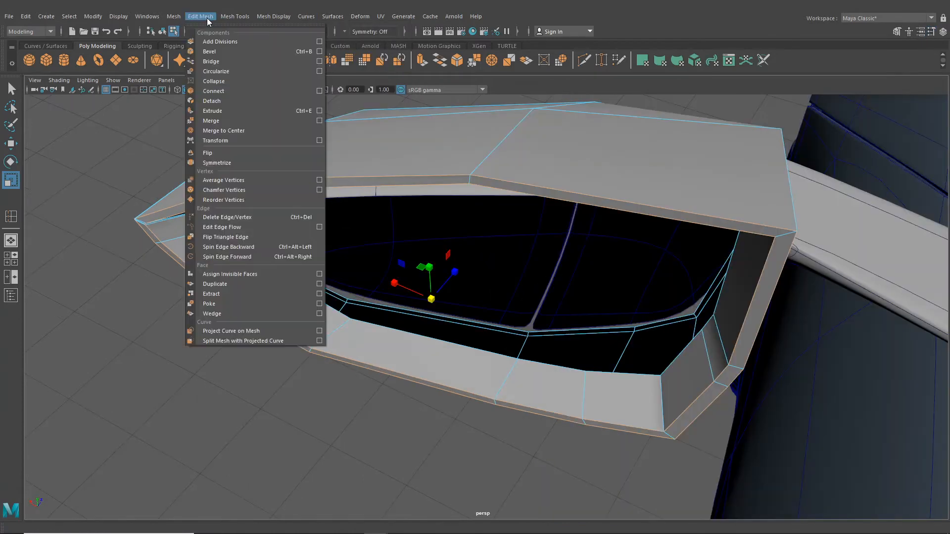
{"action": "left_click", "coordinate": [219, 53]}
{"action": "left_click_drag", "start_coordinate": [277, 163], "coordinate": [430, 140], "text": "alt"}
{"action": "right_click_drag", "start_coordinate": [430, 140], "coordinate": [550, 309], "text": "alt"}
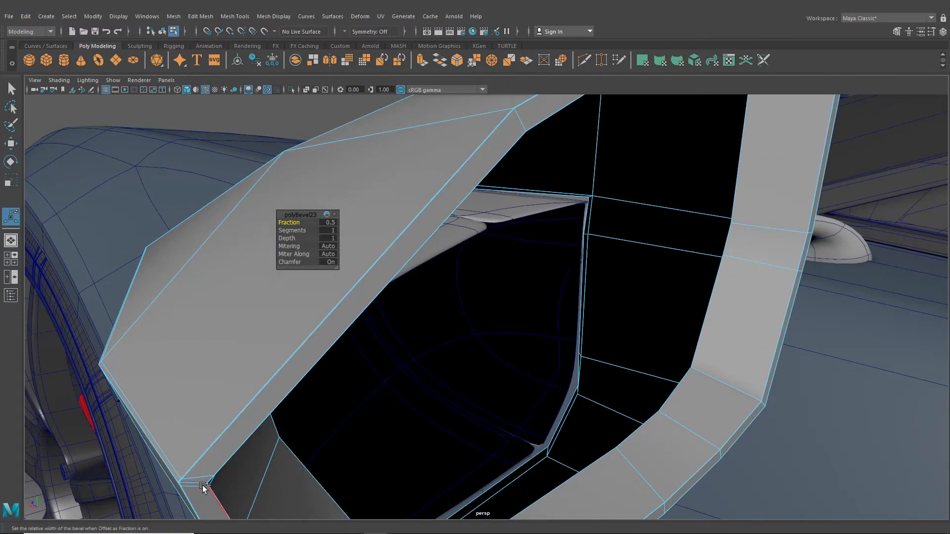
{"action": "key", "text": "ctrl+z"}
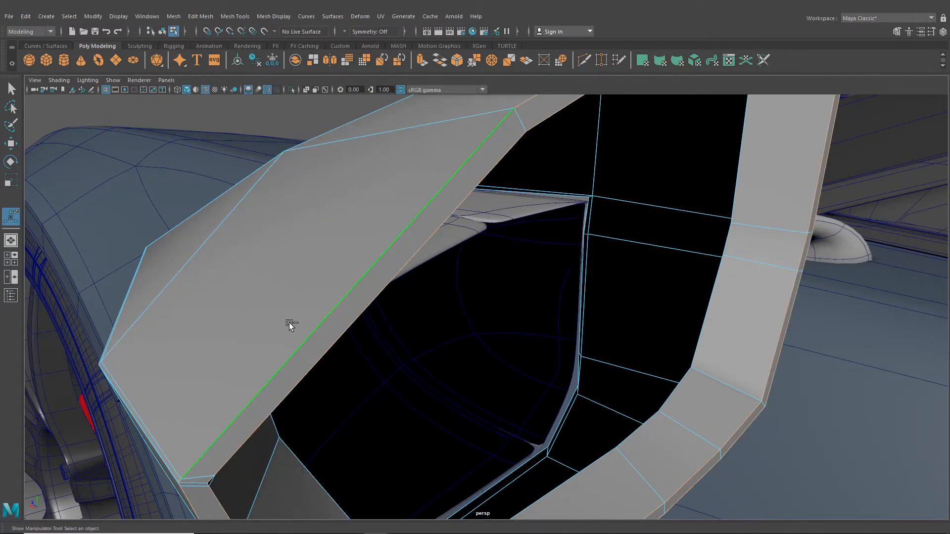
Insert edge loops near both borders of the rim's narrow front face, return the housing to smooth preview and deselect it
{"action": "left_click", "coordinate": [230, 16]}
{"action": "left_click", "coordinate": [260, 81]}
{"action": "left_click_drag", "start_coordinate": [336, 232], "coordinate": [373, 259], "text": "alt"}
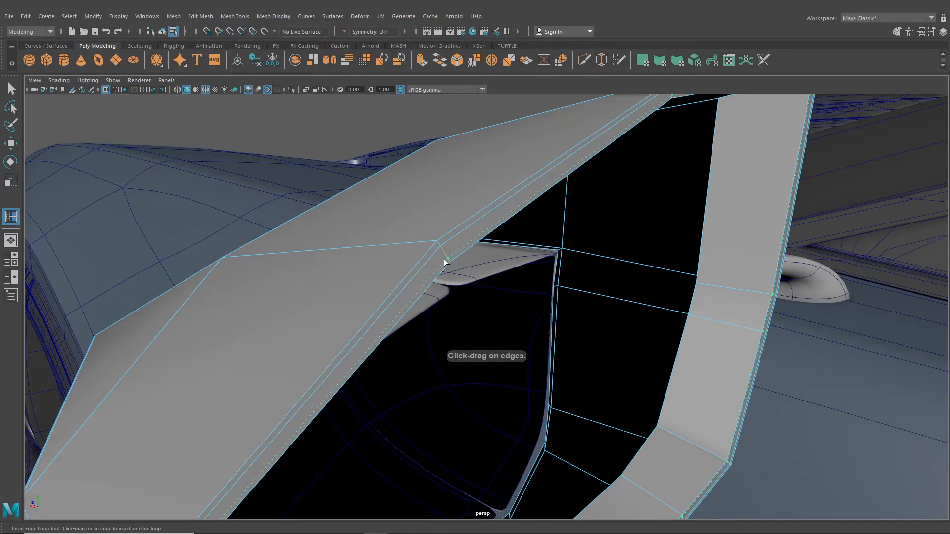
{"action": "left_click_drag", "start_coordinate": [452, 263], "coordinate": [408, 261], "text": "alt"}
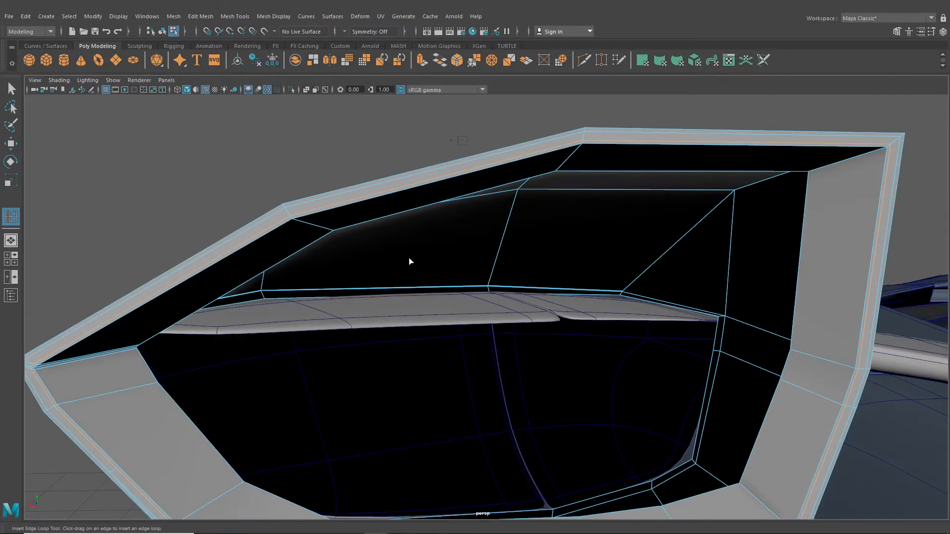
{"action": "key", "text": "3"}
{"action": "left_click", "coordinate": [163, 33]}
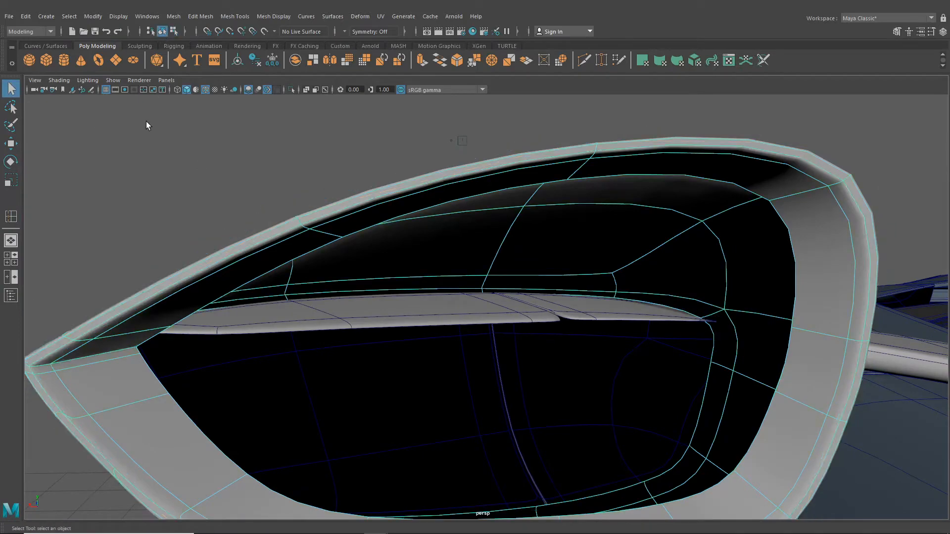
{"action": "left_click", "coordinate": [147, 121]}
Show the housing and the adjoining lower cover unsmoothed and switch them to vertex editing
{"action": "scroll", "coordinate": [246, 187], "scroll_direction": "down", "scroll_amount": 5}
{"action": "left_click_drag", "start_coordinate": [245, 188], "coordinate": [414, 370], "text": "alt"}
{"action": "left_click", "coordinate": [480, 389]}
{"action": "key", "text": "1"}
{"action": "scroll", "coordinate": [479, 387], "scroll_direction": "up", "scroll_amount": 3}
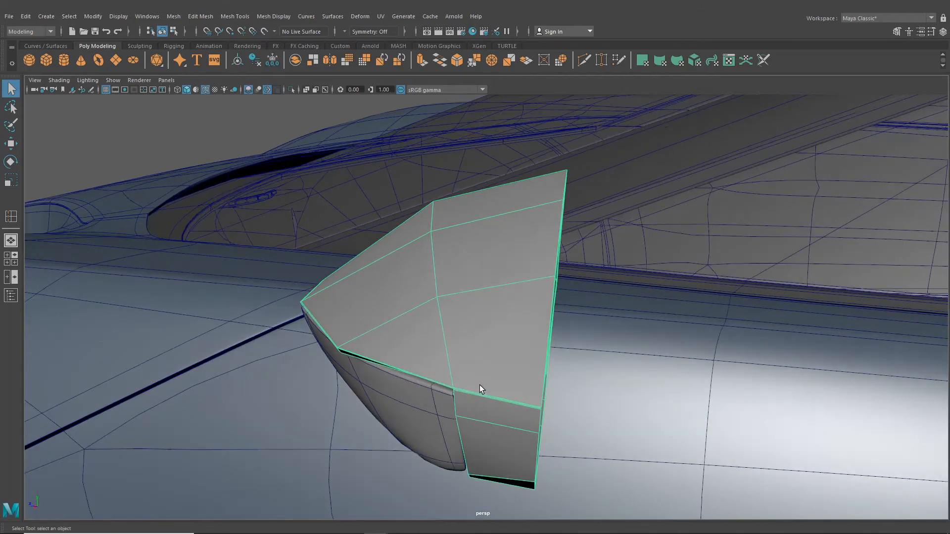
{"action": "left_click_drag", "start_coordinate": [479, 385], "coordinate": [484, 371], "text": "alt"}
{"action": "left_click_drag", "start_coordinate": [473, 431], "coordinate": [436, 361], "text": "alt"}
{"action": "left_click", "coordinate": [427, 368]}
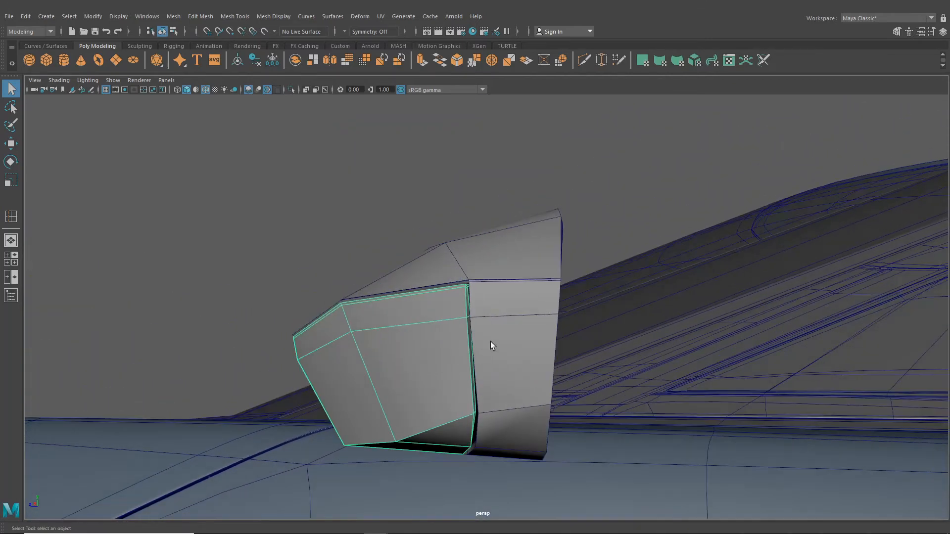
{"action": "right_click_drag", "start_coordinate": [491, 341], "coordinate": [384, 258]}
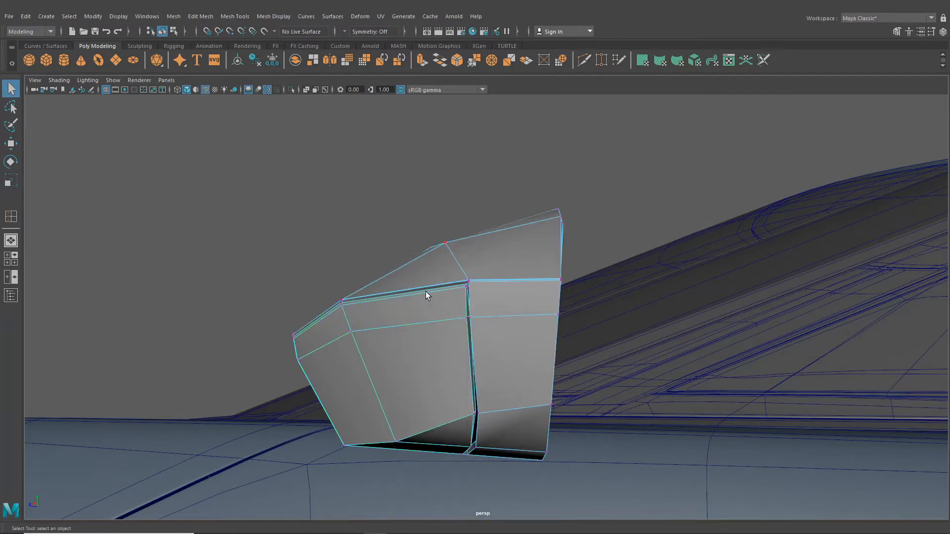
Move the upper vertices on the vertical seam between the lower cover and the housing, and return to object selection
{"action": "left_click_drag", "start_coordinate": [425, 291], "coordinate": [460, 321], "text": "alt"}
{"action": "left_click_drag", "start_coordinate": [503, 351], "coordinate": [505, 351]}
{"action": "left_click_drag", "start_coordinate": [504, 352], "coordinate": [518, 352], "text": "alt"}
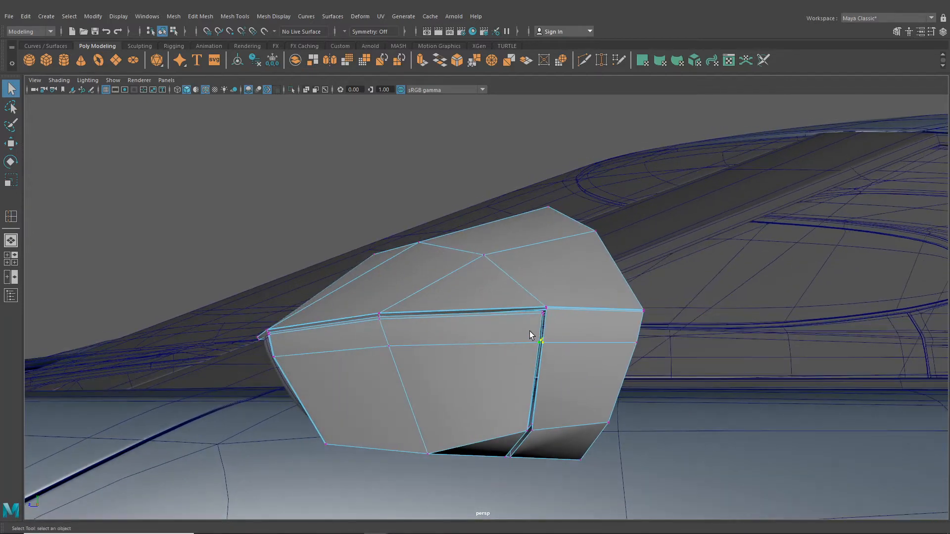
{"action": "left_click", "coordinate": [15, 146]}
{"action": "left_click_drag", "start_coordinate": [377, 280], "coordinate": [356, 282], "text": "alt"}
{"action": "middle_click_drag", "start_coordinate": [356, 282], "coordinate": [325, 280], "text": "alt"}
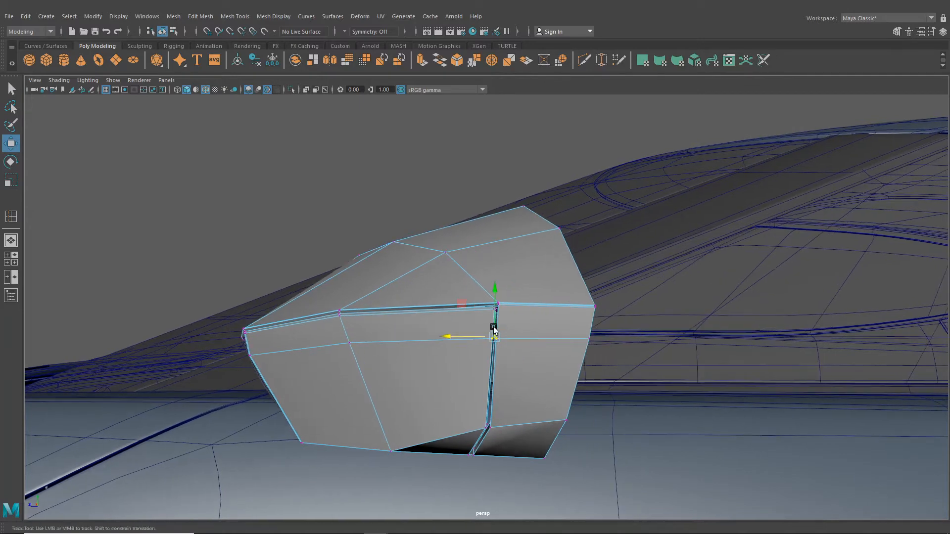
{"action": "left_click_drag", "start_coordinate": [458, 336], "coordinate": [417, 314]}
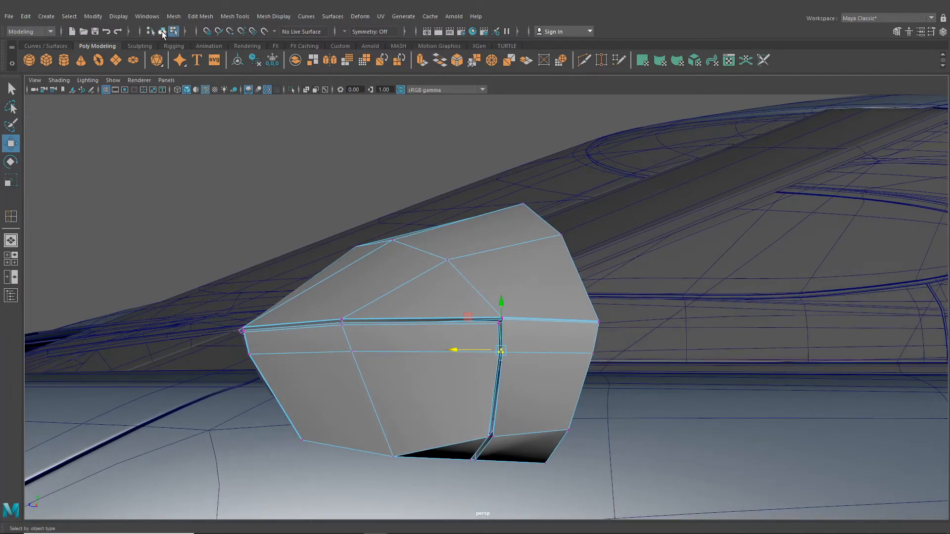
{"action": "left_click", "coordinate": [161, 32]}
Return the lower cover to smooth preview, select it with the mounting arm, and switch both to vertex editing
{"action": "left_click_drag", "start_coordinate": [273, 190], "coordinate": [419, 341], "text": "alt"}
{"action": "right_click_drag", "start_coordinate": [419, 341], "coordinate": [456, 339], "text": "alt"}
{"action": "left_click_drag", "start_coordinate": [456, 340], "coordinate": [483, 360], "text": "alt"}
{"action": "left_click", "coordinate": [476, 351]}
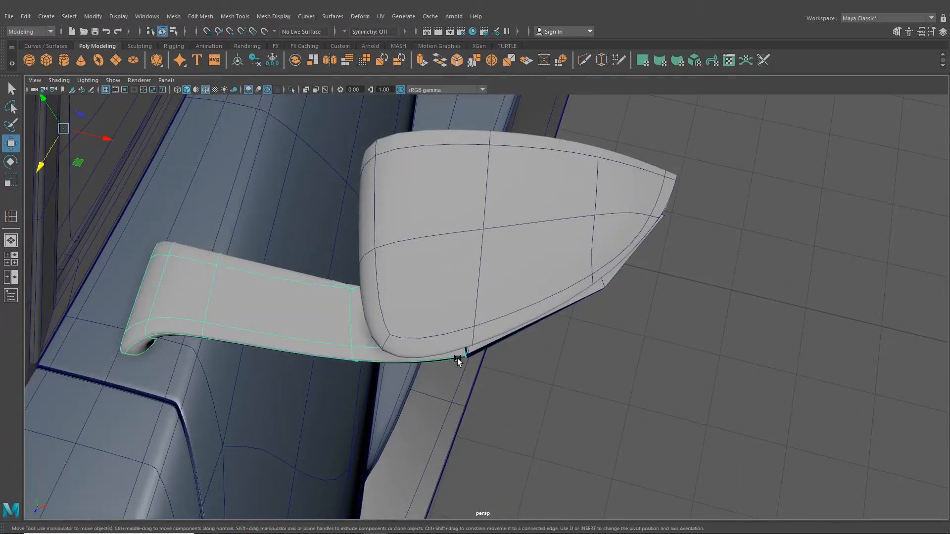
{"action": "key", "text": "1"}
{"action": "key", "text": "3"}
{"action": "left_click", "coordinate": [480, 354]}
{"action": "right_click_drag", "start_coordinate": [479, 349], "coordinate": [398, 267]}
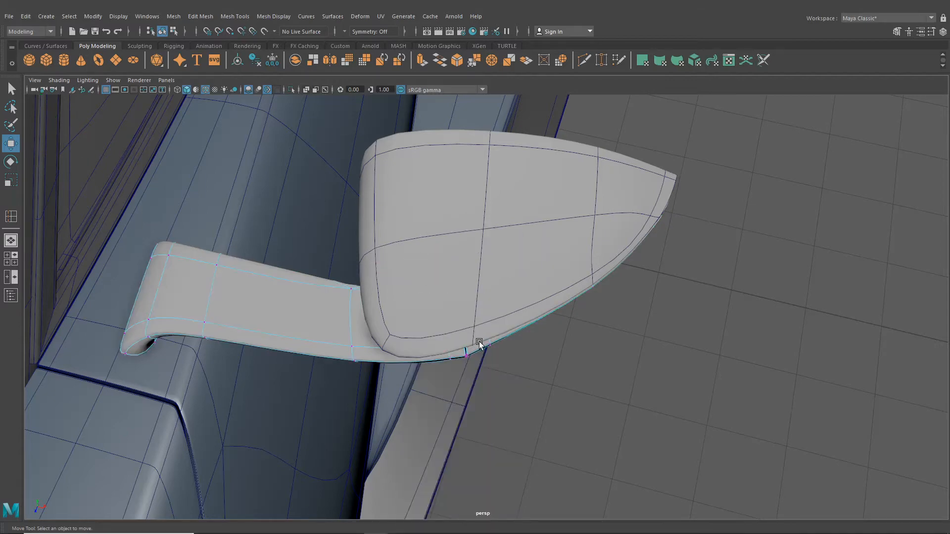
Move the vertices at the end of the seam between the arm and lower cover closer to the housing's edge
{"action": "left_click_drag", "start_coordinate": [479, 342], "coordinate": [422, 350], "text": "alt"}
{"action": "left_click_drag", "start_coordinate": [422, 350], "coordinate": [449, 244], "text": "alt"}
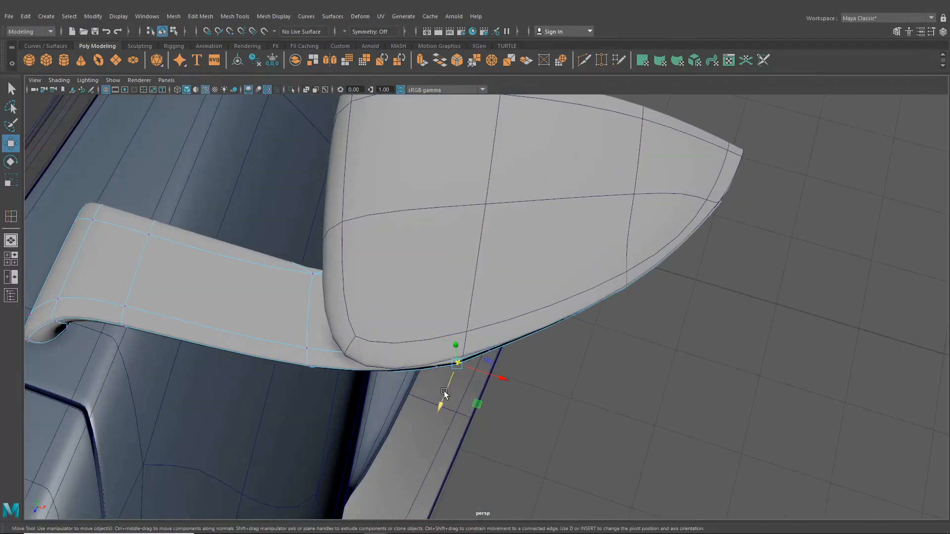
{"action": "left_click_drag", "start_coordinate": [444, 390], "coordinate": [446, 392]}
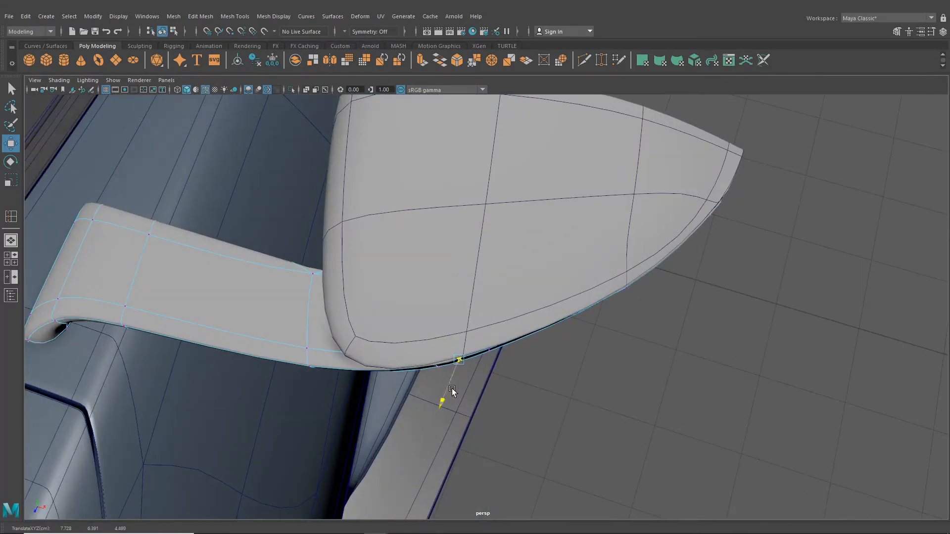
{"action": "scroll", "coordinate": [452, 390], "scroll_direction": "up", "scroll_amount": 2}
{"action": "left_click_drag", "start_coordinate": [452, 391], "coordinate": [429, 293], "text": "alt"}
{"action": "scroll", "coordinate": [454, 386], "scroll_direction": "up", "scroll_amount": 1}
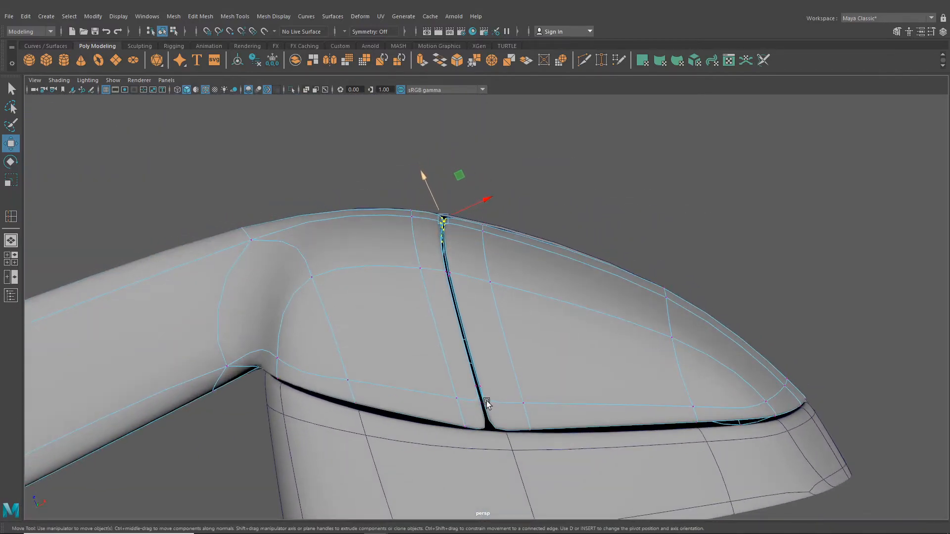
Adjust the vertices at the seam's opposite end and along the arm's adjacent edge to even the gap to the housing
{"action": "left_click_drag", "start_coordinate": [487, 403], "coordinate": [443, 388], "text": "alt"}
{"action": "left_click_drag", "start_coordinate": [400, 327], "coordinate": [460, 383]}
{"action": "left_click_drag", "start_coordinate": [439, 341], "coordinate": [435, 335]}
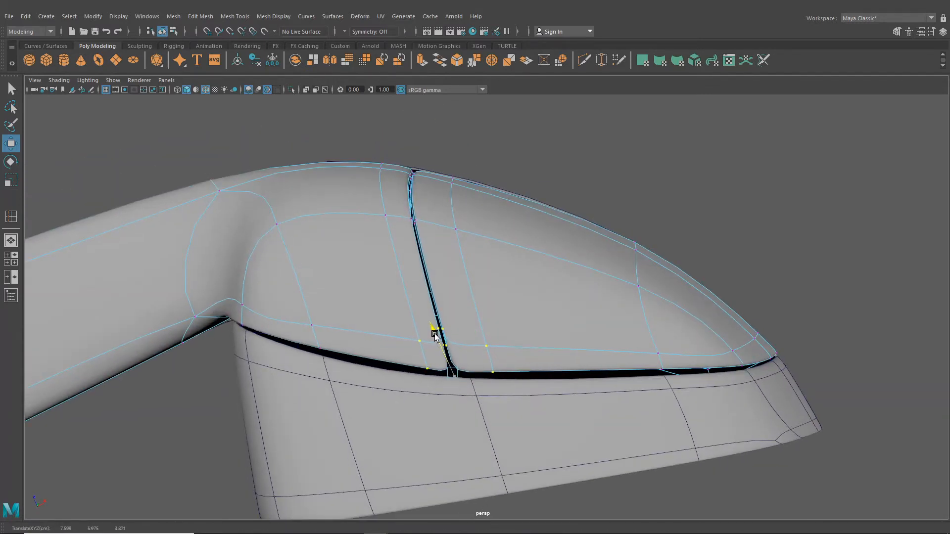
{"action": "left_click_drag", "start_coordinate": [289, 299], "coordinate": [344, 377]}
{"action": "left_click_drag", "start_coordinate": [296, 323], "coordinate": [296, 348], "text": "alt"}
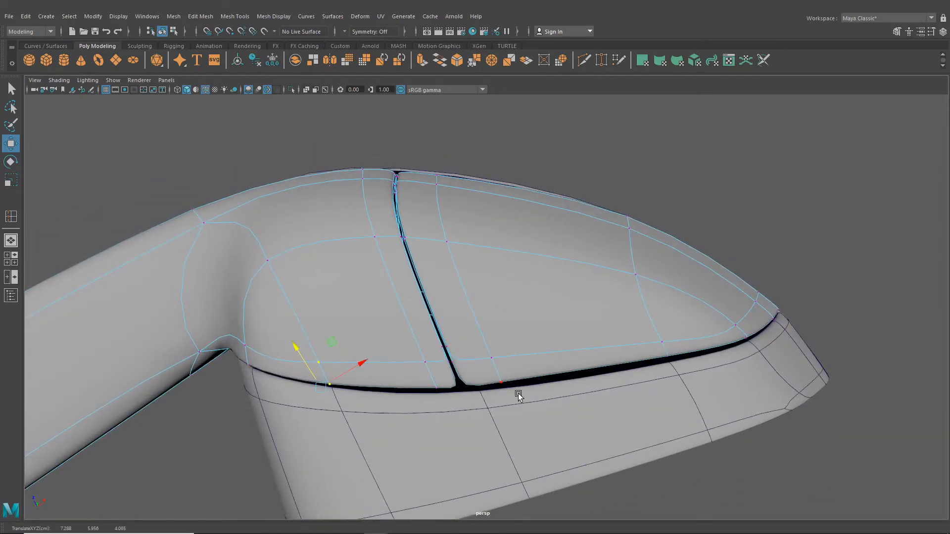
Adjust the lower cover's edge vertices toward its outer tip to narrow the gap to the housing
{"action": "left_click_drag", "start_coordinate": [518, 393], "coordinate": [662, 424], "text": "alt"}
{"action": "left_click_drag", "start_coordinate": [661, 424], "coordinate": [671, 352], "text": "alt"}
{"action": "left_click_drag", "start_coordinate": [672, 364], "coordinate": [668, 385], "text": "alt"}
{"action": "left_click_drag", "start_coordinate": [564, 371], "coordinate": [590, 381], "text": "alt"}
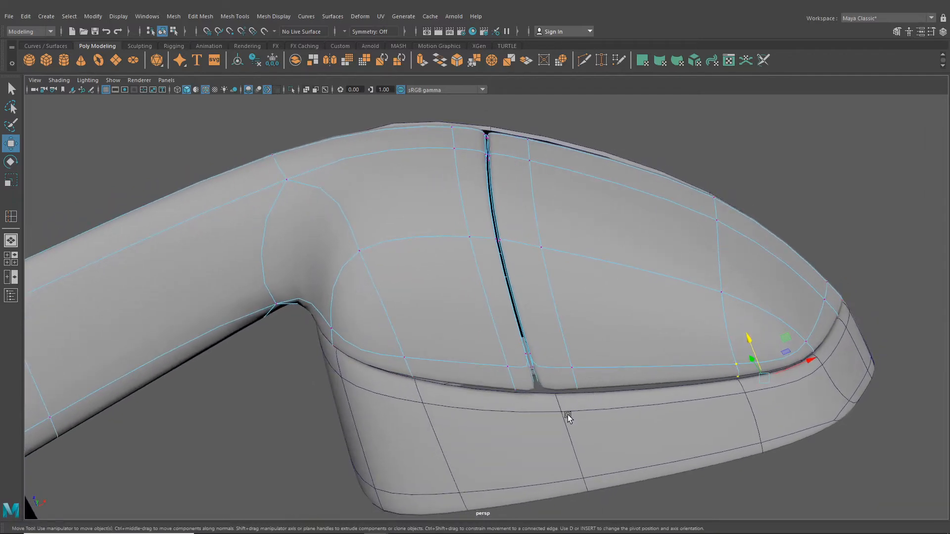
{"action": "left_click_drag", "start_coordinate": [567, 415], "coordinate": [519, 456], "text": "alt"}
{"action": "scroll", "coordinate": [549, 448], "scroll_direction": "down", "scroll_amount": 5}
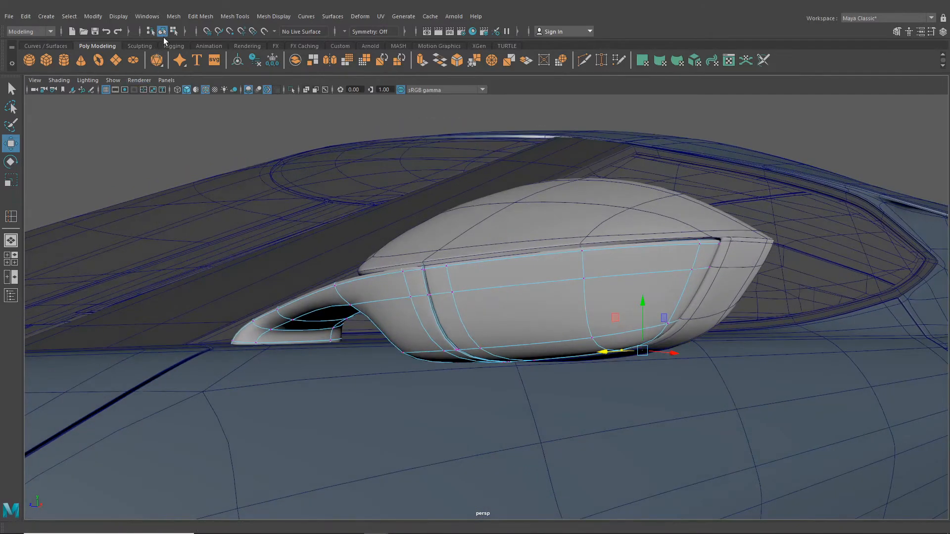
Adjust the height of the arm and lower cover vertices around their shared seam to even the gap to the housing
{"action": "left_click", "coordinate": [163, 31]}
{"action": "left_click_drag", "start_coordinate": [420, 277], "coordinate": [435, 274], "text": "alt"}
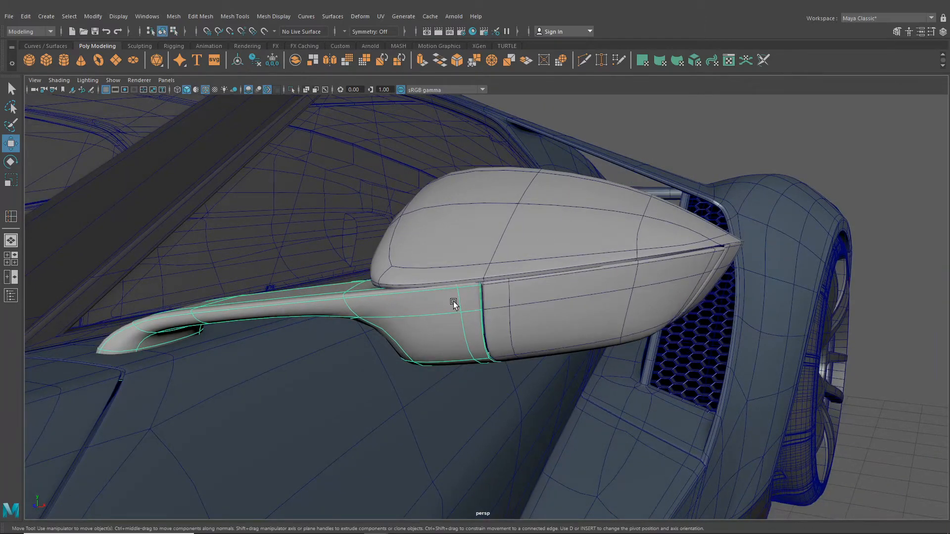
{"action": "right_click_drag", "start_coordinate": [454, 251], "coordinate": [434, 286]}
{"action": "right_click_drag", "start_coordinate": [522, 251], "coordinate": [460, 266]}
{"action": "left_click_drag", "start_coordinate": [444, 267], "coordinate": [525, 327]}
{"action": "left_click_drag", "start_coordinate": [526, 329], "coordinate": [533, 342], "text": "alt"}
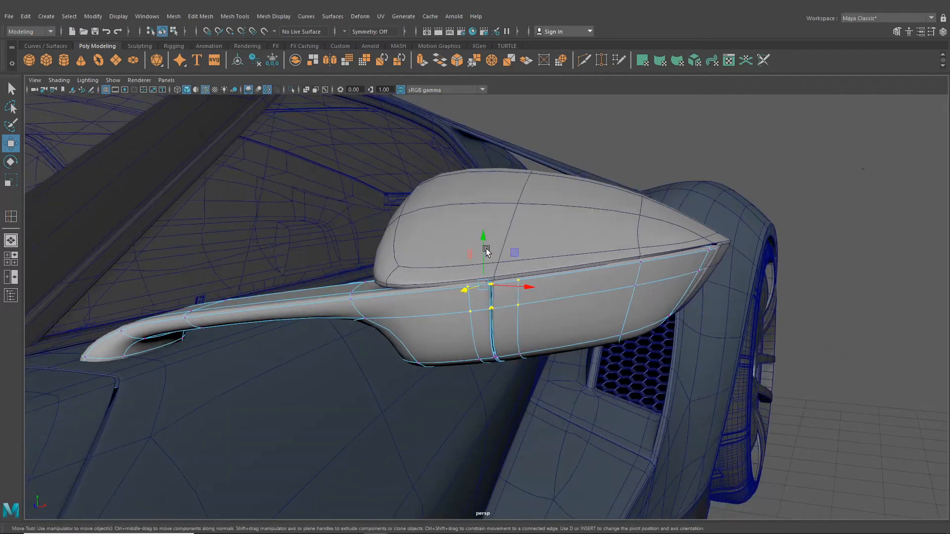
{"action": "left_click_drag", "start_coordinate": [484, 250], "coordinate": [458, 286]}
{"action": "scroll", "coordinate": [488, 267], "scroll_direction": "down", "scroll_amount": 3}
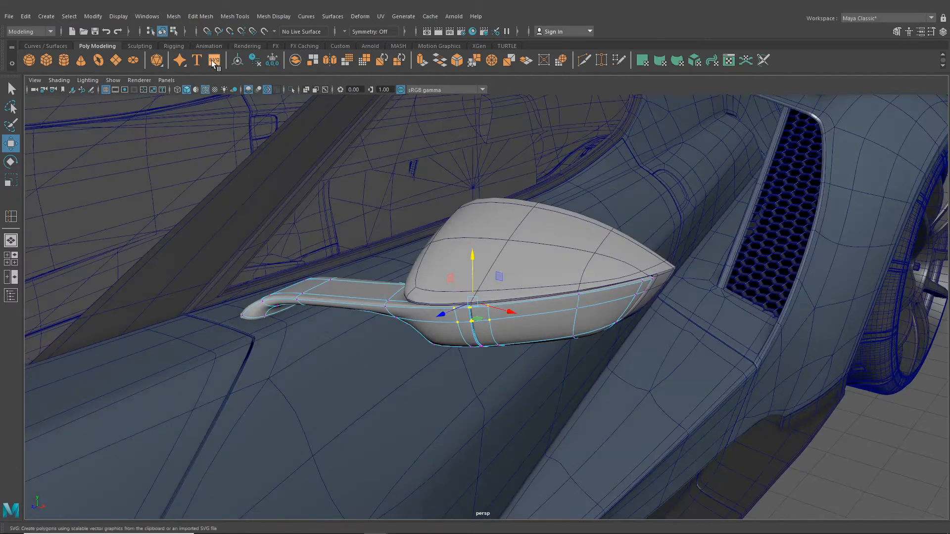
{"action": "left_click", "coordinate": [153, 33]}
{"action": "scroll", "coordinate": [505, 257], "scroll_direction": "down", "scroll_amount": 5}
{"action": "left_click", "coordinate": [737, 426]}
Select the whole mirror, switch it to unsmoothed display, and start the Insert Edge Loop tool
{"action": "scroll", "coordinate": [693, 388], "scroll_direction": "down", "scroll_amount": 3}
{"action": "left_click_drag", "start_coordinate": [659, 363], "coordinate": [541, 369], "text": "alt"}
{"action": "scroll", "coordinate": [539, 350], "scroll_direction": "up", "scroll_amount": 3}
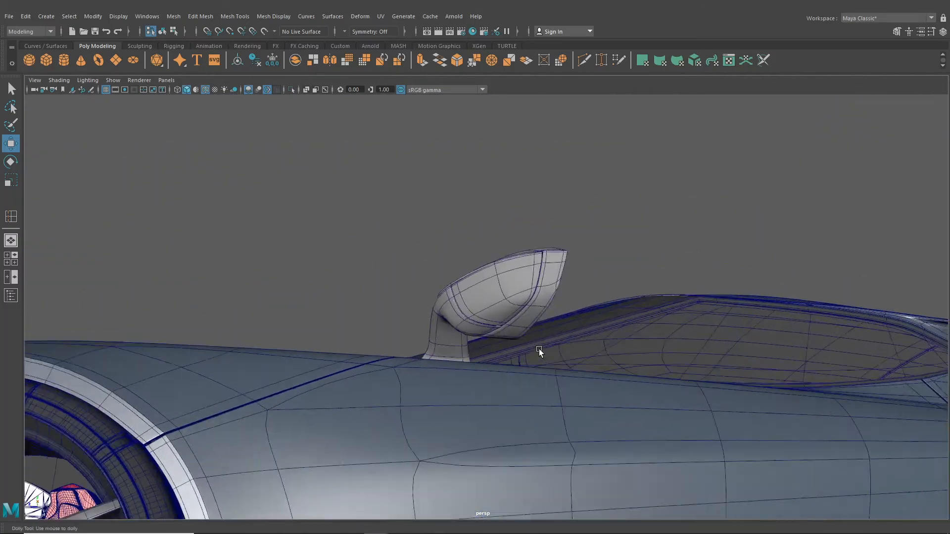
{"action": "scroll", "coordinate": [539, 348], "scroll_direction": "up", "scroll_amount": 3}
{"action": "left_click", "coordinate": [502, 290]}
{"action": "key", "text": "1"}
{"action": "scroll", "coordinate": [504, 291], "scroll_direction": "up", "scroll_amount": 3}
{"action": "left_click_drag", "start_coordinate": [510, 298], "coordinate": [466, 290], "text": "alt"}
{"action": "scroll", "coordinate": [455, 277], "scroll_direction": "up", "scroll_amount": 3}
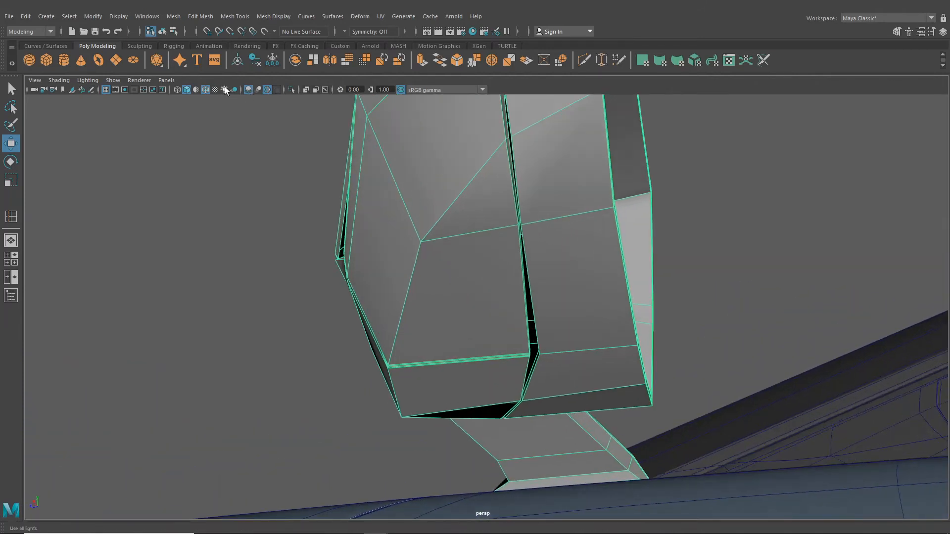
{"action": "left_click_drag", "start_coordinate": [317, 143], "coordinate": [517, 280], "text": "alt"}
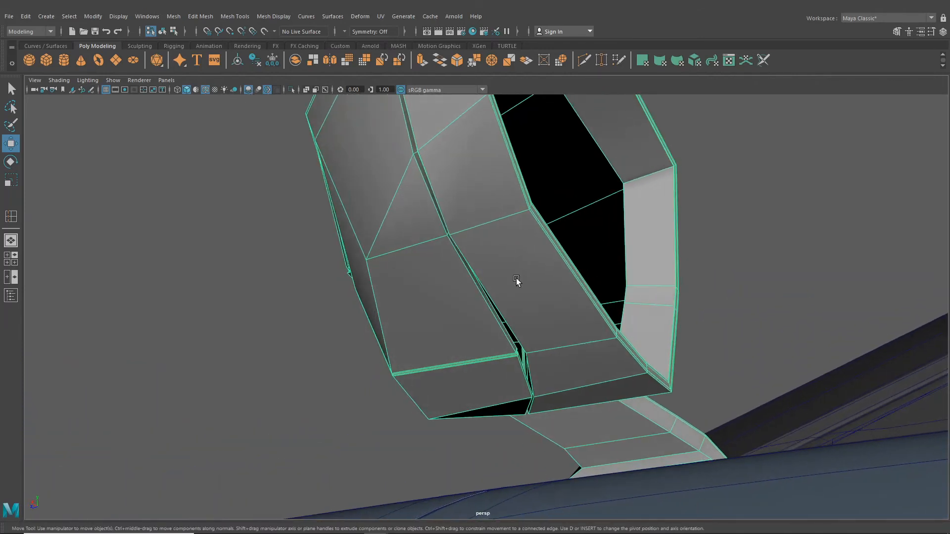
{"action": "left_click", "coordinate": [246, 18]}
{"action": "left_click", "coordinate": [261, 90]}
{"action": "scroll", "coordinate": [400, 219], "scroll_direction": "up", "scroll_amount": 3}
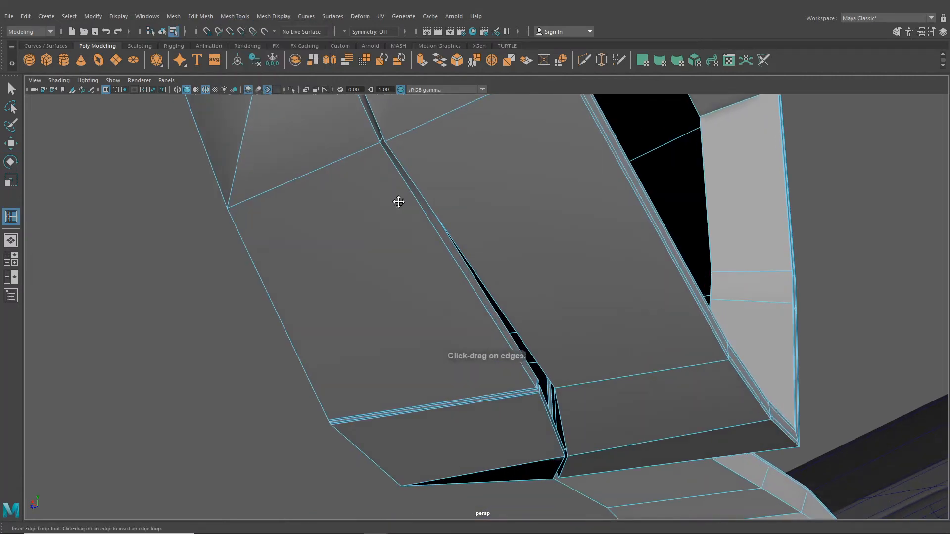
{"action": "scroll", "coordinate": [399, 202], "scroll_direction": "up", "scroll_amount": 3}
Try to insert an edge loop along the lower cover's rim beside the housing
{"action": "left_click", "coordinate": [403, 196]}
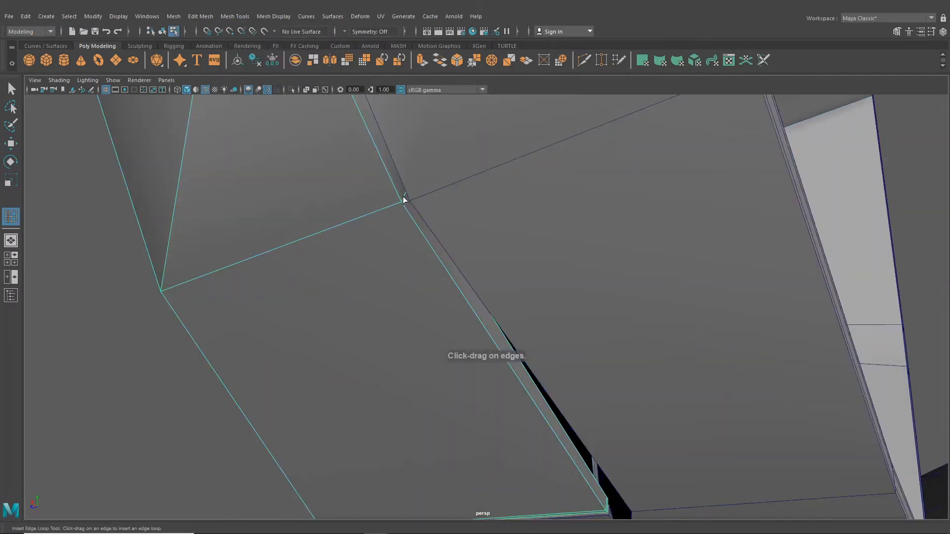
{"action": "mouse_move", "coordinate": [404, 199]}
{"action": "left_mouse_down"}
{"action": "mouse_move", "coordinate": [415, 214]}
{"action": "mouse_move", "coordinate": [390, 233]}
{"action": "left_mouse_up"}
{"action": "key", "text": "ctrl+z"}
{"action": "scroll", "coordinate": [405, 279], "scroll_direction": "up", "scroll_amount": 3}
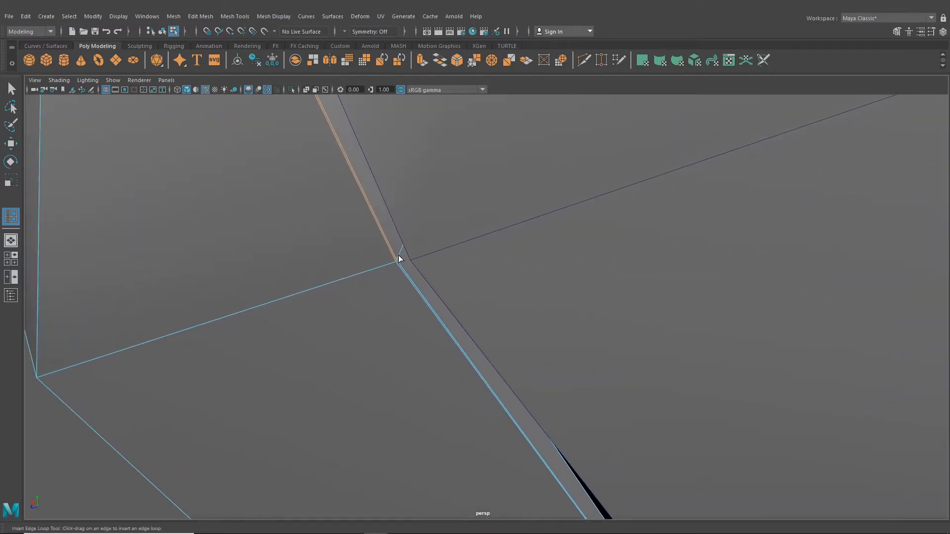
{"action": "key", "text": "ctrl+z"}
Insert a supporting edge loop close to the housing's edge along its seam with the lower cover
{"action": "scroll", "coordinate": [418, 274], "scroll_direction": "down", "scroll_amount": 4}
{"action": "left_click_drag", "start_coordinate": [426, 282], "coordinate": [580, 362], "text": "alt"}
{"action": "scroll", "coordinate": [579, 363], "scroll_direction": "up", "scroll_amount": 4}
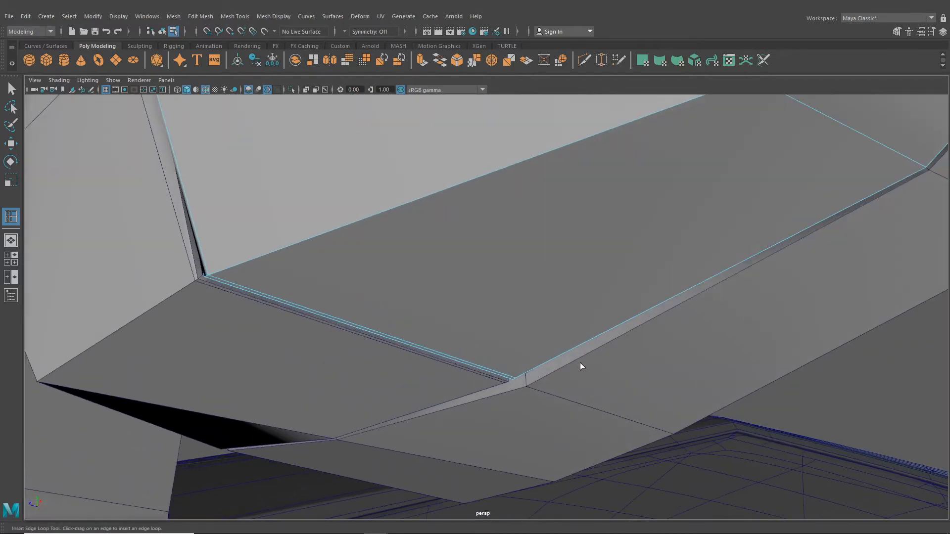
{"action": "left_click", "coordinate": [559, 367]}
{"action": "scroll", "coordinate": [558, 367], "scroll_direction": "up", "scroll_amount": 4}
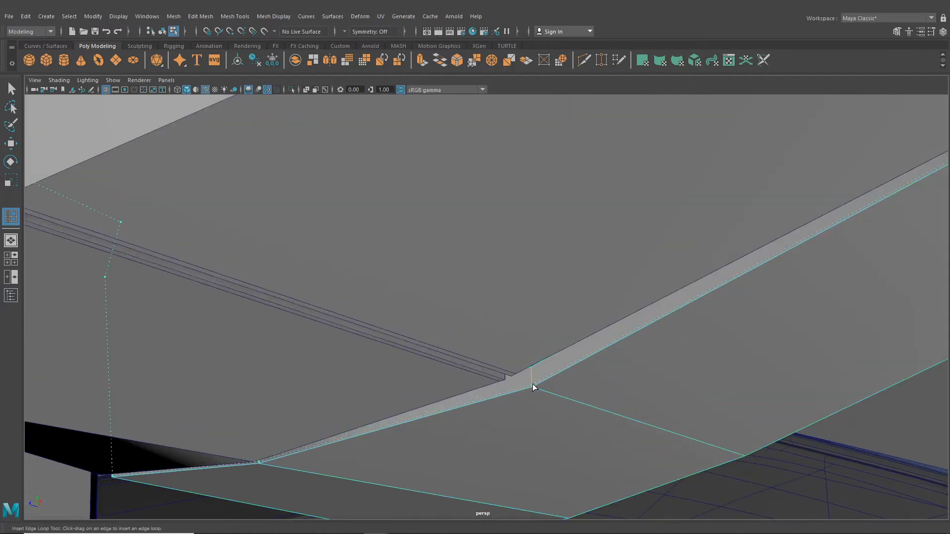
{"action": "left_click", "coordinate": [532, 384]}
Insert a supporting edge loop close to the arm's edge at its seam with the lower cover
{"action": "scroll", "coordinate": [533, 383], "scroll_direction": "down", "scroll_amount": 3}
{"action": "middle_click_drag", "start_coordinate": [580, 386], "coordinate": [717, 390], "text": "alt"}
{"action": "left_click", "coordinate": [388, 294]}
{"action": "scroll", "coordinate": [389, 295], "scroll_direction": "up", "scroll_amount": 3}
{"action": "middle_click_drag", "start_coordinate": [390, 296], "coordinate": [478, 364], "text": "alt"}
{"action": "scroll", "coordinate": [390, 341], "scroll_direction": "up", "scroll_amount": 3}
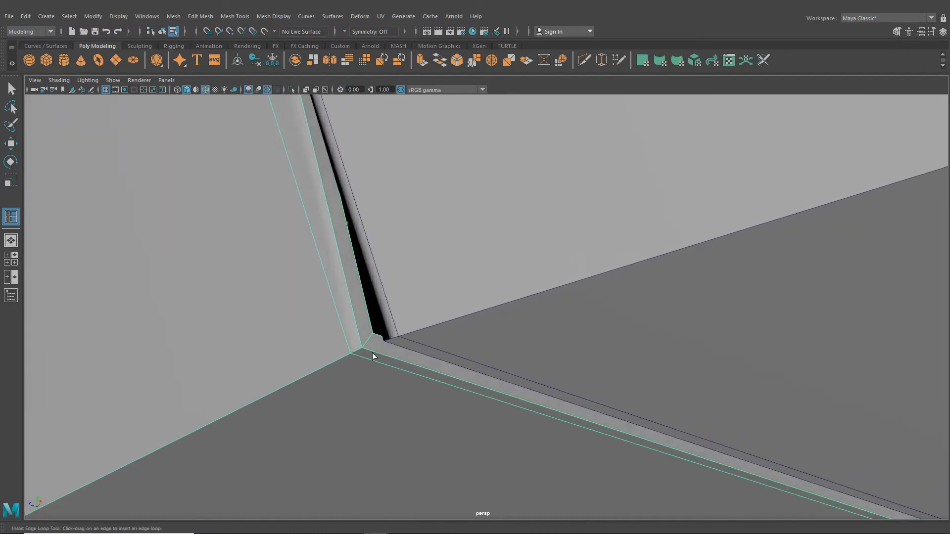
{"action": "left_click_drag", "start_coordinate": [364, 346], "coordinate": [366, 345]}
Return to object selection, show the mirror in smooth preview, and deselect it
{"action": "right_click_drag", "start_coordinate": [366, 345], "coordinate": [80, 120], "text": "alt"}
{"action": "left_click", "coordinate": [160, 32]}
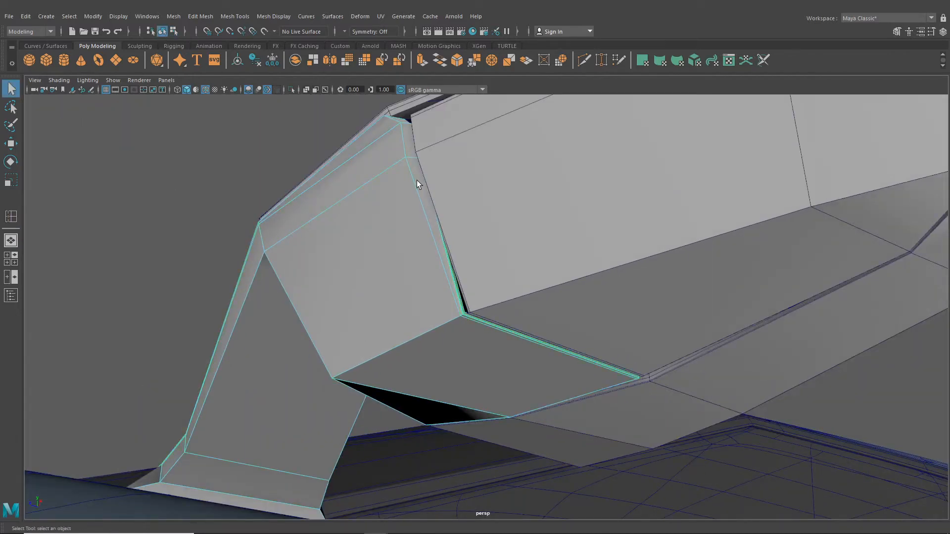
{"action": "key", "text": "f"}
{"action": "key", "text": "3"}
{"action": "left_click", "coordinate": [707, 339]}
{"action": "scroll", "coordinate": [740, 284], "scroll_direction": "down", "scroll_amount": 2}
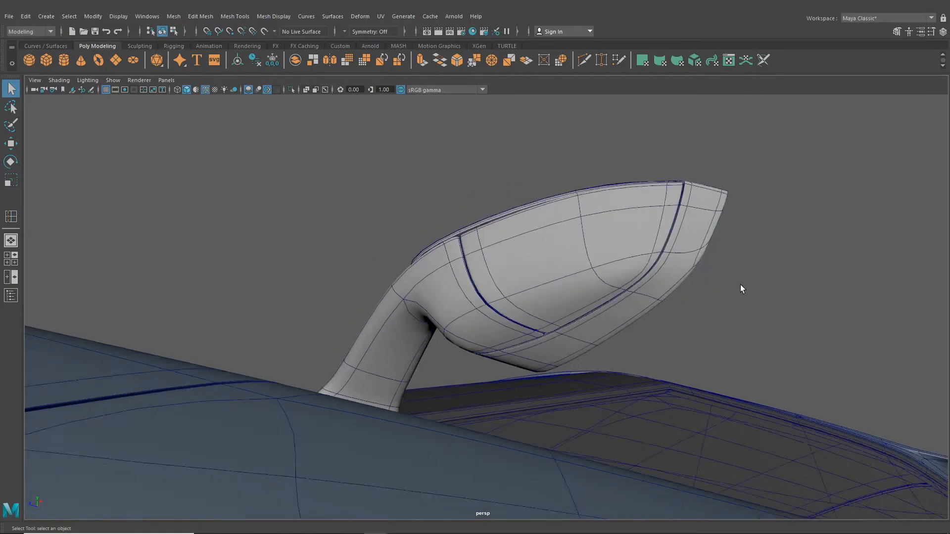
{"action": "left_click_drag", "start_coordinate": [740, 284], "coordinate": [574, 99], "text": "alt"}
{"action": "scroll", "coordinate": [622, 283], "scroll_direction": "down", "scroll_amount": 4}
Create mirrored copies of the arm, housing and lower cover on the car's opposite side with Duplicate Special
{"action": "left_click", "coordinate": [473, 31]}
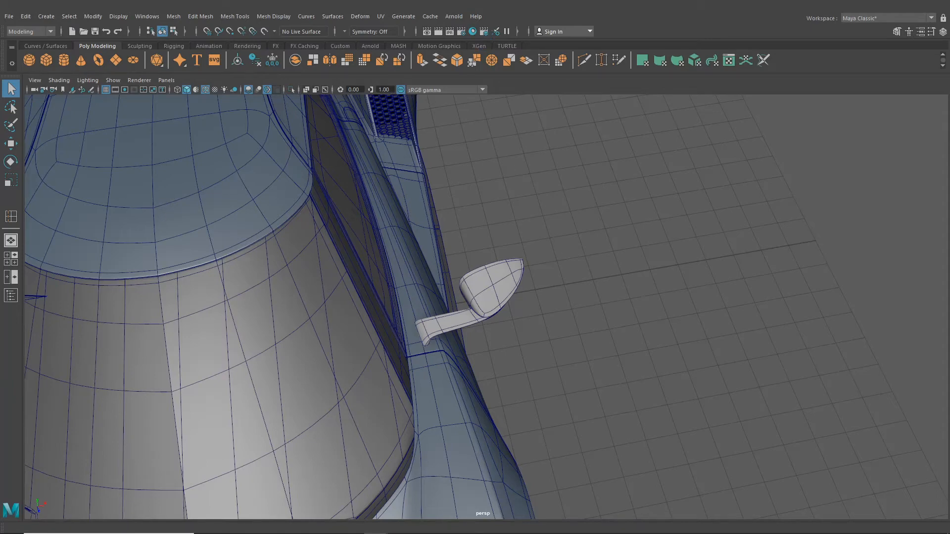
{"action": "scroll", "coordinate": [610, 257], "scroll_direction": "down", "scroll_amount": 3}
{"action": "left_click_drag", "start_coordinate": [610, 256], "coordinate": [579, 250], "text": "alt"}
{"action": "scroll", "coordinate": [346, 215], "scroll_direction": "up", "scroll_amount": 4}
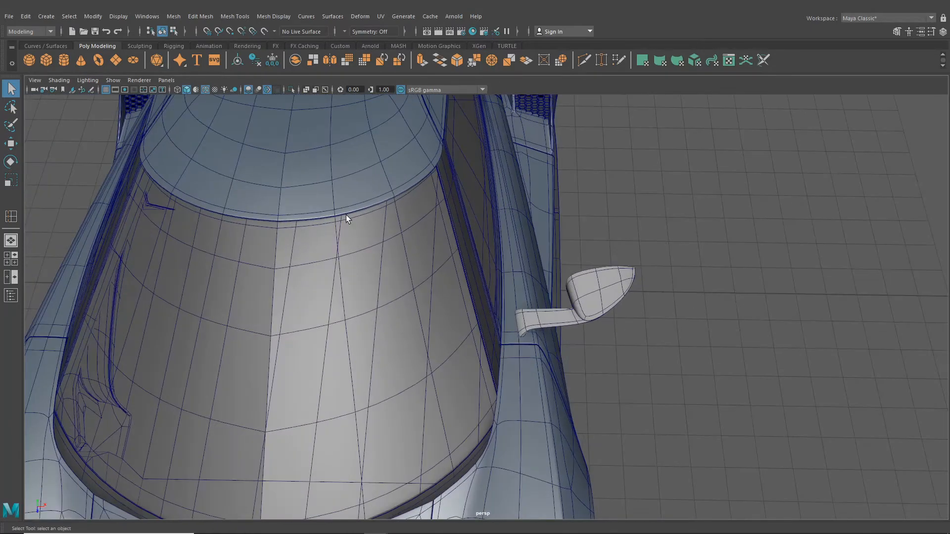
{"action": "left_click", "coordinate": [569, 316]}
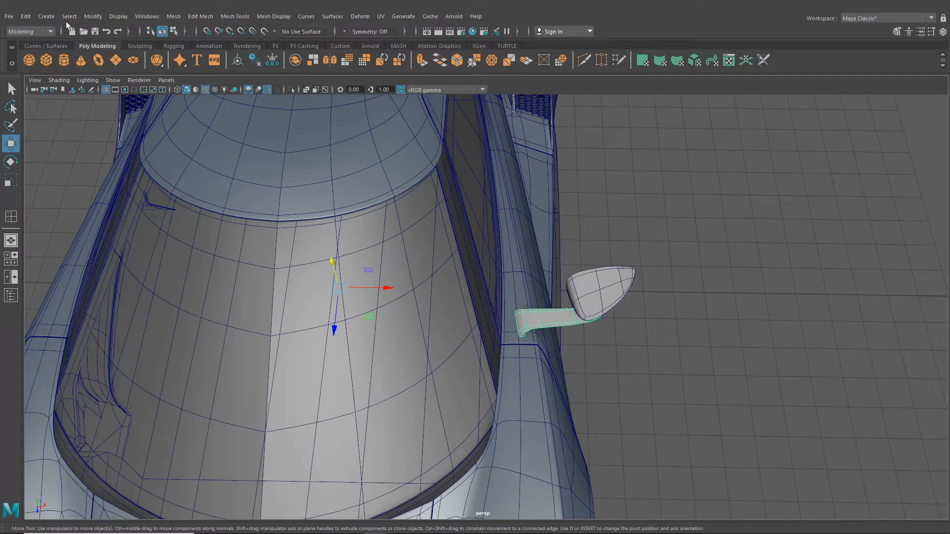
{"action": "left_click", "coordinate": [28, 16]}
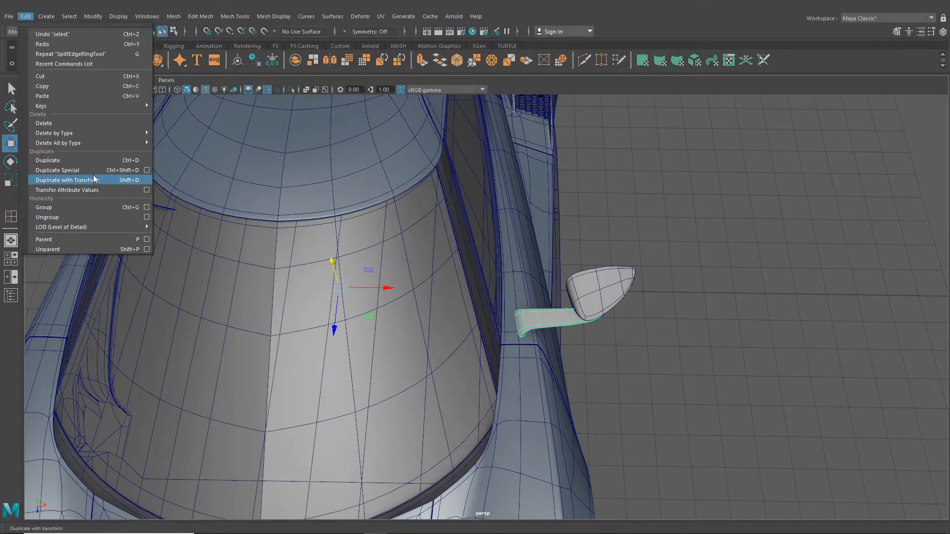
{"action": "left_click", "coordinate": [119, 169]}
{"action": "scroll", "coordinate": [257, 221], "scroll_direction": "down", "scroll_amount": 2}
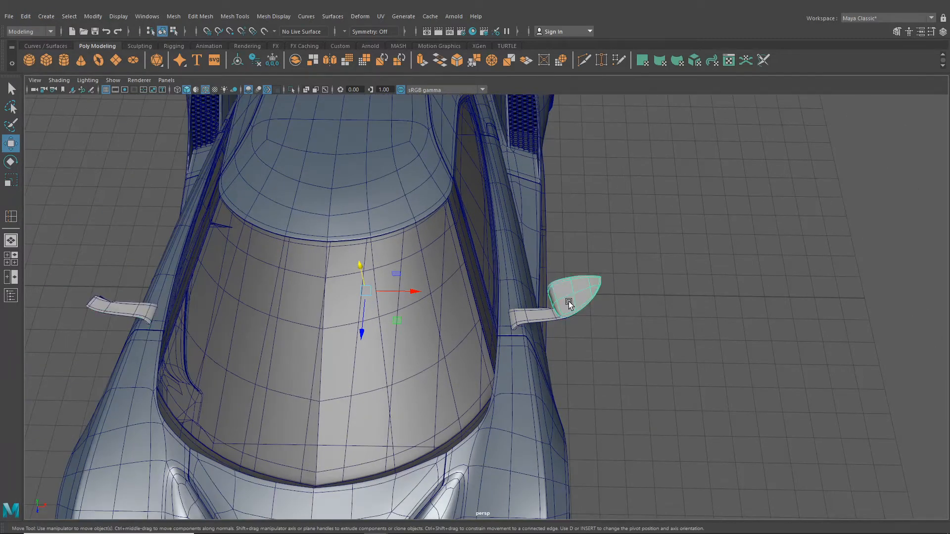
{"action": "key", "text": "ctrl+shift+d"}
{"action": "left_click_drag", "start_coordinate": [604, 333], "coordinate": [577, 315], "text": "alt"}
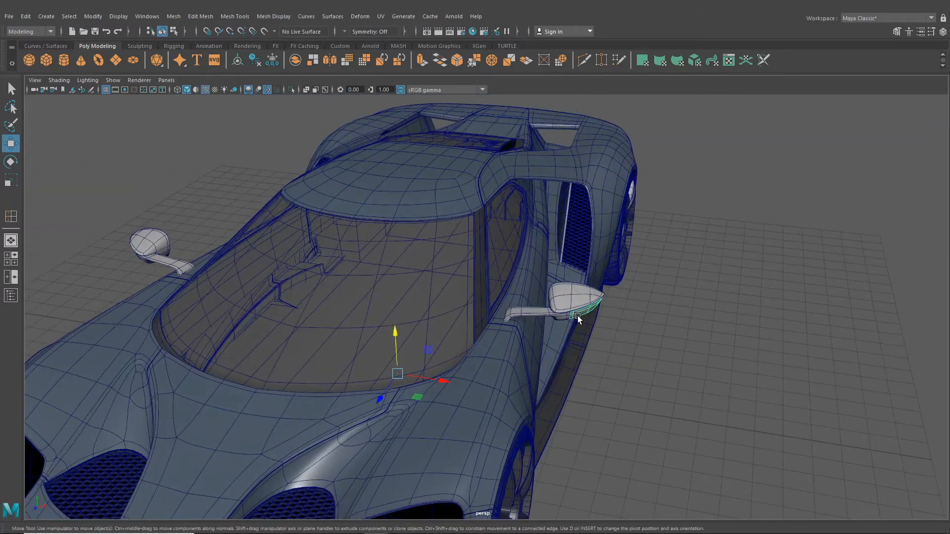
Assign the dark material to both mirrors' arms and lower covers, and the blue body material to both housings
{"action": "left_click_drag", "start_coordinate": [636, 334], "coordinate": [550, 305], "text": "alt"}
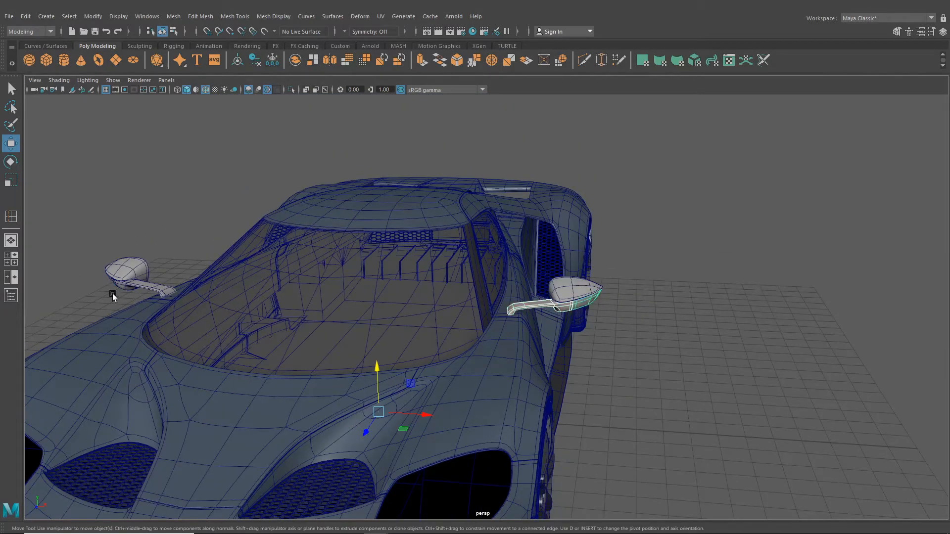
{"action": "left_click_drag", "start_coordinate": [135, 288], "coordinate": [129, 337], "text": "alt"}
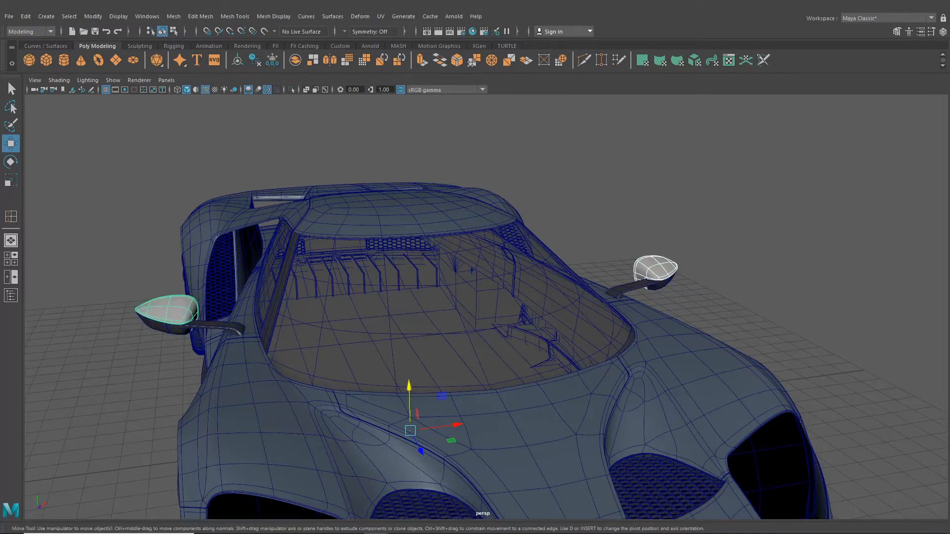
{"action": "left_click", "coordinate": [699, 166]}
Switch the mirror housing to edge editing and unsmoothed display with its rear opening in view
{"action": "scroll", "coordinate": [746, 238], "scroll_direction": "down", "scroll_amount": 5}
{"action": "left_click_drag", "start_coordinate": [748, 240], "coordinate": [588, 259], "text": "alt"}
{"action": "scroll", "coordinate": [573, 237], "scroll_direction": "up", "scroll_amount": 5}
{"action": "scroll", "coordinate": [533, 274], "scroll_direction": "up", "scroll_amount": 5}
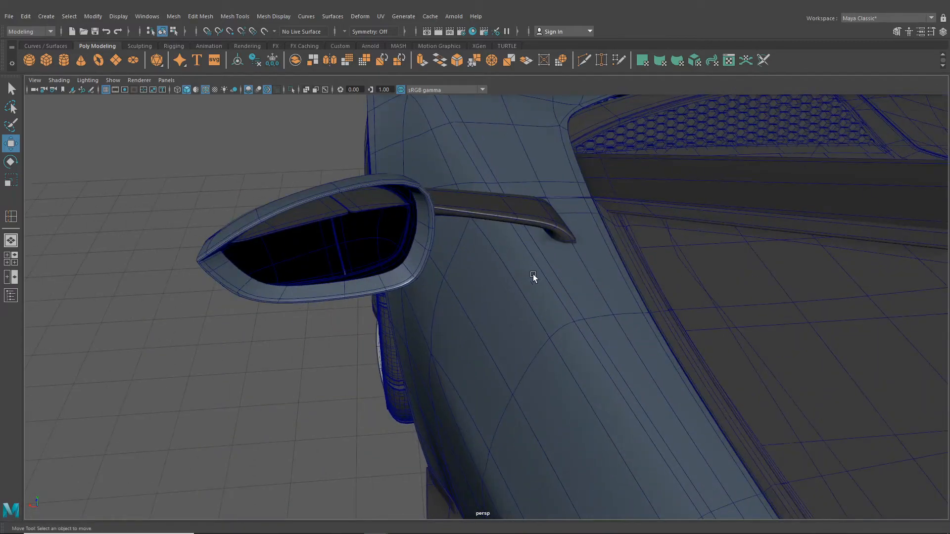
{"action": "middle_click_drag", "start_coordinate": [529, 275], "coordinate": [575, 290], "text": "alt"}
{"action": "scroll", "coordinate": [576, 290], "scroll_direction": "up", "scroll_amount": 3}
{"action": "mouse_move", "coordinate": [523, 252]}
{"action": "right_mouse_down"}
{"action": "mouse_move", "coordinate": [524, 278]}
{"action": "mouse_move", "coordinate": [523, 232]}
{"action": "right_mouse_up"}
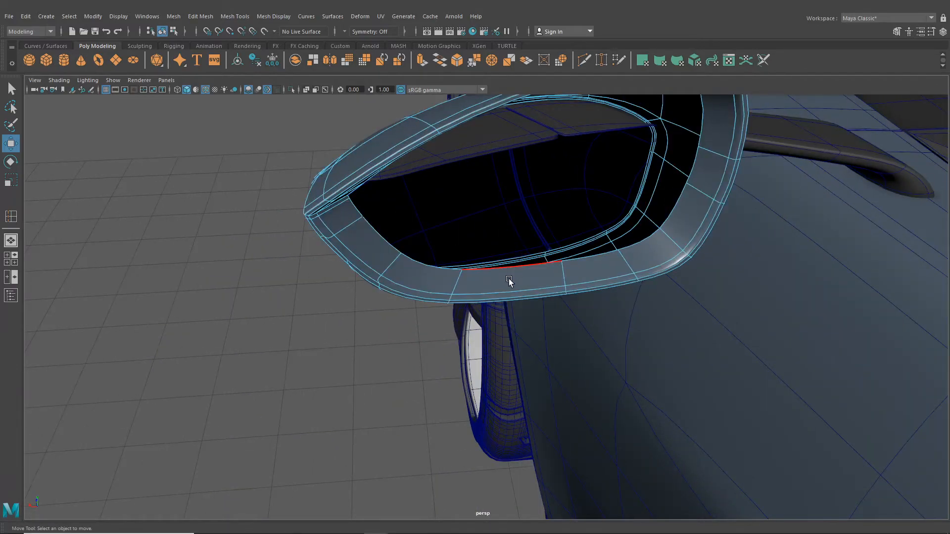
{"action": "key", "text": "1"}
{"action": "right_click_drag", "start_coordinate": [500, 283], "coordinate": [501, 235]}
{"action": "scroll", "coordinate": [610, 291], "scroll_direction": "up", "scroll_amount": 3}
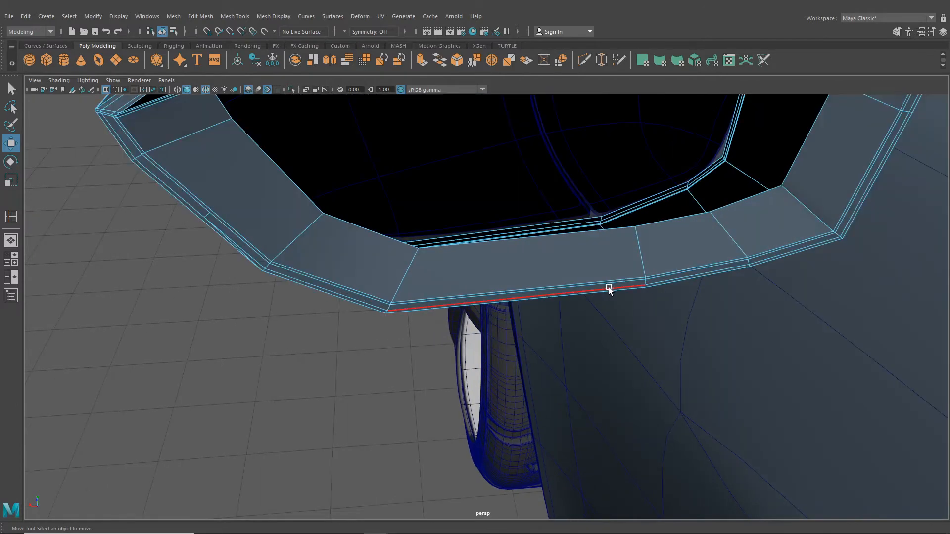
Select the inner border edge loop of the housing's opening and close it with Fill Hole
{"action": "left_click", "coordinate": [600, 281]}
{"action": "double_click", "coordinate": [636, 276]}
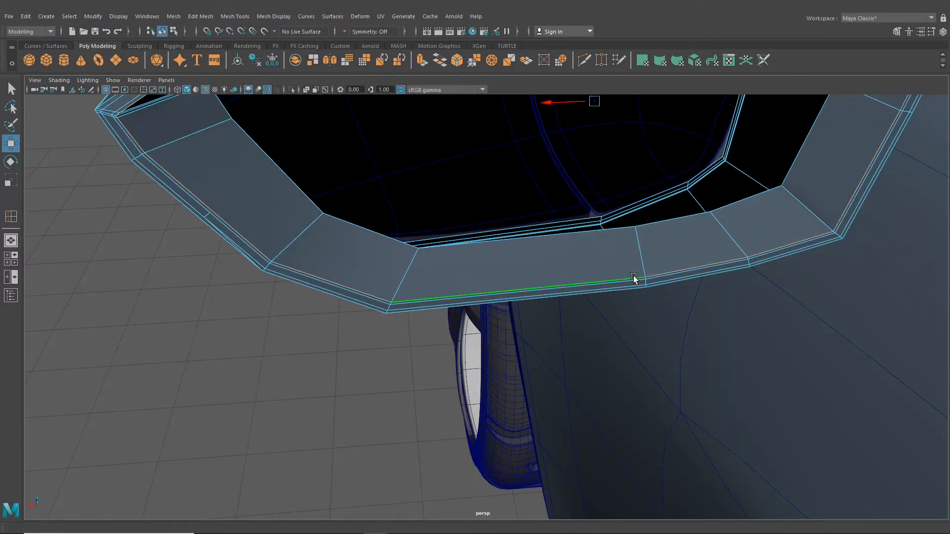
{"action": "mouse_move", "coordinate": [636, 275]}
{"action": "left_mouse_down", "text": "alt"}
{"action": "mouse_move", "coordinate": [653, 275]}
{"action": "mouse_move", "coordinate": [622, 267]}
{"action": "left_mouse_up", "text": "alt"}
{"action": "middle_click_drag", "start_coordinate": [621, 268], "coordinate": [633, 330], "text": "alt"}
{"action": "right_click_drag", "start_coordinate": [578, 302], "coordinate": [589, 317], "text": "alt"}
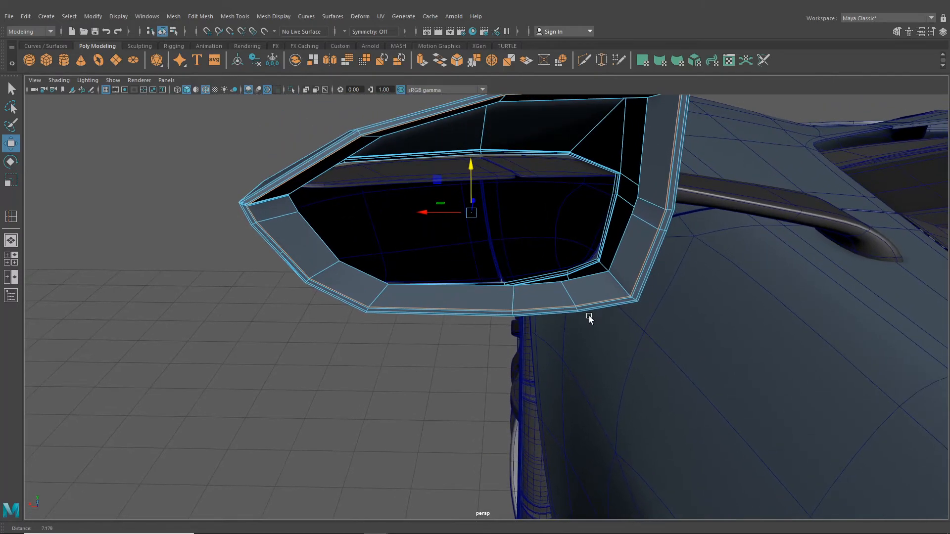
{"action": "double_click", "coordinate": [539, 285]}
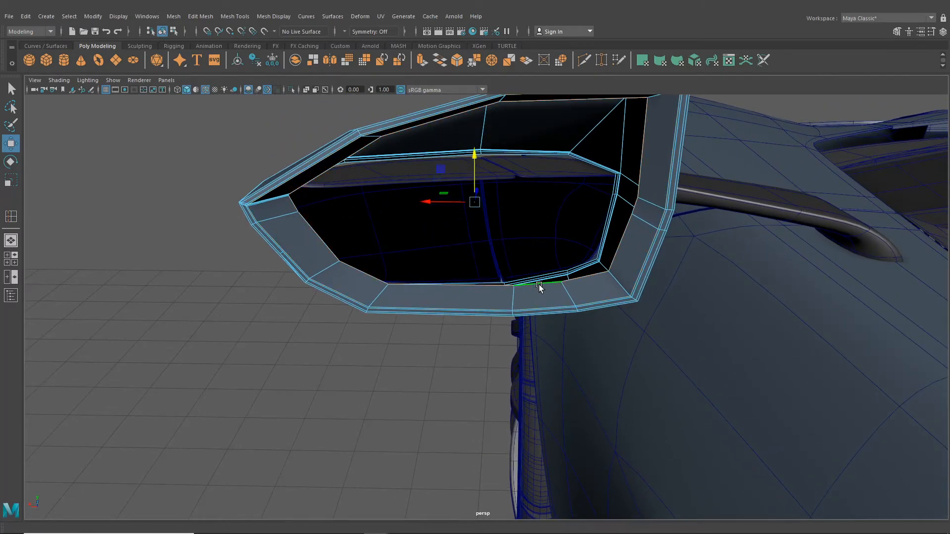
{"action": "left_click", "coordinate": [201, 16]}
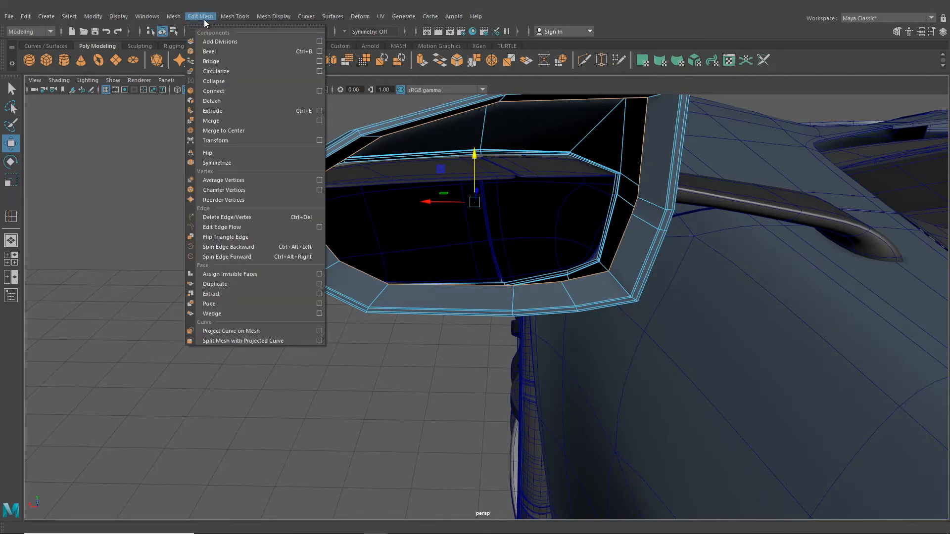
{"action": "mouse_move", "coordinate": [174, 17]}
{"action": "left_click", "coordinate": [197, 88]}
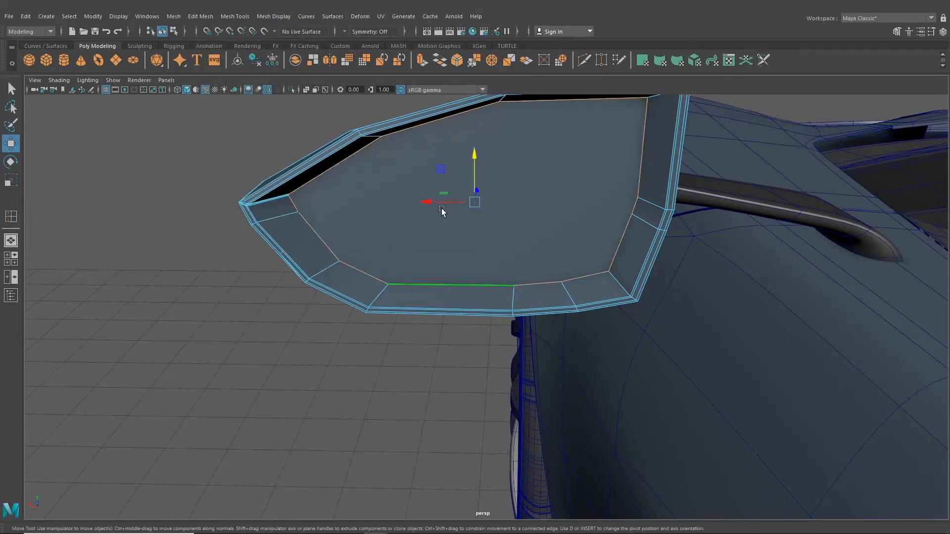
Extract the new face filling the housing's opening as a separate piece and return to object selection
{"action": "right_click_drag", "start_coordinate": [424, 204], "coordinate": [420, 221]}
{"action": "left_click", "coordinate": [324, 166]}
{"action": "left_click", "coordinate": [192, 17]}
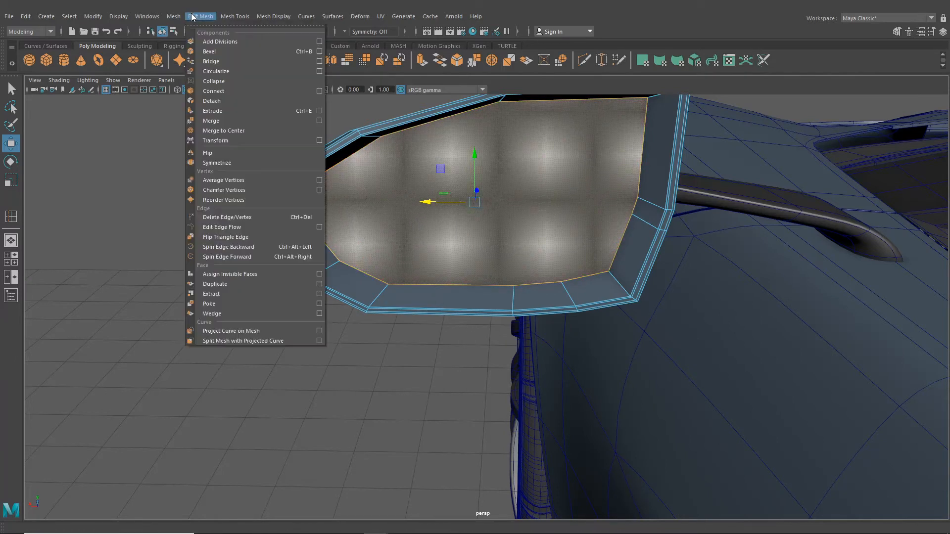
{"action": "left_click", "coordinate": [212, 293]}
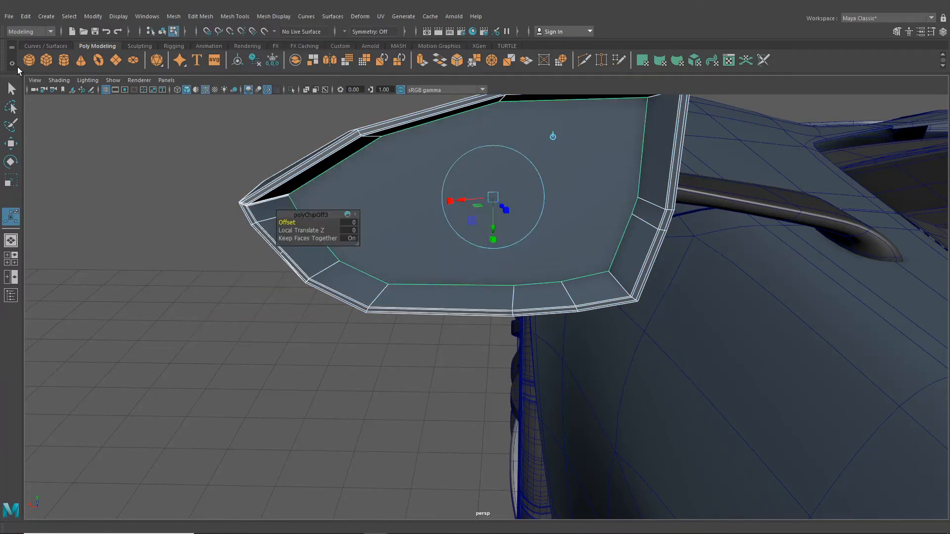
{"action": "left_click", "coordinate": [10, 144]}
{"action": "left_click", "coordinate": [163, 32]}
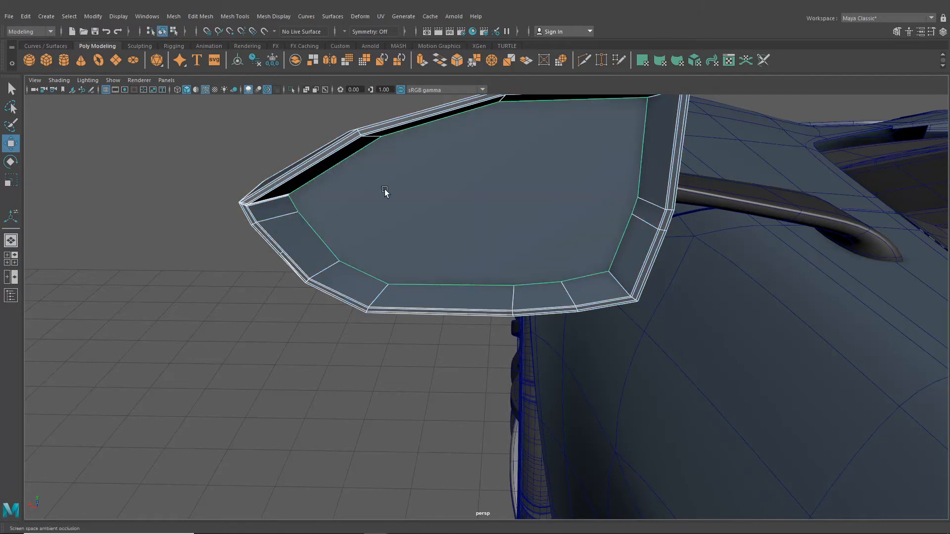
Center the pivot of the extracted mirror glass piece and move it slightly lengthwise within the housing's opening
{"action": "left_click_drag", "start_coordinate": [384, 189], "coordinate": [322, 209], "text": "alt"}
{"action": "left_click", "coordinate": [300, 199]}
{"action": "left_click", "coordinate": [93, 16]}
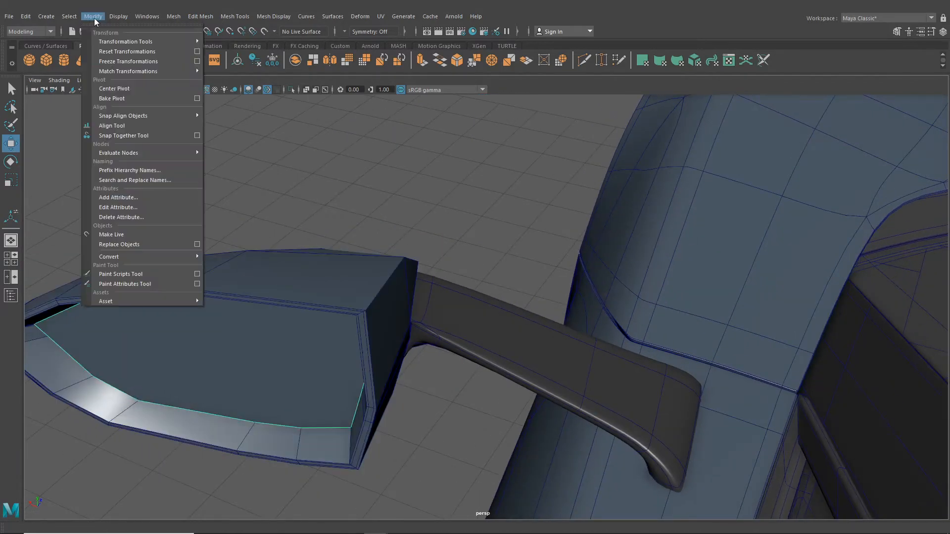
{"action": "mouse_move", "coordinate": [115, 75]}
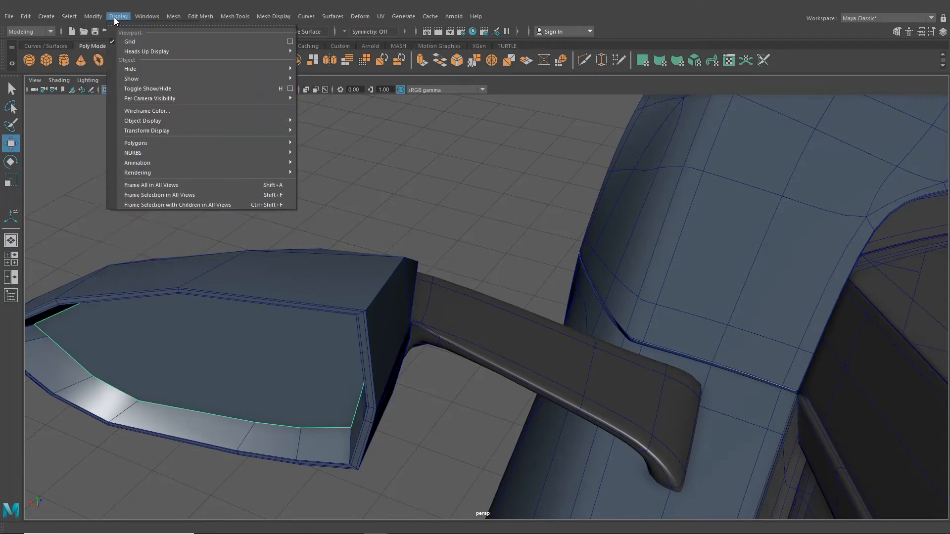
{"action": "left_click", "coordinate": [130, 90]}
{"action": "left_click_drag", "start_coordinate": [158, 119], "coordinate": [205, 195], "text": "alt"}
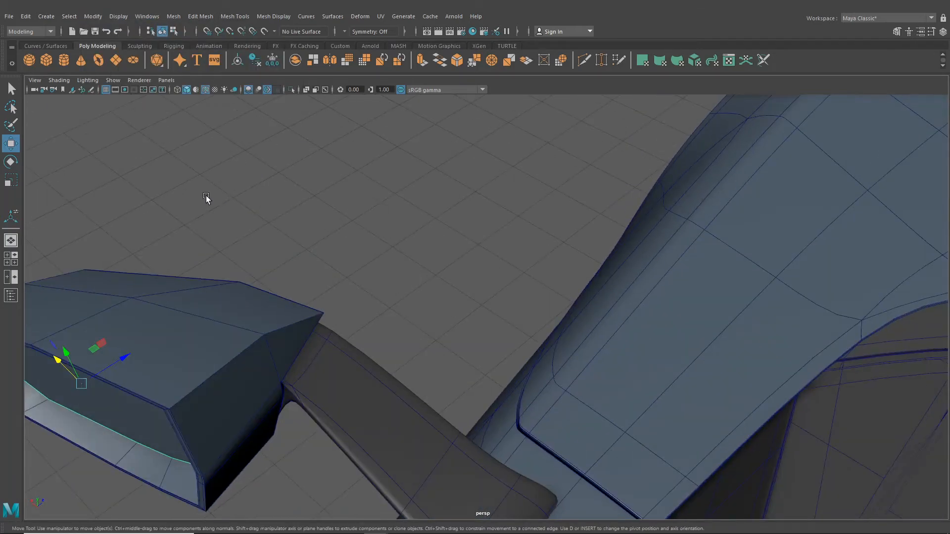
{"action": "middle_click_drag", "start_coordinate": [206, 195], "coordinate": [343, 126], "text": "alt"}
{"action": "left_click_drag", "start_coordinate": [344, 212], "coordinate": [365, 235]}
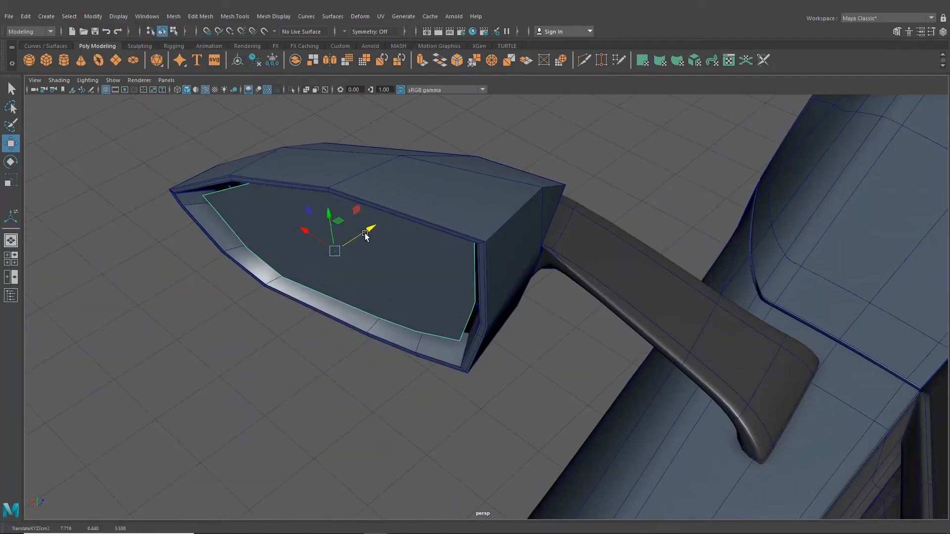
Scale the glass piece up uniformly to about 1.1 so it fills the housing's opening
{"action": "left_click", "coordinate": [11, 180]}
{"action": "left_click_drag", "start_coordinate": [198, 277], "coordinate": [260, 214], "text": "alt"}
{"action": "middle_click_drag", "start_coordinate": [425, 109], "coordinate": [362, 206], "text": "alt"}
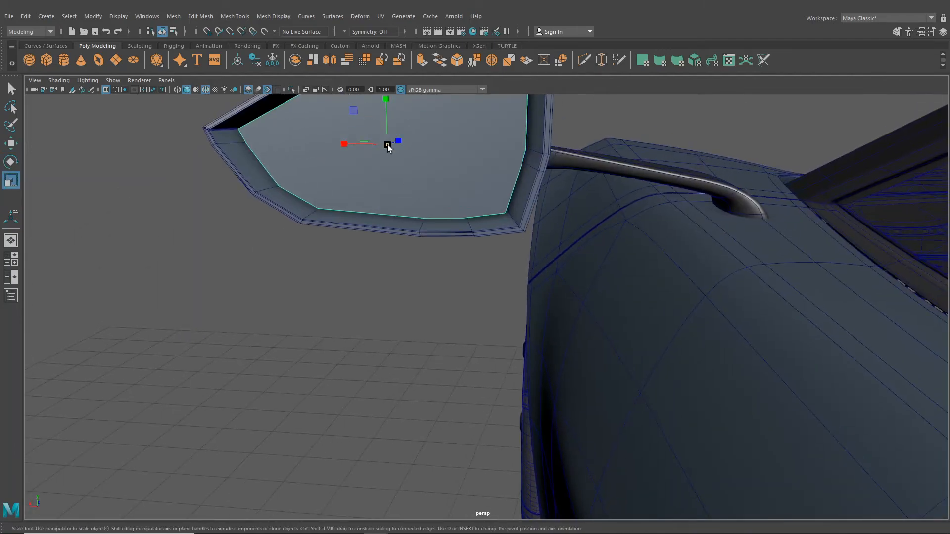
{"action": "left_click_drag", "start_coordinate": [387, 145], "coordinate": [405, 155]}
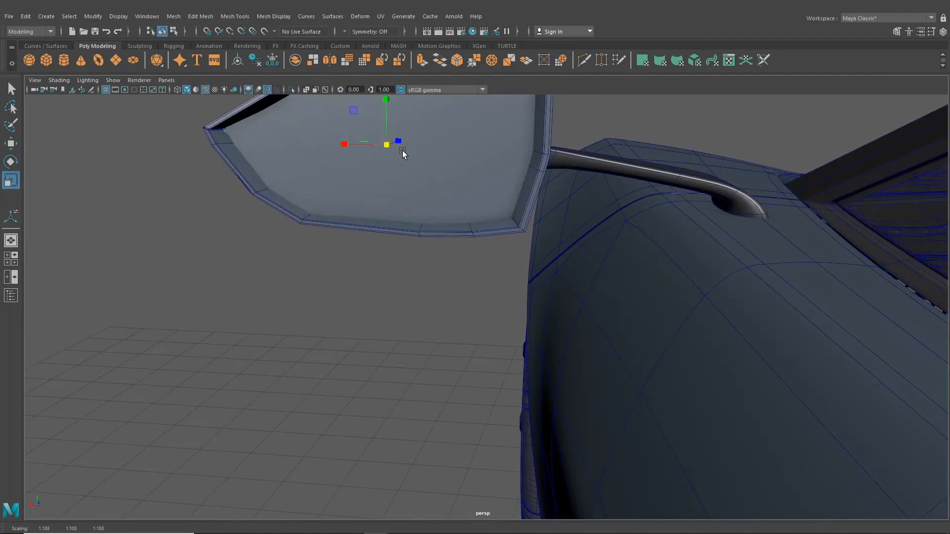
{"action": "middle_click_drag", "start_coordinate": [429, 139], "coordinate": [442, 233], "text": "alt"}
{"action": "mouse_move", "coordinate": [442, 233]}
{"action": "left_mouse_down", "text": "alt"}
{"action": "mouse_move", "coordinate": [550, 231]}
{"action": "mouse_move", "coordinate": [448, 231]}
{"action": "left_mouse_up", "text": "alt"}
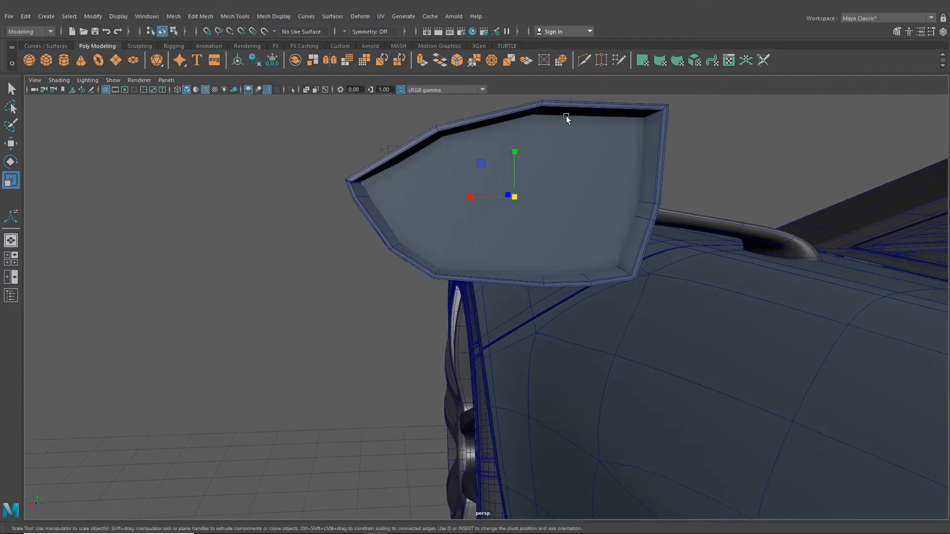
Select the mirror housing around the glass and switch it to smooth preview display
{"action": "left_click", "coordinate": [11, 88]}
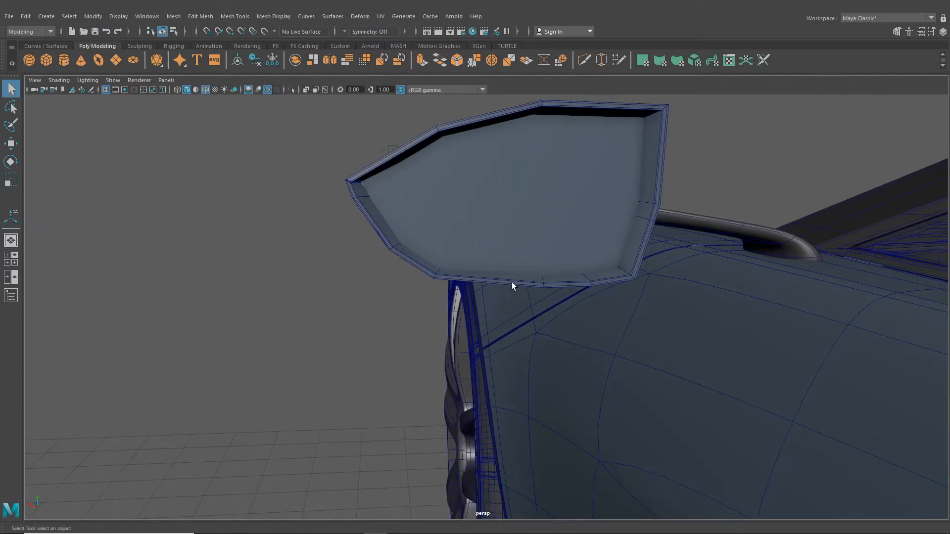
{"action": "left_click", "coordinate": [511, 283]}
{"action": "key", "text": "3"}
{"action": "left_click_drag", "start_coordinate": [328, 251], "coordinate": [323, 277], "text": "alt"}
Select the glass piece and scale it uniformly to fit the smoothed housing's opening
{"action": "left_click", "coordinate": [430, 246]}
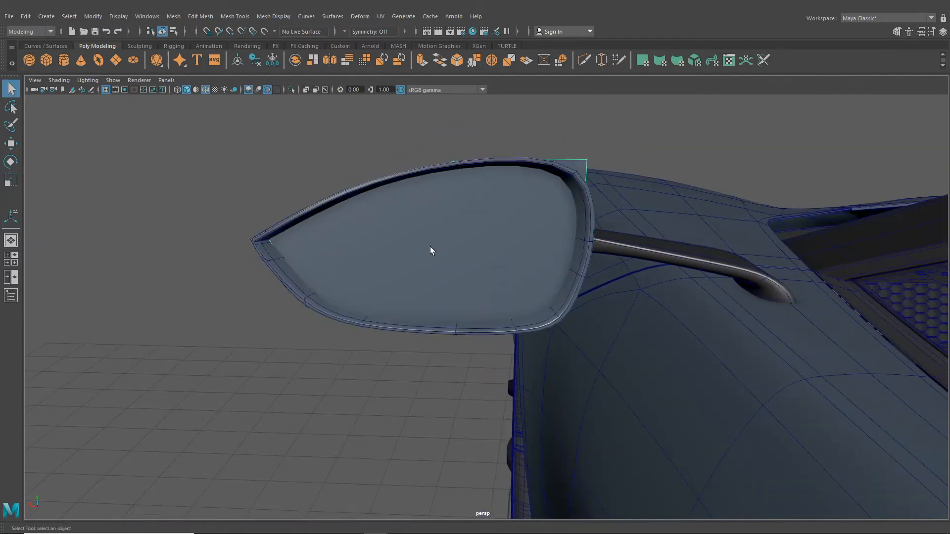
{"action": "middle_click_drag", "start_coordinate": [457, 227], "coordinate": [468, 253], "text": "alt"}
{"action": "left_click_drag", "start_coordinate": [468, 253], "coordinate": [475, 254], "text": "alt"}
{"action": "left_click", "coordinate": [11, 180]}
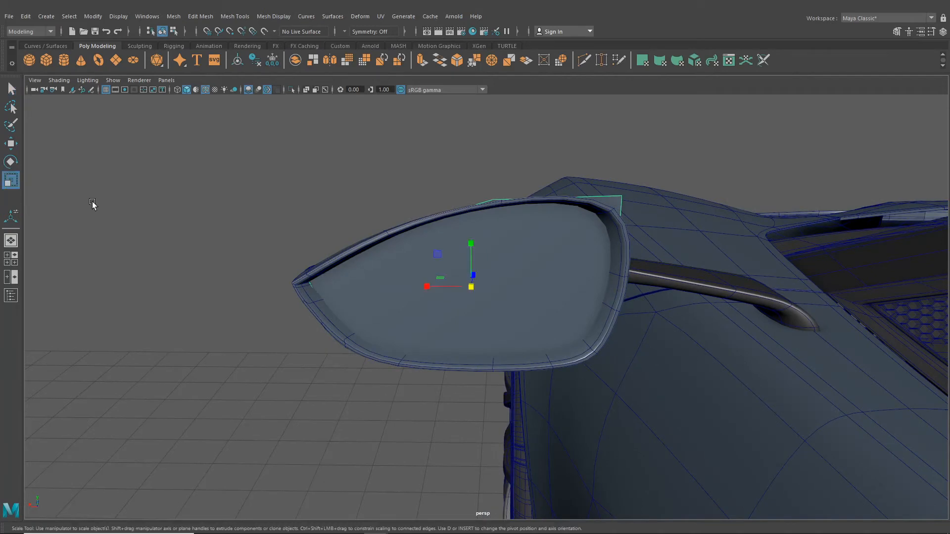
{"action": "left_click_drag", "start_coordinate": [470, 291], "coordinate": [520, 237]}
Add points to the glass's border with Multi-Cut and raise the upper border vertex to follow the housing's curved rim
{"action": "right_click_drag", "start_coordinate": [527, 225], "coordinate": [332, 205]}
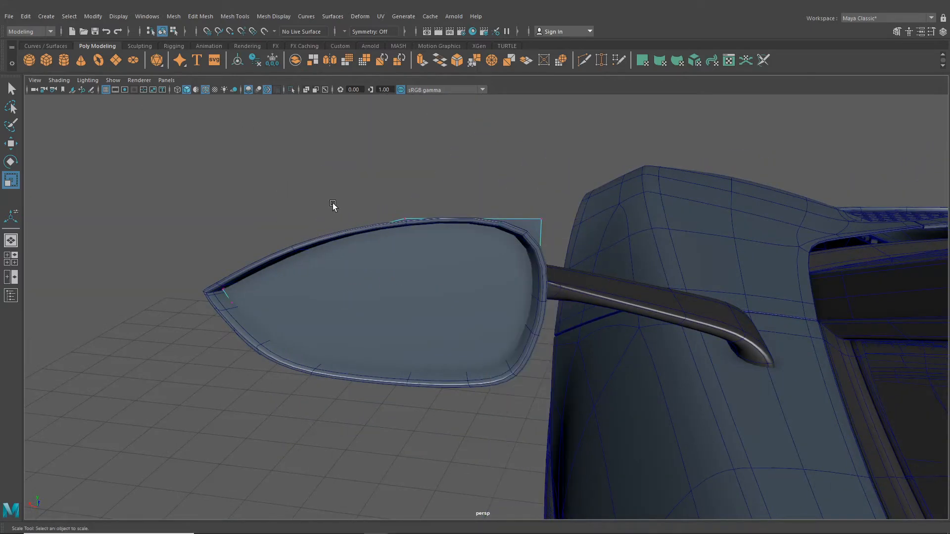
{"action": "left_click", "coordinate": [11, 143]}
{"action": "left_click_drag", "start_coordinate": [404, 199], "coordinate": [511, 226]}
{"action": "left_click", "coordinate": [583, 61]}
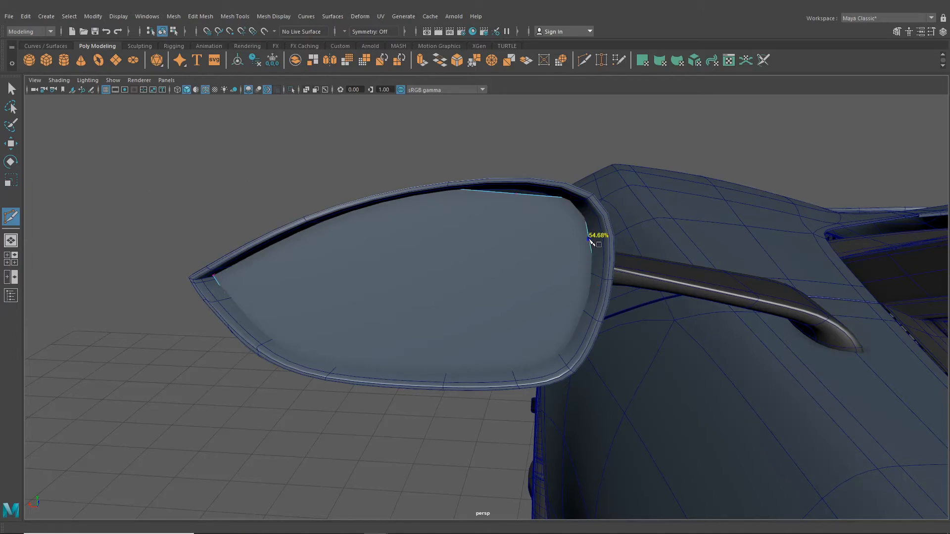
{"action": "left_click", "coordinate": [11, 144]}
{"action": "right_click_drag", "start_coordinate": [491, 211], "coordinate": [445, 210]}
{"action": "left_click", "coordinate": [515, 195]}
{"action": "left_click_drag", "start_coordinate": [519, 184], "coordinate": [516, 165]}
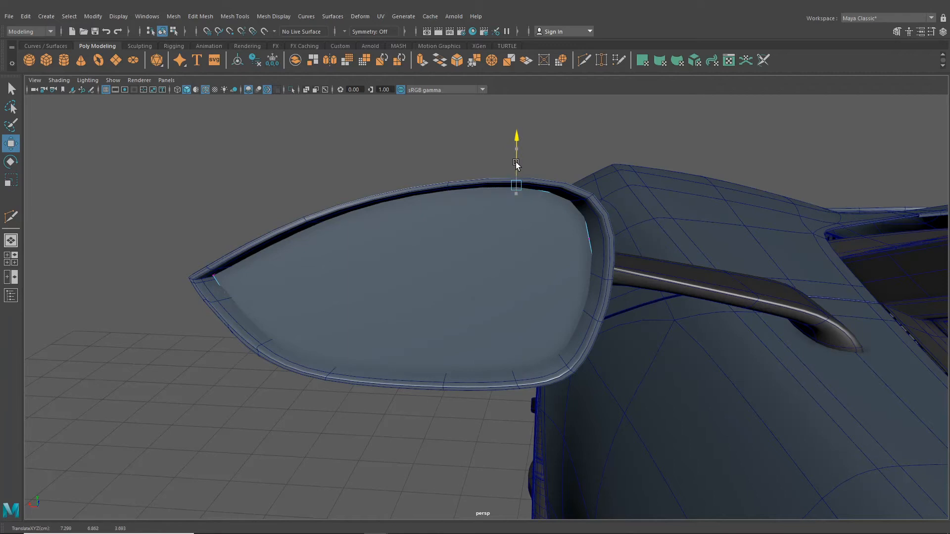
Adjust the glass's border vertex nearest the mirror arm to follow the rim, and return to object selection
{"action": "key", "text": "F8"}
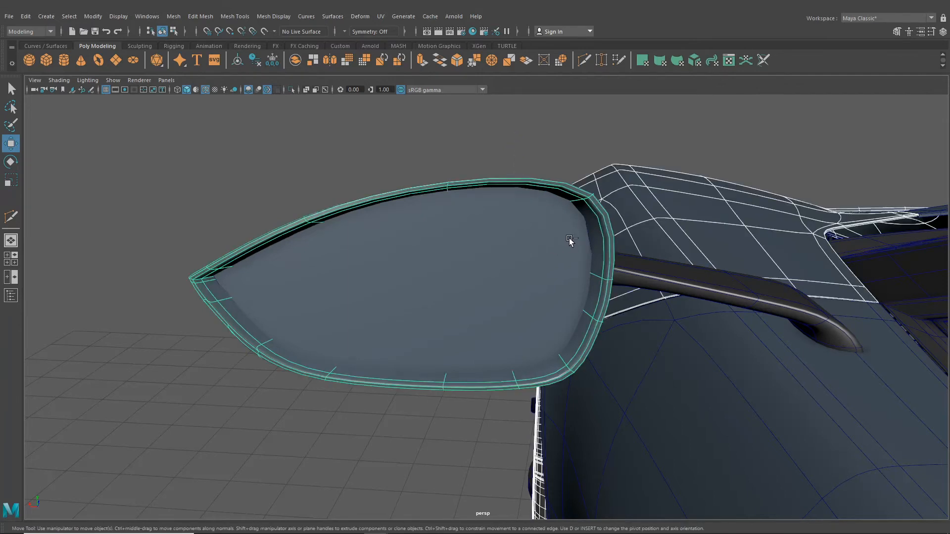
{"action": "key", "text": "ctrl+z"}
{"action": "left_click", "coordinate": [583, 240]}
{"action": "left_click_drag", "start_coordinate": [558, 240], "coordinate": [545, 266]}
{"action": "scroll", "coordinate": [525, 257], "scroll_direction": "down", "scroll_amount": 5}
{"action": "left_click", "coordinate": [162, 31]}
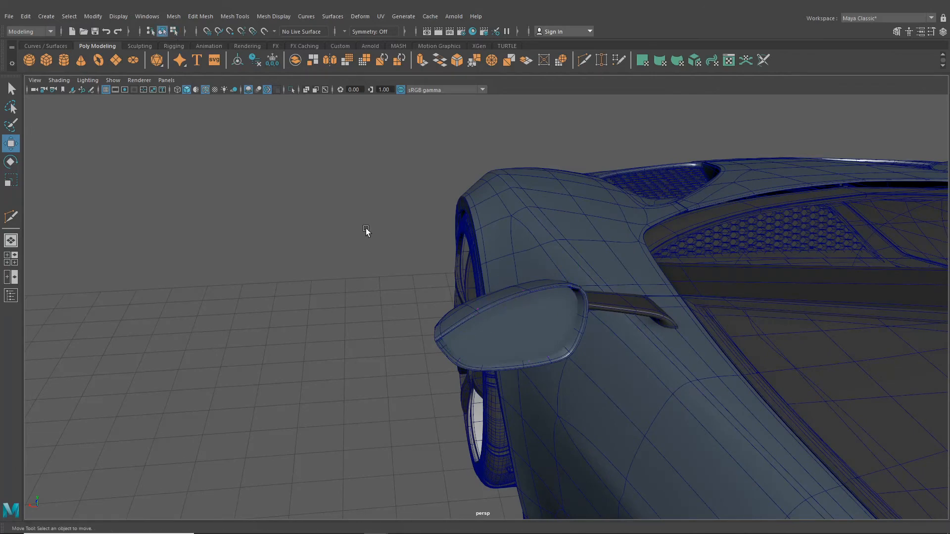
Assign the white material to the mirror glass
{"action": "left_click_drag", "start_coordinate": [366, 228], "coordinate": [420, 247], "text": "alt"}
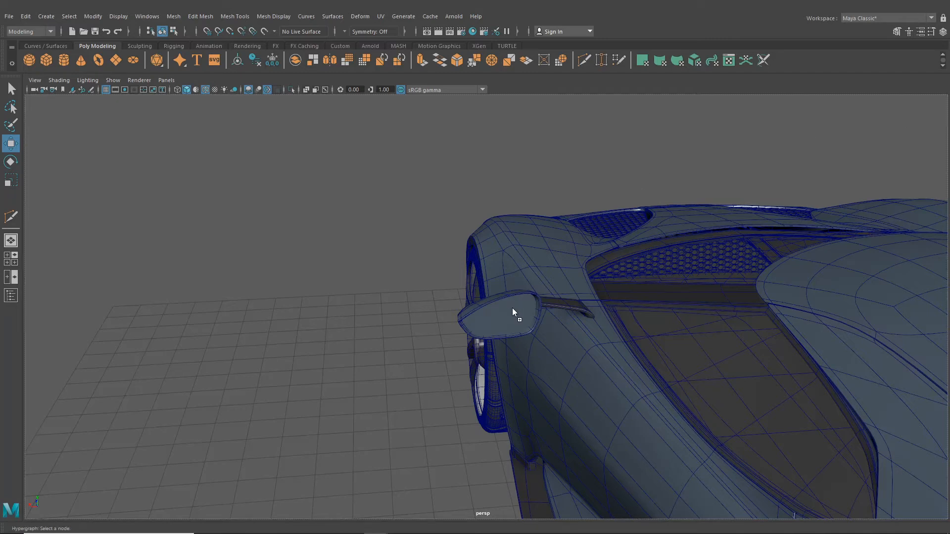
{"action": "left_click_drag", "start_coordinate": [512, 309], "coordinate": [391, 278], "text": "alt"}
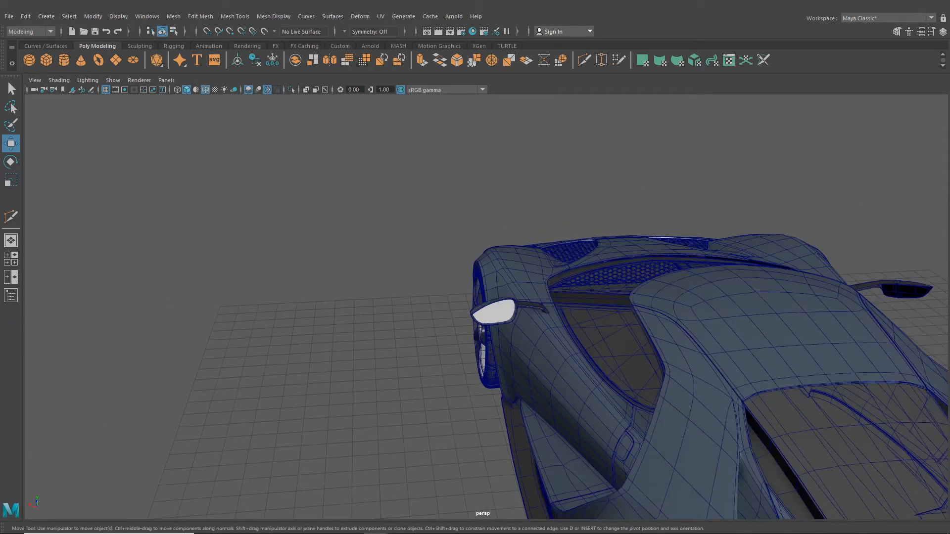
{"action": "left_click_drag", "start_coordinate": [576, 220], "coordinate": [477, 275], "text": "alt"}
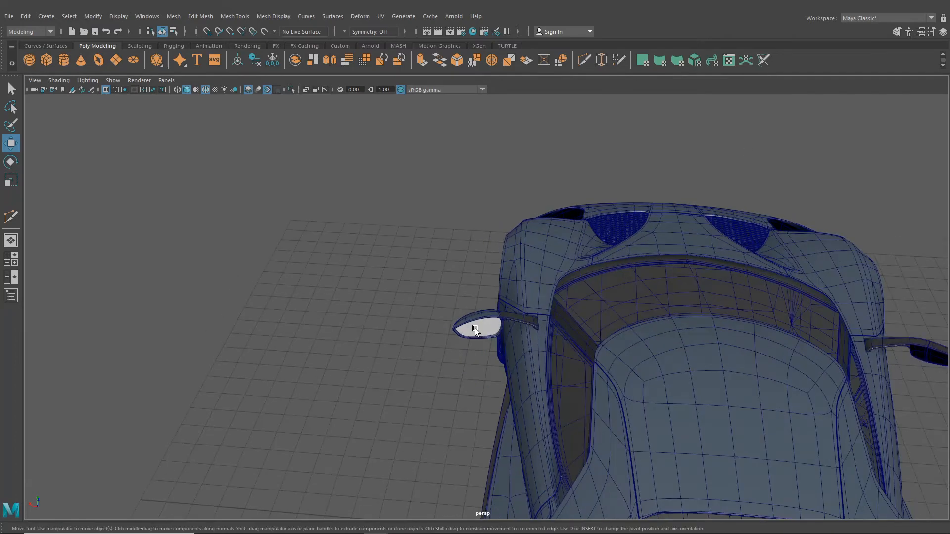
Return the mirror housing to unsmoothed display and apply Separate to its mesh
{"action": "left_click", "coordinate": [475, 328]}
{"action": "scroll", "coordinate": [475, 328], "scroll_direction": "up", "scroll_amount": 5}
{"action": "left_click", "coordinate": [488, 319]}
{"action": "key", "text": "1"}
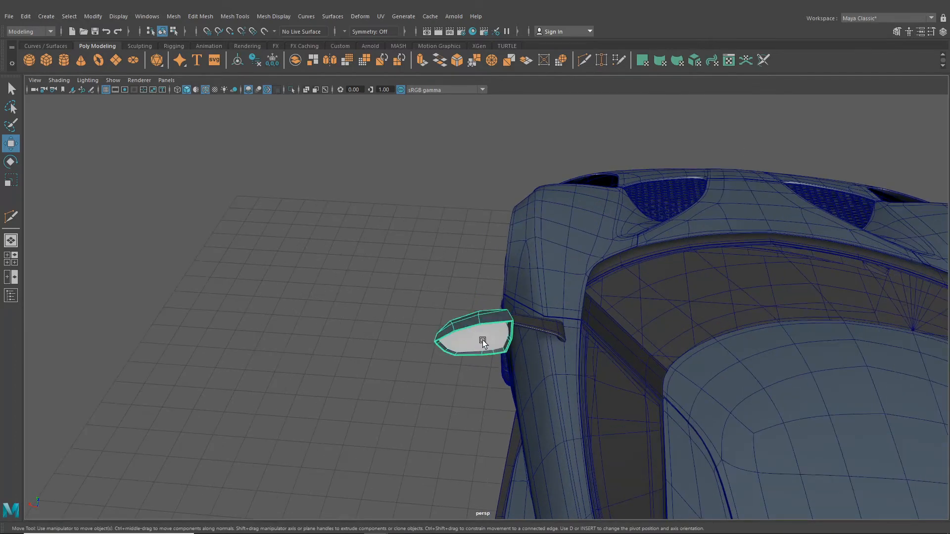
{"action": "left_click", "coordinate": [482, 341]}
{"action": "left_click", "coordinate": [505, 318]}
{"action": "scroll", "coordinate": [504, 318], "scroll_direction": "up", "scroll_amount": 5}
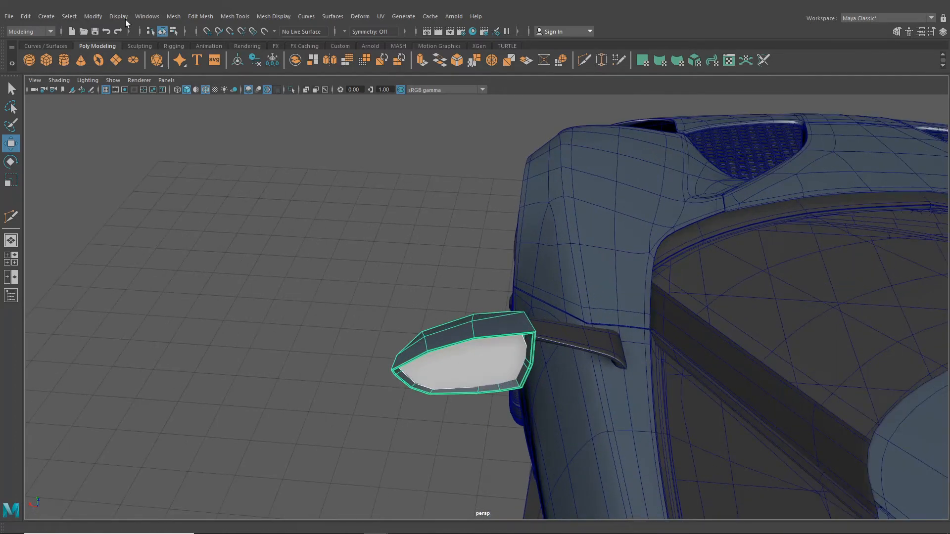
{"action": "left_click", "coordinate": [173, 17]}
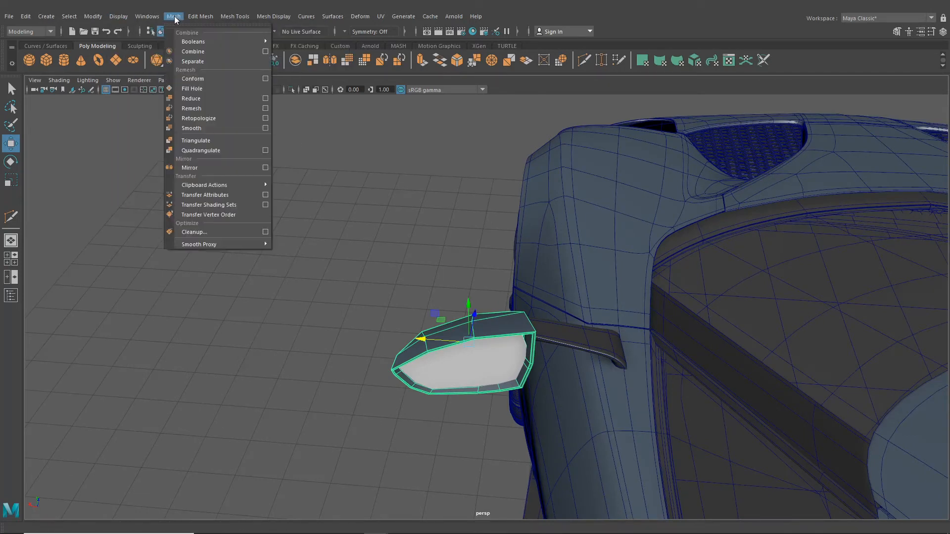
{"action": "left_click", "coordinate": [204, 61]}
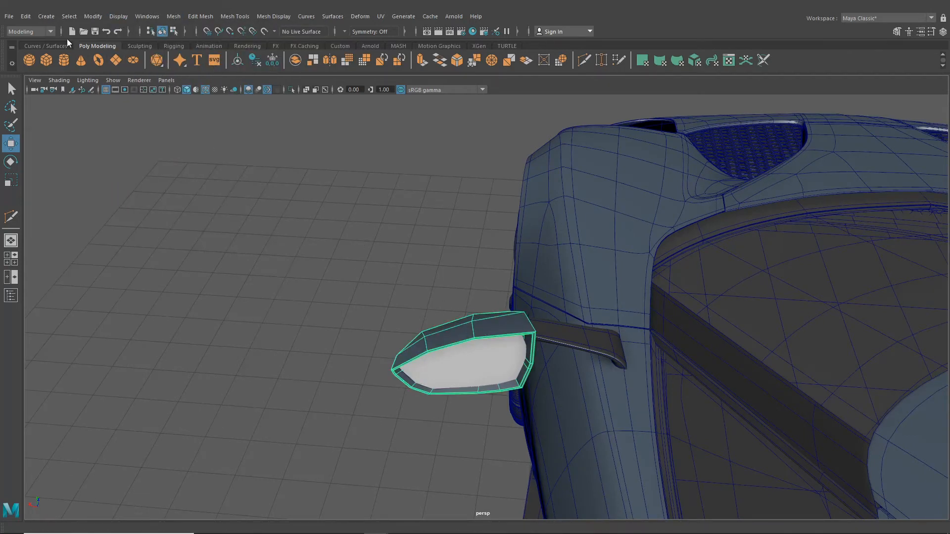
Mirror the housing and glass to the car's other side, and show both housings smoothed without the wireframe overlay
{"action": "left_click", "coordinate": [32, 20]}
{"action": "left_click", "coordinate": [75, 170]}
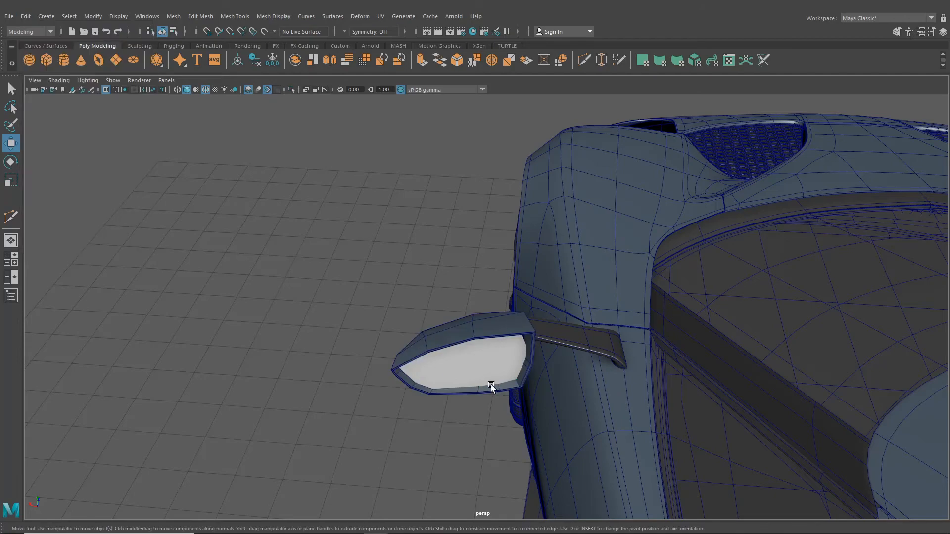
{"action": "left_click_drag", "start_coordinate": [467, 363], "coordinate": [630, 328], "text": "alt"}
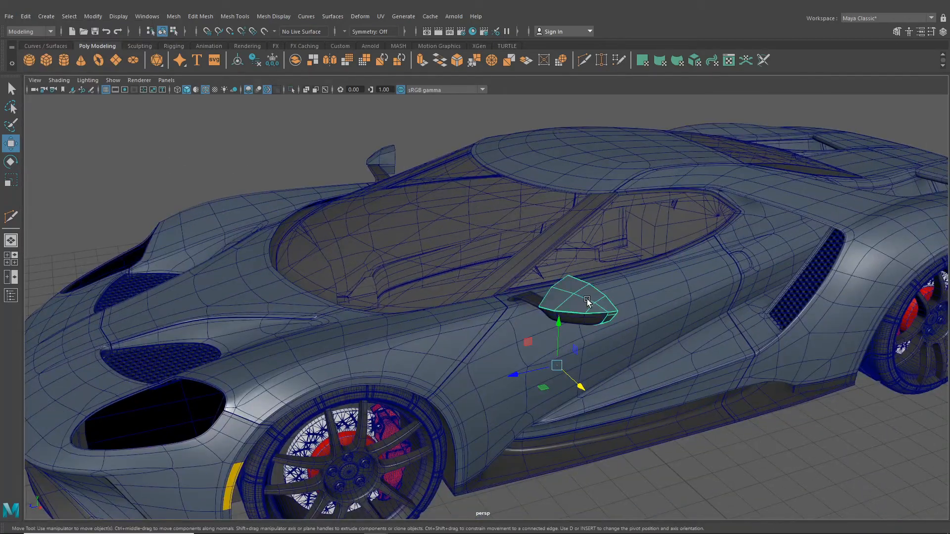
{"action": "left_click", "coordinate": [391, 143]}
{"action": "left_click", "coordinate": [215, 94]}
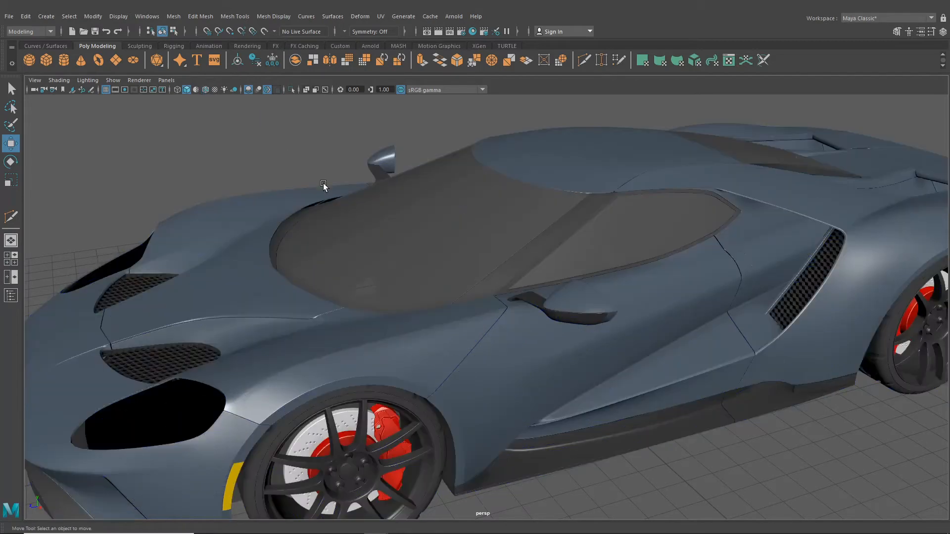
Examine the finished mirrors and the car body from the side and rear
{"action": "mouse_move", "coordinate": [215, 94]}
{"action": "left_mouse_down", "text": "alt"}
{"action": "mouse_move", "coordinate": [367, 185]}
{"action": "mouse_move", "coordinate": [443, 195]}
{"action": "mouse_move", "coordinate": [370, 206]}
{"action": "mouse_move", "coordinate": [428, 234]}
{"action": "mouse_move", "coordinate": [394, 224]}
{"action": "mouse_move", "coordinate": [428, 219]}
{"action": "mouse_move", "coordinate": [336, 293]}
{"action": "mouse_move", "coordinate": [377, 313]}
{"action": "mouse_move", "coordinate": [587, 318]}
{"action": "mouse_move", "coordinate": [611, 303]}
{"action": "mouse_move", "coordinate": [700, 300]}
{"action": "left_mouse_up", "text": "alt"}
{"action": "scroll", "coordinate": [660, 295], "scroll_direction": "up", "scroll_amount": 5}
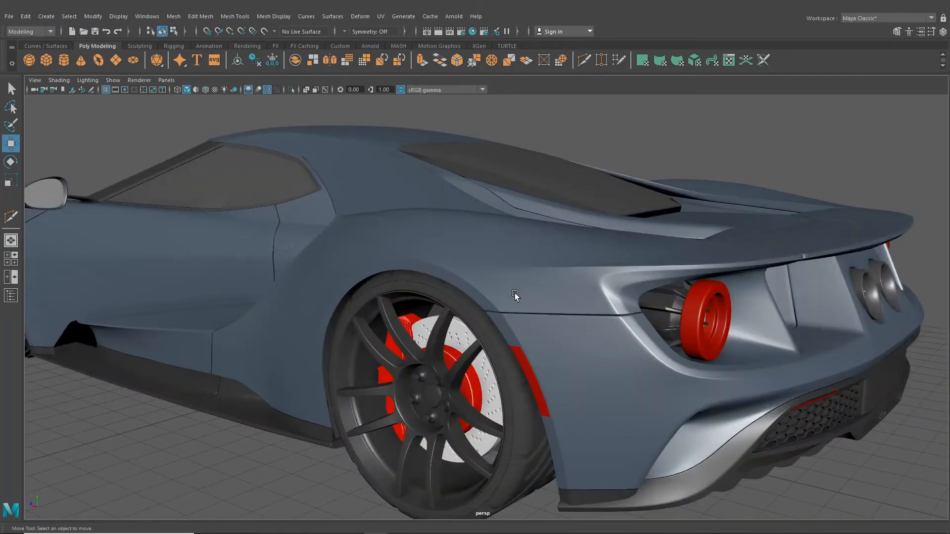
{"action": "scroll", "coordinate": [506, 304], "scroll_direction": "down", "scroll_amount": 5}
{"action": "left_click_drag", "start_coordinate": [497, 305], "coordinate": [426, 320], "text": "alt"}
{"action": "middle_click_drag", "start_coordinate": [427, 320], "coordinate": [468, 294], "text": "alt"}
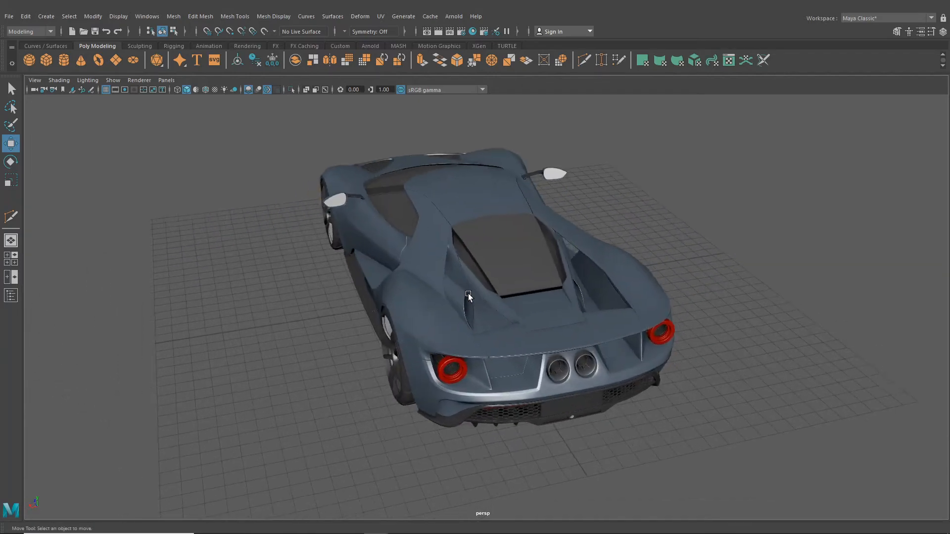
{"action": "scroll", "coordinate": [468, 293], "scroll_direction": "up", "scroll_amount": 4}
{"action": "left_click_drag", "start_coordinate": [468, 294], "coordinate": [458, 339], "text": "alt"}
{"action": "scroll", "coordinate": [447, 284], "scroll_direction": "up", "scroll_amount": 2}
{"action": "middle_click_drag", "start_coordinate": [458, 340], "coordinate": [508, 327], "text": "alt"}
Select the trim along the rear window's left side and examine how it meets the surrounding body panels
{"action": "left_click", "coordinate": [424, 255]}
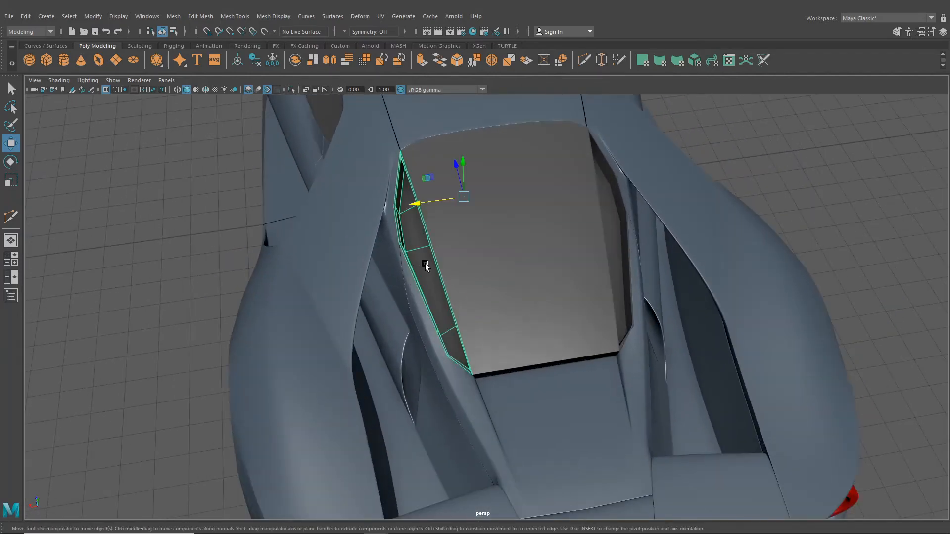
{"action": "scroll", "coordinate": [425, 264], "scroll_direction": "up", "scroll_amount": 3}
{"action": "left_click_drag", "start_coordinate": [509, 327], "coordinate": [402, 343], "text": "alt"}
{"action": "middle_click_drag", "start_coordinate": [401, 343], "coordinate": [561, 322], "text": "alt"}
{"action": "left_click_drag", "start_coordinate": [562, 322], "coordinate": [659, 290], "text": "alt"}
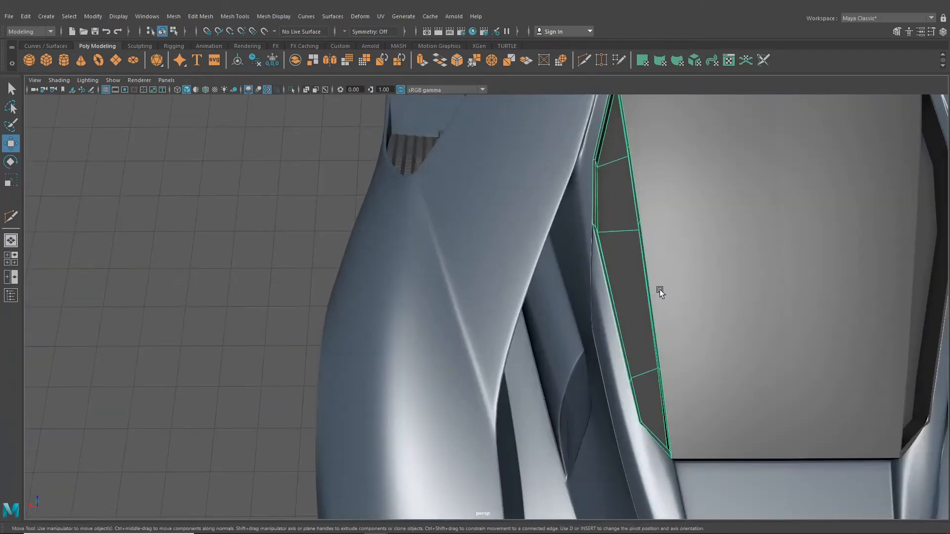
{"action": "middle_click_drag", "start_coordinate": [660, 289], "coordinate": [562, 361], "text": "alt"}
{"action": "left_click_drag", "start_coordinate": [562, 360], "coordinate": [585, 336], "text": "alt"}
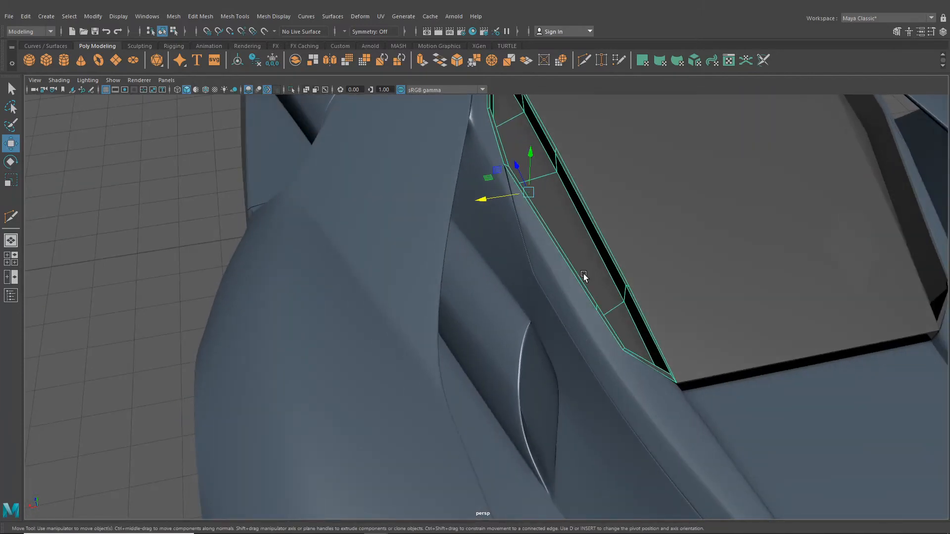
{"action": "left_click_drag", "start_coordinate": [609, 284], "coordinate": [494, 224], "text": "alt"}
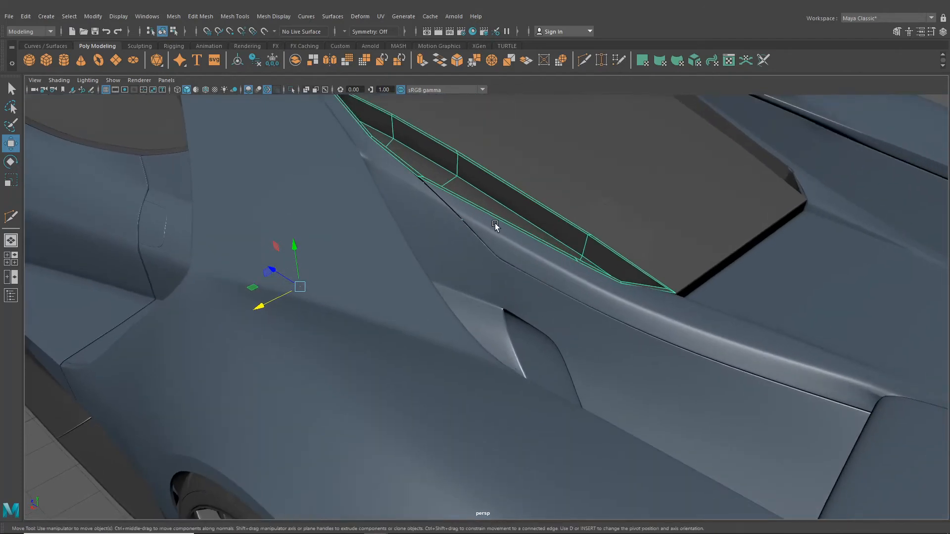
{"action": "middle_click_drag", "start_coordinate": [544, 254], "coordinate": [520, 271], "text": "alt"}
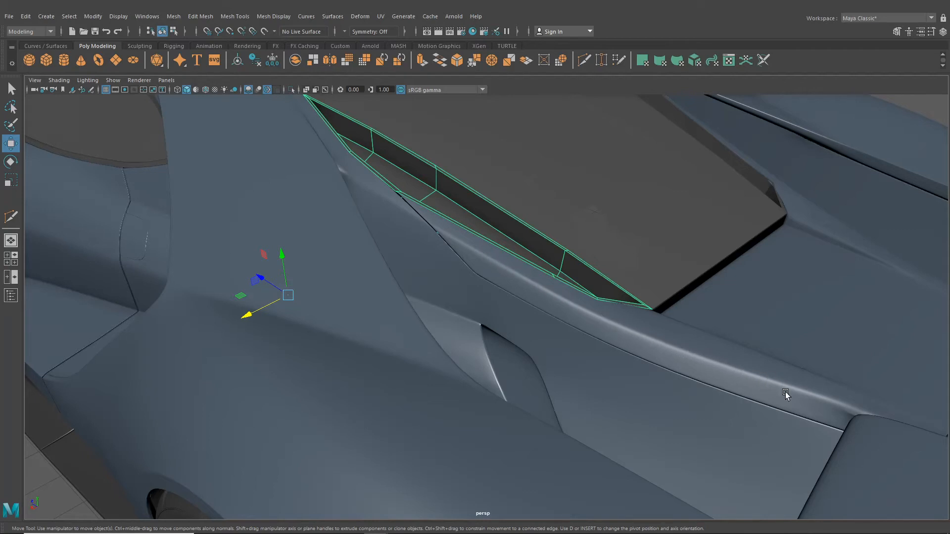
Examine the seams between the rear window trim and rear deck, and select the body panel bordering the trim
{"action": "left_click_drag", "start_coordinate": [844, 417], "coordinate": [710, 350], "text": "alt"}
{"action": "right_click_drag", "start_coordinate": [710, 350], "coordinate": [790, 321], "text": "alt"}
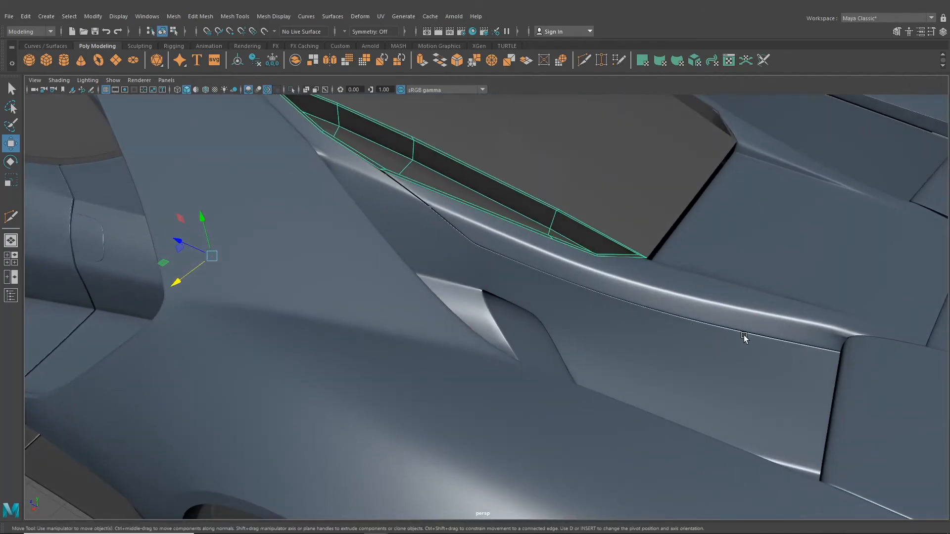
{"action": "right_click_drag", "start_coordinate": [574, 296], "coordinate": [519, 296], "text": "alt"}
{"action": "left_click_drag", "start_coordinate": [520, 296], "coordinate": [453, 259], "text": "alt"}
{"action": "middle_click_drag", "start_coordinate": [453, 259], "coordinate": [512, 362], "text": "alt"}
{"action": "scroll", "coordinate": [512, 362], "scroll_direction": "up", "scroll_amount": 5}
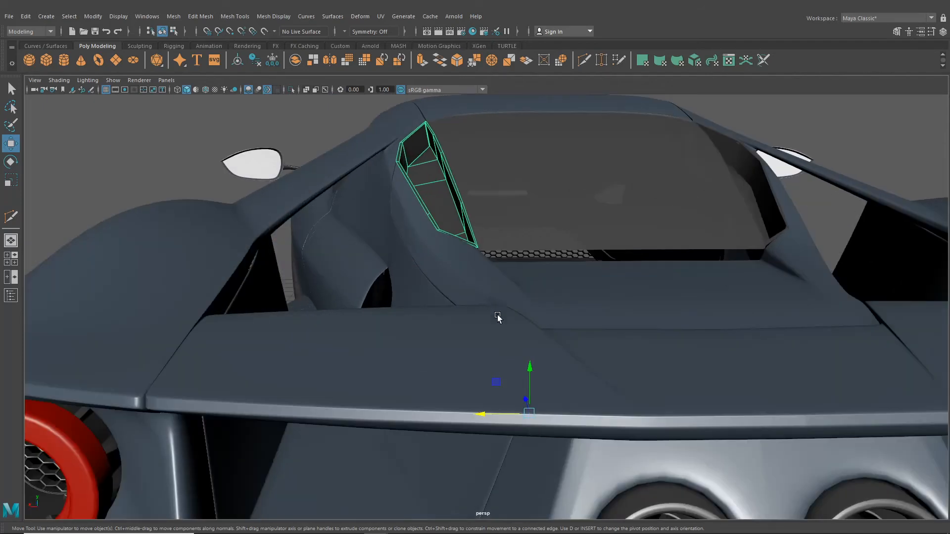
{"action": "left_click_drag", "start_coordinate": [496, 313], "coordinate": [554, 357], "text": "alt"}
{"action": "left_click", "coordinate": [554, 356]}
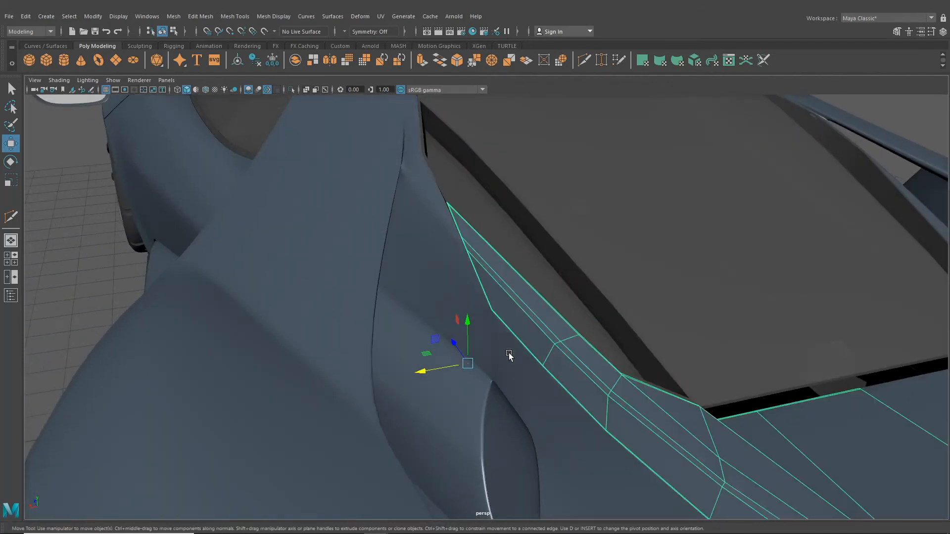
Show the wireframe over the shaded car and examine the body panels bordering the rear window
{"action": "left_click", "coordinate": [70, 236]}
{"action": "mouse_move", "coordinate": [69, 236]}
{"action": "left_mouse_down", "text": "alt"}
{"action": "mouse_move", "coordinate": [239, 160]}
{"action": "mouse_move", "coordinate": [318, 200]}
{"action": "mouse_move", "coordinate": [459, 250]}
{"action": "mouse_move", "coordinate": [421, 242]}
{"action": "left_mouse_up", "text": "alt"}
{"action": "left_click", "coordinate": [206, 90]}
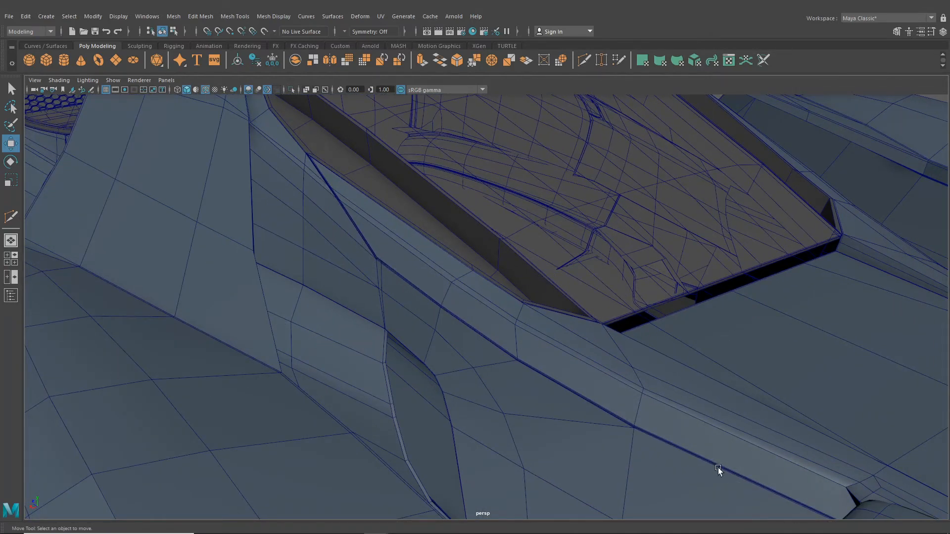
{"action": "scroll", "coordinate": [439, 319], "scroll_direction": "down", "scroll_amount": 5}
{"action": "left_click", "coordinate": [427, 295]}
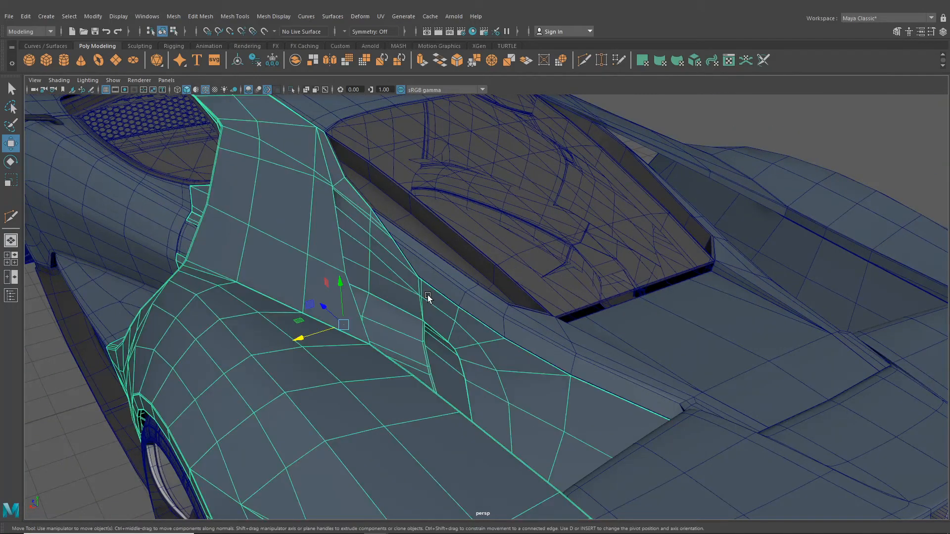
{"action": "left_click", "coordinate": [429, 274]}
{"action": "left_click_drag", "start_coordinate": [73, 384], "coordinate": [281, 313], "text": "alt"}
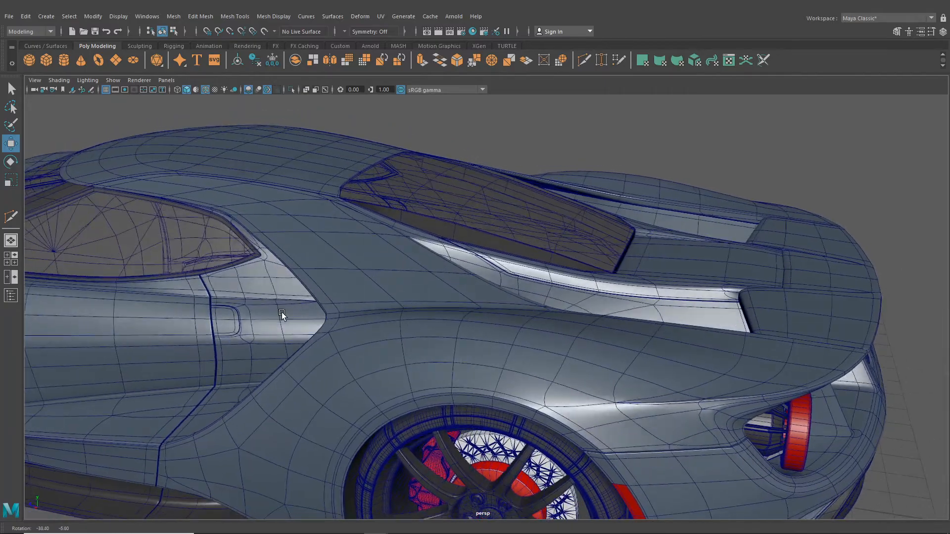
Open the dark recessed panel beside the rear window for edge editing
{"action": "left_click_drag", "start_coordinate": [705, 312], "coordinate": [533, 339], "text": "alt"}
{"action": "left_click", "coordinate": [532, 340]}
{"action": "right_click_drag", "start_coordinate": [523, 252], "coordinate": [515, 226]}
{"action": "left_click_drag", "start_coordinate": [549, 262], "coordinate": [444, 297], "text": "alt"}
{"action": "middle_click_drag", "start_coordinate": [444, 297], "coordinate": [484, 343], "text": "alt"}
{"action": "scroll", "coordinate": [484, 342], "scroll_direction": "up", "scroll_amount": 4}
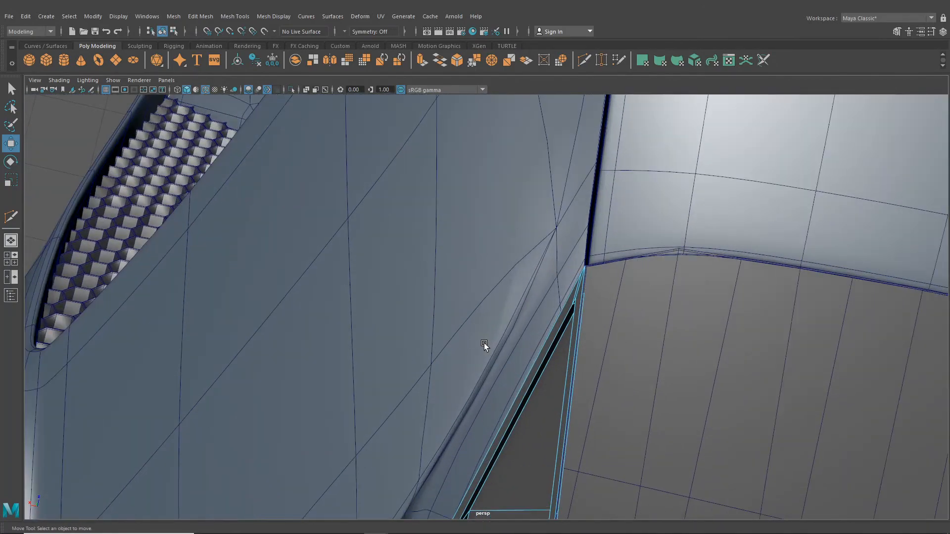
{"action": "scroll", "coordinate": [485, 343], "scroll_direction": "up", "scroll_amount": 3}
{"action": "left_click_drag", "start_coordinate": [485, 342], "coordinate": [525, 327], "text": "alt"}
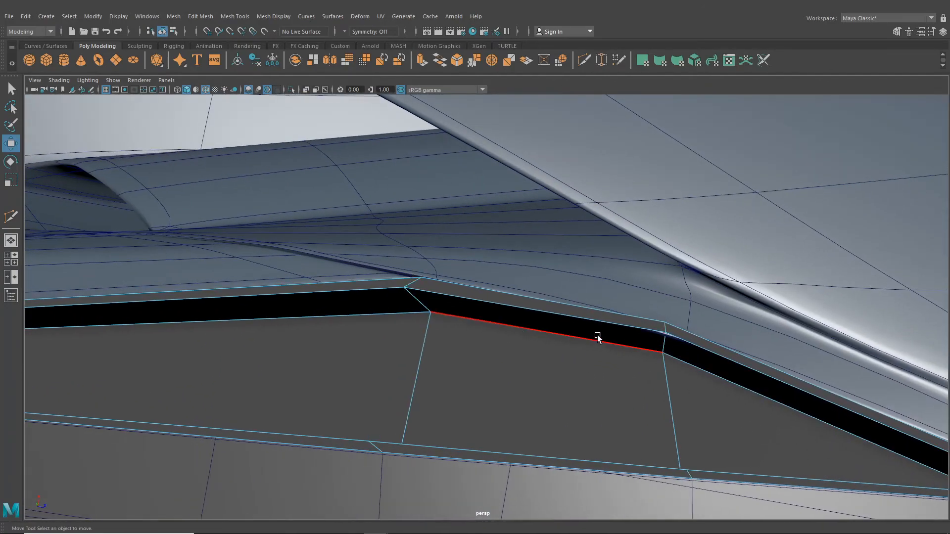
Set the transform constraint to Edge Slide and slide the short rim edges on both sides of the recess's front cross-section
{"action": "left_click", "coordinate": [665, 346]}
{"action": "middle_click_drag", "start_coordinate": [666, 346], "coordinate": [621, 346], "text": "alt"}
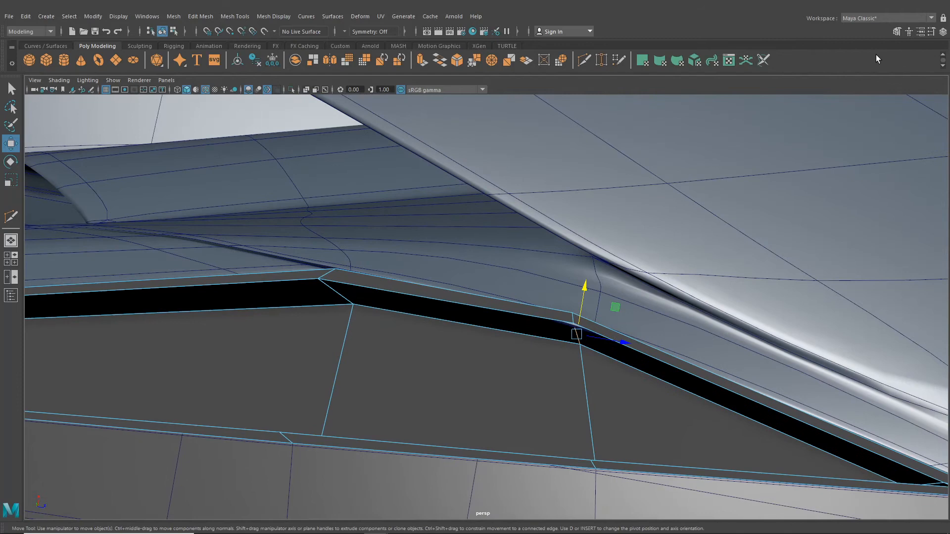
{"action": "left_click", "coordinate": [897, 31]}
{"action": "left_click", "coordinate": [889, 250]}
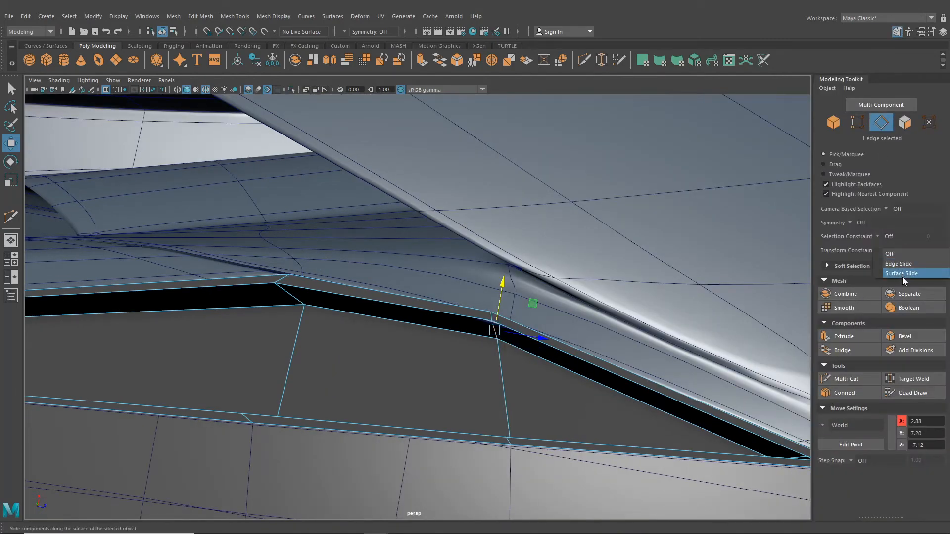
{"action": "left_click", "coordinate": [898, 264]}
{"action": "scroll", "coordinate": [533, 242], "scroll_direction": "up", "scroll_amount": 3}
{"action": "left_click_drag", "start_coordinate": [530, 247], "coordinate": [542, 324], "text": "alt"}
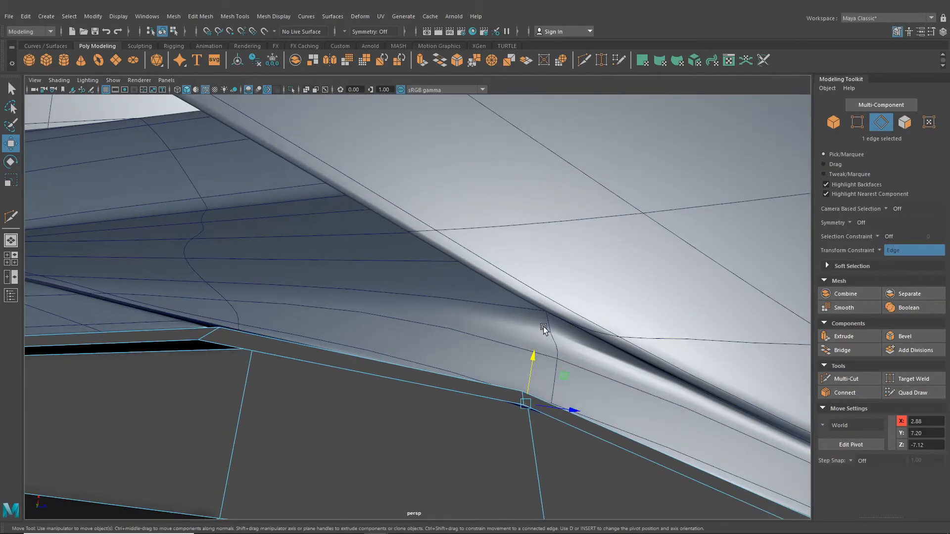
{"action": "middle_click_drag", "start_coordinate": [541, 324], "coordinate": [502, 237], "text": "alt"}
{"action": "left_click_drag", "start_coordinate": [528, 312], "coordinate": [522, 313]}
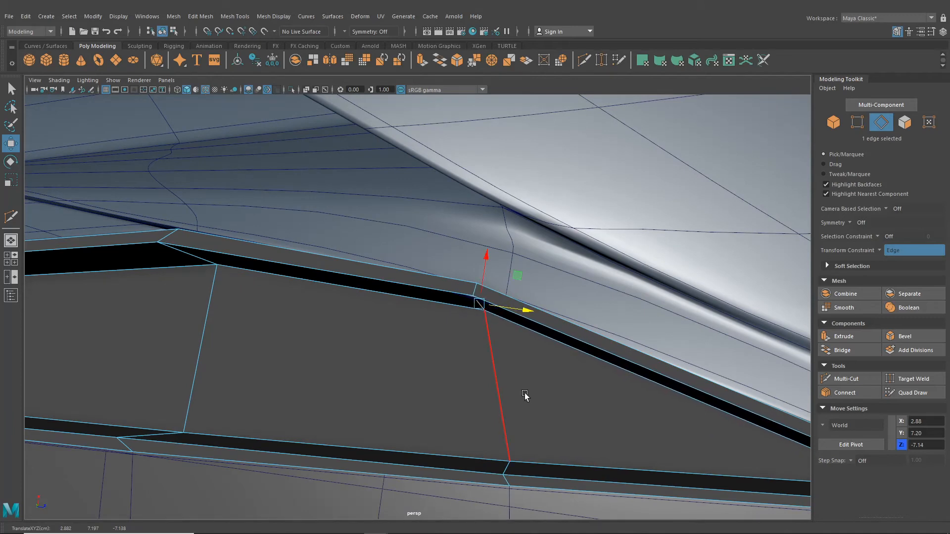
{"action": "left_click_drag", "start_coordinate": [524, 393], "coordinate": [539, 432], "text": "alt"}
{"action": "left_click", "coordinate": [510, 427]}
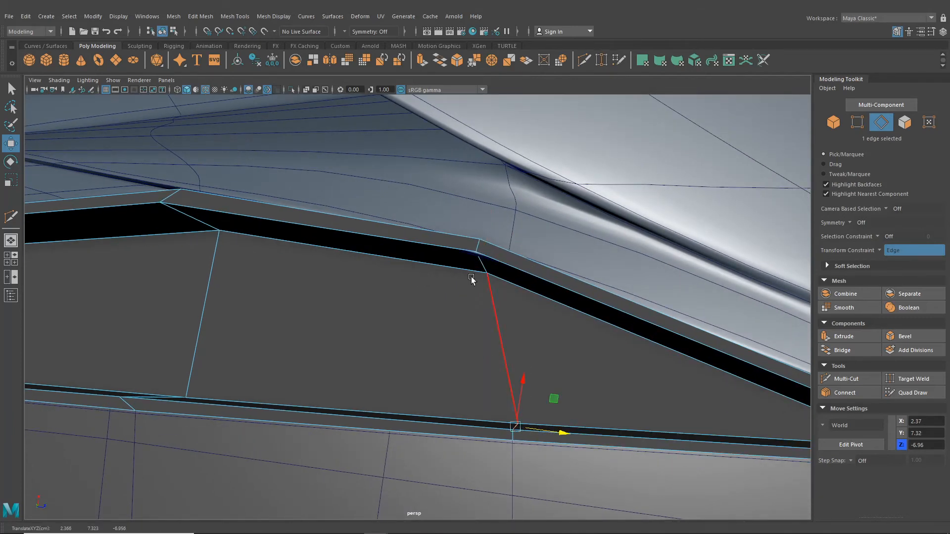
Slide the short window-side rim edge at the recess's second cross-section along the panel
{"action": "left_click_drag", "start_coordinate": [422, 280], "coordinate": [547, 319], "text": "alt"}
{"action": "left_click", "coordinate": [431, 262]}
{"action": "middle_click_drag", "start_coordinate": [504, 394], "coordinate": [502, 299], "text": "alt"}
{"action": "left_click_drag", "start_coordinate": [477, 353], "coordinate": [492, 359]}
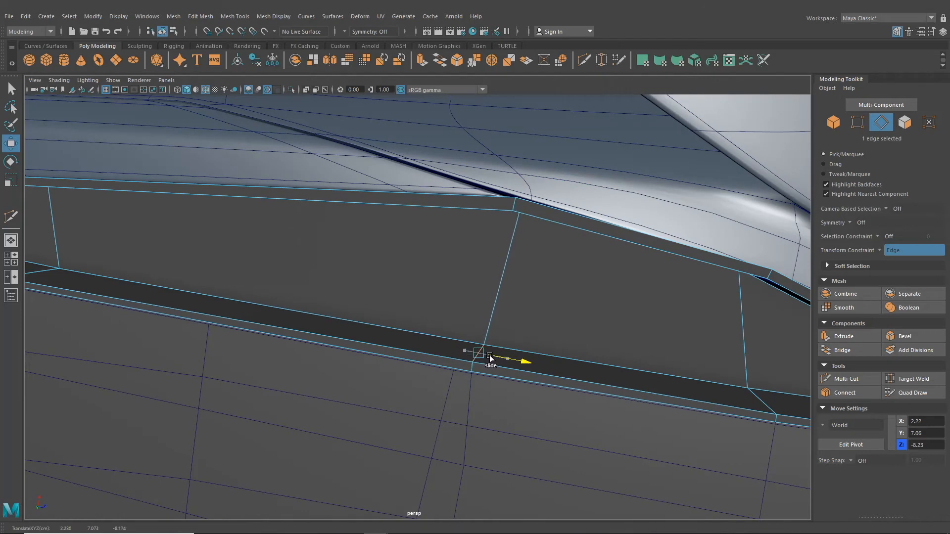
Adjust the outer rim vertex at the recess's second cross-section, turning the transform constraint off to move it freely along X
{"action": "right_click_drag", "start_coordinate": [518, 204], "coordinate": [564, 192]}
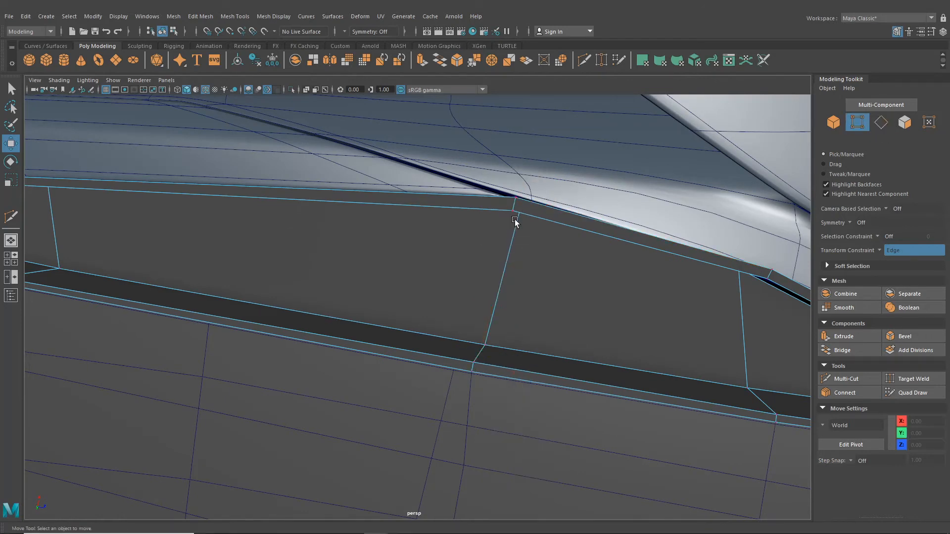
{"action": "left_click", "coordinate": [512, 211]}
{"action": "left_click_drag", "start_coordinate": [520, 186], "coordinate": [525, 186]}
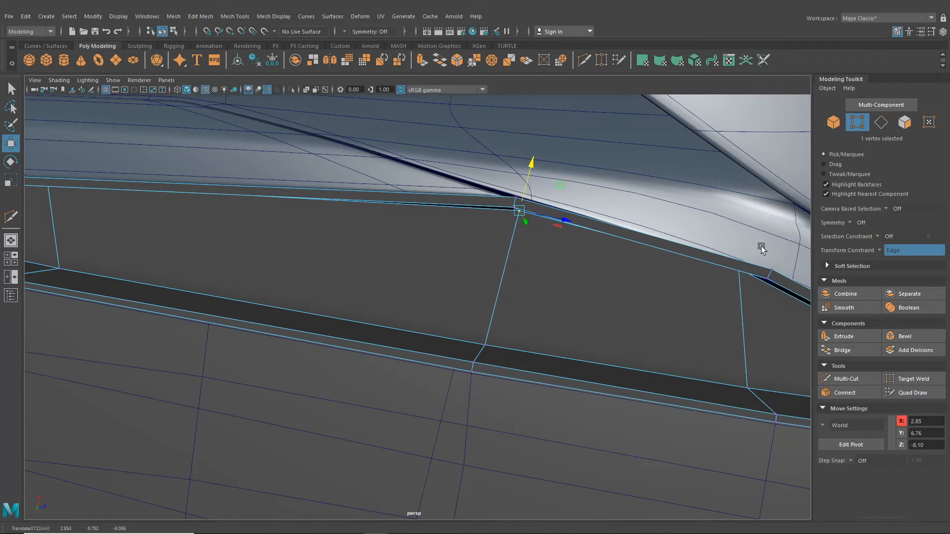
{"action": "left_click", "coordinate": [885, 251]}
{"action": "left_click", "coordinate": [887, 257]}
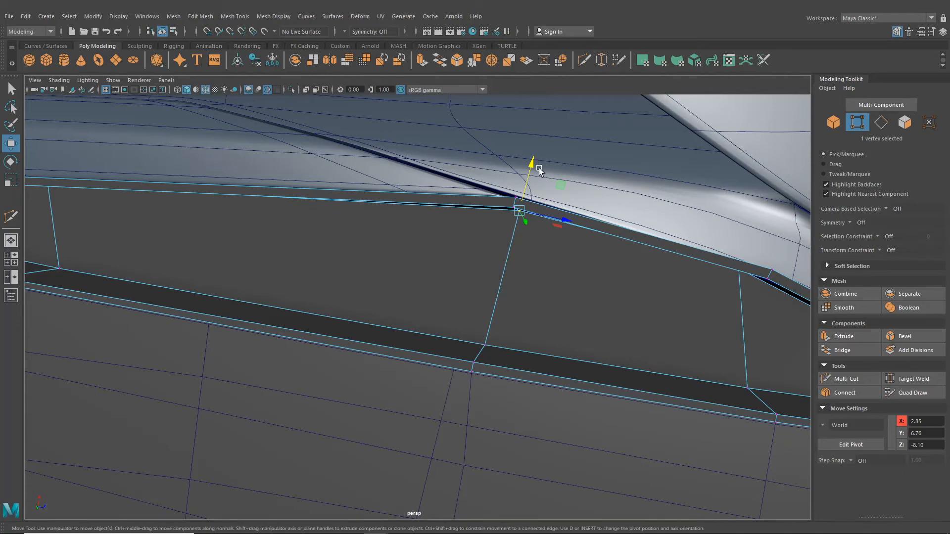
{"action": "left_click_drag", "start_coordinate": [532, 167], "coordinate": [615, 209]}
{"action": "scroll", "coordinate": [508, 197], "scroll_direction": "down", "scroll_amount": 3}
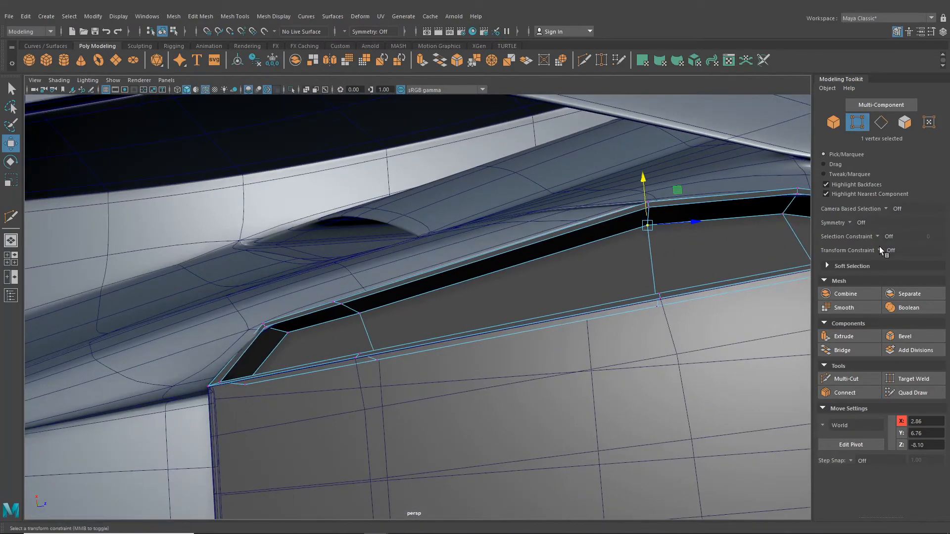
Restore the Edge Slide constraint and slide the outer and window-side rim edges at the cross-section near the recess's rear end
{"action": "left_click", "coordinate": [889, 256]}
{"action": "left_click", "coordinate": [889, 260]}
{"action": "left_click_drag", "start_coordinate": [600, 307], "coordinate": [562, 298], "text": "alt"}
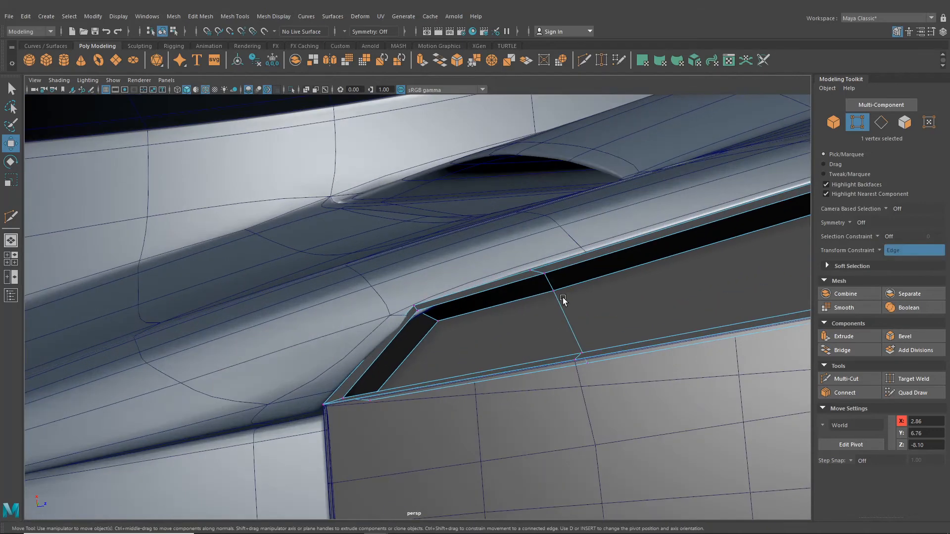
{"action": "right_click_drag", "start_coordinate": [536, 251], "coordinate": [528, 280]}
{"action": "left_click", "coordinate": [546, 225]}
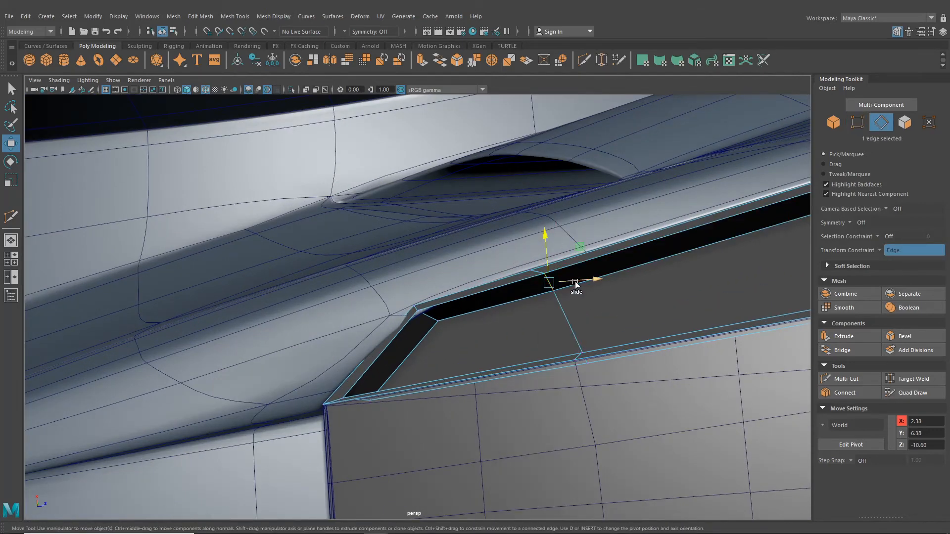
{"action": "left_click_drag", "start_coordinate": [575, 281], "coordinate": [568, 359]}
{"action": "middle_click_drag", "start_coordinate": [580, 369], "coordinate": [583, 342], "text": "alt"}
{"action": "left_click_drag", "start_coordinate": [583, 341], "coordinate": [583, 341]}
{"action": "left_click_drag", "start_coordinate": [583, 342], "coordinate": [399, 322], "text": "alt"}
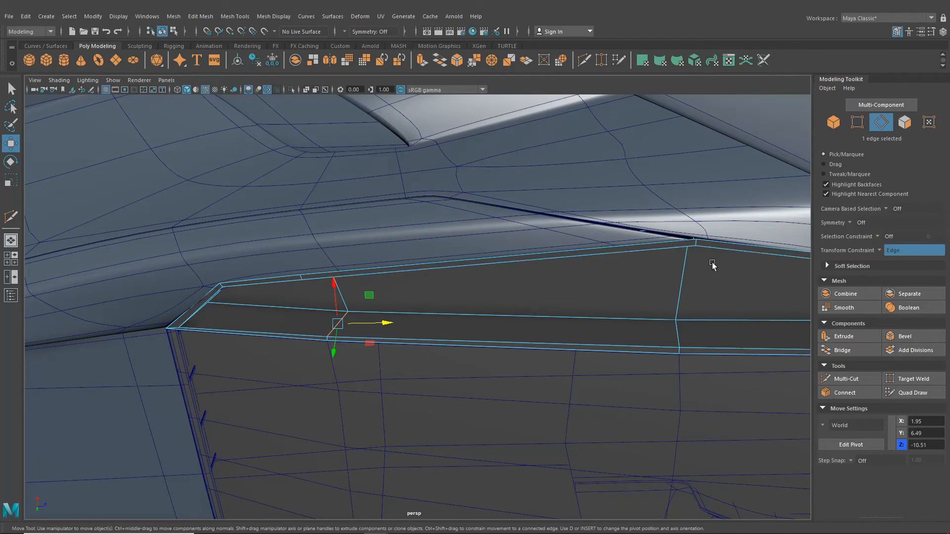
Slide the short window-side edge at the recess's rear corner
{"action": "left_click_drag", "start_coordinate": [460, 297], "coordinate": [568, 311], "text": "alt"}
{"action": "left_click_drag", "start_coordinate": [468, 322], "coordinate": [390, 329], "text": "alt"}
{"action": "left_click", "coordinate": [411, 288]}
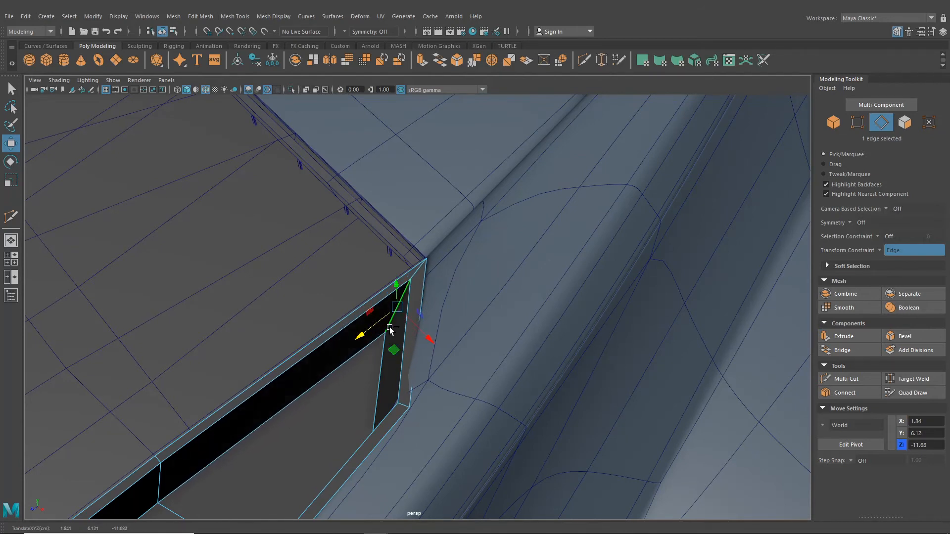
Slide the upper and lower window-side vertices at the recess's rear corner to refine its shape
{"action": "right_click_drag", "start_coordinate": [411, 251], "coordinate": [373, 256]}
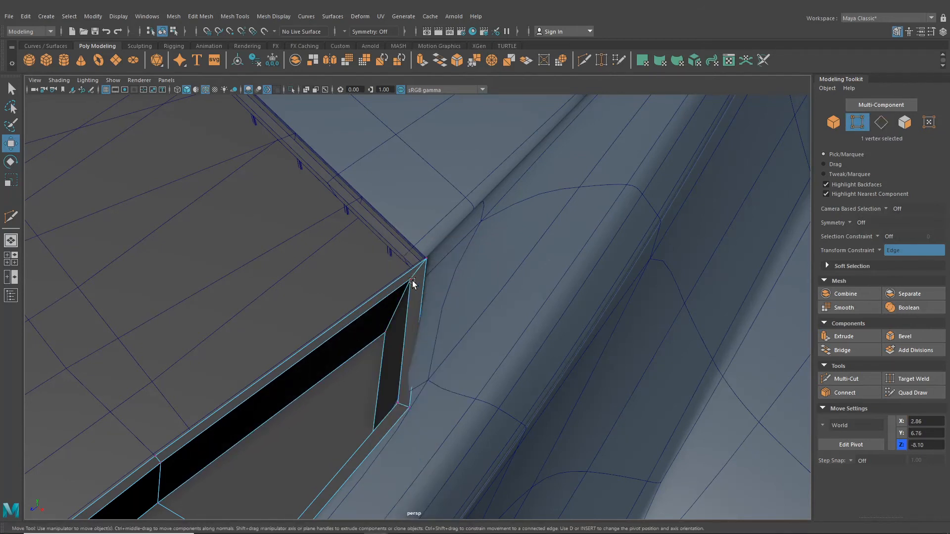
{"action": "left_click_drag", "start_coordinate": [431, 301], "coordinate": [438, 307], "text": "ctrl+shift"}
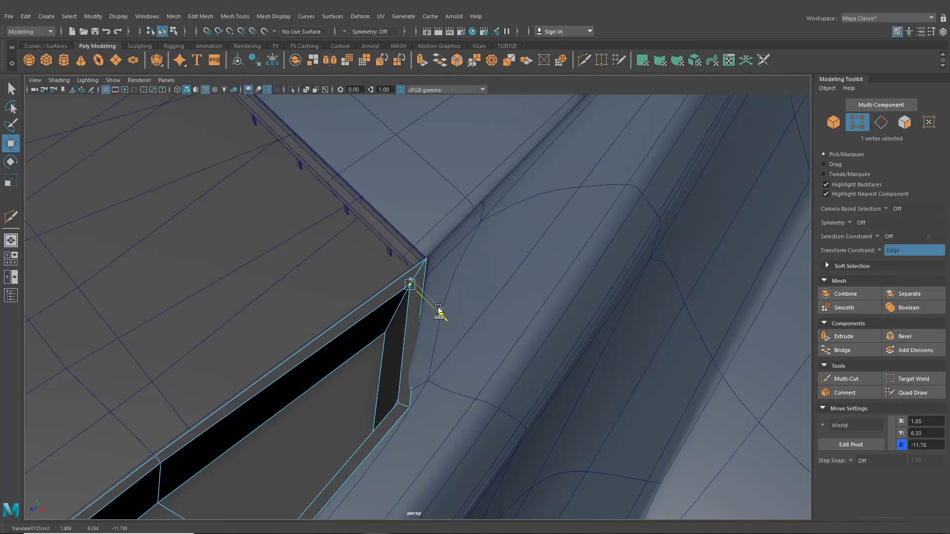
{"action": "left_click", "coordinate": [385, 332]}
{"action": "key", "text": "ctrl+z"}
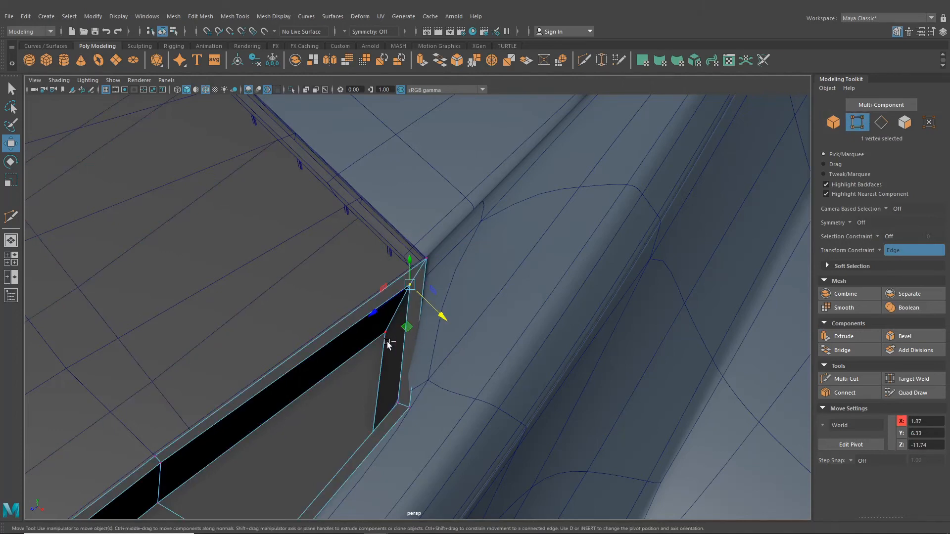
{"action": "left_click", "coordinate": [385, 334]}
{"action": "left_click_drag", "start_coordinate": [414, 350], "coordinate": [401, 347], "text": "ctrl+shift"}
{"action": "middle_click_drag", "start_coordinate": [401, 346], "coordinate": [494, 297], "text": "alt"}
Adjust the two window-side rim vertices near the recess's rear end, turning the transform constraint off to move them along X
{"action": "left_click", "coordinate": [362, 362]}
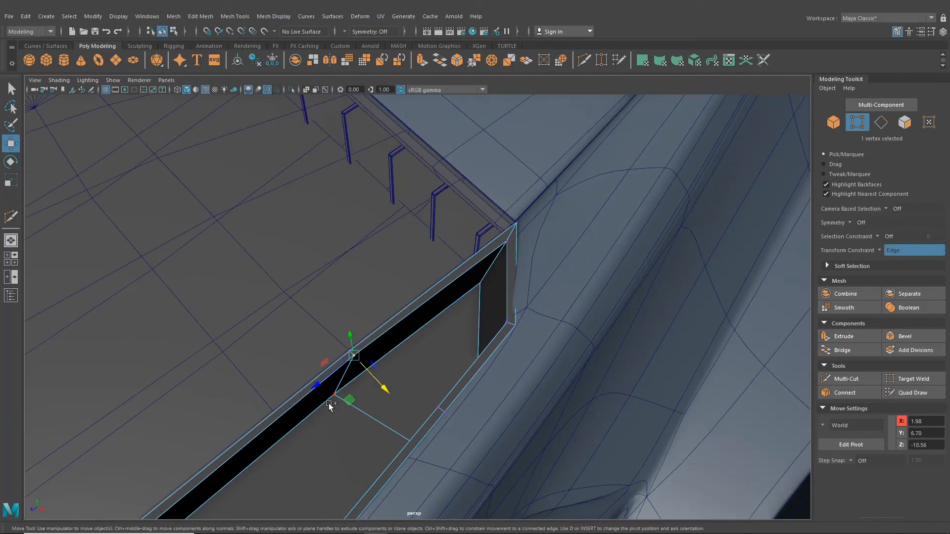
{"action": "left_click", "coordinate": [329, 401], "text": "shift"}
{"action": "left_click_drag", "start_coordinate": [366, 398], "coordinate": [365, 399], "text": "ctrl+shift"}
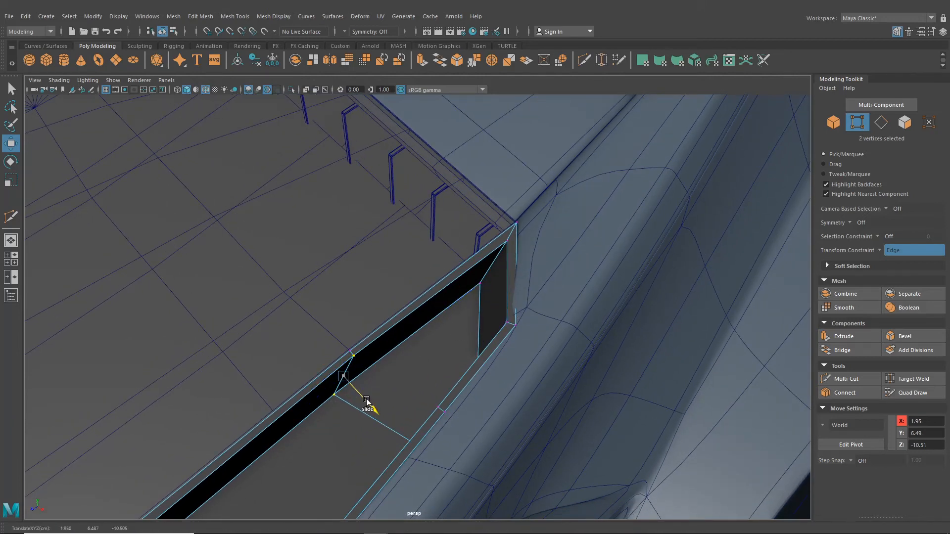
{"action": "left_click", "coordinate": [900, 250]}
{"action": "left_click", "coordinate": [895, 253]}
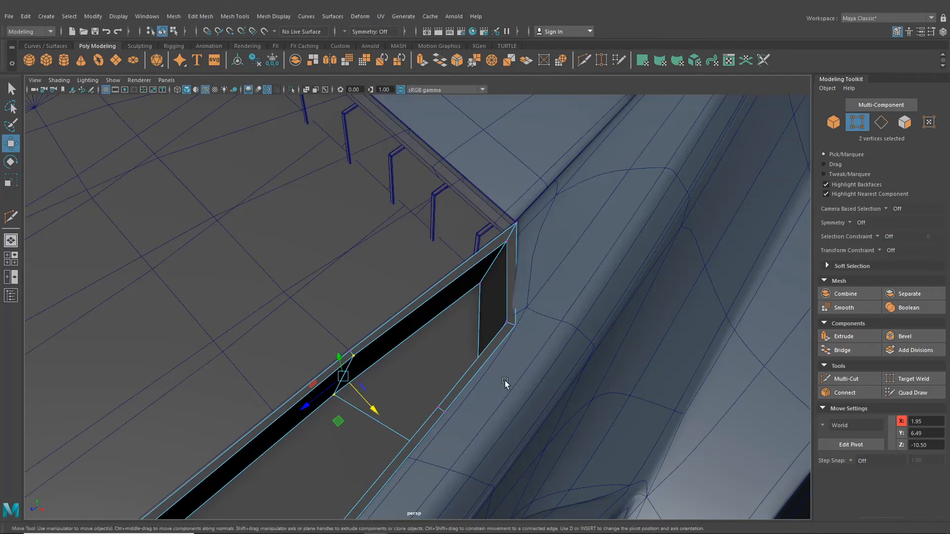
{"action": "middle_click_drag", "start_coordinate": [374, 409], "coordinate": [628, 170]}
{"action": "scroll", "coordinate": [376, 390], "scroll_direction": "down", "scroll_amount": 3}
{"action": "scroll", "coordinate": [539, 284], "scroll_direction": "down", "scroll_amount": 2}
{"action": "left_click_drag", "start_coordinate": [539, 284], "coordinate": [488, 313], "text": "alt"}
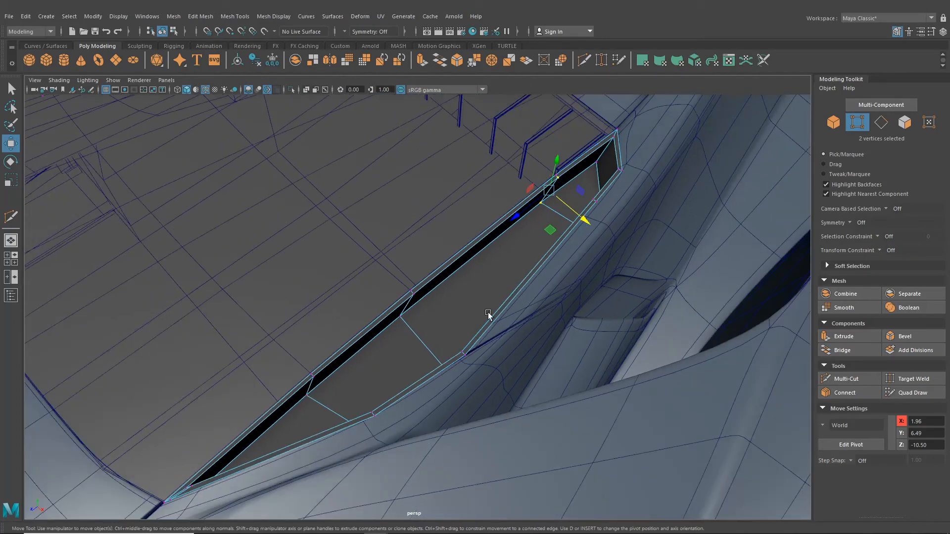
Move the two outer rim vertices at the recess's front bend along X
{"action": "left_click_drag", "start_coordinate": [449, 337], "coordinate": [539, 374], "text": "alt"}
{"action": "middle_click_drag", "start_coordinate": [539, 374], "coordinate": [440, 267], "text": "alt"}
{"action": "scroll", "coordinate": [440, 268], "scroll_direction": "up", "scroll_amount": 3}
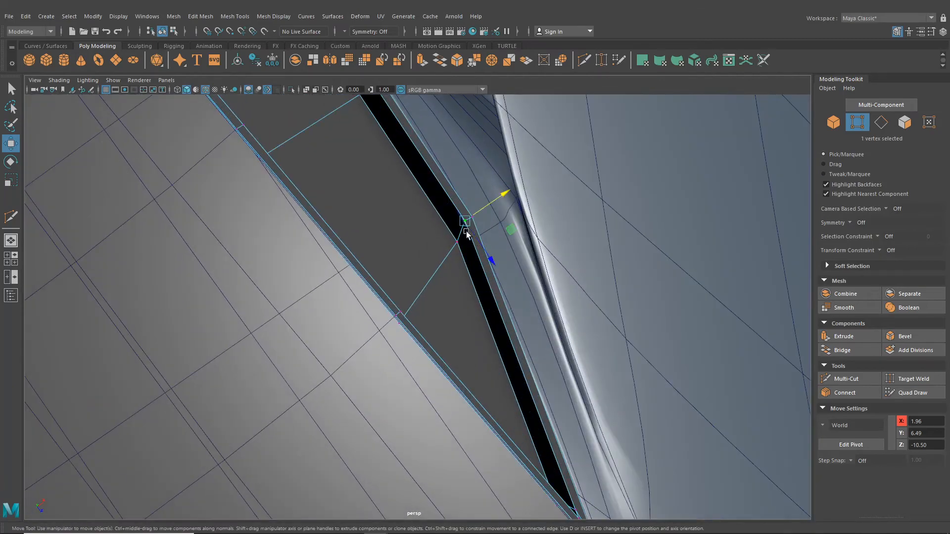
{"action": "left_click", "coordinate": [458, 244], "text": "shift"}
{"action": "left_click_drag", "start_coordinate": [489, 218], "coordinate": [488, 336]}
Move the two window-side rim vertices at the recess's front cross-section along X
{"action": "left_click", "coordinate": [384, 267]}
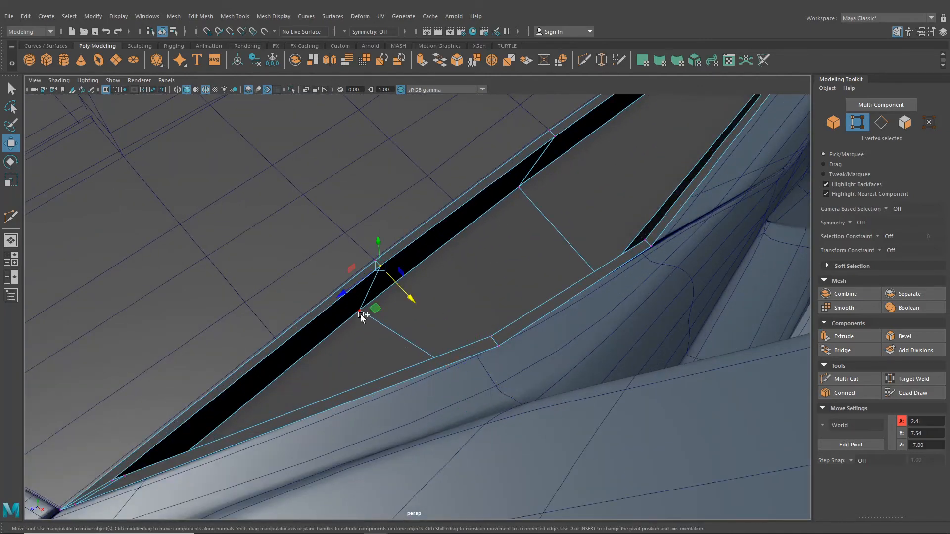
{"action": "left_click", "coordinate": [362, 312], "text": "shift"}
{"action": "left_click_drag", "start_coordinate": [399, 320], "coordinate": [434, 287]}
{"action": "scroll", "coordinate": [513, 297], "scroll_direction": "down", "scroll_amount": 5}
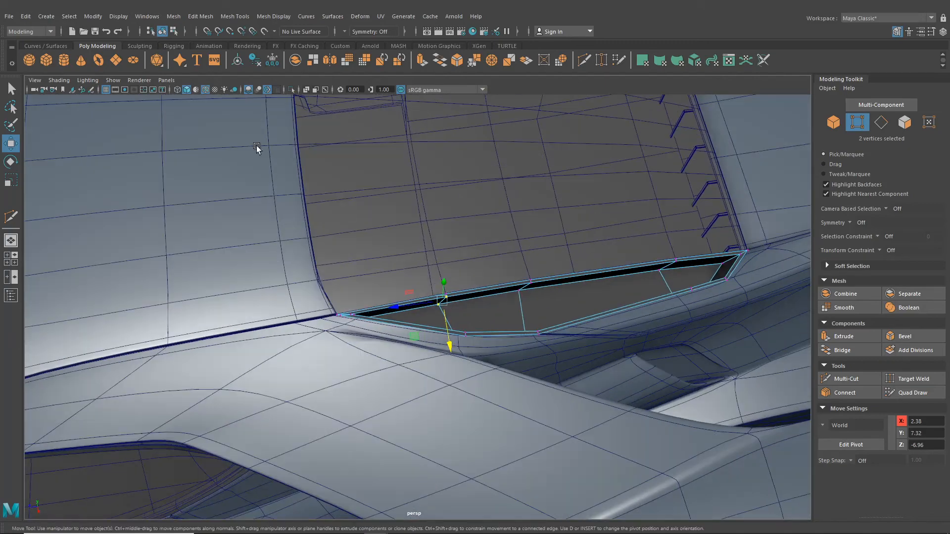
Return to object selection and show the recessed panel beside the rear window in smooth preview
{"action": "left_click", "coordinate": [162, 33]}
{"action": "scroll", "coordinate": [498, 306], "scroll_direction": "down", "scroll_amount": 5}
{"action": "left_click_drag", "start_coordinate": [498, 306], "coordinate": [352, 280], "text": "alt"}
{"action": "left_click", "coordinate": [238, 225]}
{"action": "scroll", "coordinate": [334, 262], "scroll_direction": "up", "scroll_amount": 5}
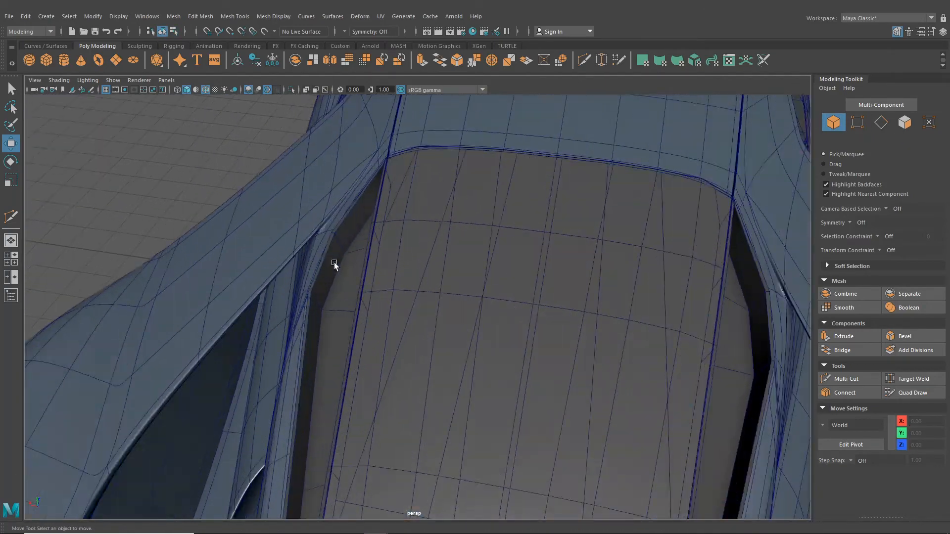
{"action": "scroll", "coordinate": [334, 262], "scroll_direction": "up", "scroll_amount": 2}
{"action": "left_click_drag", "start_coordinate": [289, 219], "coordinate": [356, 198], "text": "alt"}
{"action": "middle_click_drag", "start_coordinate": [336, 276], "coordinate": [391, 322], "text": "alt"}
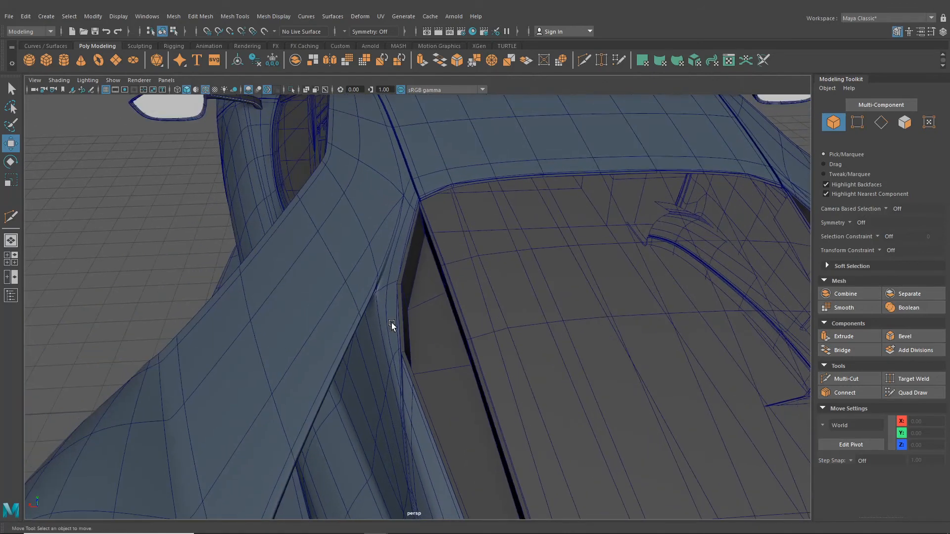
{"action": "left_click_drag", "start_coordinate": [404, 280], "coordinate": [422, 322], "text": "alt"}
{"action": "left_click", "coordinate": [425, 324]}
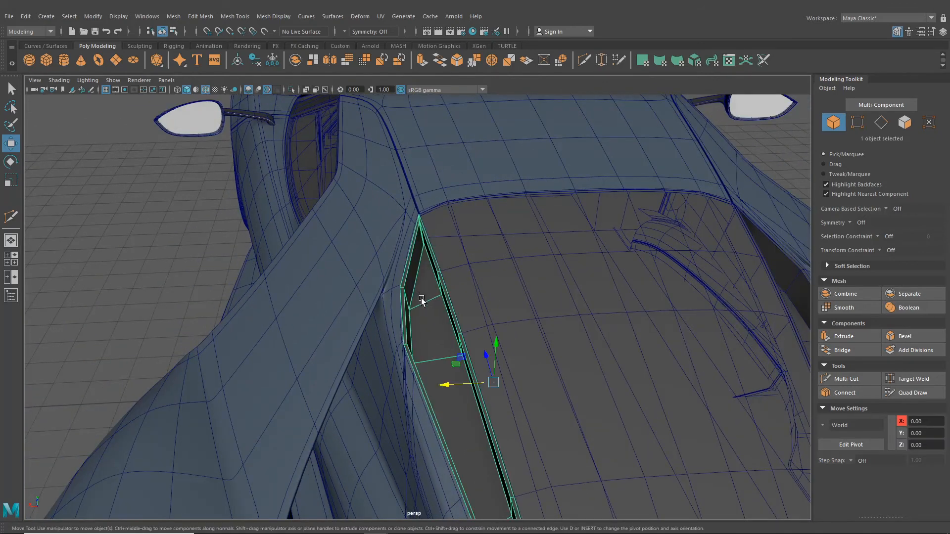
{"action": "scroll", "coordinate": [421, 300], "scroll_direction": "up", "scroll_amount": 3}
{"action": "key", "text": "3"}
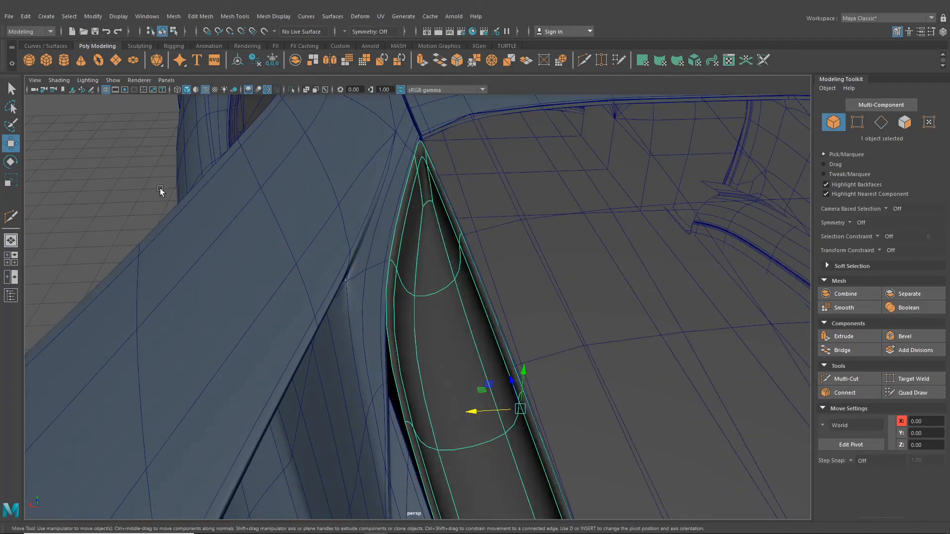
Examine how the smoothed recess meets the window and body at its rear corner, and reselect the panel
{"action": "left_click", "coordinate": [146, 178]}
{"action": "left_click_drag", "start_coordinate": [425, 277], "coordinate": [500, 310], "text": "alt"}
{"action": "scroll", "coordinate": [366, 292], "scroll_direction": "down", "scroll_amount": 4}
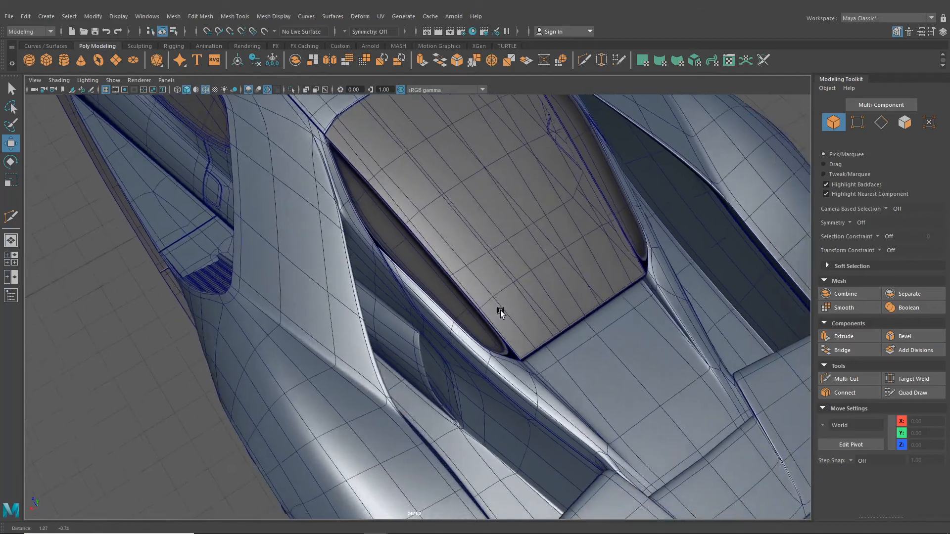
{"action": "scroll", "coordinate": [500, 310], "scroll_direction": "up", "scroll_amount": 5}
{"action": "middle_click_drag", "start_coordinate": [514, 333], "coordinate": [449, 326], "text": "alt"}
{"action": "left_click", "coordinate": [512, 383]}
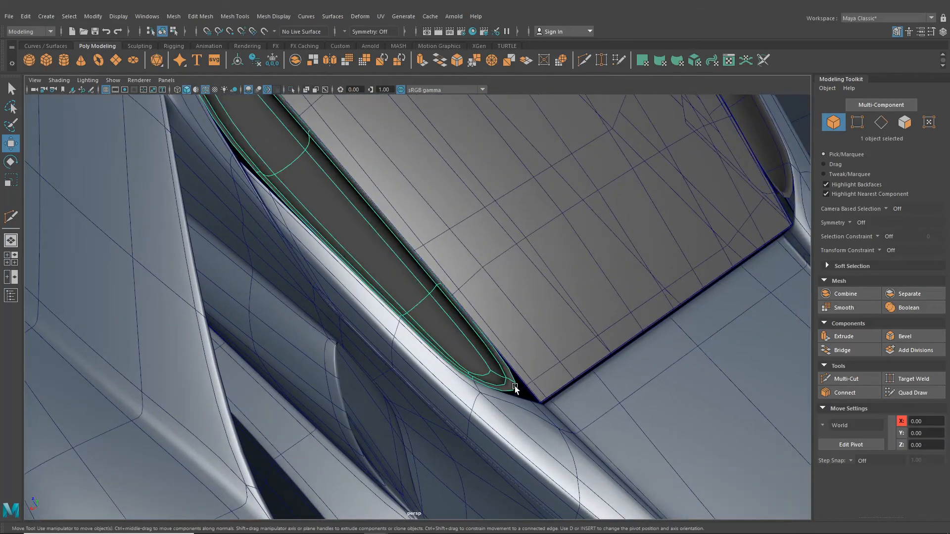
Bevel the corner edges at both pointed ends of the unsmoothed recess panel with fraction 0.025 and 2 segments
{"action": "key", "text": "1"}
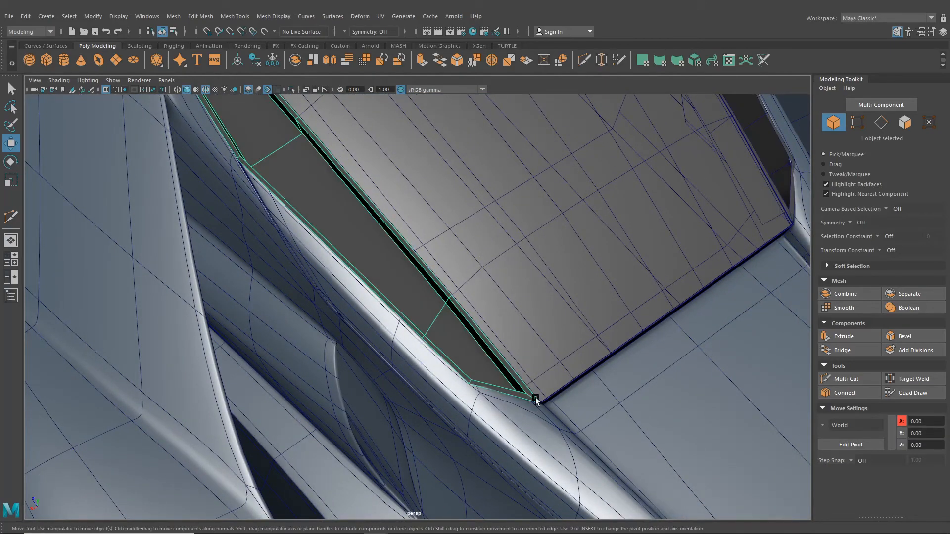
{"action": "left_click_drag", "start_coordinate": [535, 396], "coordinate": [417, 297], "text": "alt"}
{"action": "right_click_drag", "start_coordinate": [418, 251], "coordinate": [416, 229]}
{"action": "left_click", "coordinate": [425, 208]}
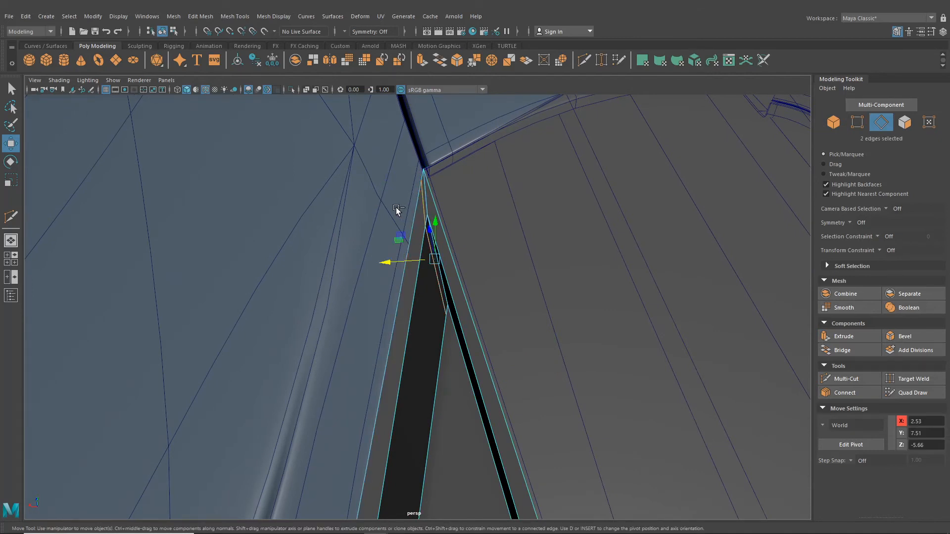
{"action": "key", "text": "ctrl+z"}
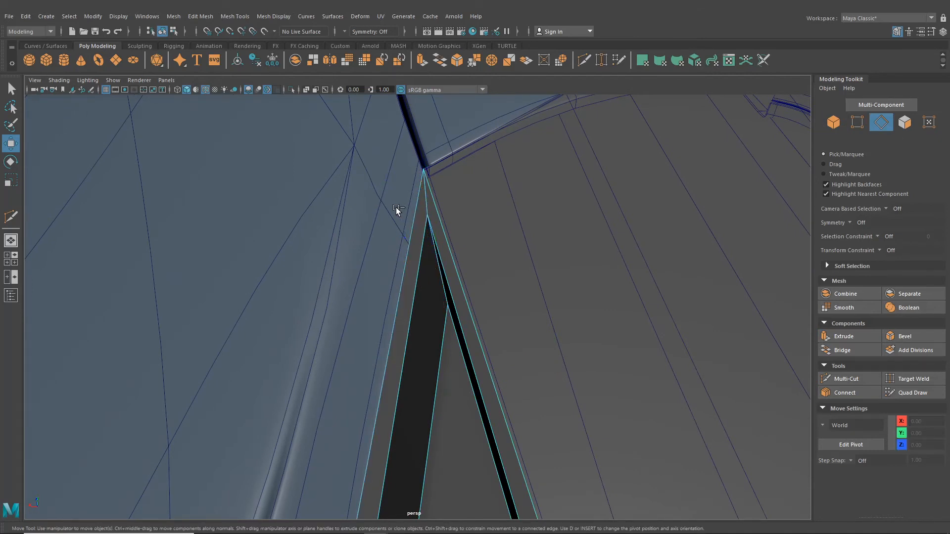
{"action": "right_click_drag", "start_coordinate": [428, 212], "coordinate": [429, 190]}
{"action": "left_click", "coordinate": [425, 200]}
{"action": "left_click_drag", "start_coordinate": [428, 256], "coordinate": [481, 324], "text": "alt"}
{"action": "scroll", "coordinate": [481, 325], "scroll_direction": "down", "scroll_amount": 8}
{"action": "left_click_drag", "start_coordinate": [449, 356], "coordinate": [586, 381], "text": "alt"}
{"action": "middle_click_drag", "start_coordinate": [585, 381], "coordinate": [405, 392], "text": "alt"}
{"action": "scroll", "coordinate": [405, 393], "scroll_direction": "up", "scroll_amount": 4}
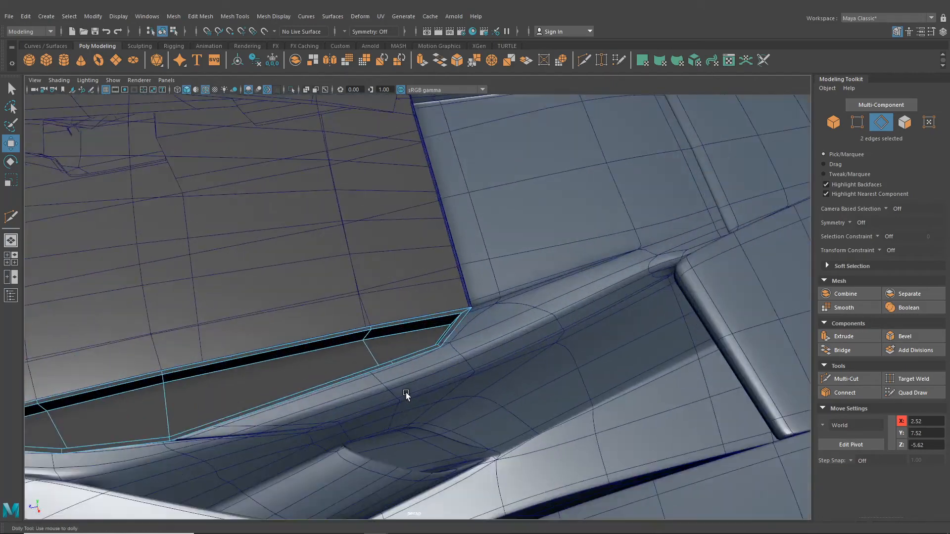
{"action": "scroll", "coordinate": [406, 392], "scroll_direction": "up", "scroll_amount": 5}
{"action": "left_click_drag", "start_coordinate": [465, 361], "coordinate": [415, 331], "text": "alt"}
{"action": "scroll", "coordinate": [498, 435], "scroll_direction": "up", "scroll_amount": 5}
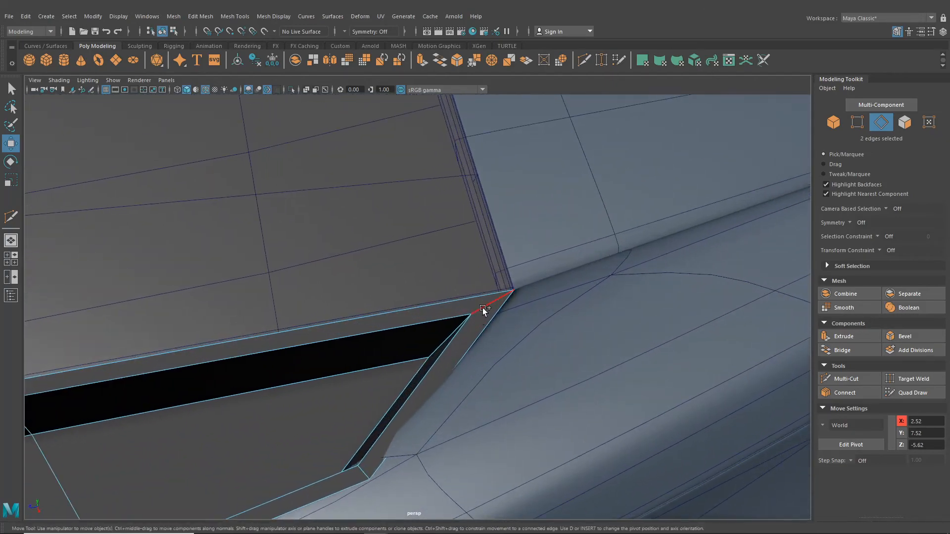
{"action": "left_click", "coordinate": [200, 17]}
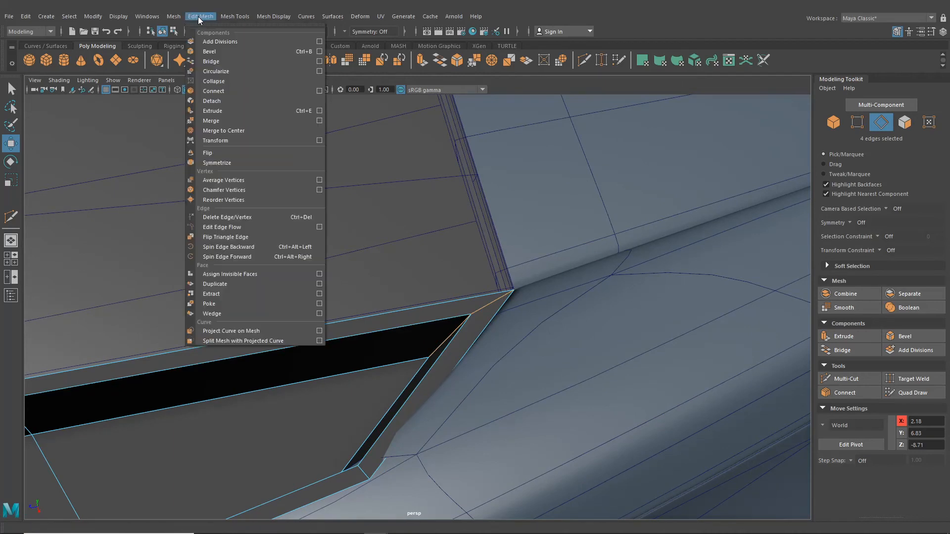
{"action": "left_click", "coordinate": [221, 54]}
{"action": "left_click_drag", "start_coordinate": [248, 222], "coordinate": [248, 222]}
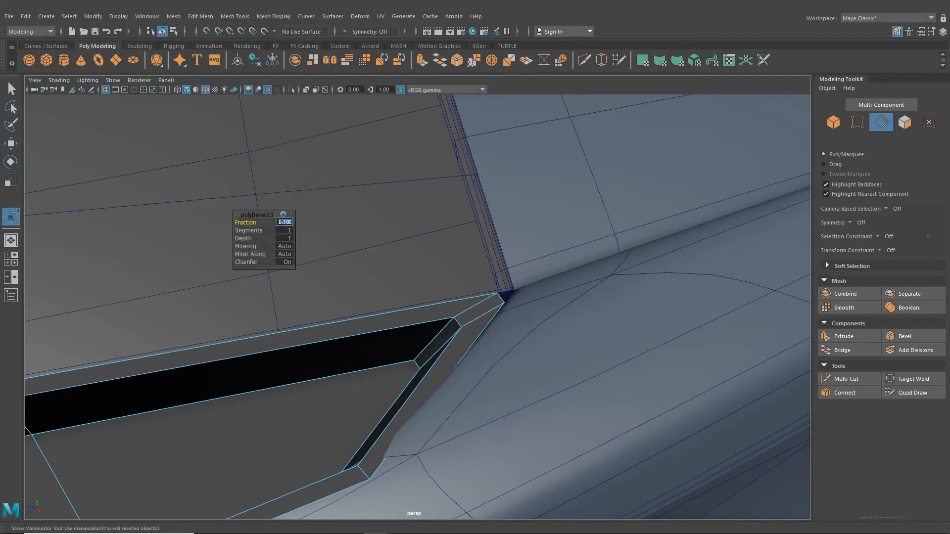
{"action": "key", "text": "Return"}
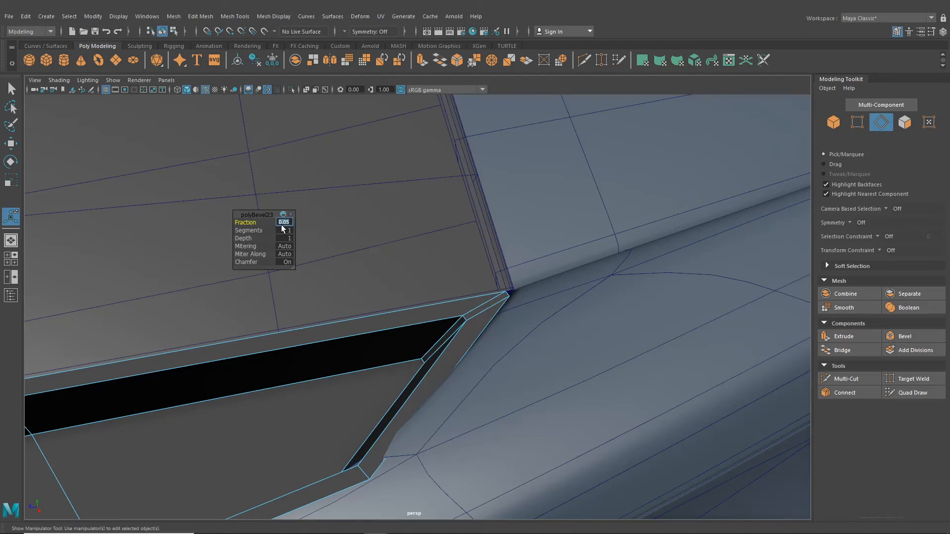
{"action": "key", "text": "Return"}
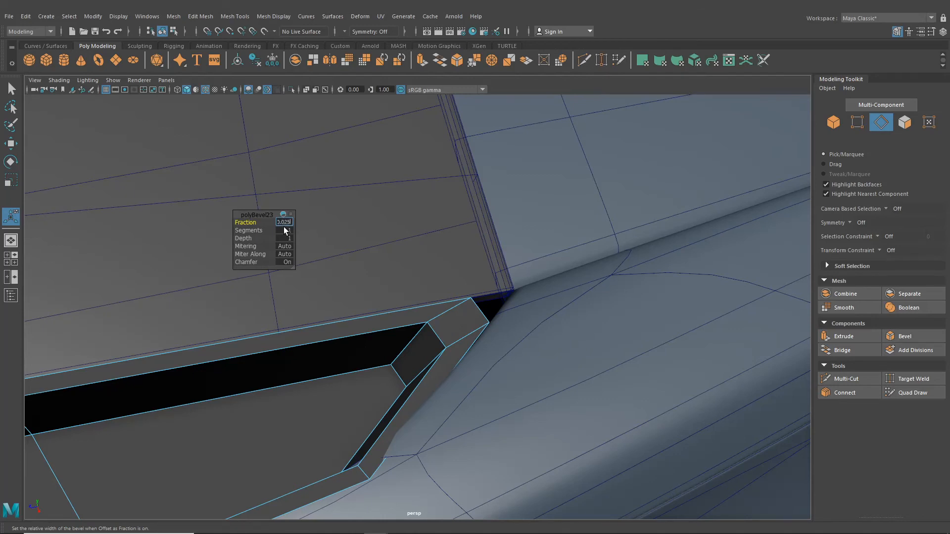
{"action": "key", "text": "Return"}
{"action": "key", "text": "Tab"}
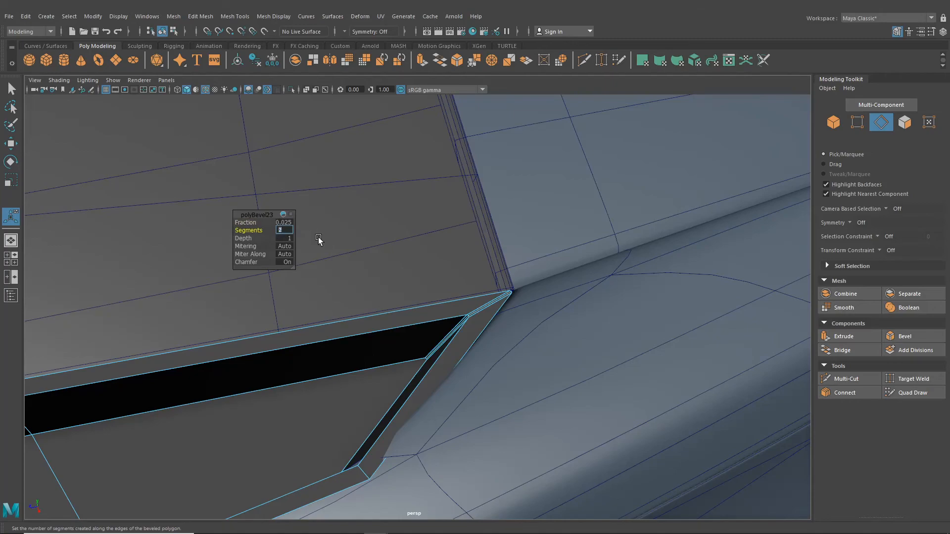
Return to object selection, show the recess panel in smooth preview and deselect it
{"action": "right_click_drag", "start_coordinate": [375, 222], "coordinate": [209, 253], "text": "alt"}
{"action": "middle_click_drag", "start_coordinate": [208, 252], "coordinate": [504, 244], "text": "alt"}
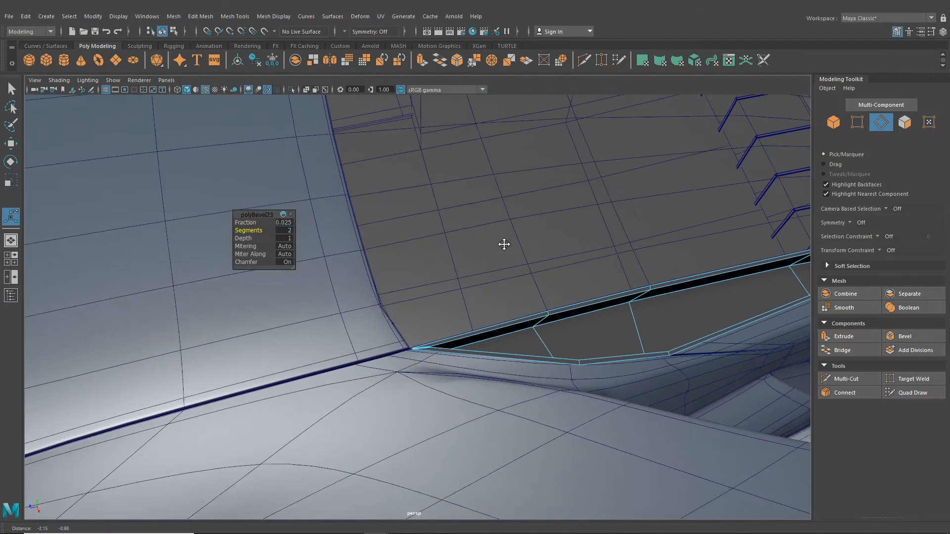
{"action": "right_click_drag", "start_coordinate": [505, 244], "coordinate": [458, 281], "text": "alt"}
{"action": "middle_click_drag", "start_coordinate": [458, 281], "coordinate": [435, 263], "text": "alt"}
{"action": "right_click_drag", "start_coordinate": [435, 262], "coordinate": [356, 269], "text": "alt"}
{"action": "middle_click_drag", "start_coordinate": [628, 294], "coordinate": [367, 283], "text": "alt"}
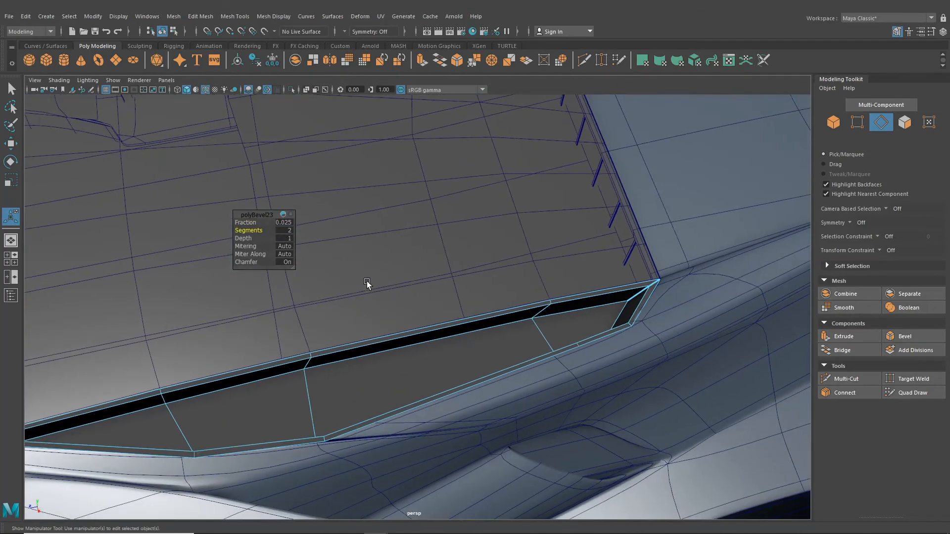
{"action": "left_click", "coordinate": [162, 31]}
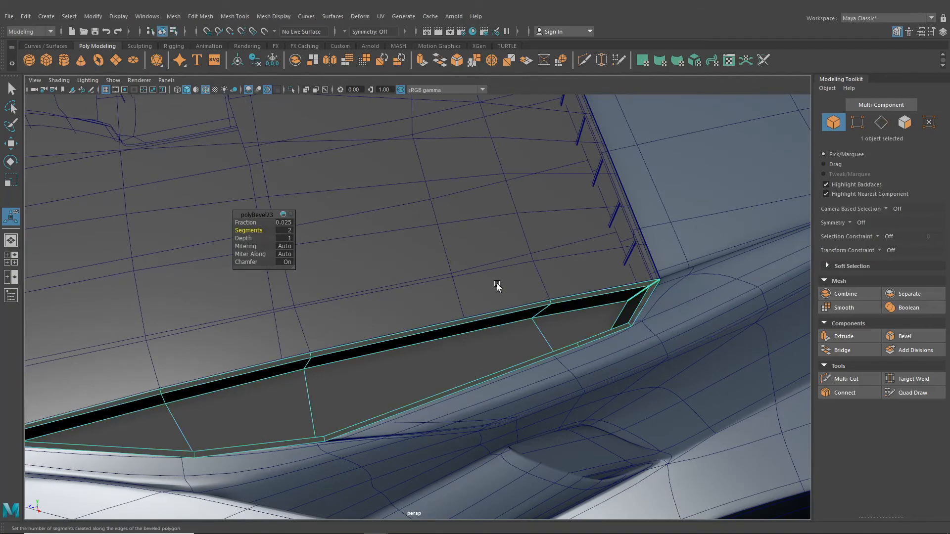
{"action": "key", "text": "3"}
{"action": "scroll", "coordinate": [498, 286], "scroll_direction": "down", "scroll_amount": 6}
{"action": "left_click", "coordinate": [745, 183]}
Examine how the smoothed recess meets the body and rear window along its length and at its pointed ends
{"action": "scroll", "coordinate": [504, 252], "scroll_direction": "up", "scroll_amount": 5}
{"action": "left_click_drag", "start_coordinate": [504, 252], "coordinate": [394, 217], "text": "alt"}
{"action": "scroll", "coordinate": [387, 262], "scroll_direction": "up", "scroll_amount": 4}
{"action": "left_click_drag", "start_coordinate": [393, 380], "coordinate": [487, 344], "text": "alt"}
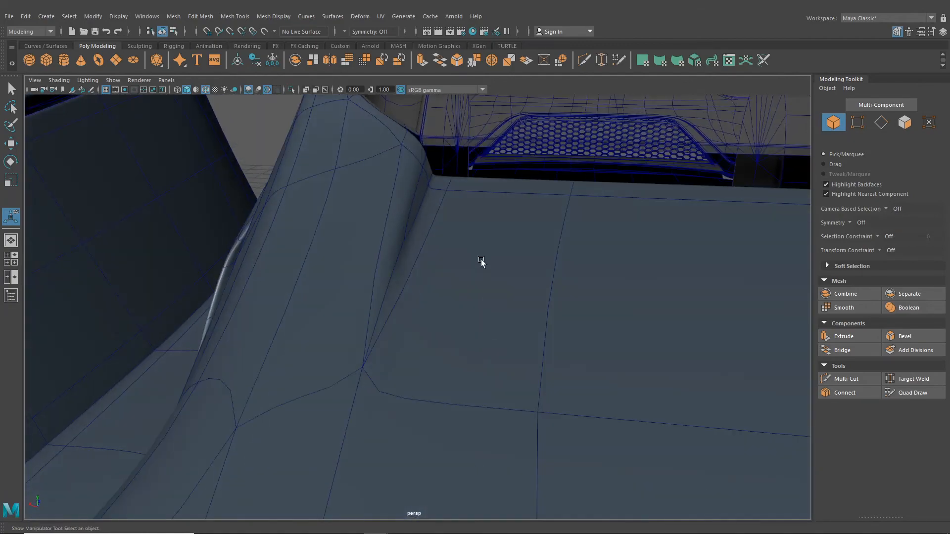
{"action": "scroll", "coordinate": [481, 261], "scroll_direction": "down", "scroll_amount": 6}
{"action": "middle_click_drag", "start_coordinate": [460, 280], "coordinate": [439, 384], "text": "alt"}
{"action": "scroll", "coordinate": [438, 385], "scroll_direction": "up", "scroll_amount": 4}
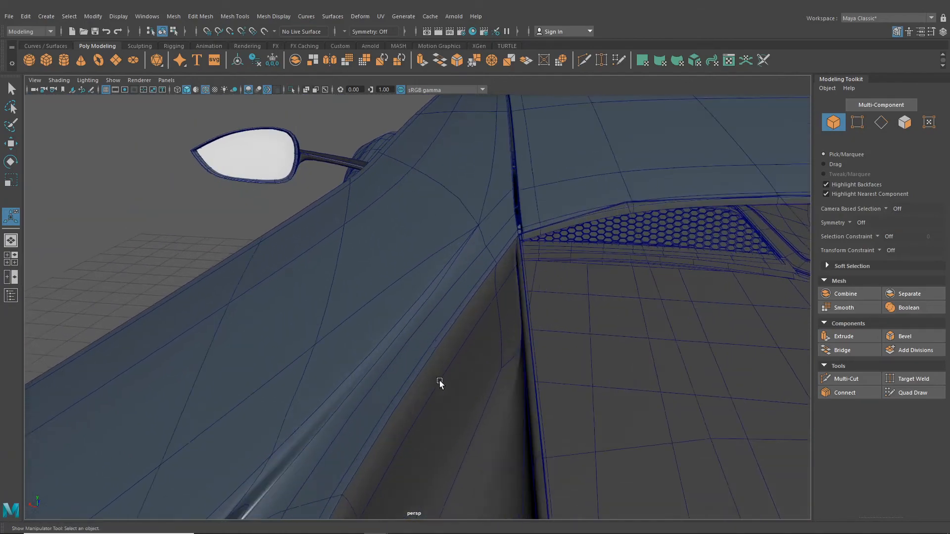
{"action": "left_click_drag", "start_coordinate": [438, 383], "coordinate": [475, 382], "text": "alt"}
{"action": "scroll", "coordinate": [464, 385], "scroll_direction": "down", "scroll_amount": 5}
{"action": "middle_click_drag", "start_coordinate": [456, 382], "coordinate": [442, 329], "text": "alt"}
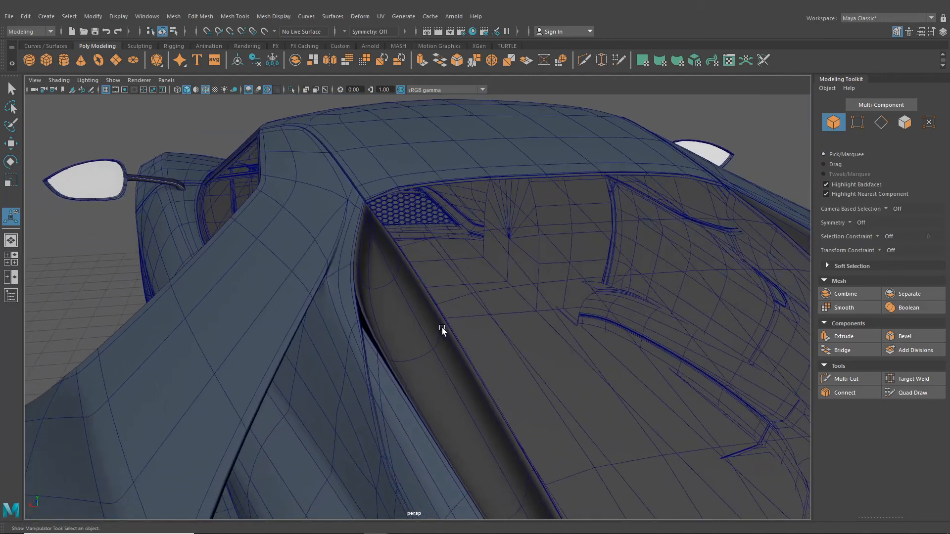
{"action": "left_click_drag", "start_coordinate": [441, 329], "coordinate": [469, 377], "text": "alt"}
Reselect the recess panel and compare its unsmoothed cage with the smooth preview
{"action": "left_click", "coordinate": [422, 315]}
{"action": "key", "text": "1"}
{"action": "key", "text": "3"}
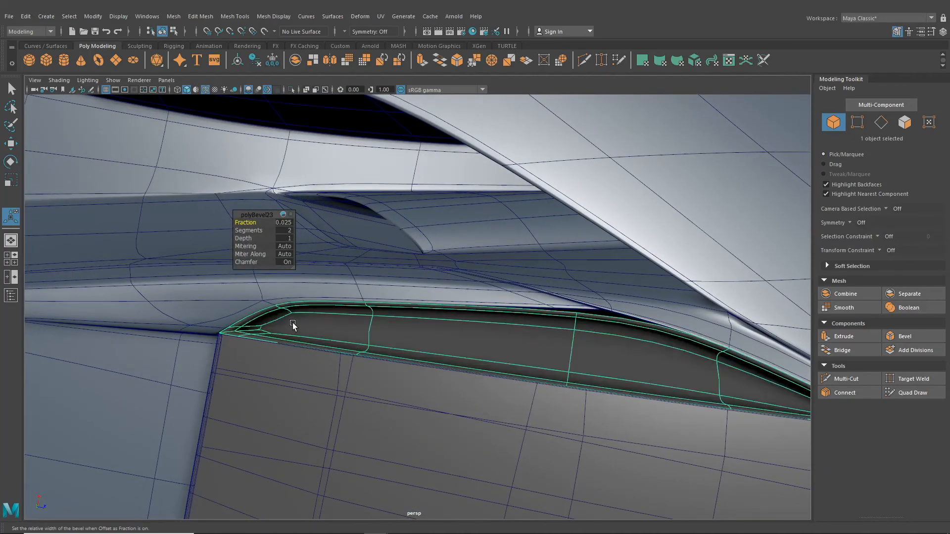
{"action": "left_click_drag", "start_coordinate": [359, 330], "coordinate": [441, 402], "text": "alt"}
{"action": "left_click_drag", "start_coordinate": [407, 430], "coordinate": [480, 276], "text": "alt"}
Bevel the edge loop crossing the unsmoothed recess at its outer bend with fraction 0.01 and 2 segments
{"action": "key", "text": "1"}
{"action": "scroll", "coordinate": [467, 351], "scroll_direction": "up", "scroll_amount": 3}
{"action": "right_click_drag", "start_coordinate": [476, 250], "coordinate": [475, 226]}
{"action": "double_click", "coordinate": [491, 266]}
{"action": "left_click", "coordinate": [208, 20]}
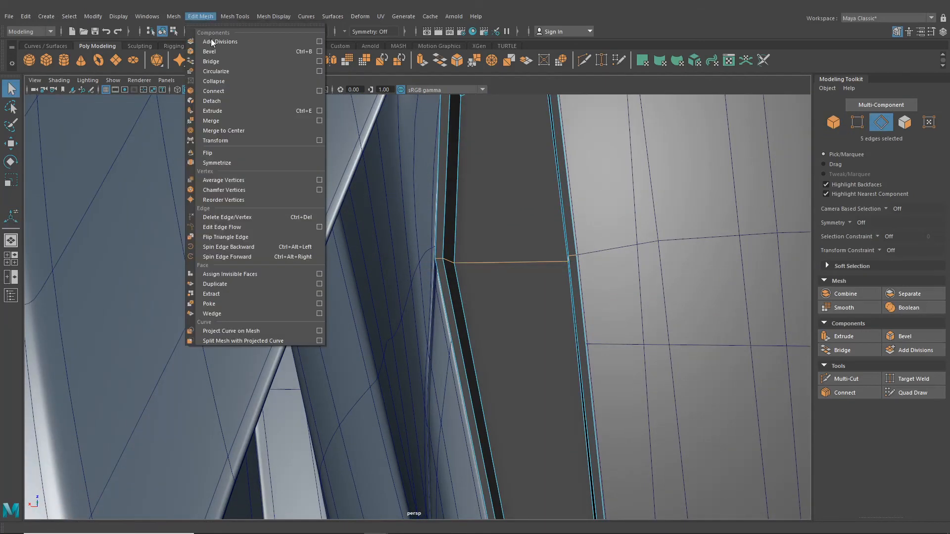
{"action": "left_click", "coordinate": [219, 52]}
{"action": "middle_click_drag", "start_coordinate": [446, 247], "coordinate": [461, 269], "text": "alt"}
{"action": "scroll", "coordinate": [461, 269], "scroll_direction": "up", "scroll_amount": 2}
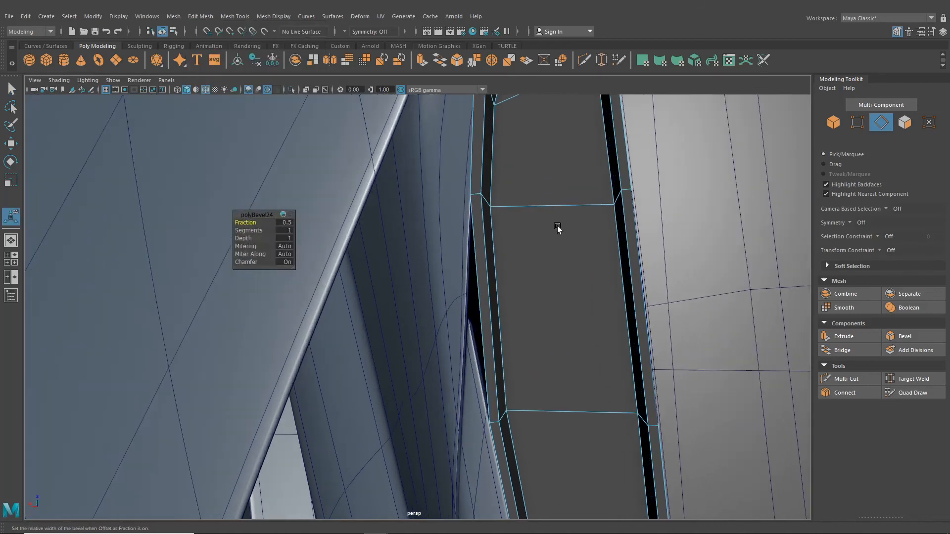
{"action": "left_click_drag", "start_coordinate": [258, 221], "coordinate": [252, 221]}
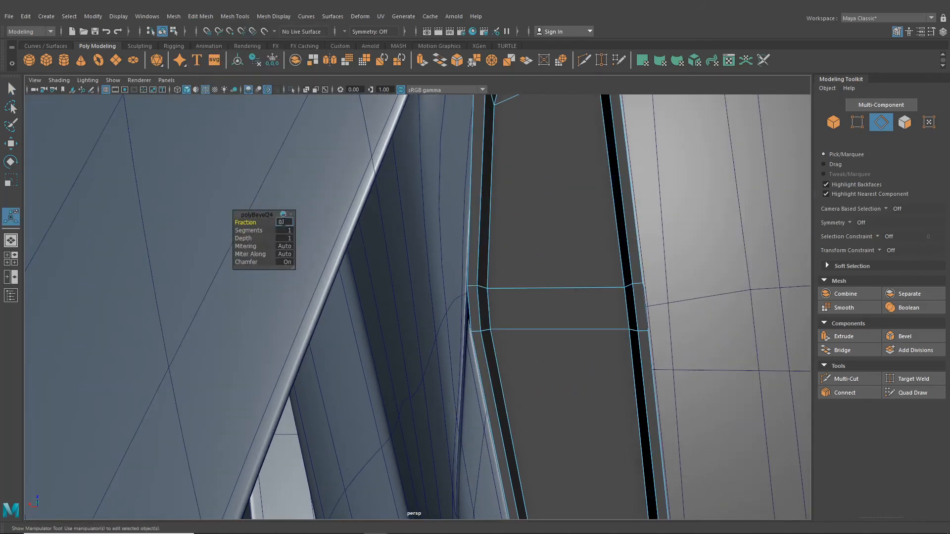
{"action": "type", "text": "1"}
{"action": "key", "text": "Return"}
{"action": "scroll", "coordinate": [435, 309], "scroll_direction": "up", "scroll_amount": 1}
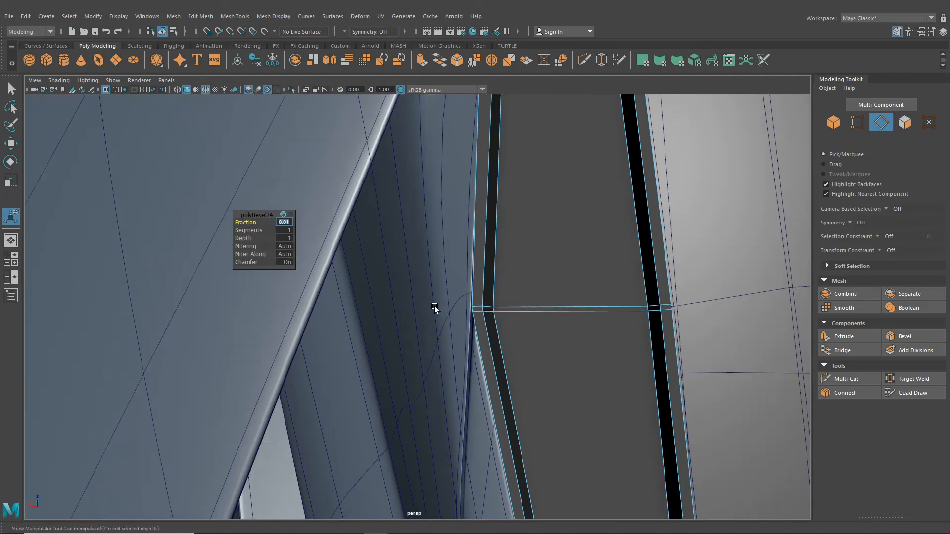
{"action": "left_click_drag", "start_coordinate": [264, 232], "coordinate": [261, 231]}
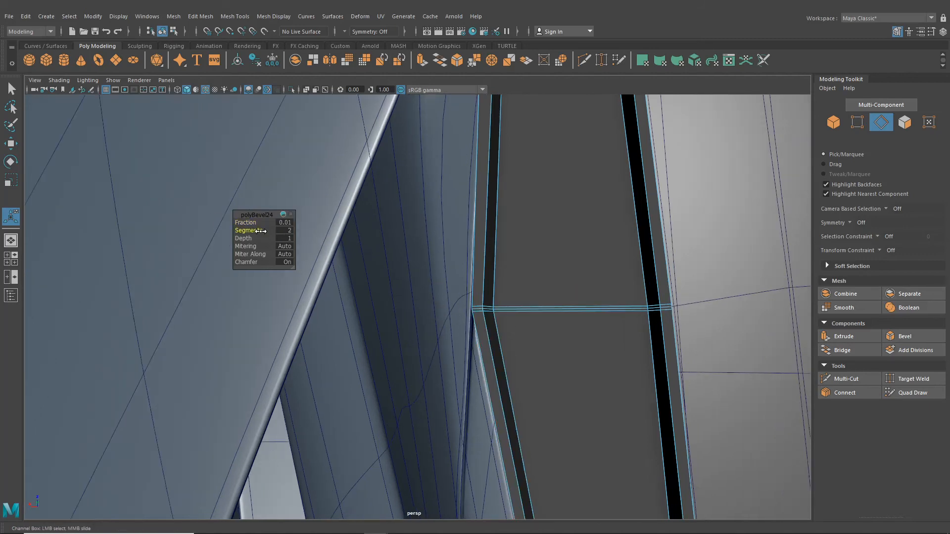
Return to object selection, restore the panel's smooth preview and clear the selection
{"action": "left_click", "coordinate": [173, 32]}
{"action": "left_click", "coordinate": [163, 32]}
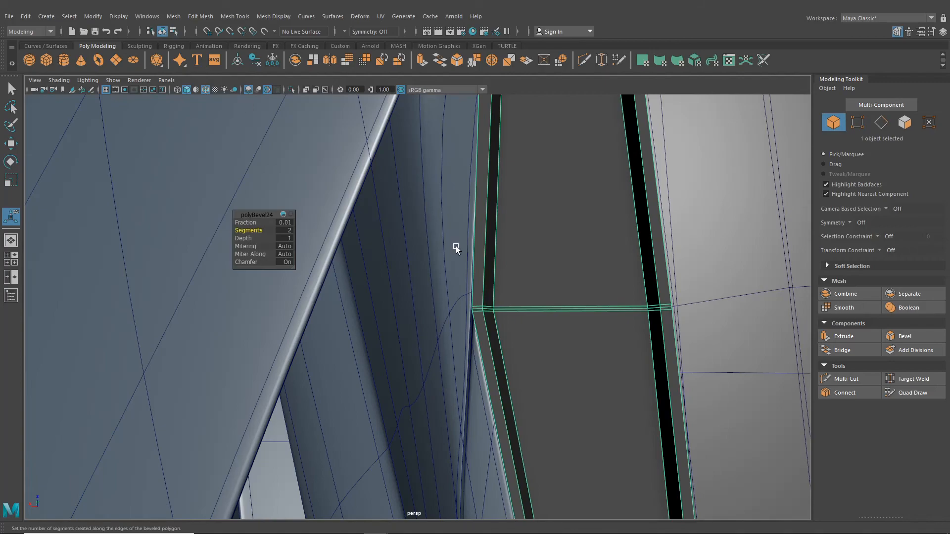
{"action": "key", "text": "3"}
{"action": "scroll", "coordinate": [465, 262], "scroll_direction": "down", "scroll_amount": 4}
{"action": "scroll", "coordinate": [466, 270], "scroll_direction": "down", "scroll_amount": 5}
{"action": "left_click", "coordinate": [167, 174]}
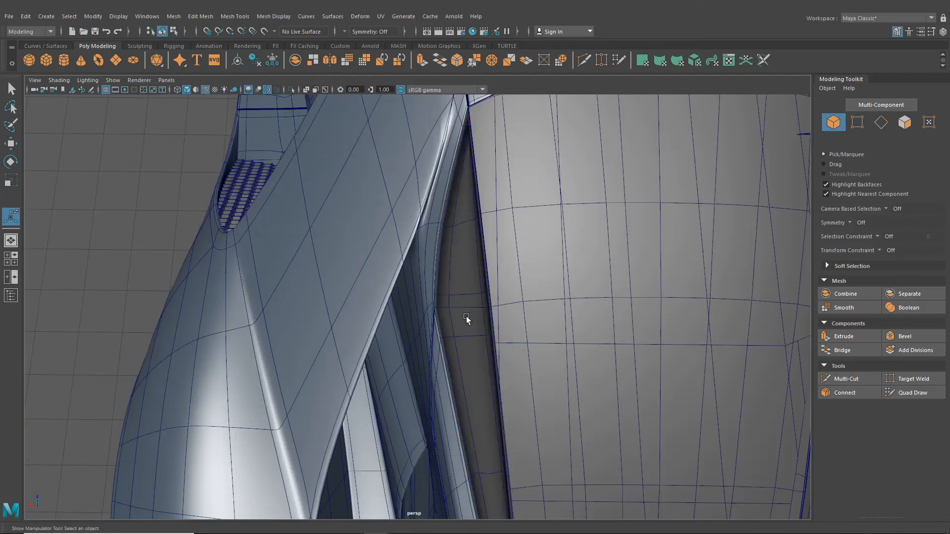
Lower six body-side rim vertices around the recess's bend slightly along Y, then deselect them
{"action": "scroll", "coordinate": [466, 318], "scroll_direction": "up", "scroll_amount": 5}
{"action": "left_click_drag", "start_coordinate": [467, 317], "coordinate": [521, 356], "text": "alt"}
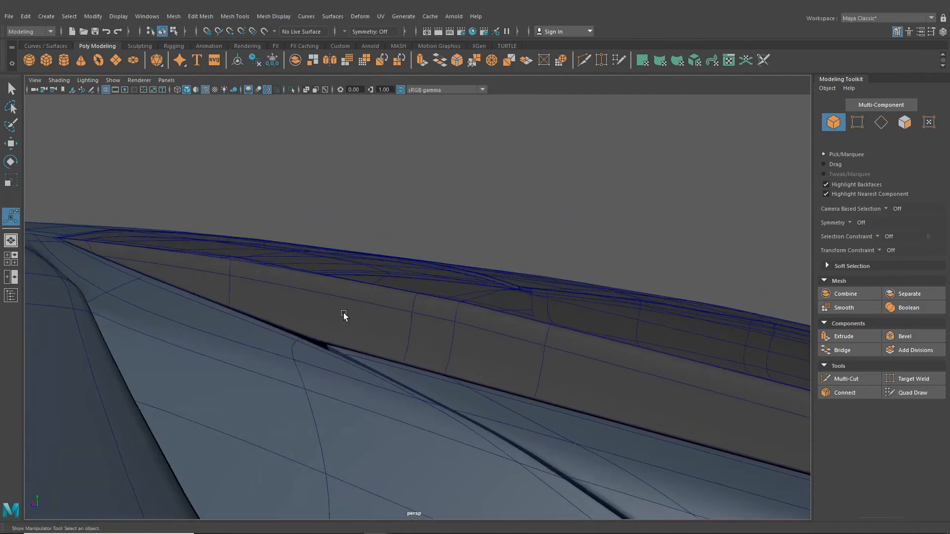
{"action": "right_click_drag", "start_coordinate": [341, 303], "coordinate": [275, 267]}
{"action": "left_click_drag", "start_coordinate": [265, 307], "coordinate": [326, 374]}
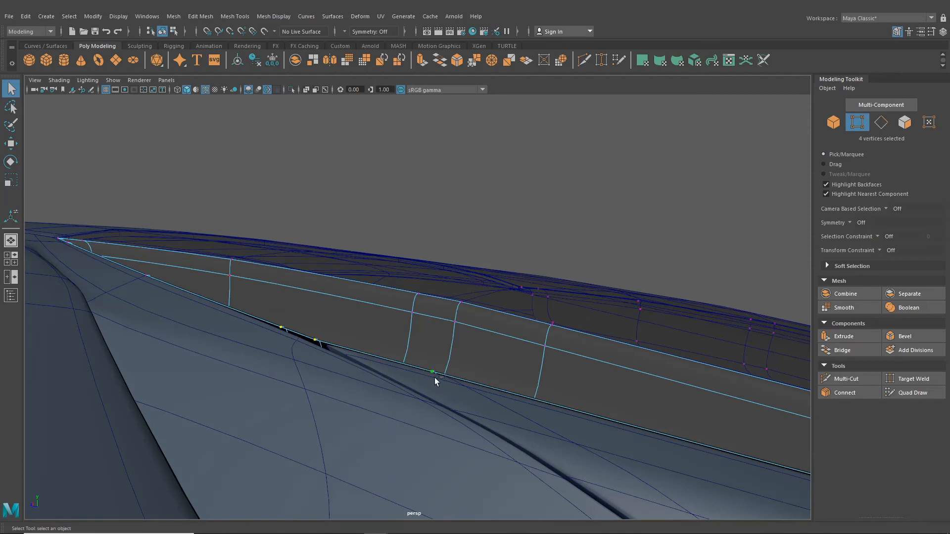
{"action": "left_click", "coordinate": [432, 372], "text": "shift"}
{"action": "left_click_drag", "start_coordinate": [445, 379], "coordinate": [513, 421], "text": "alt"}
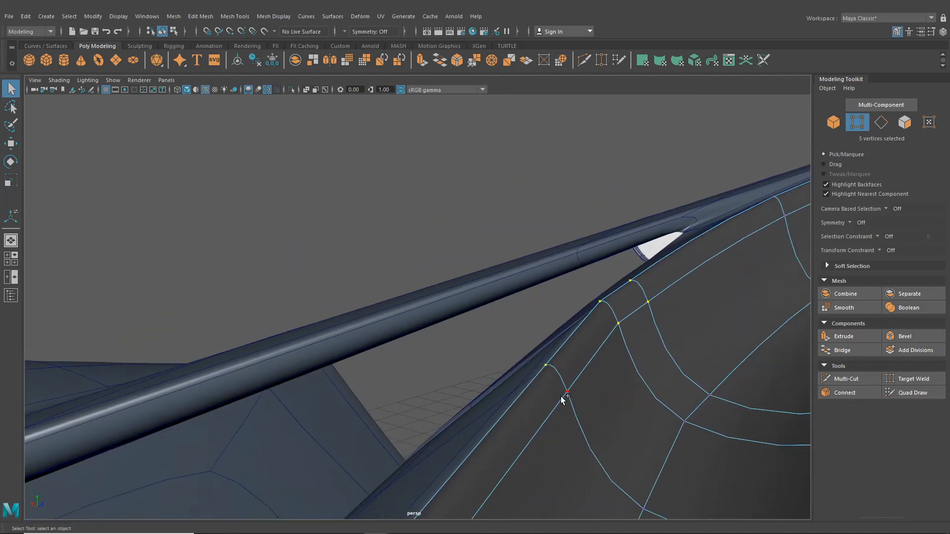
{"action": "key", "text": "w"}
{"action": "left_click_drag", "start_coordinate": [695, 319], "coordinate": [467, 318], "text": "alt"}
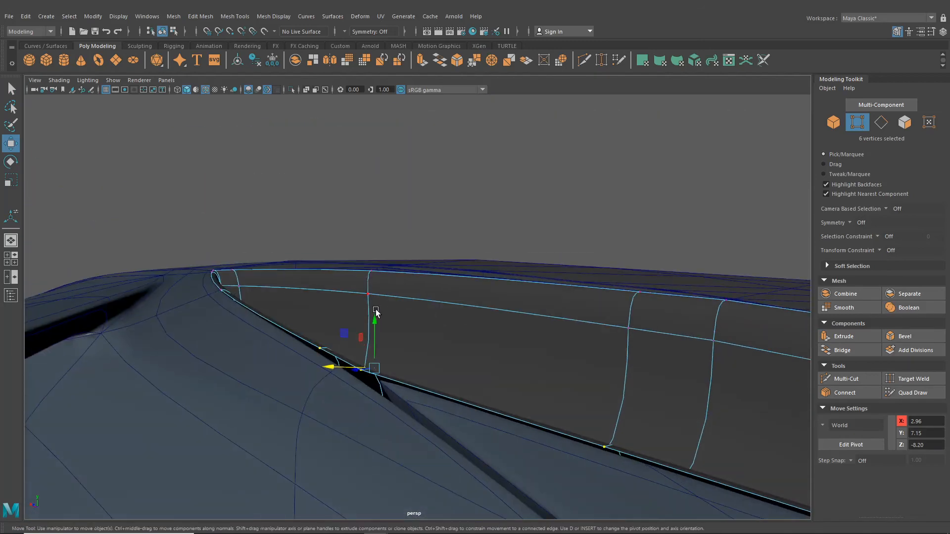
{"action": "left_click", "coordinate": [376, 322]}
{"action": "left_click_drag", "start_coordinate": [376, 322], "coordinate": [376, 324]}
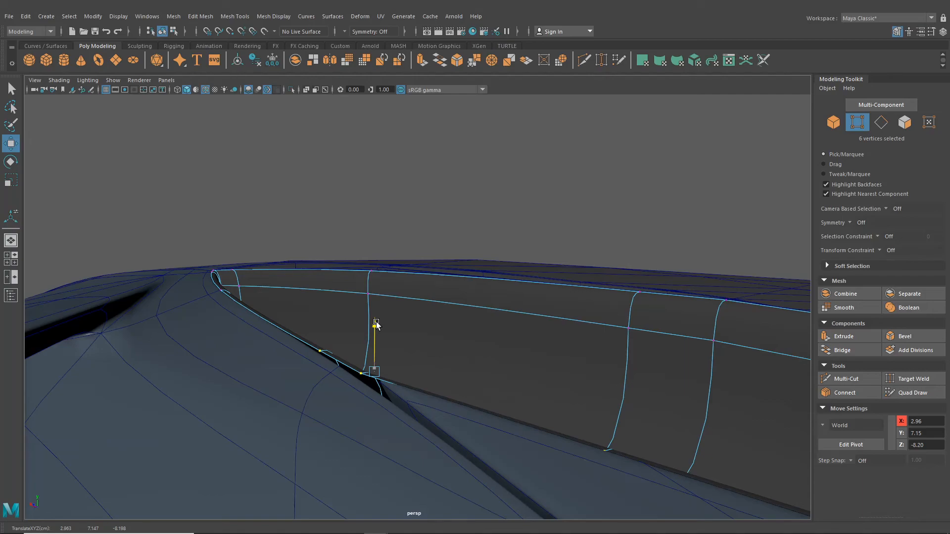
{"action": "left_click_drag", "start_coordinate": [322, 381], "coordinate": [430, 299], "text": "alt"}
{"action": "left_click", "coordinate": [516, 196]}
Insert an edge loop running lengthwise along the recess panel's rim with the Insert Edge Loop tool
{"action": "scroll", "coordinate": [567, 342], "scroll_direction": "down", "scroll_amount": 3}
{"action": "left_click_drag", "start_coordinate": [567, 342], "coordinate": [388, 326], "text": "alt"}
{"action": "left_click", "coordinate": [271, 20]}
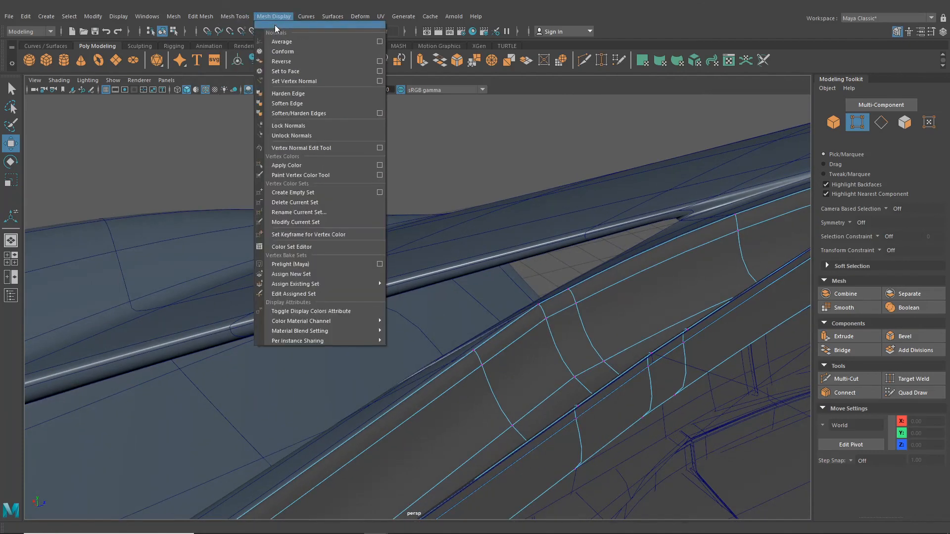
{"action": "mouse_move", "coordinate": [243, 17]}
{"action": "left_click", "coordinate": [263, 92]}
{"action": "scroll", "coordinate": [499, 346], "scroll_direction": "up", "scroll_amount": 4}
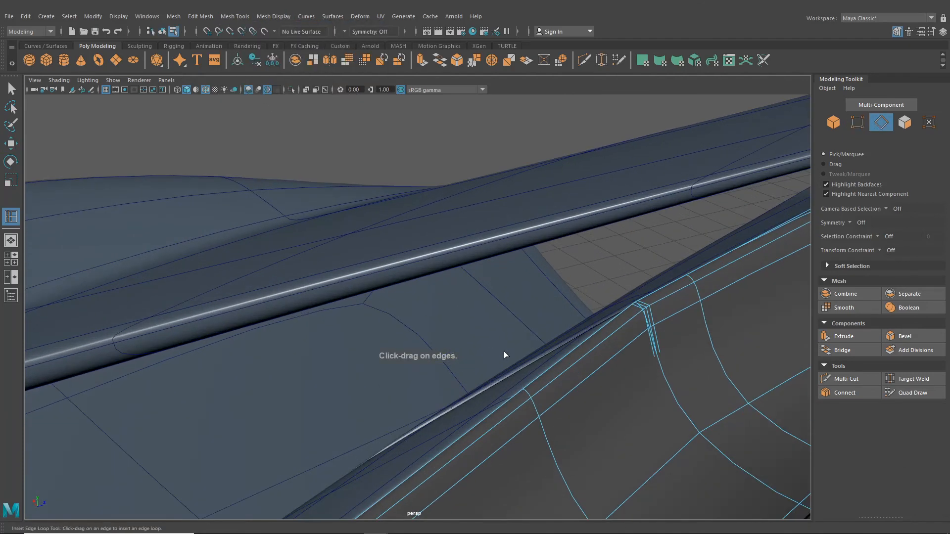
{"action": "left_click_drag", "start_coordinate": [504, 351], "coordinate": [590, 359], "text": "alt"}
{"action": "left_click_drag", "start_coordinate": [576, 234], "coordinate": [529, 237]}
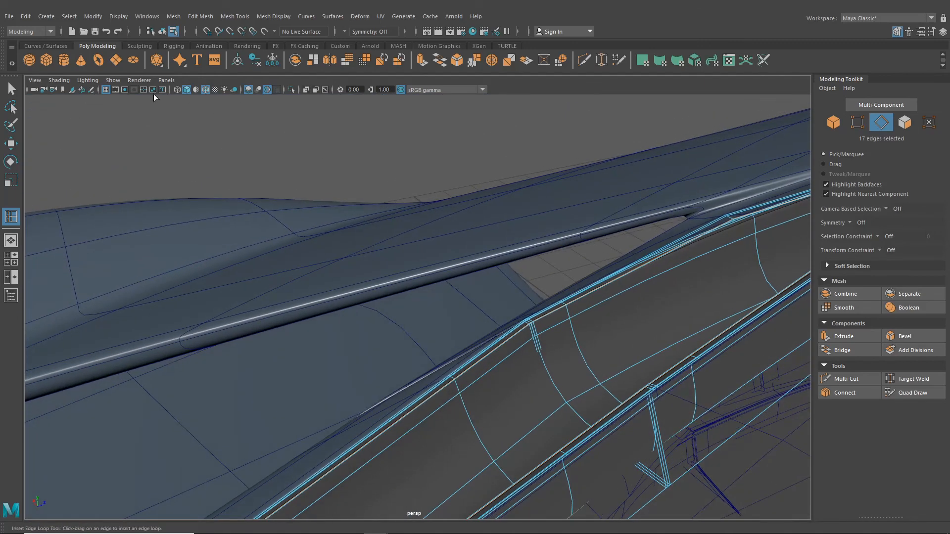
{"action": "left_click", "coordinate": [12, 89]}
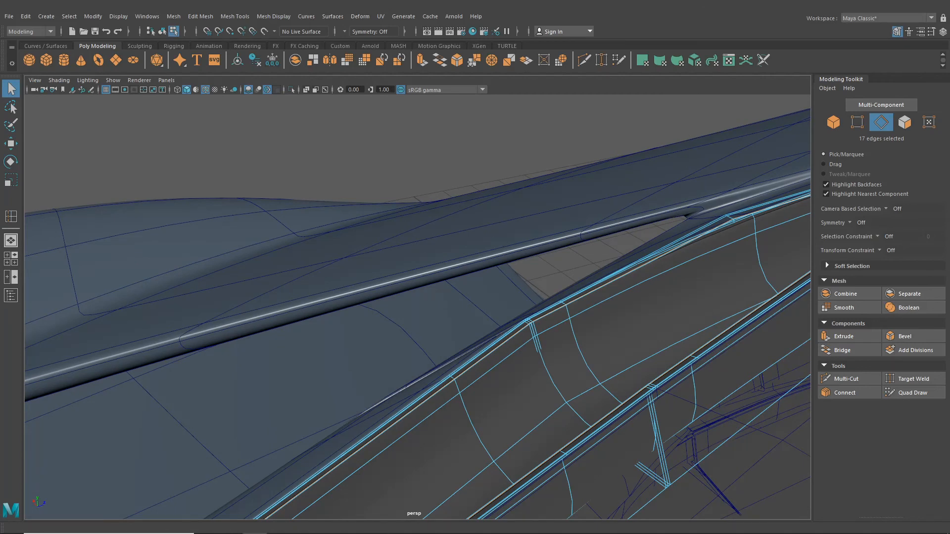
Return to object selection, deselect the panel and turn off wireframe on shaded to inspect the car's rear bodywork
{"action": "scroll", "coordinate": [379, 200], "scroll_direction": "down", "scroll_amount": 5}
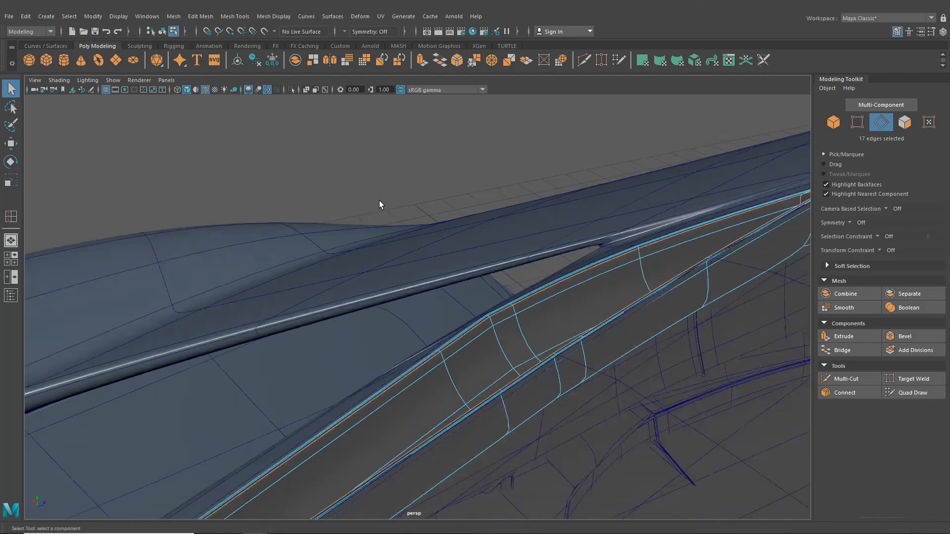
{"action": "left_click", "coordinate": [163, 33]}
{"action": "left_click", "coordinate": [376, 171]}
{"action": "mouse_move", "coordinate": [375, 171]}
{"action": "left_mouse_down", "text": "alt"}
{"action": "mouse_move", "coordinate": [445, 229]}
{"action": "mouse_move", "coordinate": [497, 230]}
{"action": "mouse_move", "coordinate": [478, 271]}
{"action": "mouse_move", "coordinate": [511, 304]}
{"action": "mouse_move", "coordinate": [541, 295]}
{"action": "left_mouse_up", "text": "alt"}
{"action": "left_click", "coordinate": [206, 90]}
{"action": "scroll", "coordinate": [438, 251], "scroll_direction": "down", "scroll_amount": 3}
{"action": "left_click_drag", "start_coordinate": [438, 251], "coordinate": [641, 259], "text": "alt"}
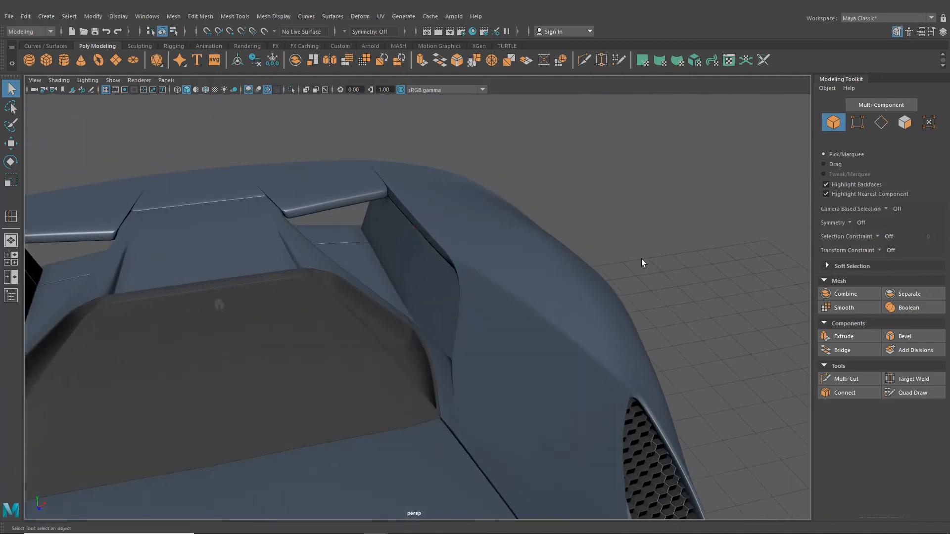
Turn on the smooth mesh preview for the rear window glass and clear the selection
{"action": "scroll", "coordinate": [453, 311], "scroll_direction": "up", "scroll_amount": 4}
{"action": "left_click_drag", "start_coordinate": [453, 311], "coordinate": [531, 341], "text": "alt"}
{"action": "scroll", "coordinate": [532, 342], "scroll_direction": "down", "scroll_amount": 3}
{"action": "middle_click_drag", "start_coordinate": [532, 341], "coordinate": [482, 324], "text": "alt"}
{"action": "left_click_drag", "start_coordinate": [482, 325], "coordinate": [513, 320], "text": "alt"}
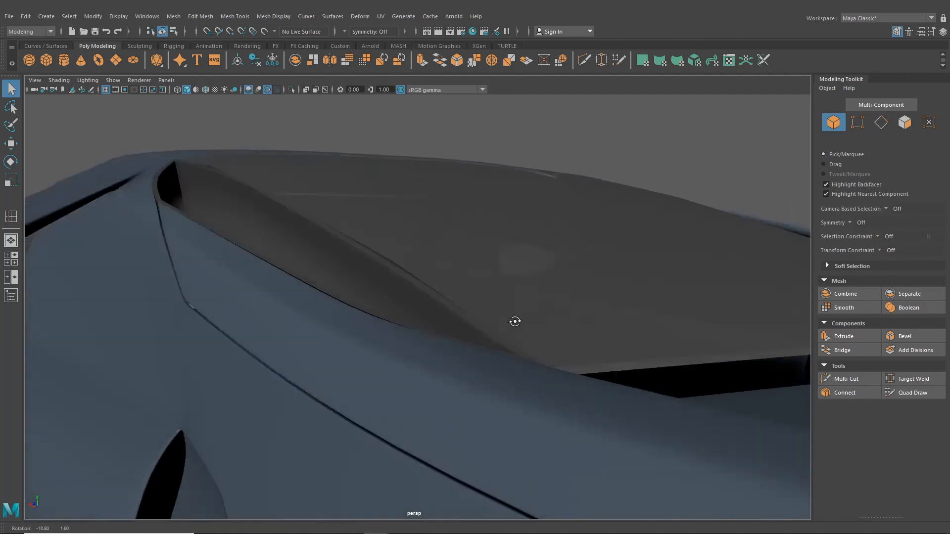
{"action": "left_click", "coordinate": [508, 283]}
{"action": "key", "text": "3"}
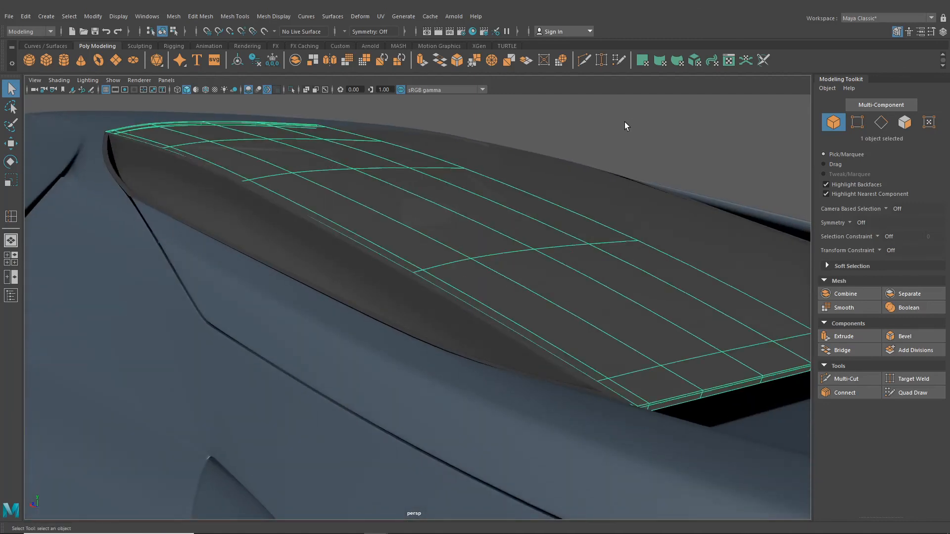
{"action": "left_click", "coordinate": [624, 122]}
Examine the smoothed rear window, its recessed side panels and the surrounding rear and side bodywork for clean transitions
{"action": "left_click_drag", "start_coordinate": [557, 239], "coordinate": [367, 194], "text": "alt"}
{"action": "left_click_drag", "start_coordinate": [307, 196], "coordinate": [373, 324], "text": "alt"}
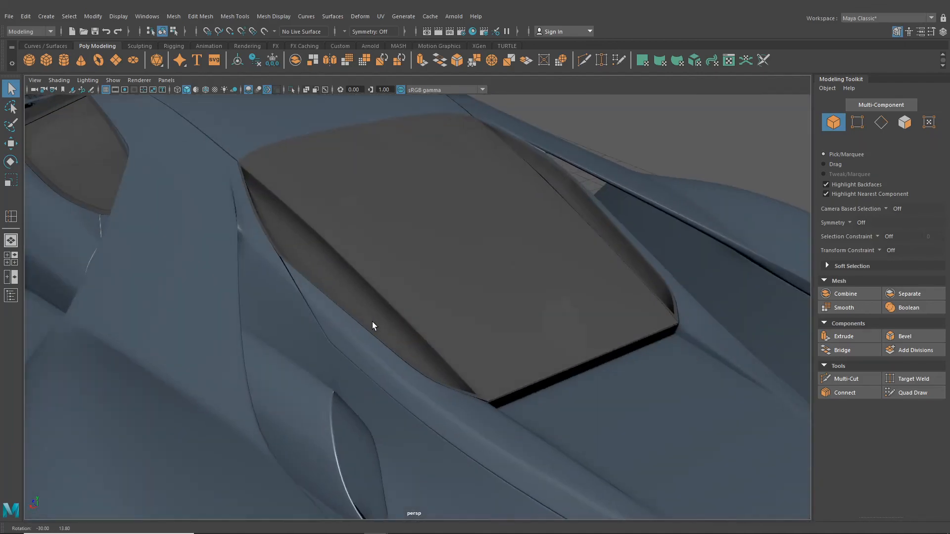
{"action": "mouse_move", "coordinate": [411, 287]}
{"action": "left_mouse_down", "text": "alt"}
{"action": "mouse_move", "coordinate": [459, 329]}
{"action": "mouse_move", "coordinate": [537, 277]}
{"action": "mouse_move", "coordinate": [410, 289]}
{"action": "left_mouse_up", "text": "alt"}
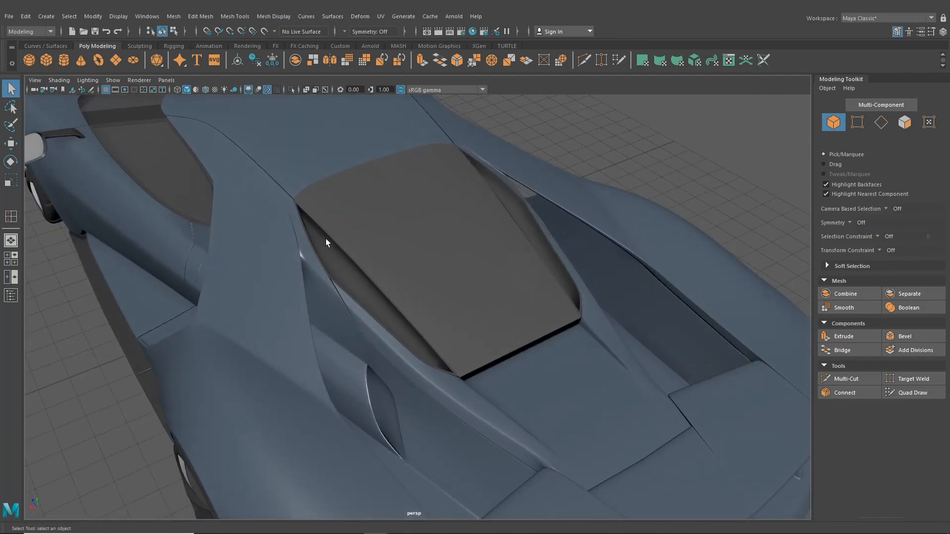
{"action": "scroll", "coordinate": [348, 260], "scroll_direction": "down", "scroll_amount": 5}
{"action": "left_click_drag", "start_coordinate": [368, 250], "coordinate": [384, 244], "text": "alt"}
{"action": "scroll", "coordinate": [396, 267], "scroll_direction": "up", "scroll_amount": 5}
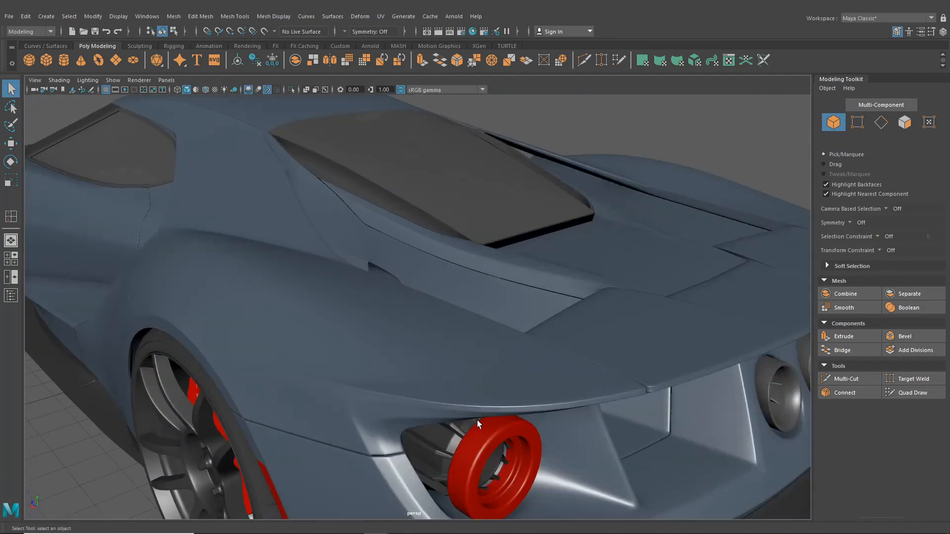
{"action": "scroll", "coordinate": [392, 313], "scroll_direction": "down", "scroll_amount": 5}
{"action": "left_click_drag", "start_coordinate": [392, 314], "coordinate": [418, 261], "text": "alt"}
{"action": "scroll", "coordinate": [467, 169], "scroll_direction": "up", "scroll_amount": 5}
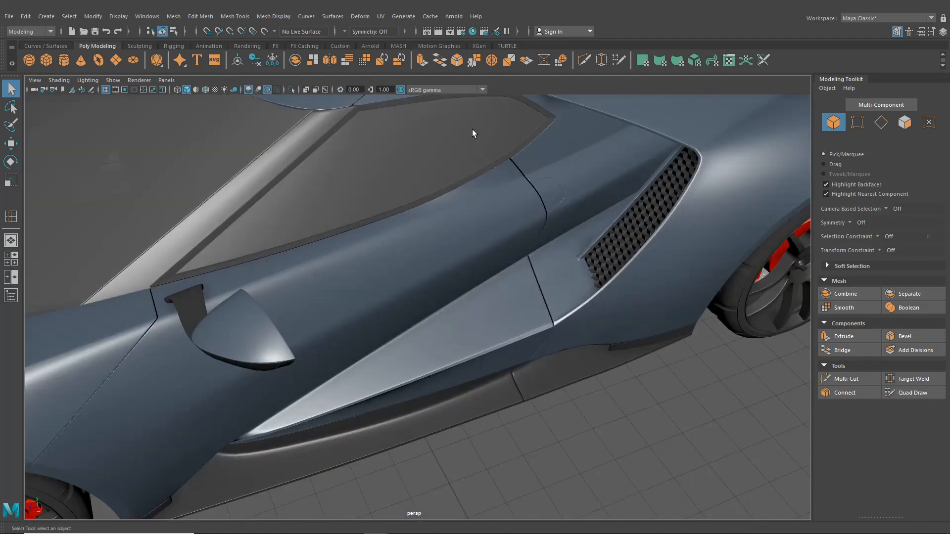
Inspect the whole car from the front and rear, checking the overall body shape and panel fit
{"action": "scroll", "coordinate": [472, 134], "scroll_direction": "down", "scroll_amount": 4}
{"action": "middle_click_drag", "start_coordinate": [356, 198], "coordinate": [611, 292], "text": "alt"}
{"action": "scroll", "coordinate": [487, 375], "scroll_direction": "down", "scroll_amount": 4}
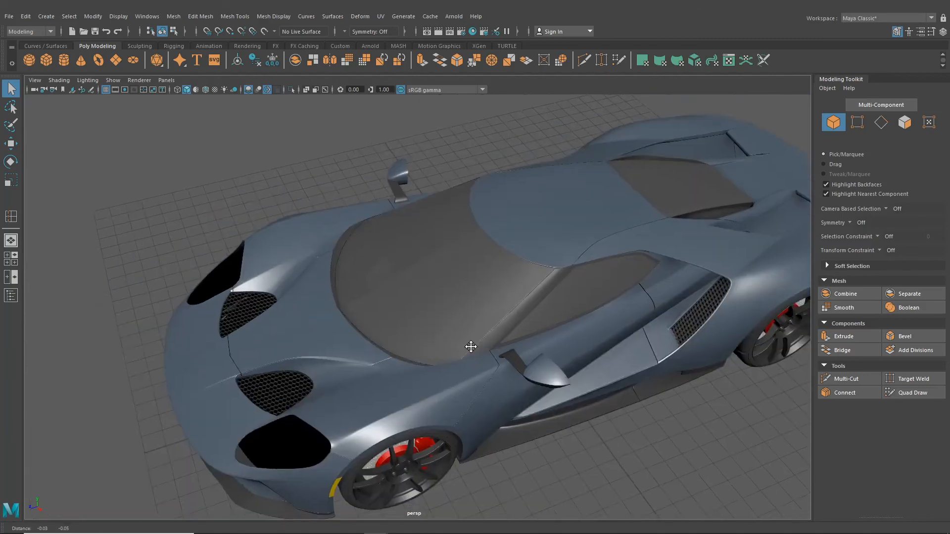
{"action": "scroll", "coordinate": [372, 433], "scroll_direction": "up", "scroll_amount": 3}
{"action": "scroll", "coordinate": [396, 389], "scroll_direction": "down", "scroll_amount": 4}
{"action": "left_click_drag", "start_coordinate": [339, 377], "coordinate": [295, 357], "text": "alt"}
{"action": "scroll", "coordinate": [500, 324], "scroll_direction": "up", "scroll_amount": 4}
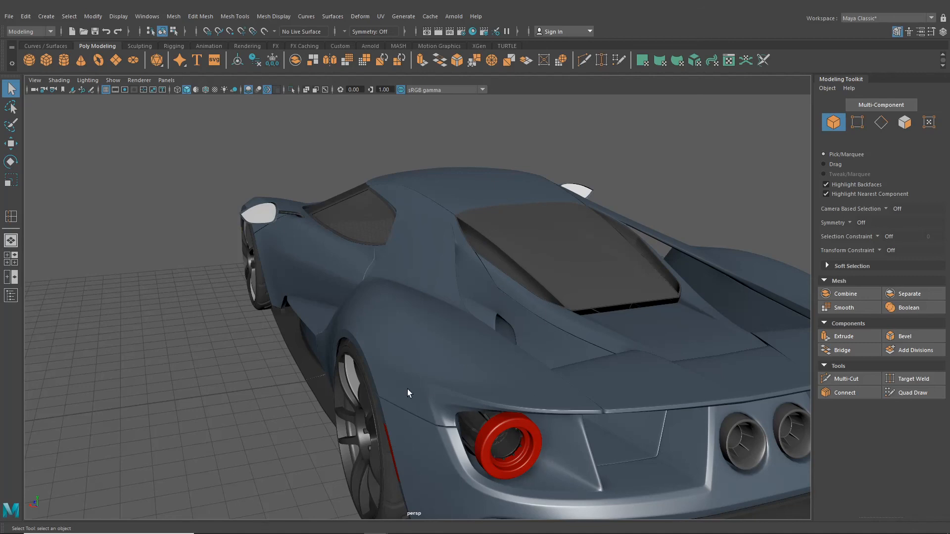
{"action": "scroll", "coordinate": [407, 389], "scroll_direction": "down", "scroll_amount": 4}
{"action": "left_click_drag", "start_coordinate": [408, 389], "coordinate": [476, 342], "text": "alt"}
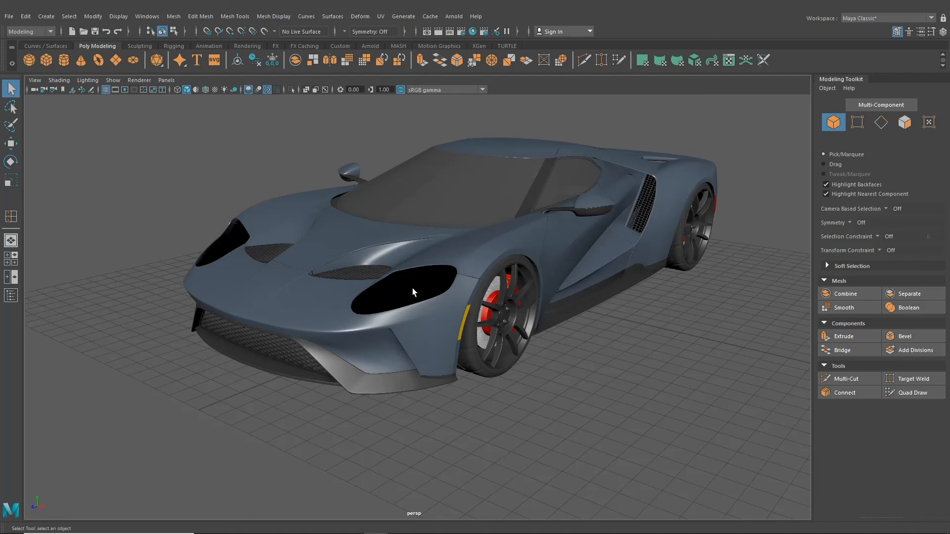
{"action": "mouse_move", "coordinate": [422, 224]}
{"action": "left_mouse_down", "text": "alt"}
{"action": "mouse_move", "coordinate": [478, 243]}
{"action": "mouse_move", "coordinate": [483, 290]}
{"action": "mouse_move", "coordinate": [426, 267]}
{"action": "mouse_move", "coordinate": [401, 241]}
{"action": "mouse_move", "coordinate": [427, 241]}
{"action": "left_mouse_up", "text": "alt"}
{"action": "middle_click_drag", "start_coordinate": [470, 236], "coordinate": [429, 270], "text": "alt"}
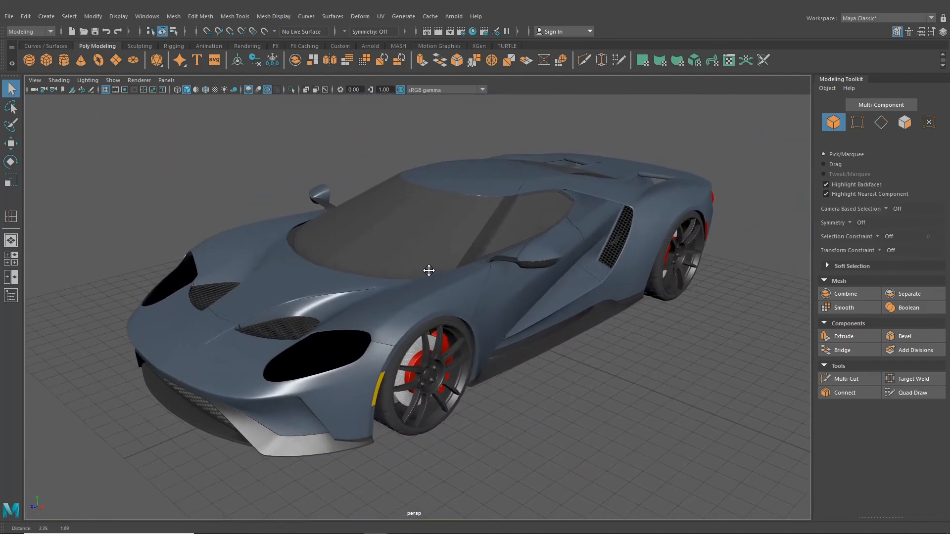